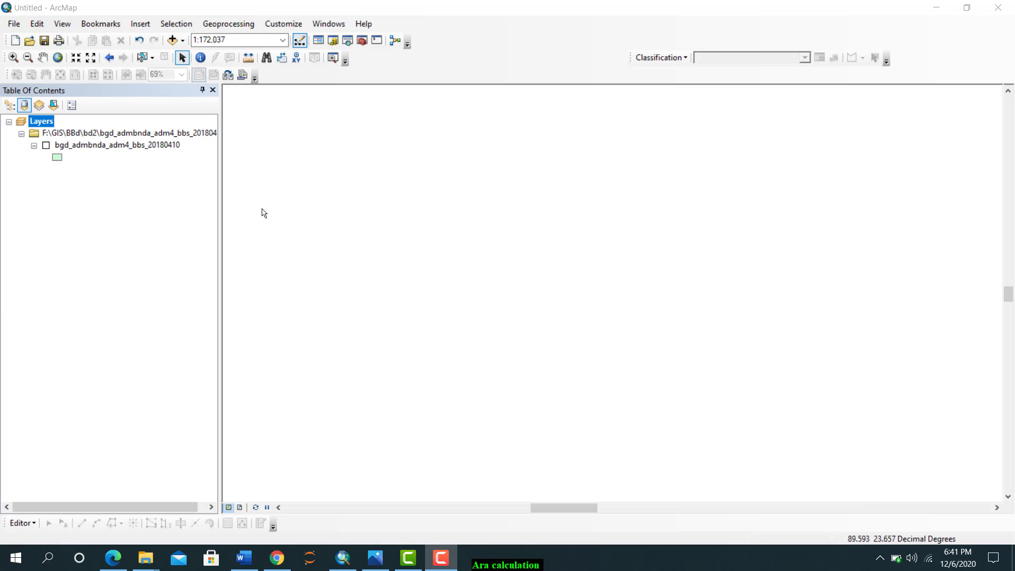
# Display the bgd_admbnda_adm4_bbs_20180410 layer and show the map at its full extent
pyautogui.click(46, 146)
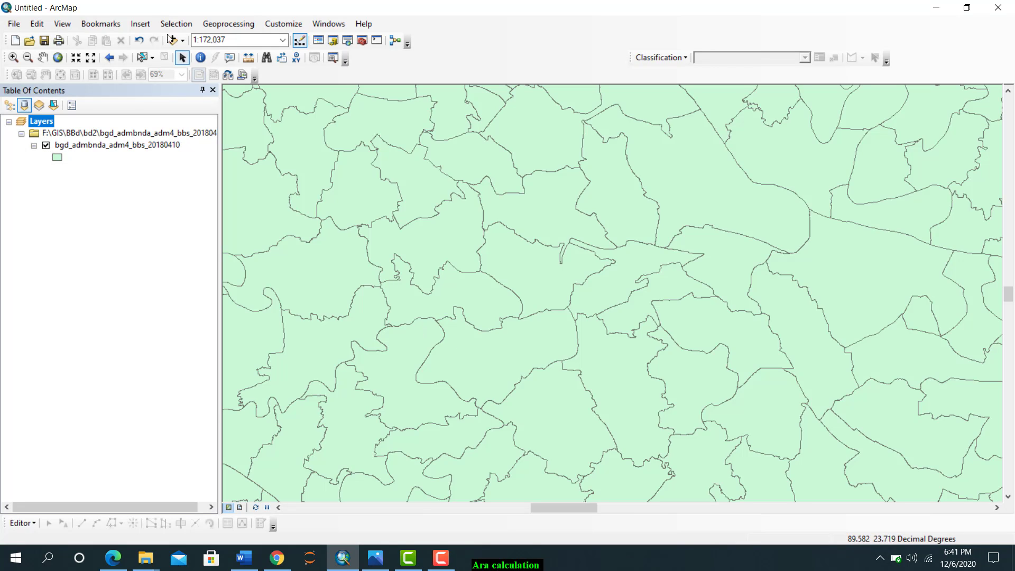
pyautogui.click(57, 58)
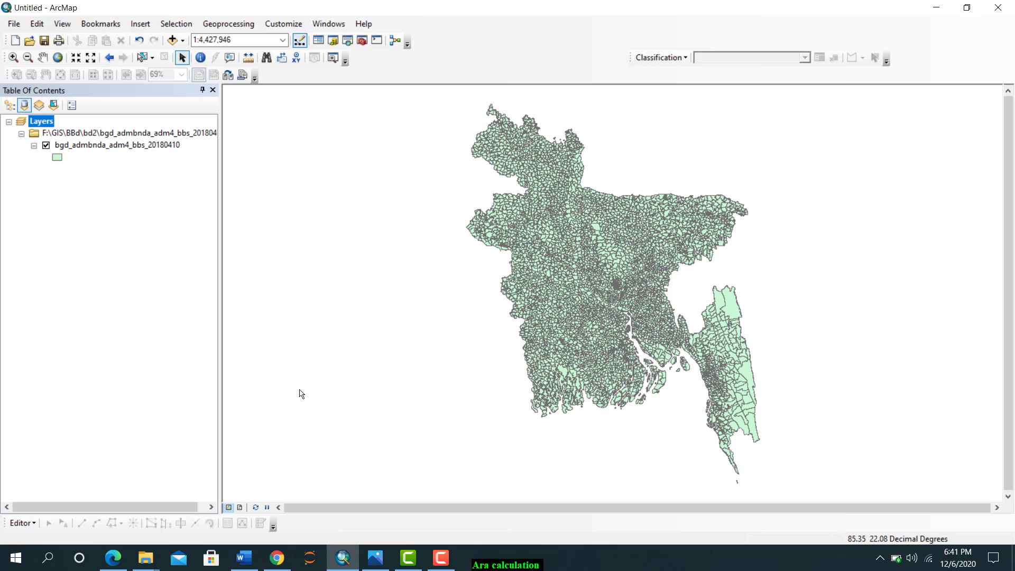
# Switch to Chrome, review the country-level download options under DIVA-GIS's Free Spatial Data, and return to ArcMap
pyautogui.click(282, 564)
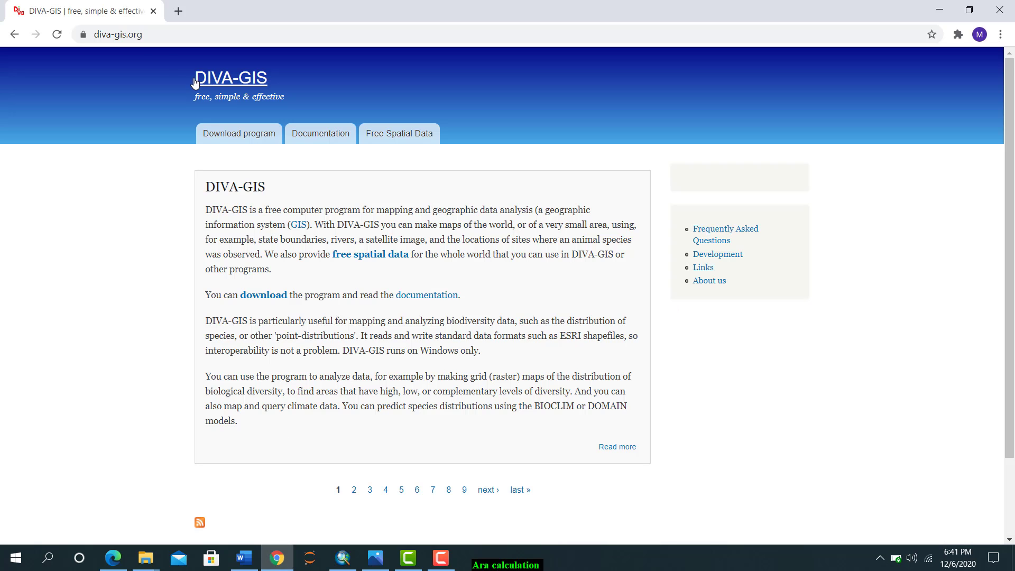
pyautogui.click(176, 34)
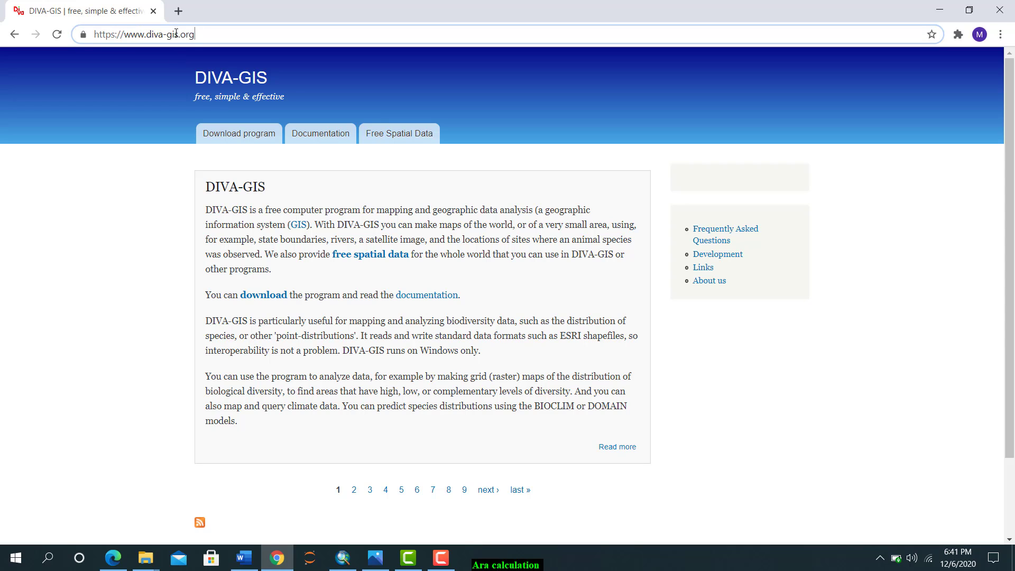
pyautogui.click(385, 139)
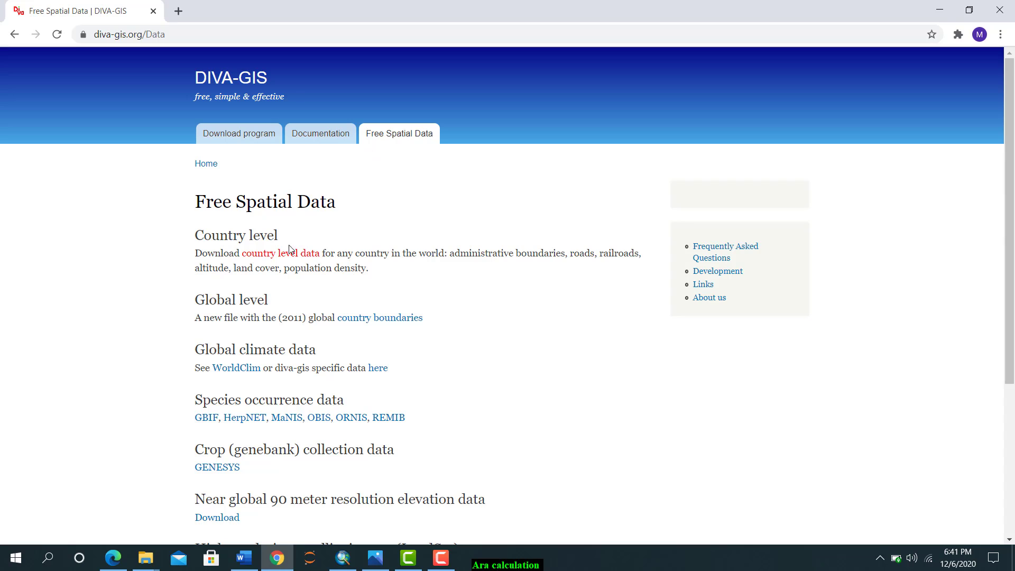
pyautogui.click(288, 254)
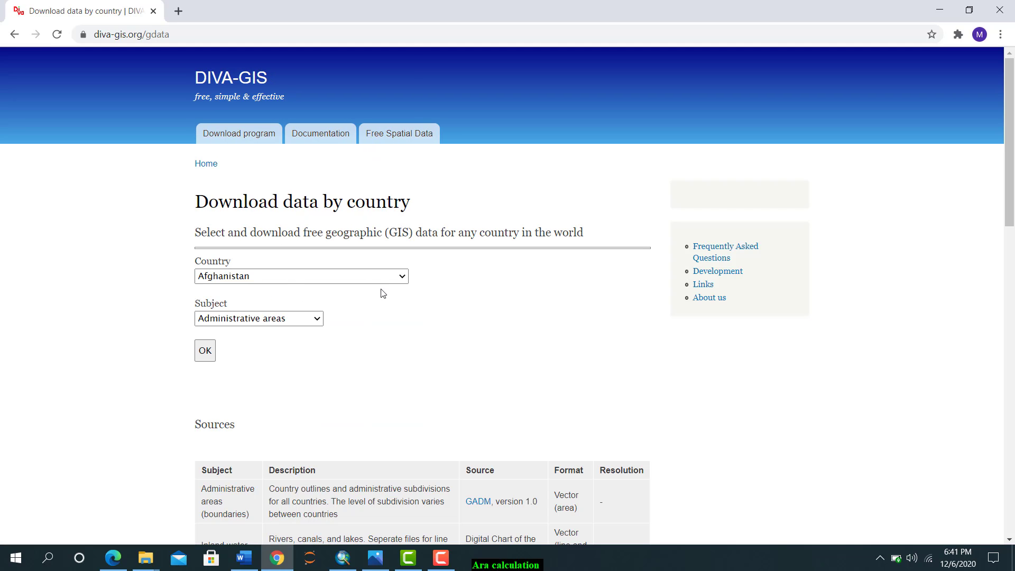
pyautogui.click(397, 277)
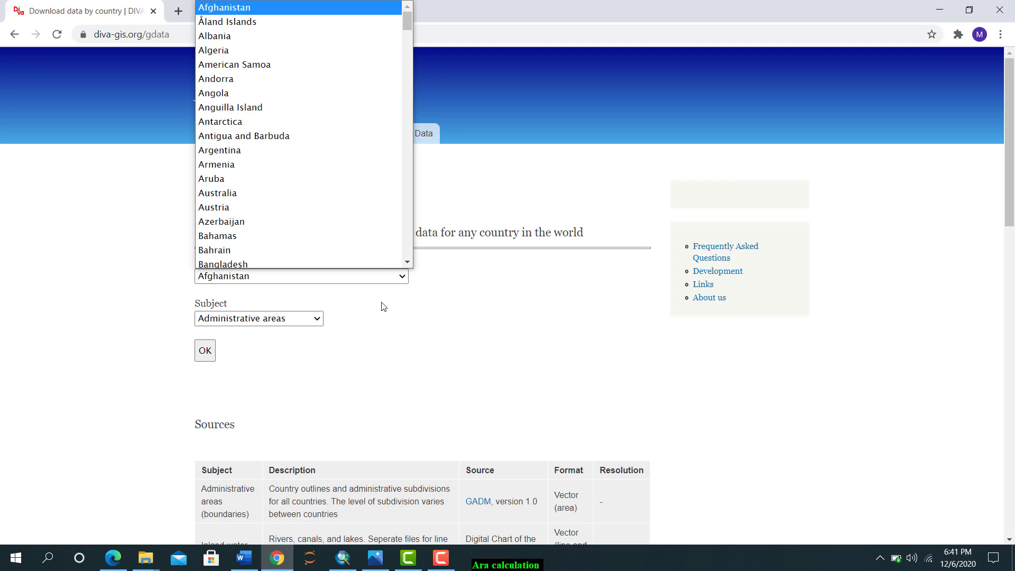
pyautogui.click(383, 306)
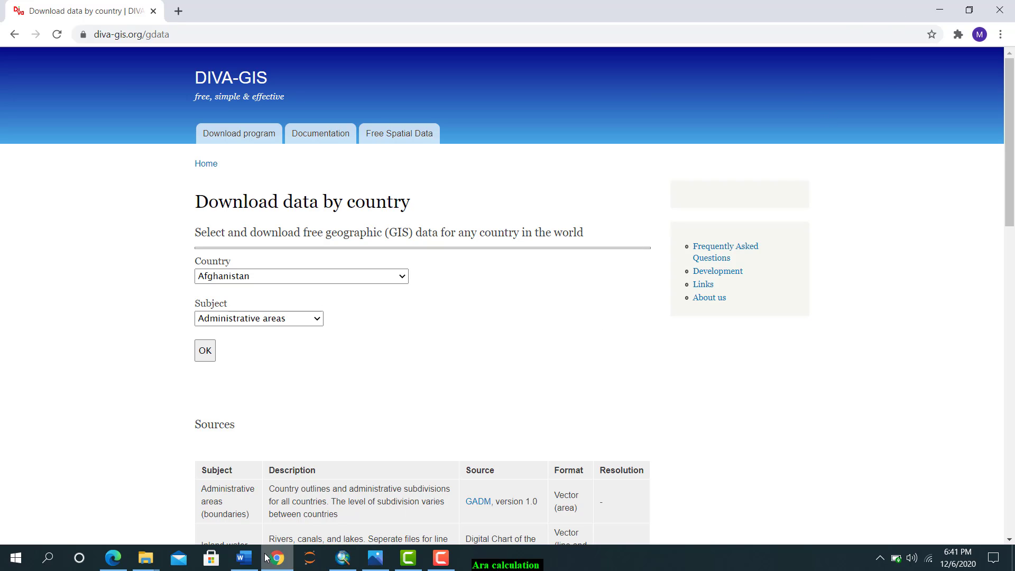
pyautogui.moveTo(272, 562)
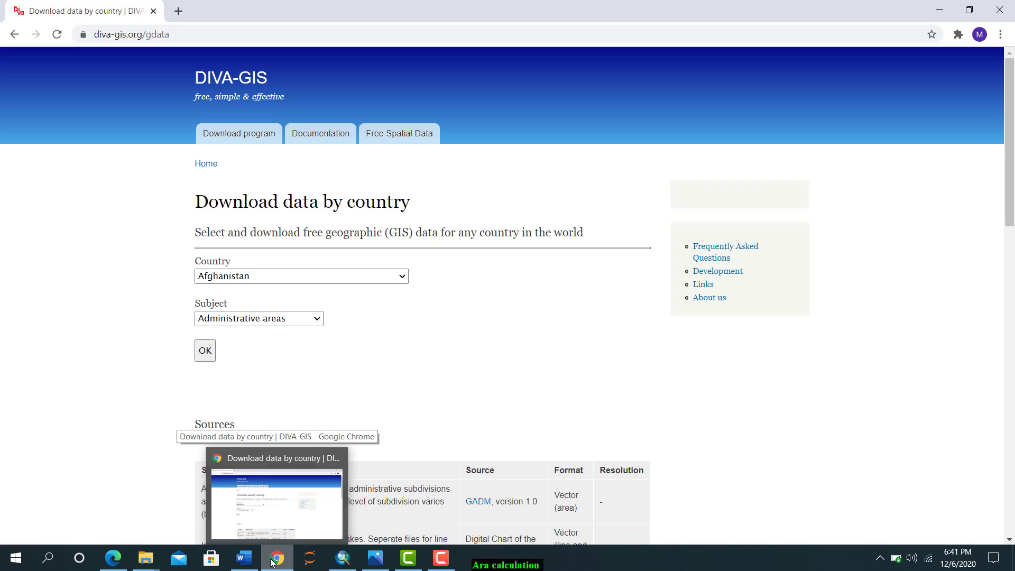
pyautogui.click(272, 563)
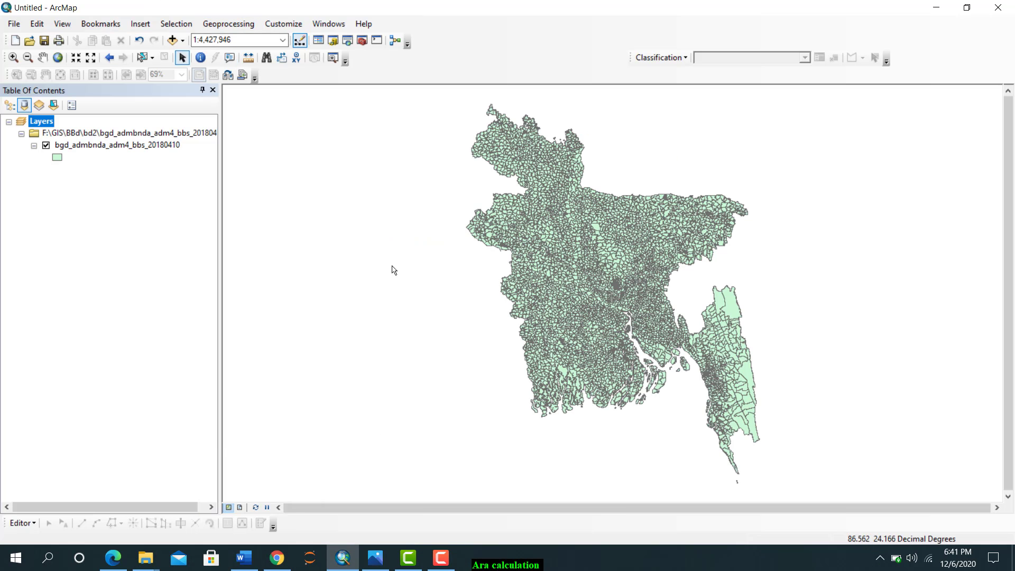
pyautogui.click(172, 40)
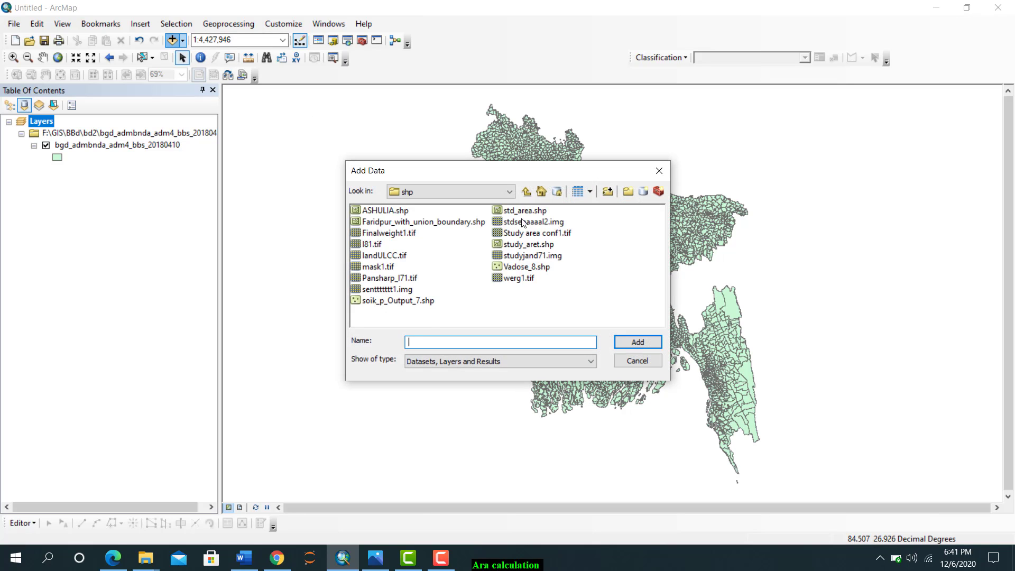
pyautogui.click(526, 192)
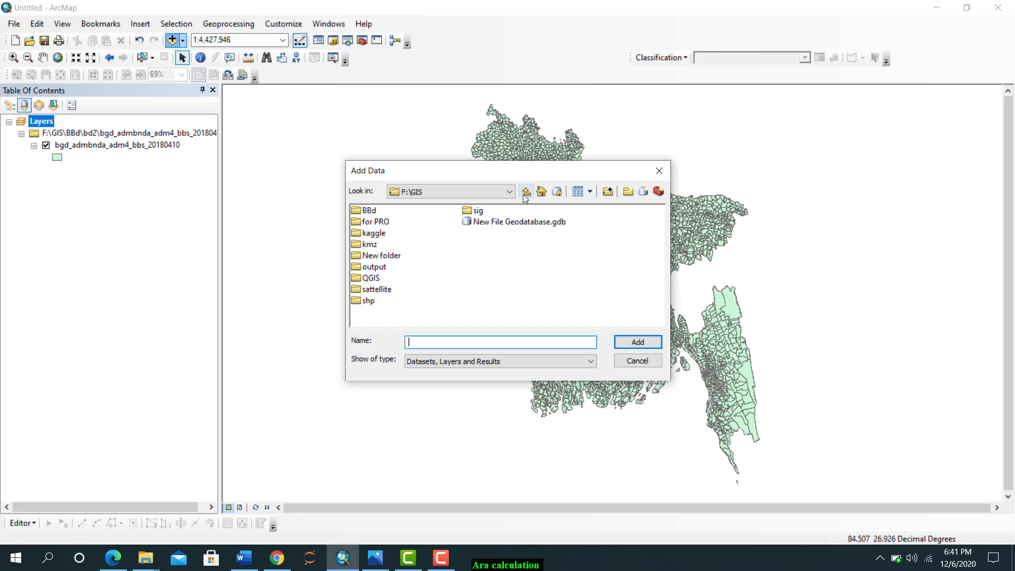
pyautogui.click(657, 171)
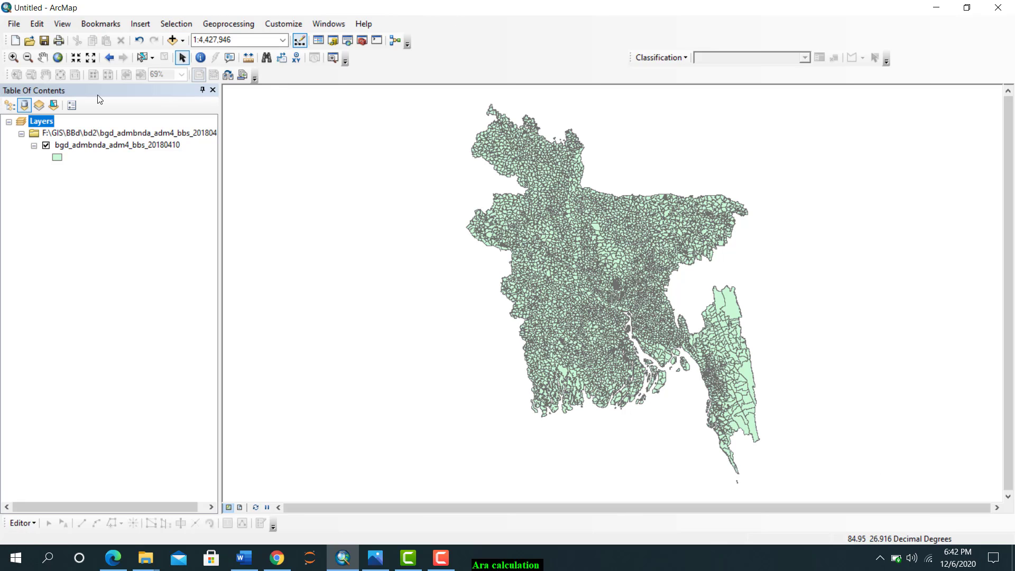
pyautogui.rightClick(90, 145)
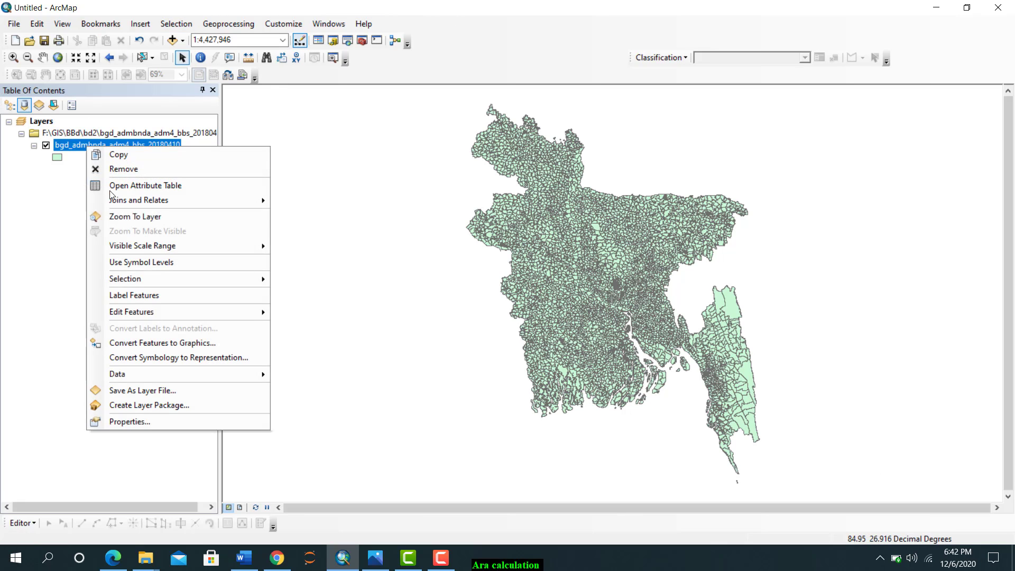
pyautogui.click(161, 422)
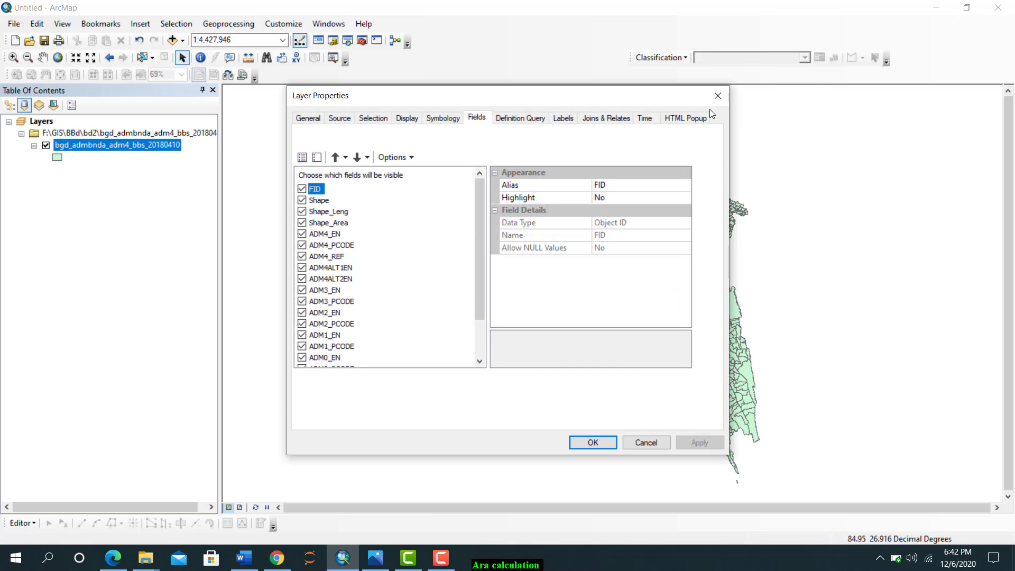
pyautogui.click(717, 95)
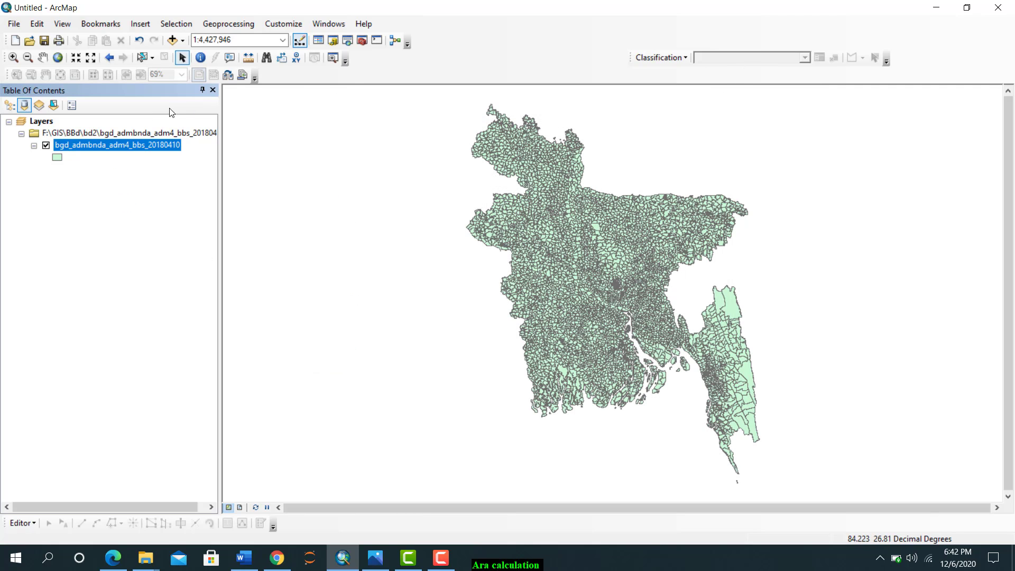
# Examine the bgd_admbnda_adm4_bbs_20180410 layer's attribute table, including the ADM3_PCODE, ADM2_PCODE and ADM1_PCODE fields, and close it
pyautogui.rightClick(127, 135)
pyautogui.click(119, 150)
pyautogui.rightClick(119, 153)
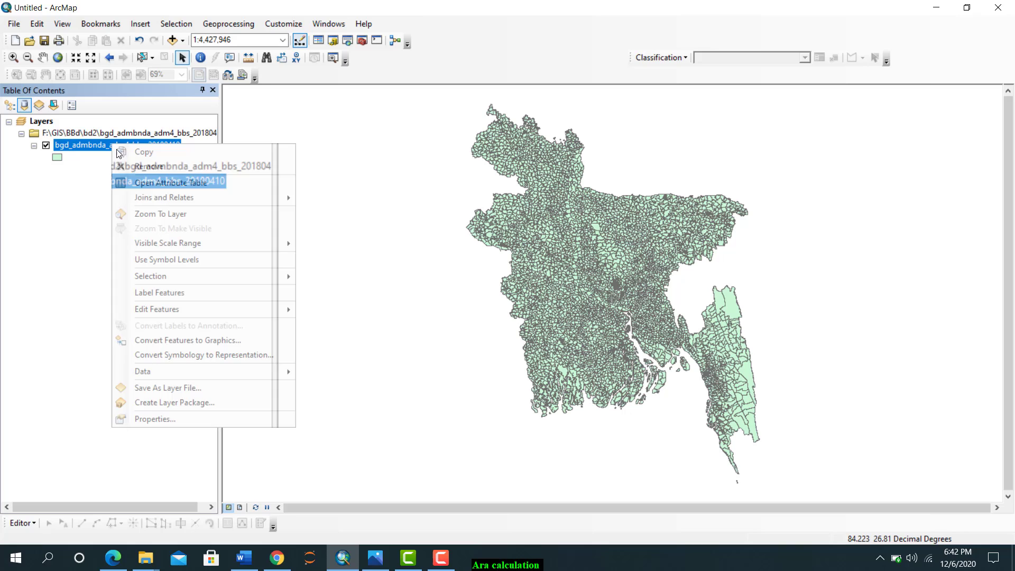
pyautogui.click(150, 182)
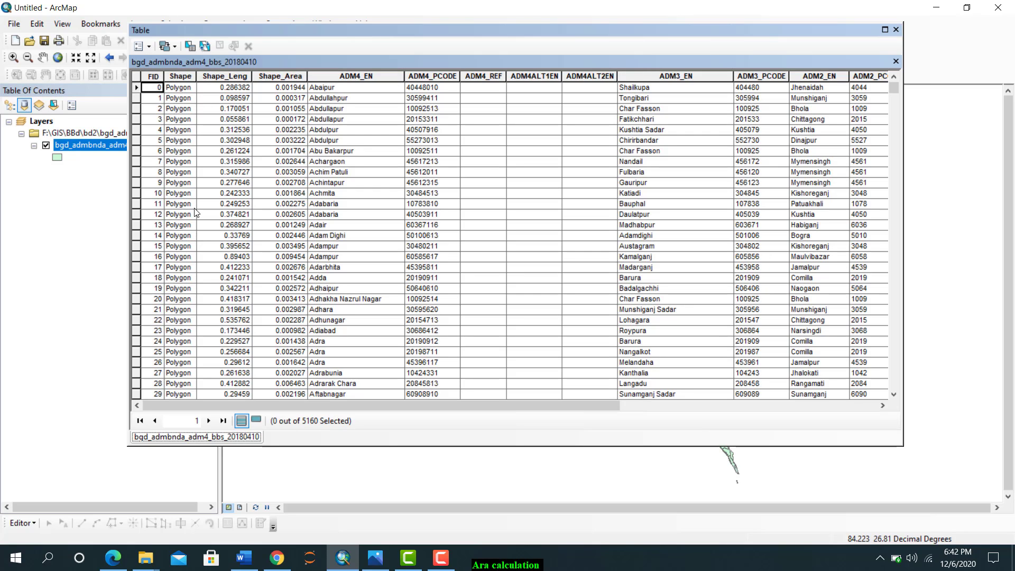
pyautogui.scroll(-3, 505, 180)
pyautogui.scroll(3, 505, 179)
pyautogui.moveTo(442, 404); pyautogui.dragTo(664, 398)
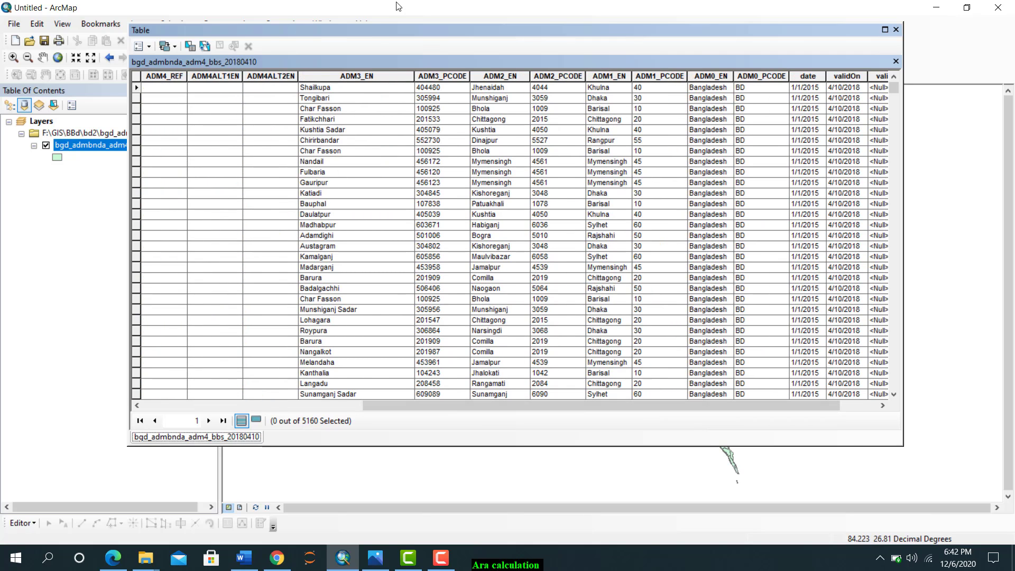
pyautogui.click(668, 205)
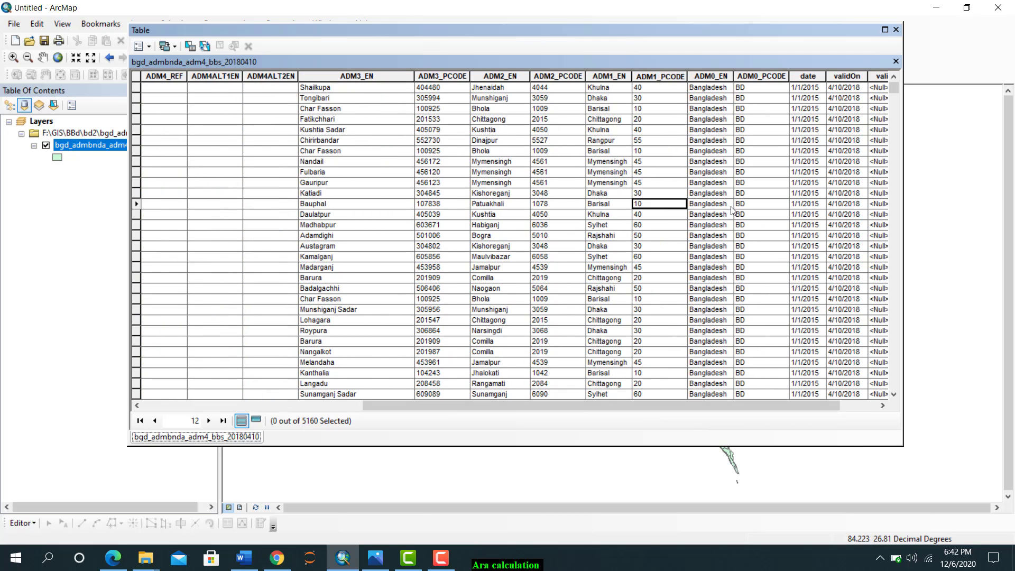
pyautogui.click(442, 76)
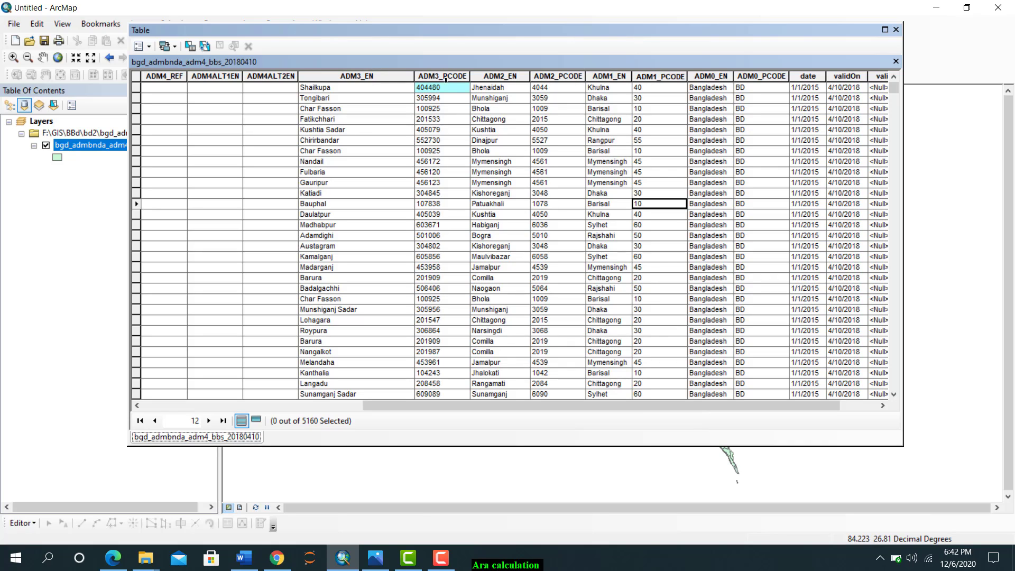
pyautogui.click(557, 77)
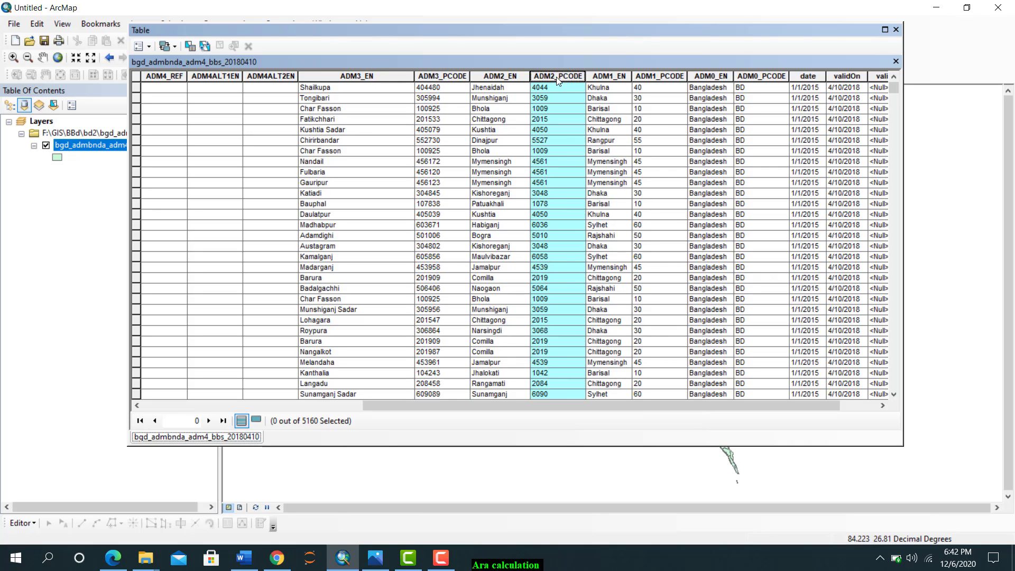
pyautogui.click(653, 76)
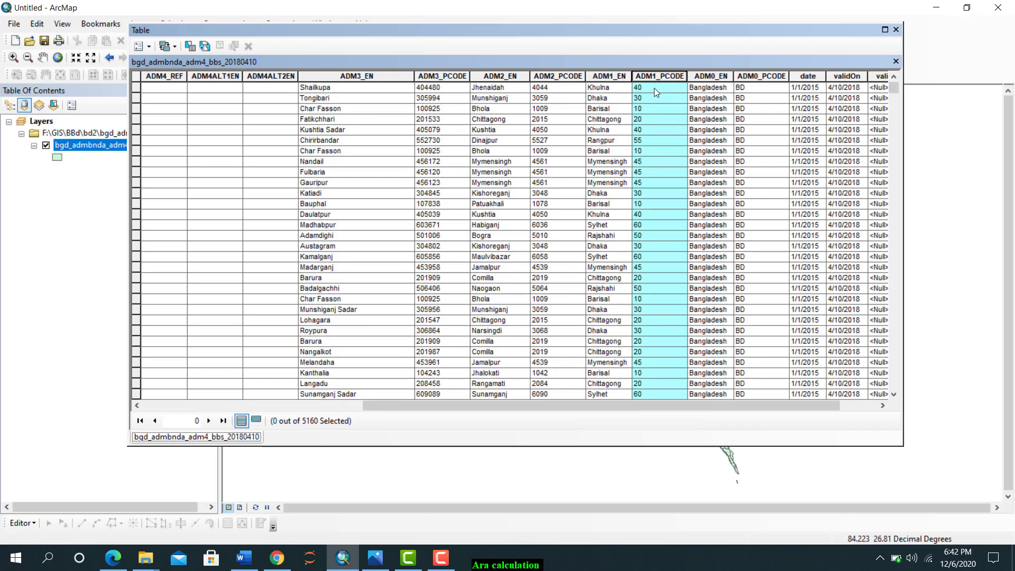
pyautogui.click(896, 29)
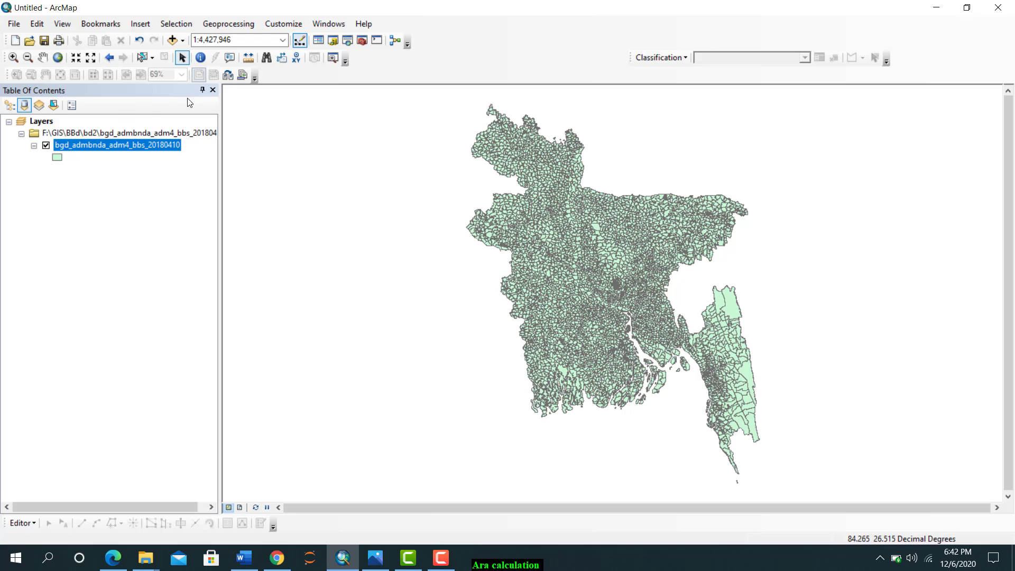
# Search all fields of the visible layers for "faridpur sadar" to identify which field holds the name
pyautogui.click(267, 58)
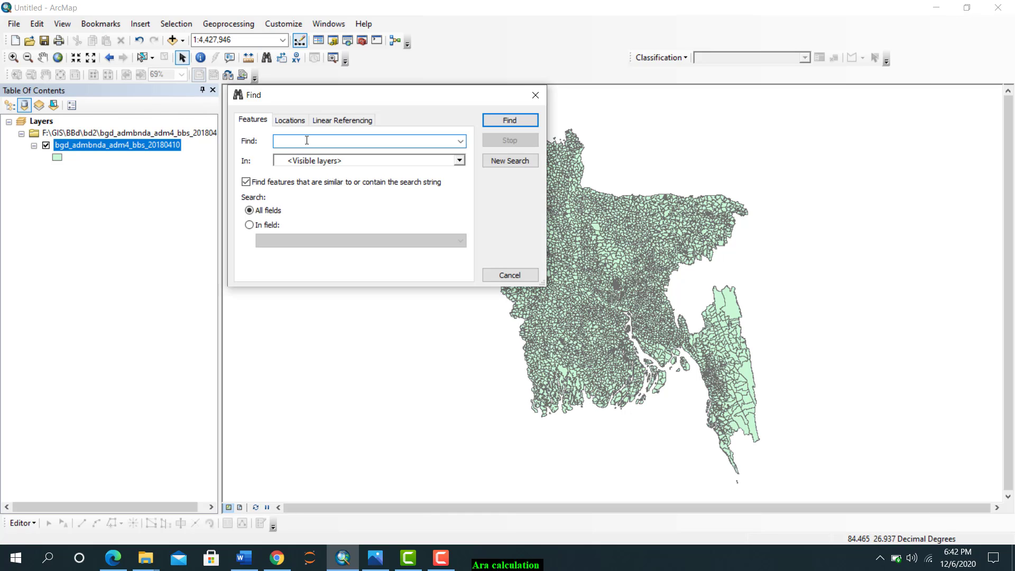
pyautogui.write('faridpur sadar')
pyautogui.press('Return')
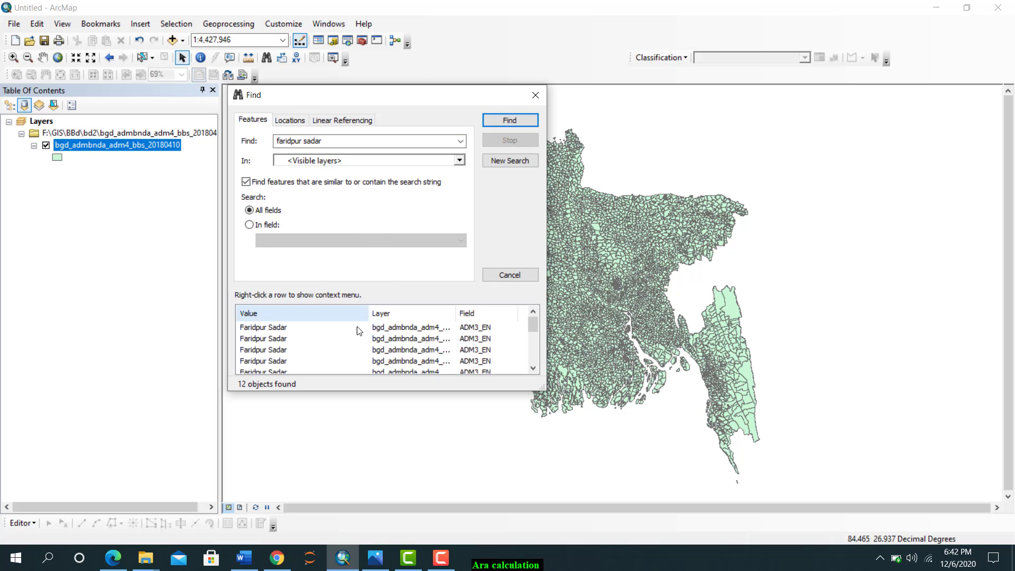
pyautogui.click(471, 328)
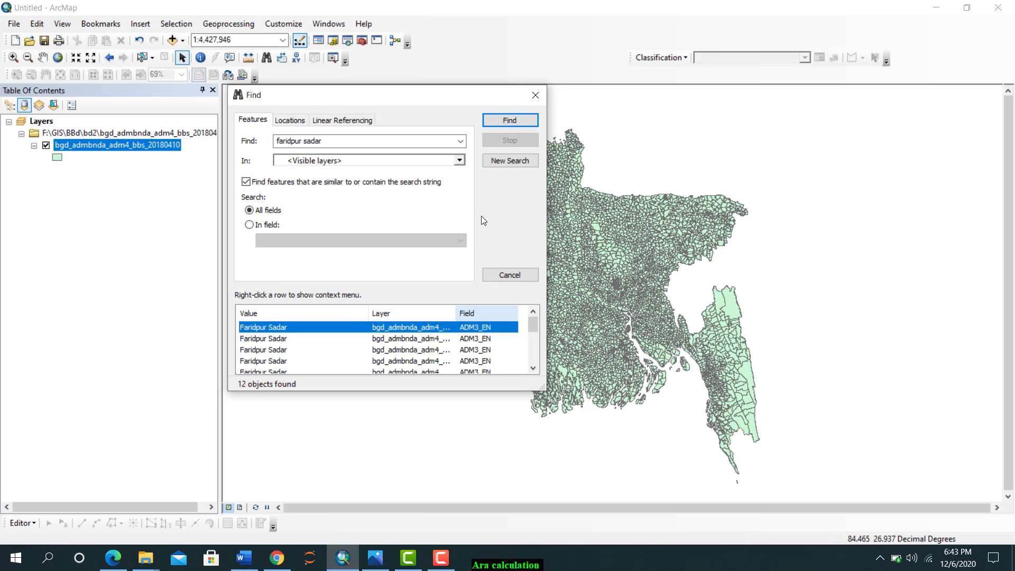
pyautogui.click(534, 96)
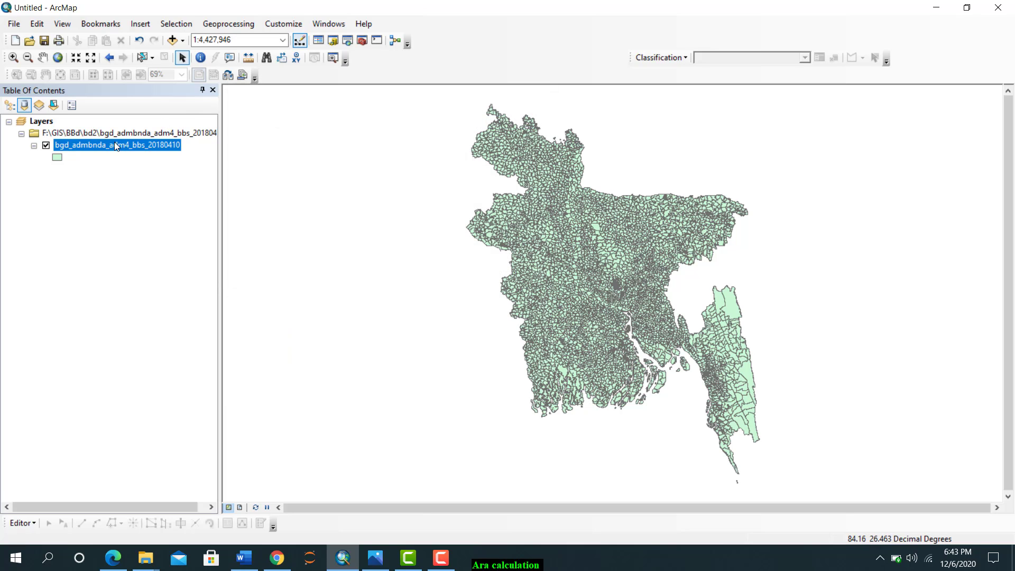
# Run an attribute selection on bgd_admbnda_adm4_bbs_20180410 with the expression "ADM3_EN" ='Faridpur sadar' as a new selection
pyautogui.click(177, 23)
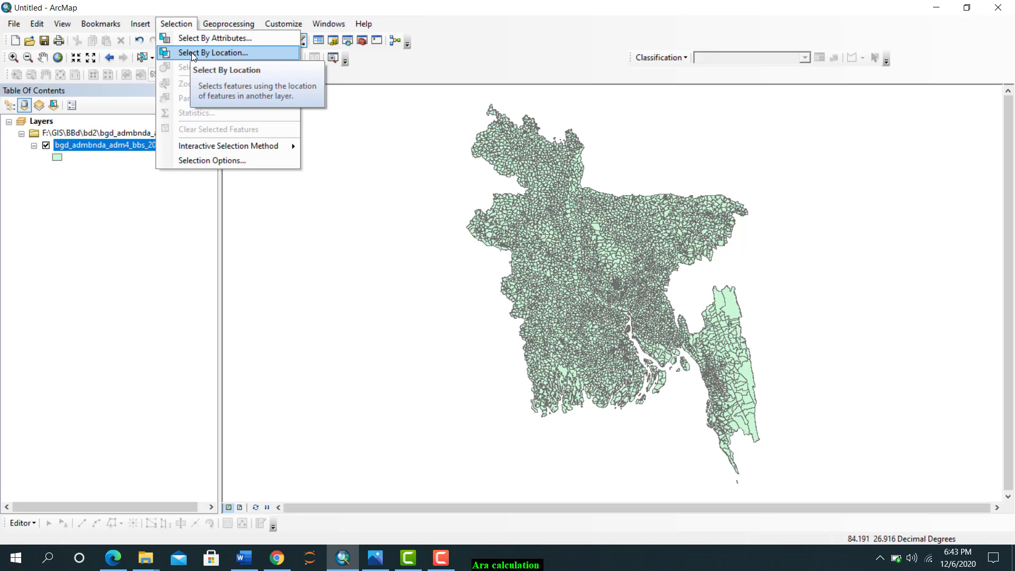
pyautogui.click(197, 39)
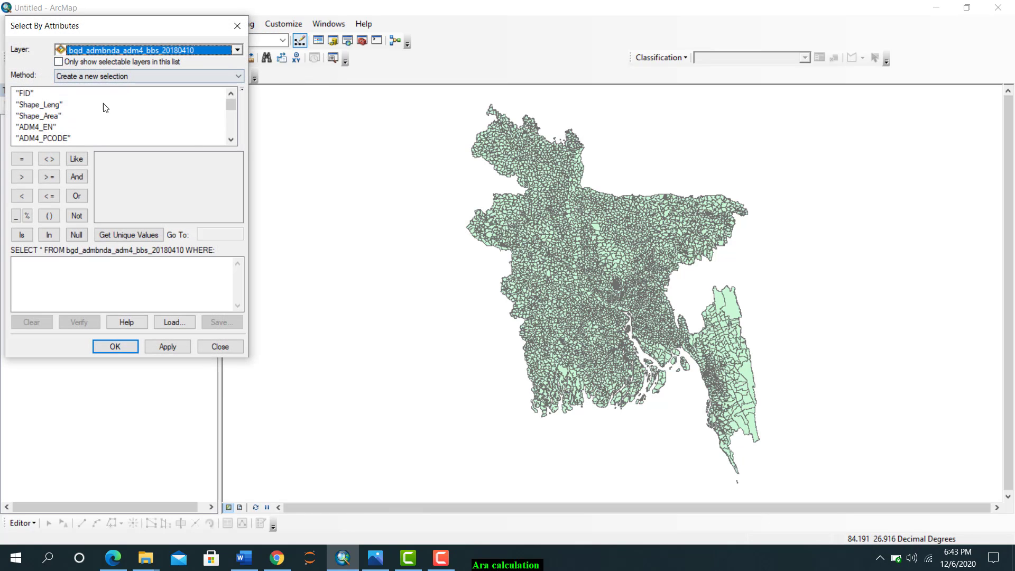
pyautogui.scroll(-1, 39, 131)
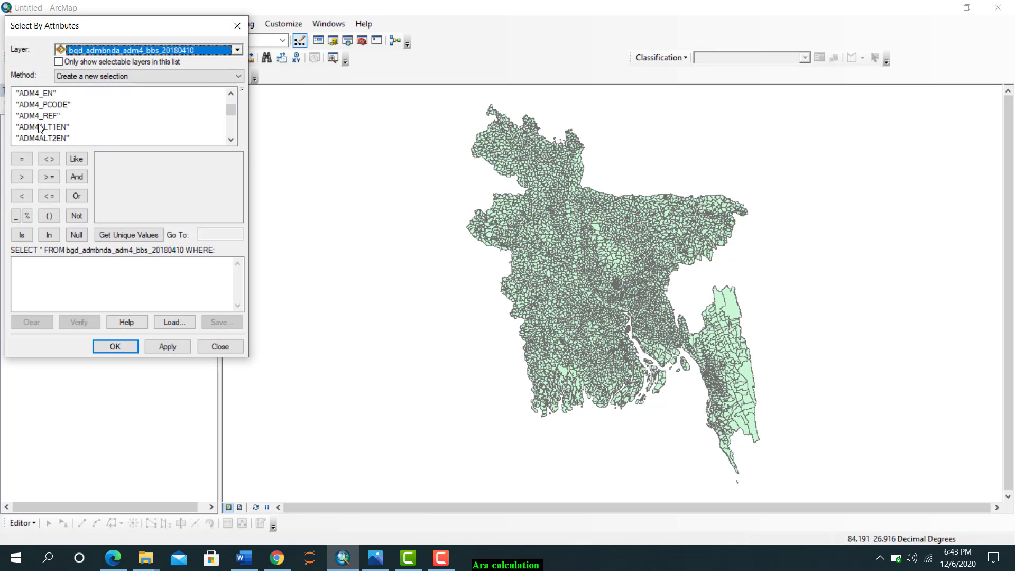
pyautogui.scroll(1, 39, 127)
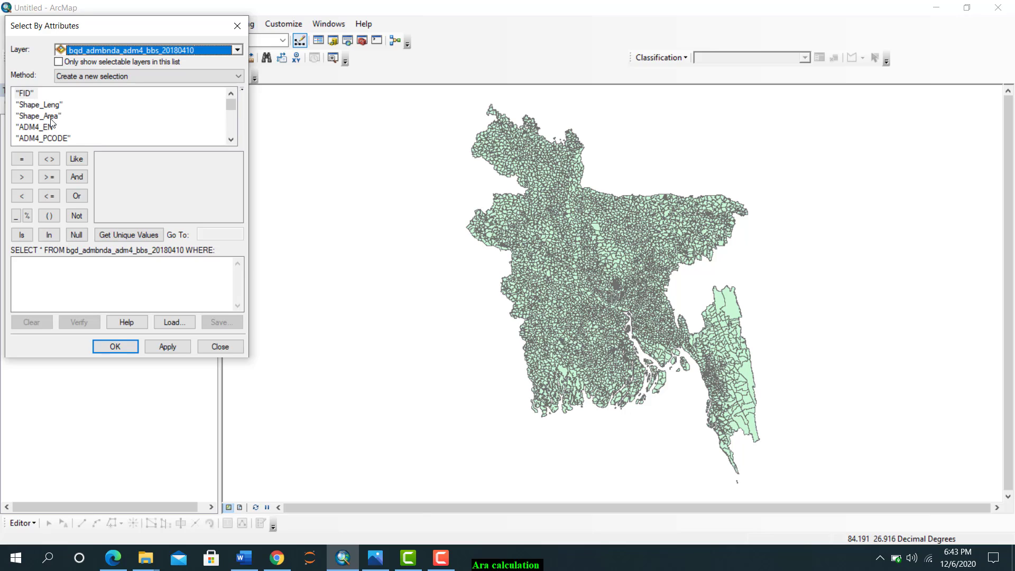
pyautogui.scroll(-2, 48, 126)
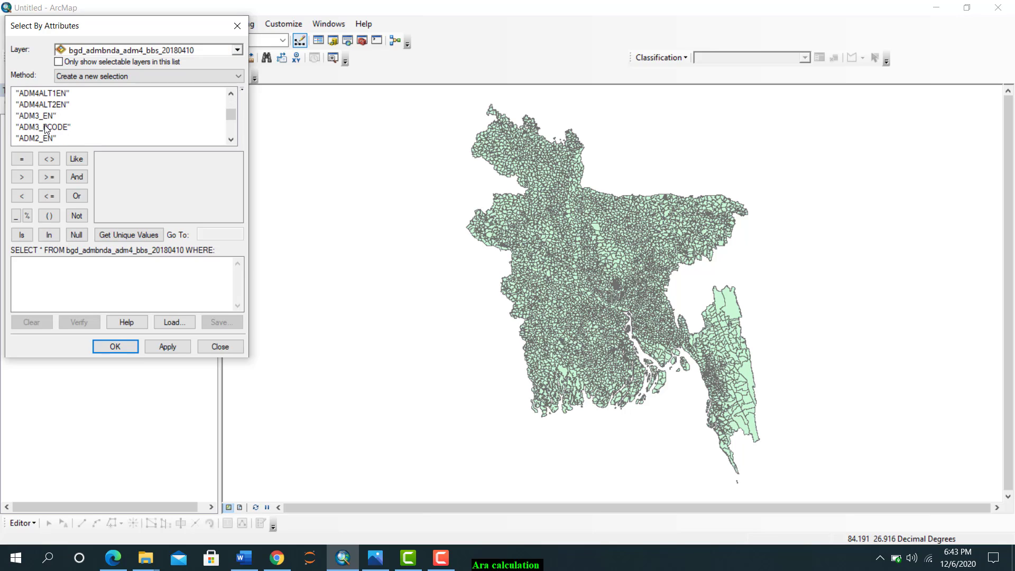
pyautogui.doubleClick(33, 116)
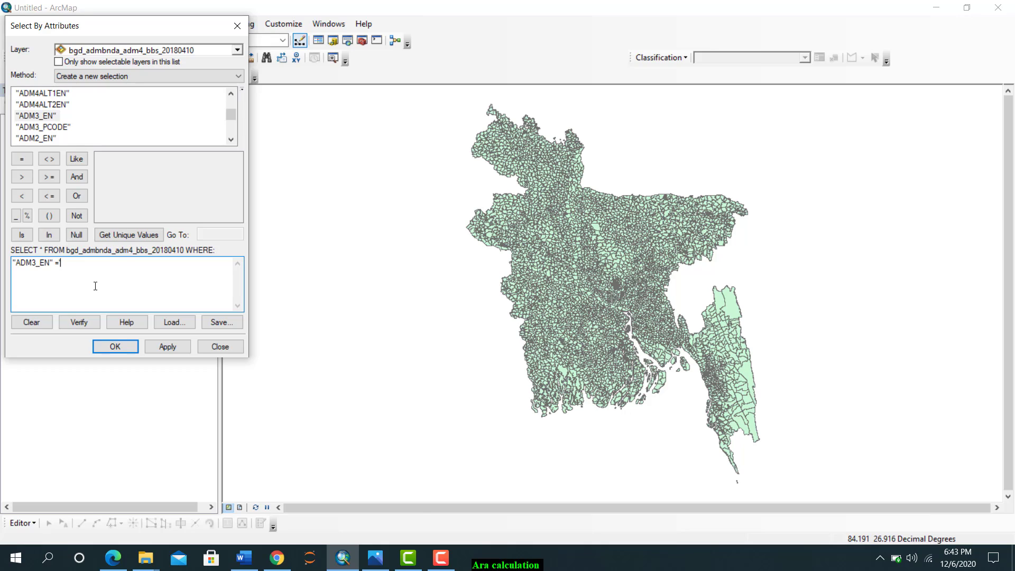
pyautogui.write('S')
pyautogui.write('dar')
pyautogui.click(174, 348)
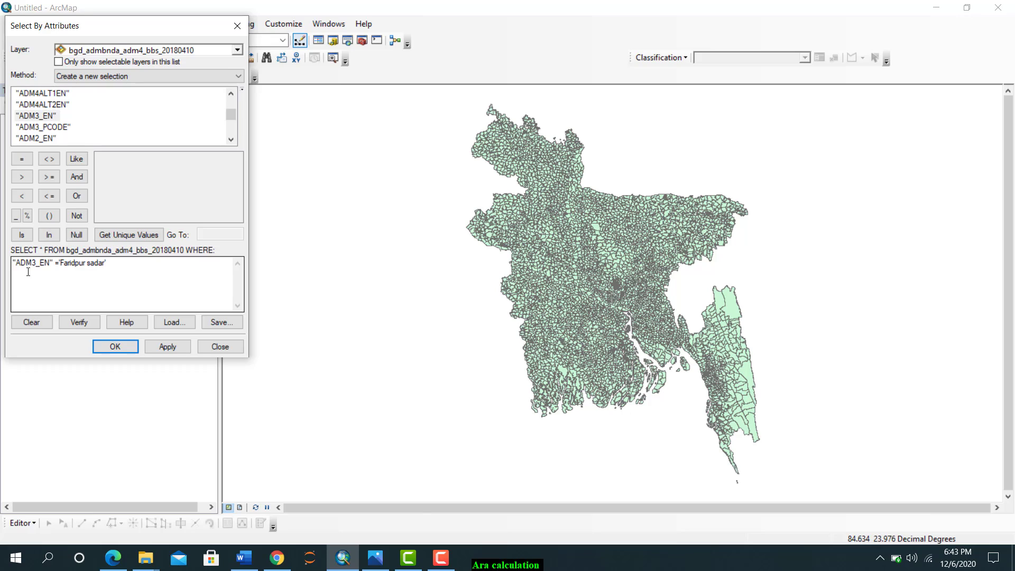
# Correct the attribute query to "ADM3_EN" ='Faridpur Sadar', apply it as a new selection and close the query dialog
pyautogui.click(80, 263)
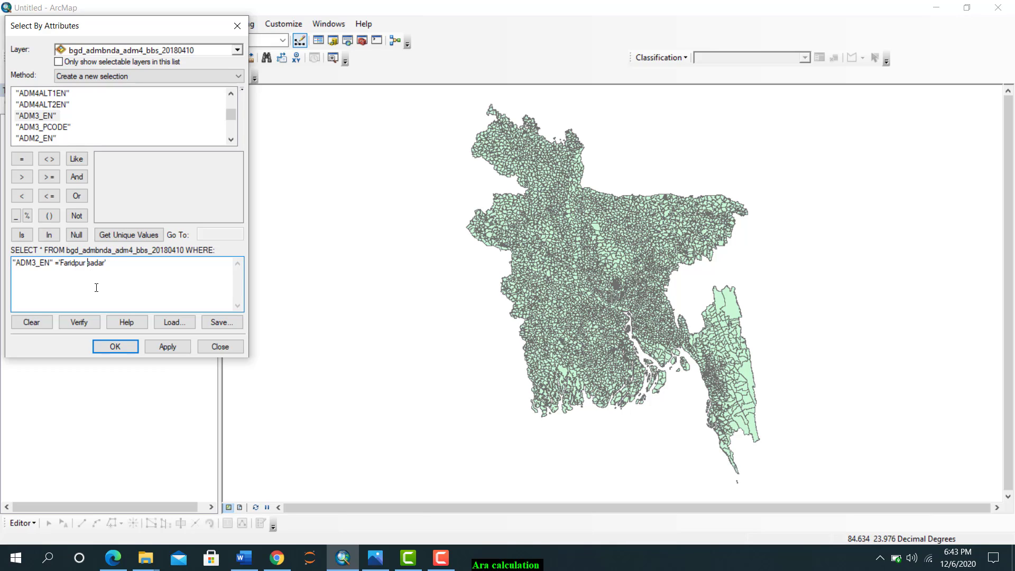
pyautogui.press('BackSpace')
pyautogui.write('S')
pyautogui.click(187, 350)
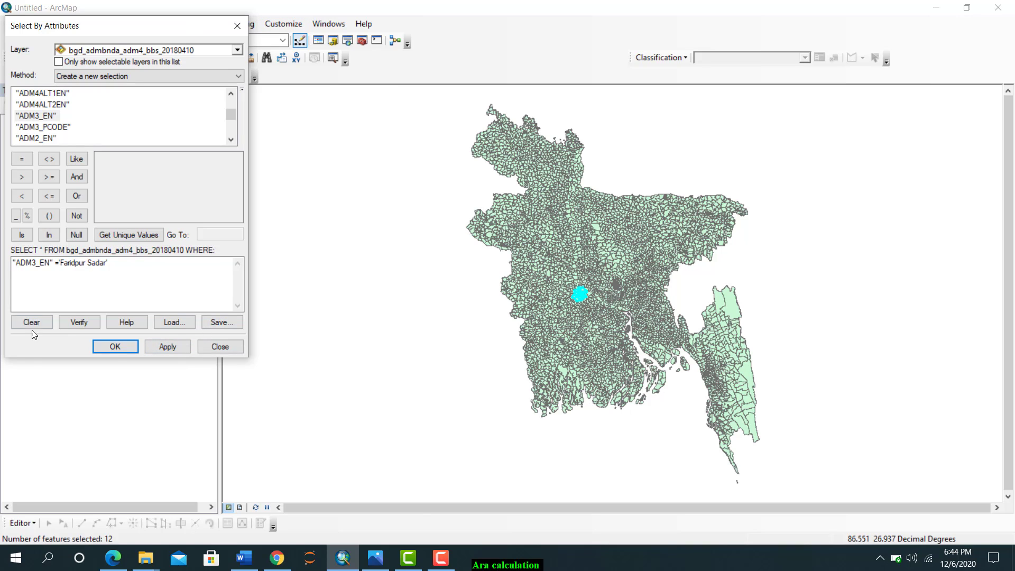
pyautogui.click(117, 346)
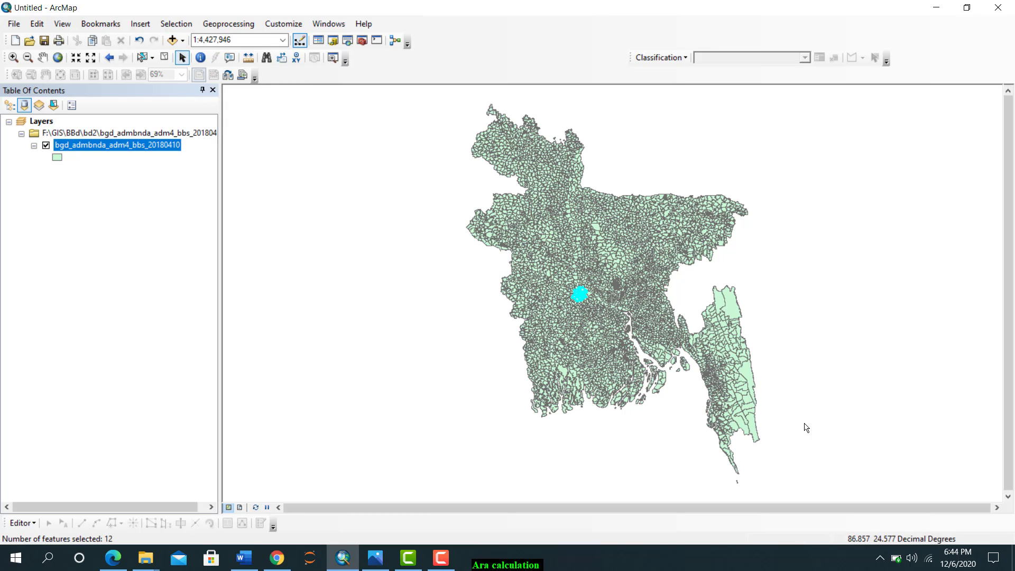
# Export the selected features as F:\GIS\shp\Export_Output.shp with the layer's source coordinate system and add the result to the map
pyautogui.rightClick(104, 150)
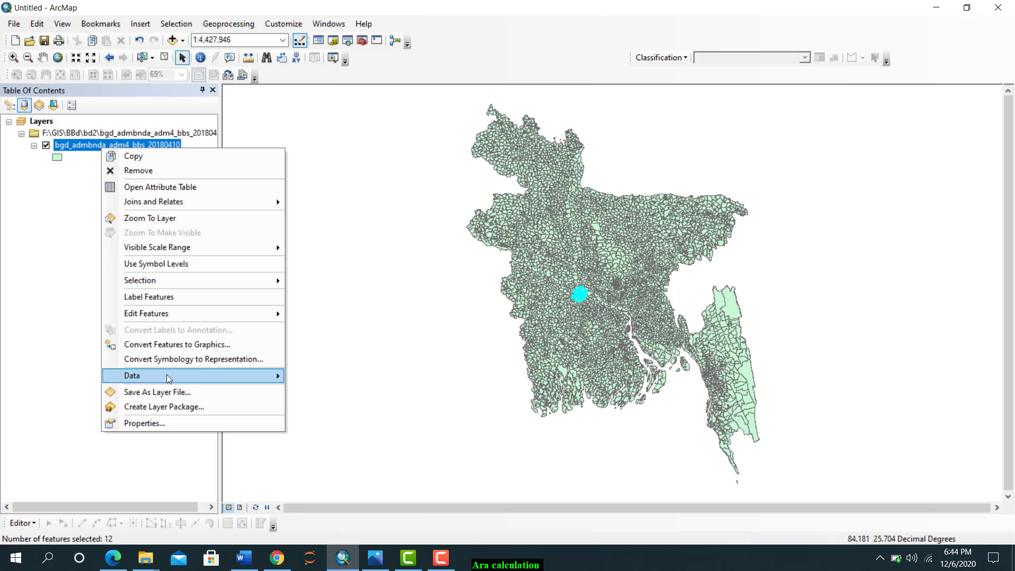
pyautogui.moveTo(166, 374)
pyautogui.click(318, 393)
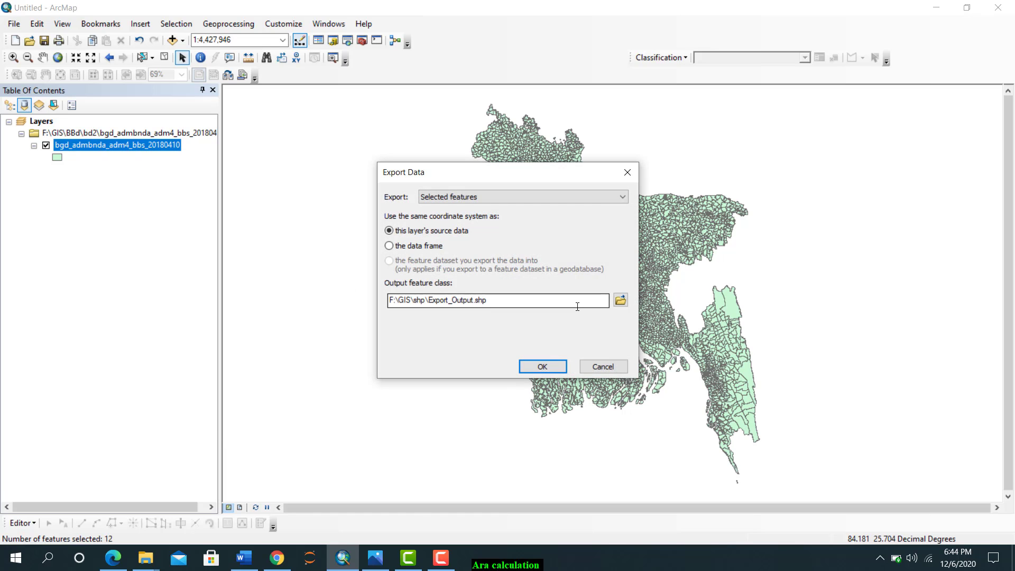
pyautogui.click(620, 300)
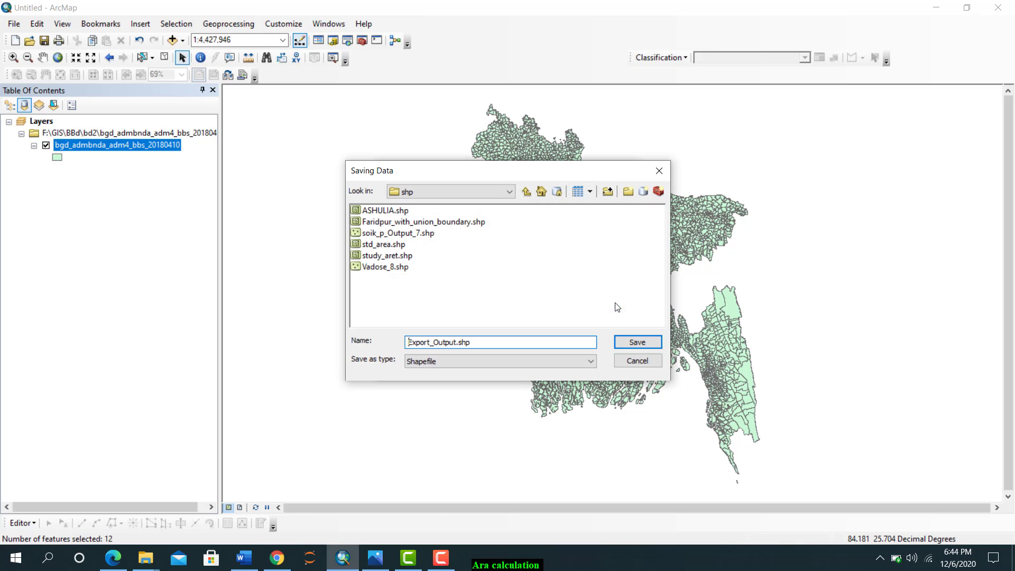
pyautogui.click(661, 177)
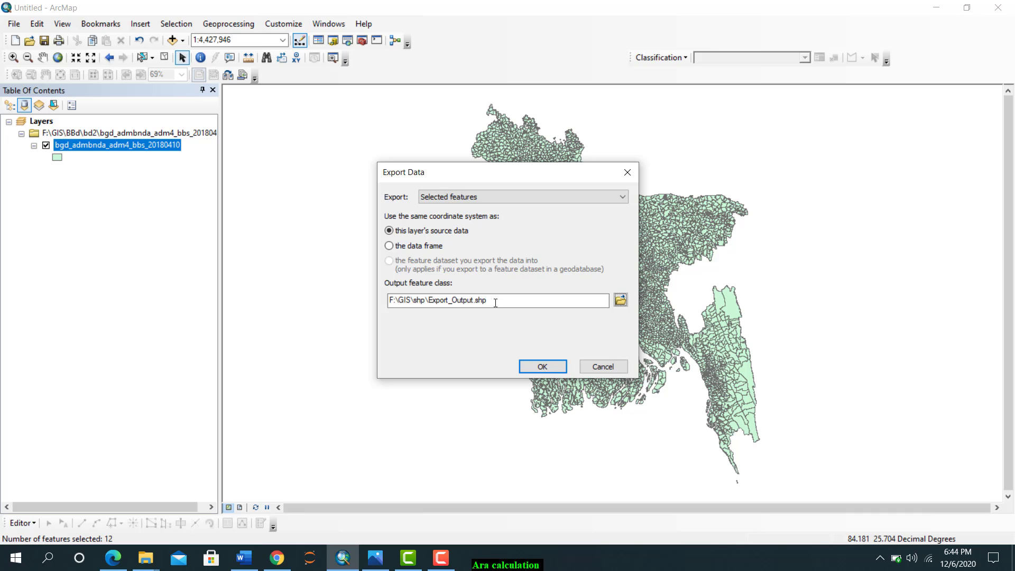
pyautogui.click(528, 362)
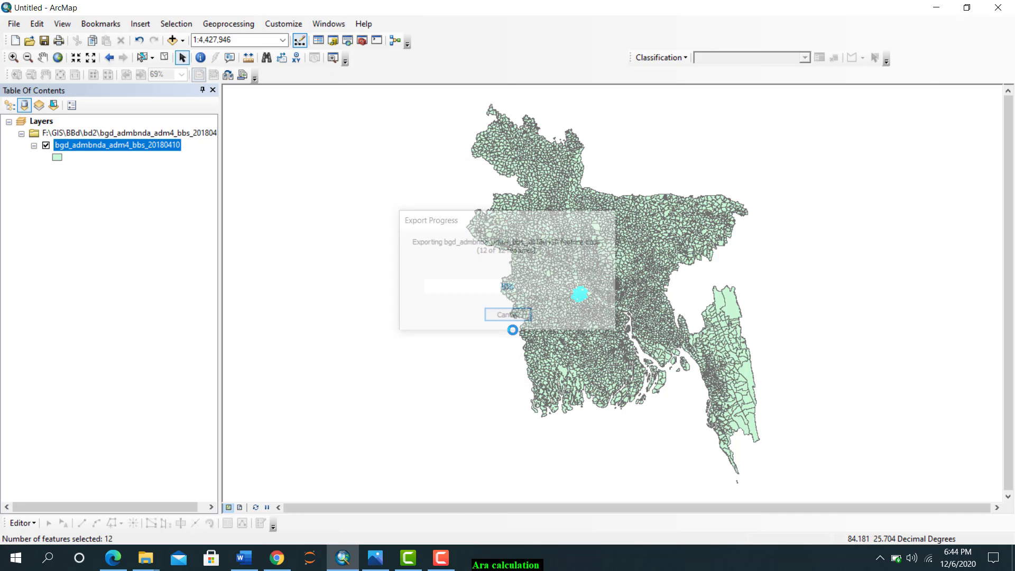
pyautogui.click(549, 326)
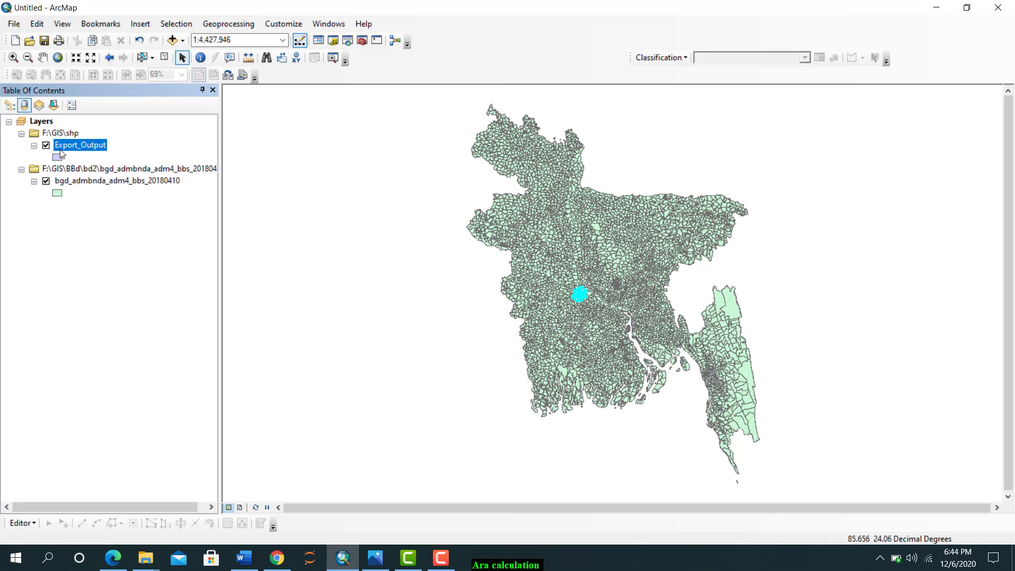
# Remove the bgd_admbnda_adm4_bbs_20180410 layer from the map and zoom to the Export_Output layer
pyautogui.rightClick(65, 181)
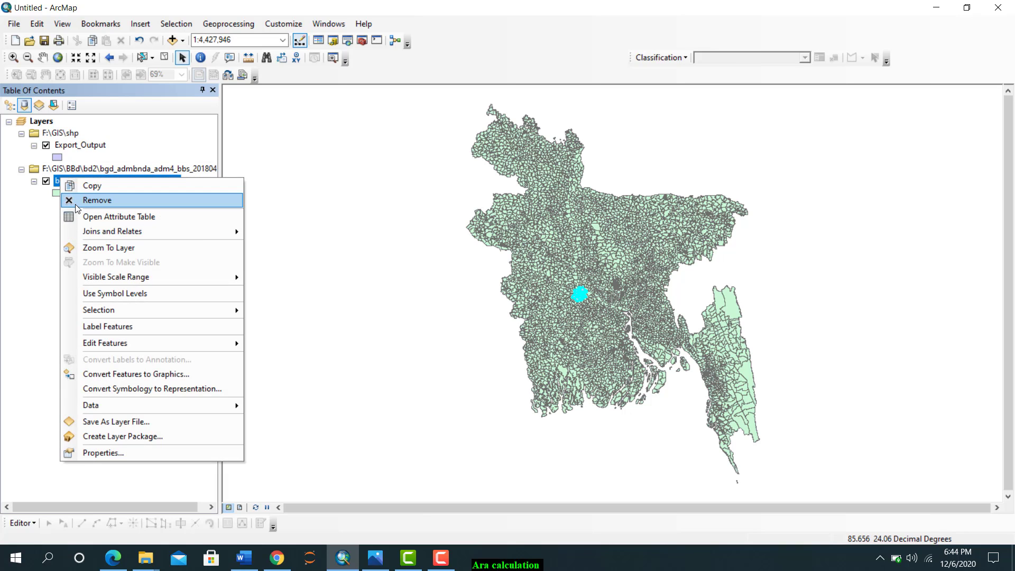
pyautogui.click(75, 203)
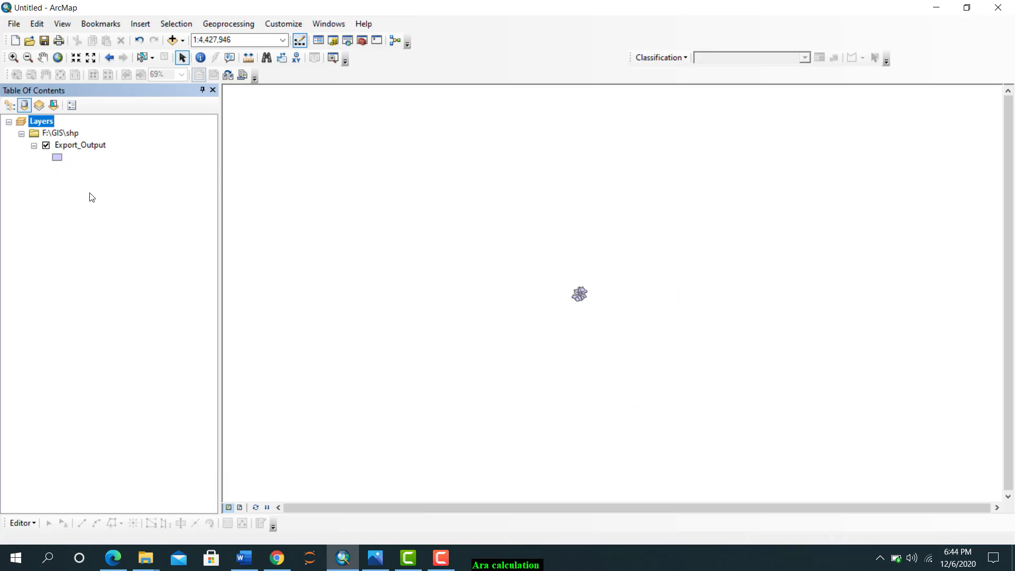
pyautogui.rightClick(80, 141)
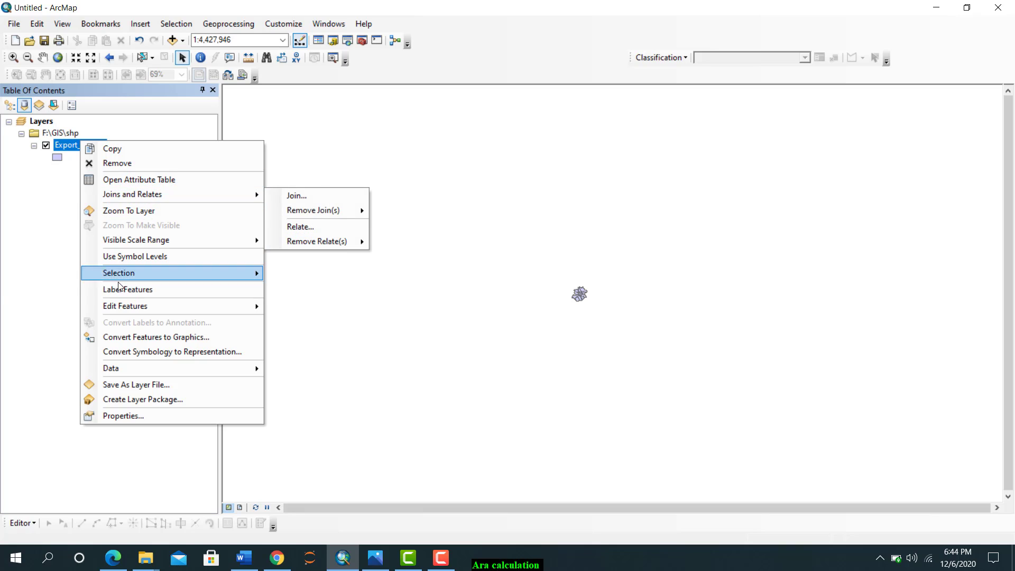
pyautogui.click(125, 212)
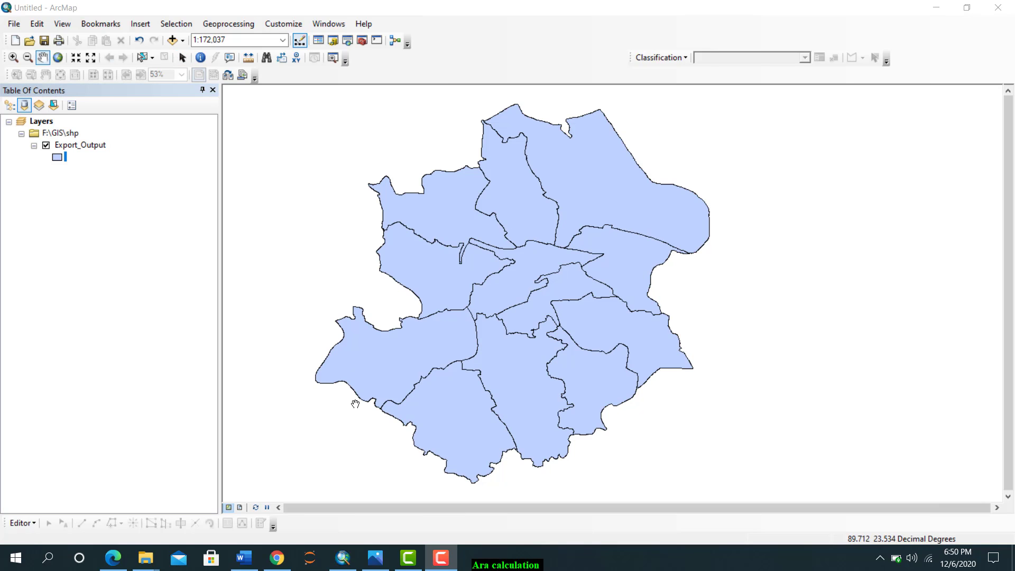
# Switch to layout view and set the page to A4 paper in landscape orientation
pyautogui.click(239, 506)
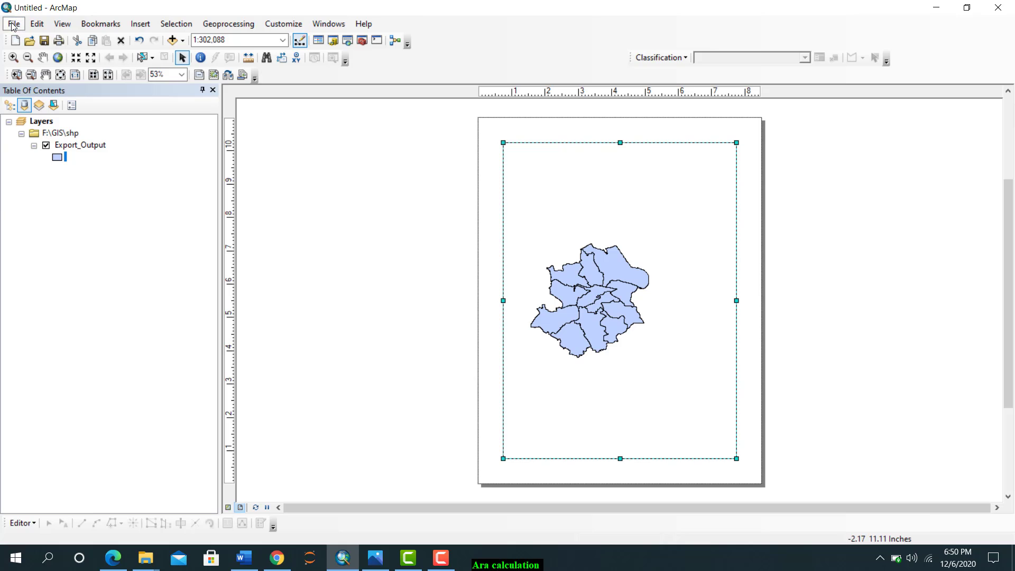
pyautogui.click(37, 24)
pyautogui.click(10, 21)
pyautogui.click(10, 22)
pyautogui.click(47, 178)
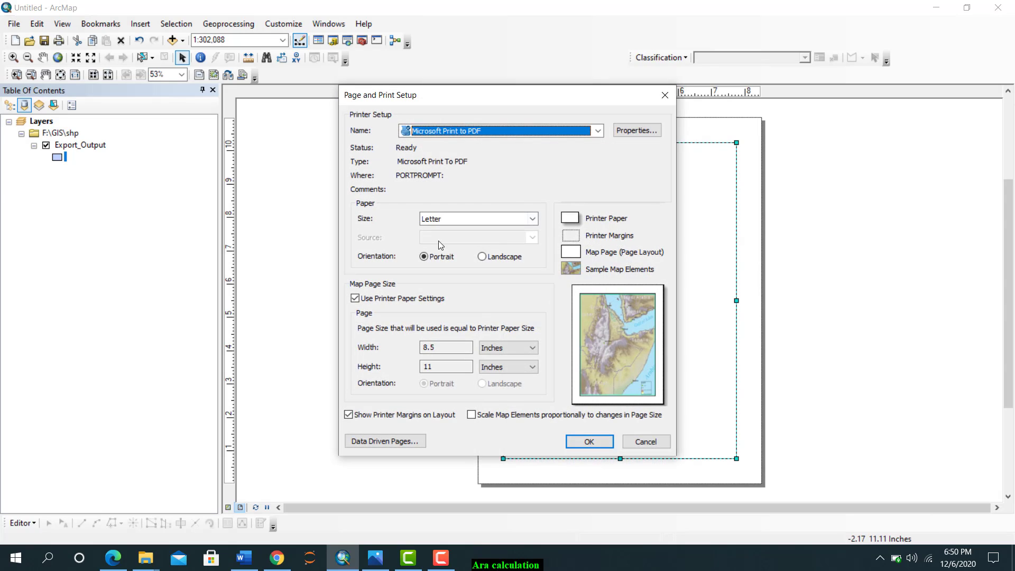
pyautogui.click(533, 218)
pyautogui.scroll(1, 439, 243)
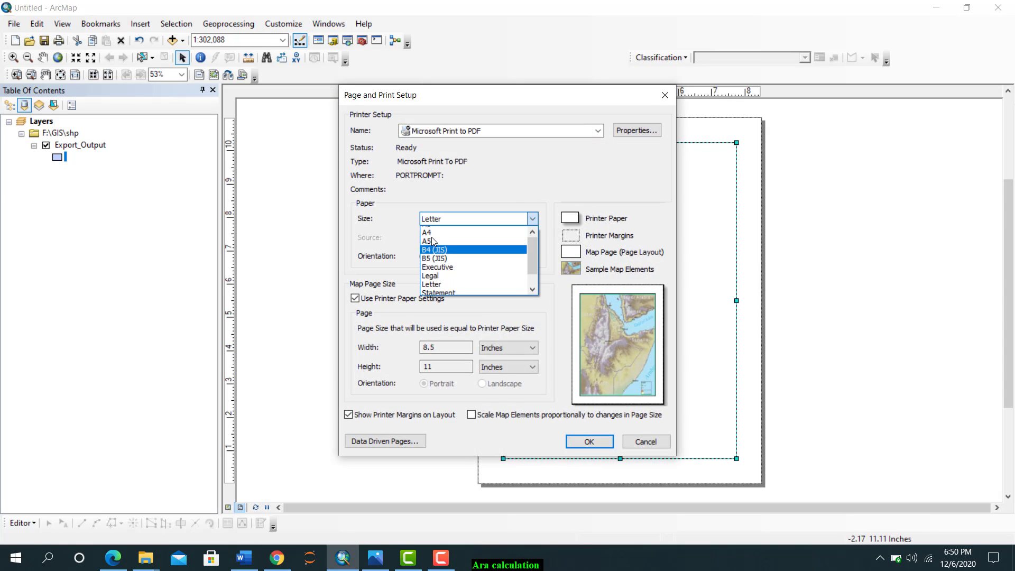
pyautogui.click(436, 239)
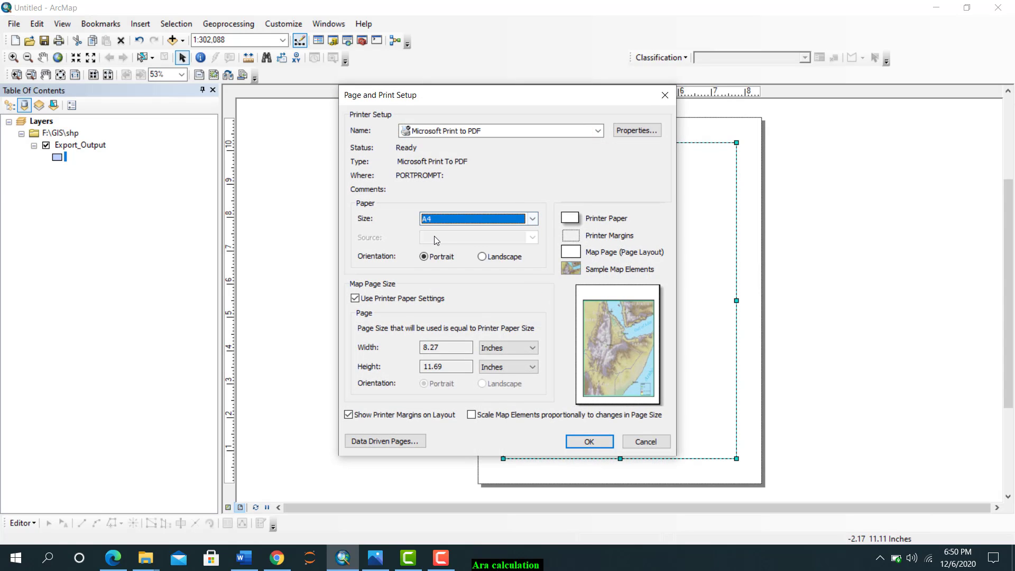
pyautogui.click(488, 258)
pyautogui.click(588, 441)
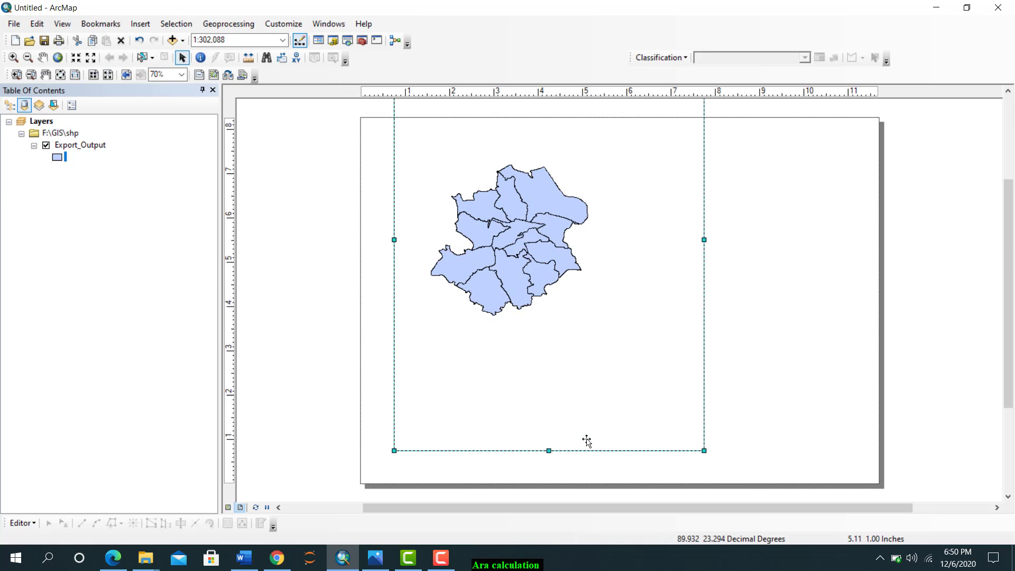
# Move and resize the Layers data frame to fit within the right side of the landscape page, leaving the left side free
pyautogui.moveTo(632, 188); pyautogui.dragTo(648, 256)
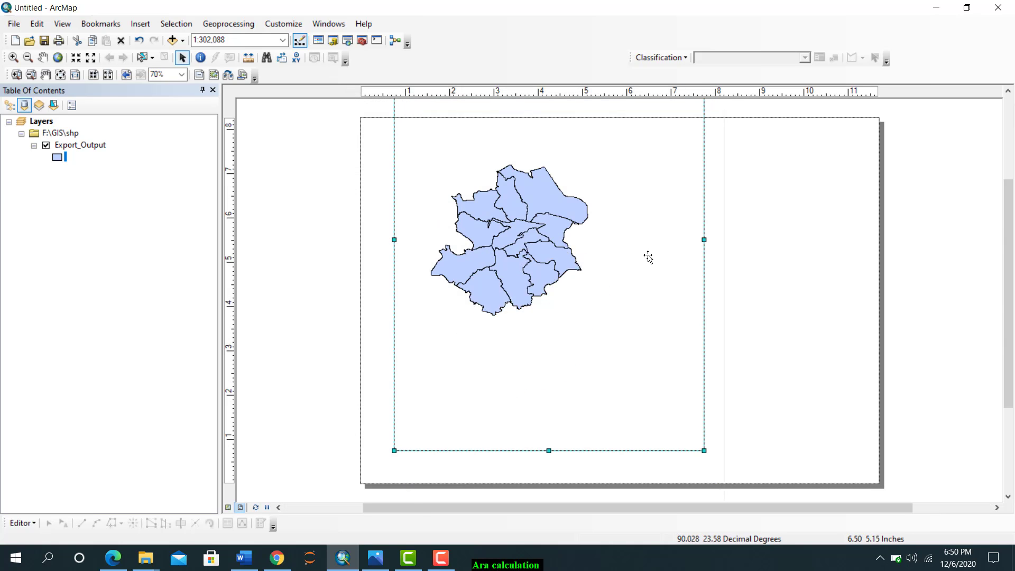
pyautogui.moveTo(653, 216); pyautogui.dragTo(653, 216)
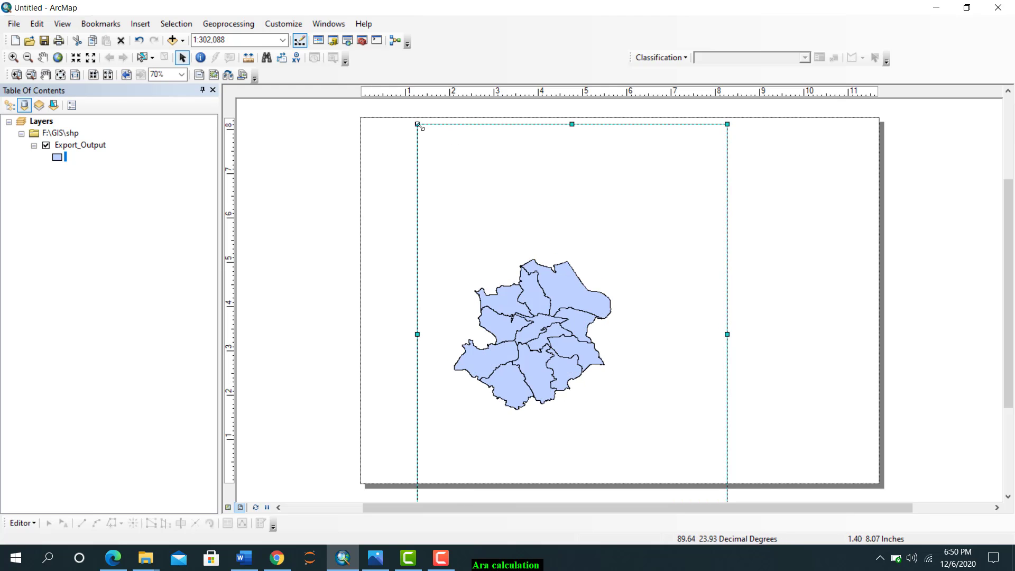
pyautogui.moveTo(417, 124); pyautogui.dragTo(504, 145)
pyautogui.moveTo(610, 244); pyautogui.dragTo(607, 140)
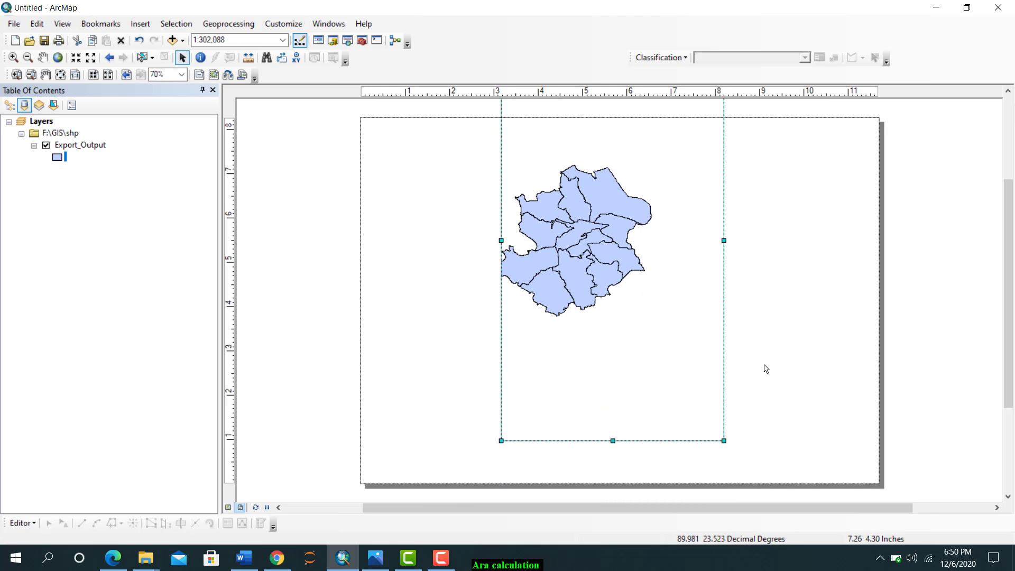
pyautogui.moveTo(724, 441); pyautogui.dragTo(863, 439)
pyautogui.moveTo(730, 272); pyautogui.dragTo(728, 351)
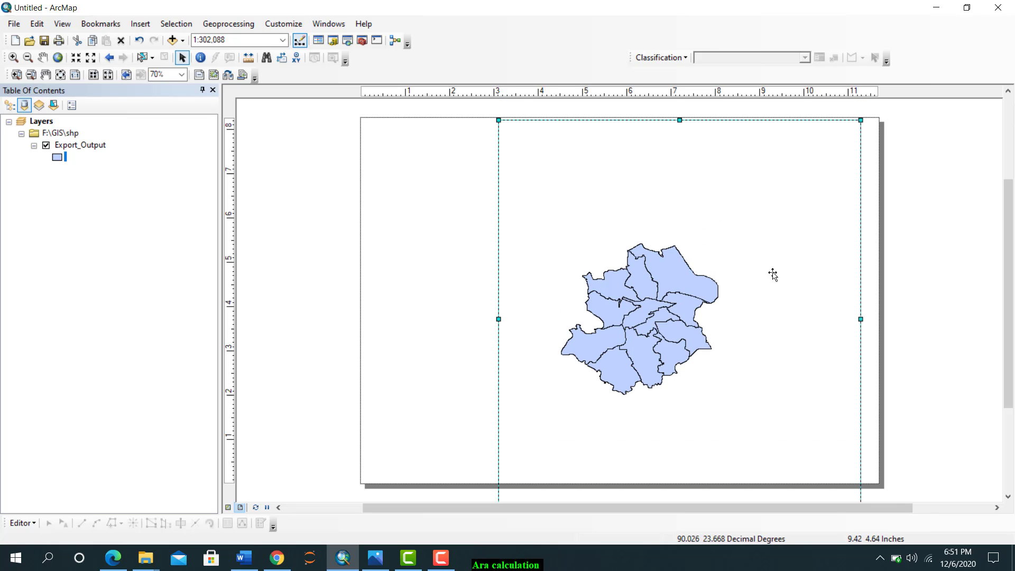
pyautogui.moveTo(498, 120); pyautogui.dragTo(542, 157)
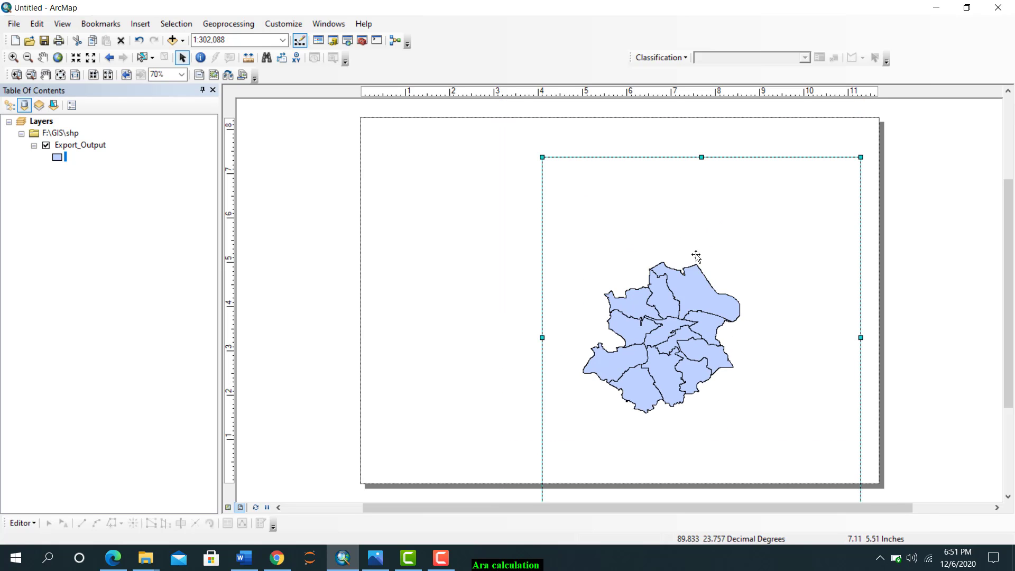
pyautogui.moveTo(727, 275); pyautogui.dragTo(722, 235)
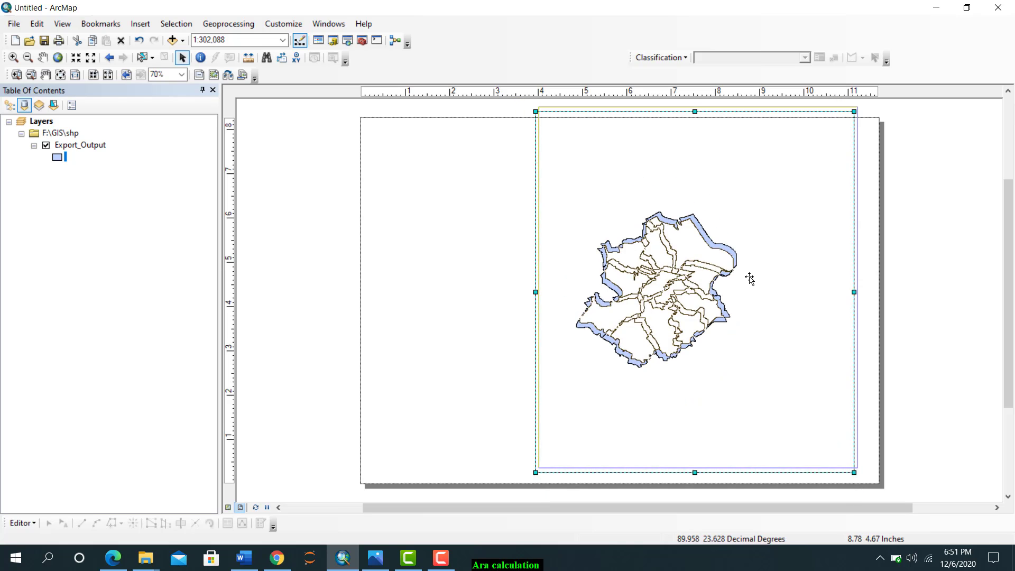
pyautogui.moveTo(858, 105); pyautogui.dragTo(859, 139)
pyautogui.moveTo(811, 203); pyautogui.dragTo(785, 217)
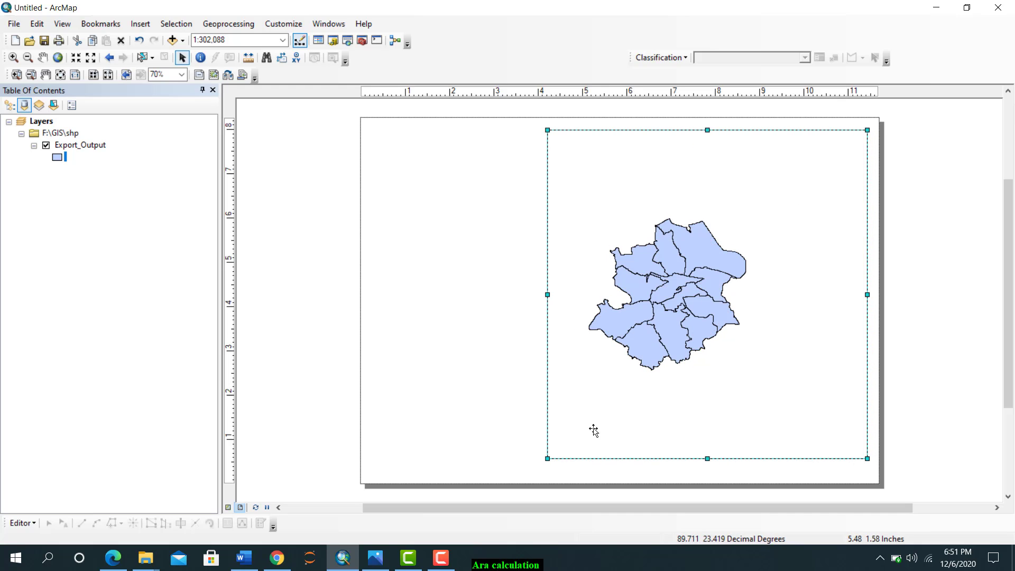
pyautogui.moveTo(547, 458); pyautogui.dragTo(542, 472)
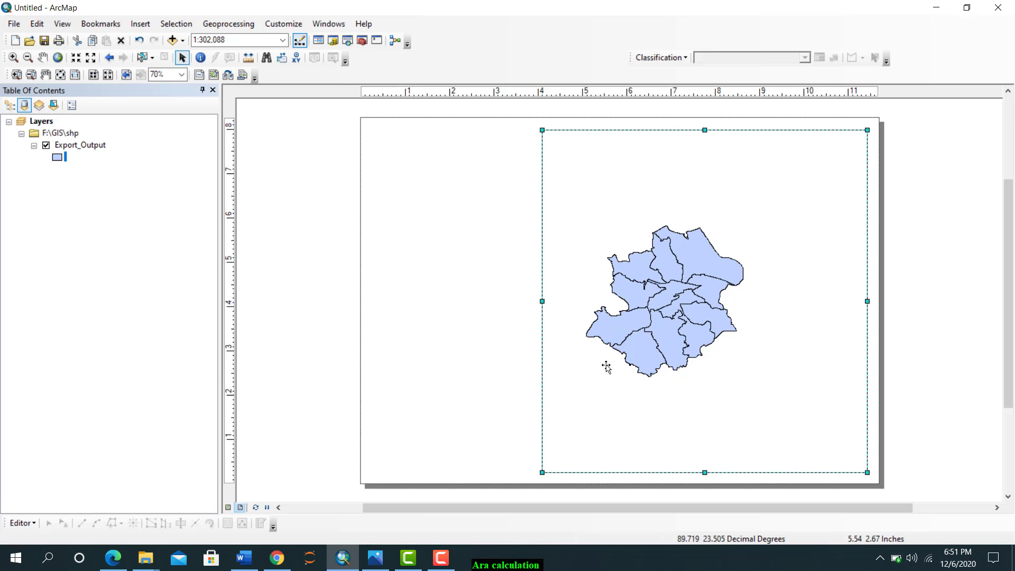
# Insert a new, empty data frame into the page layout
pyautogui.click(332, 40)
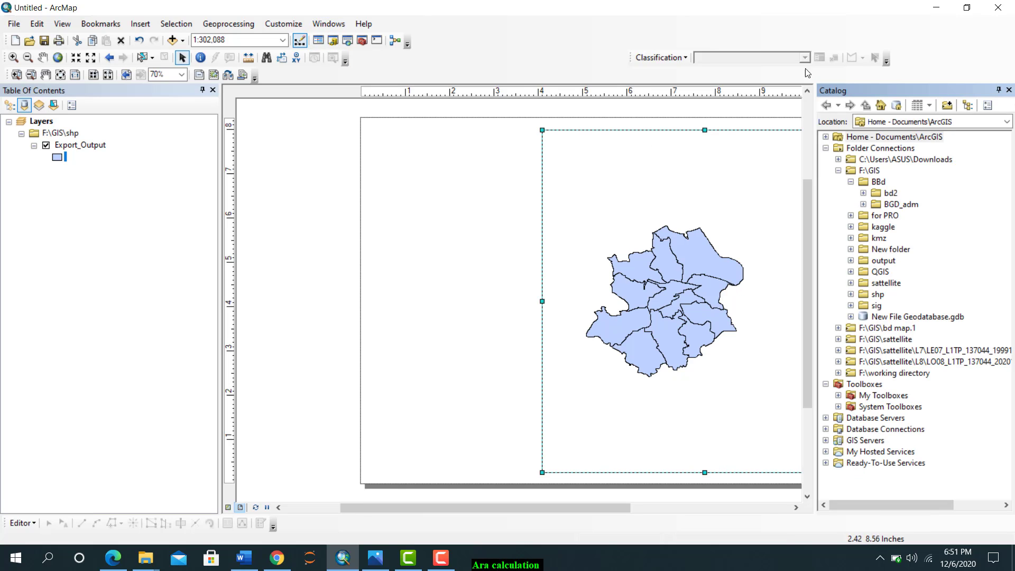
pyautogui.click(1009, 90)
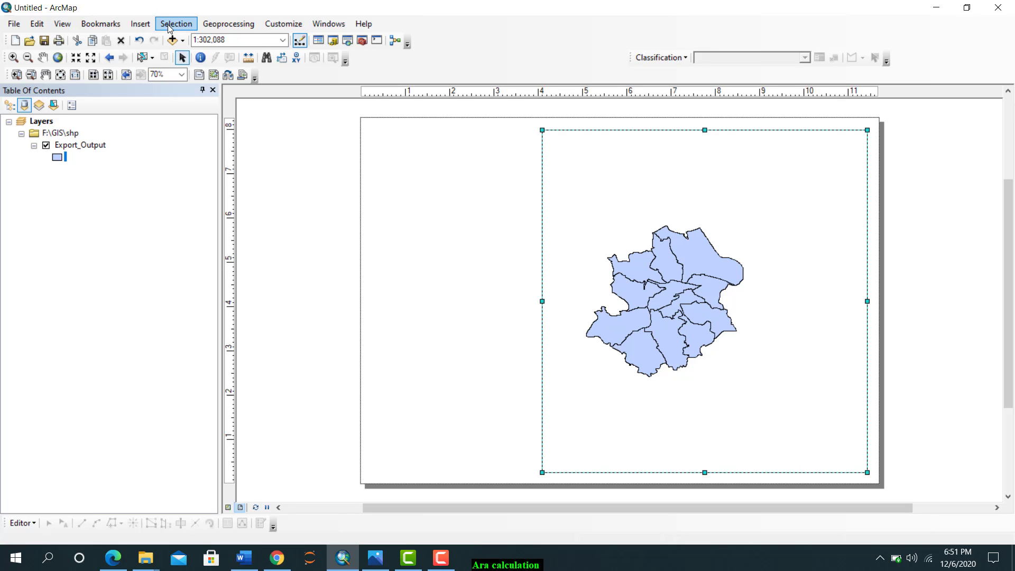
pyautogui.click(141, 24)
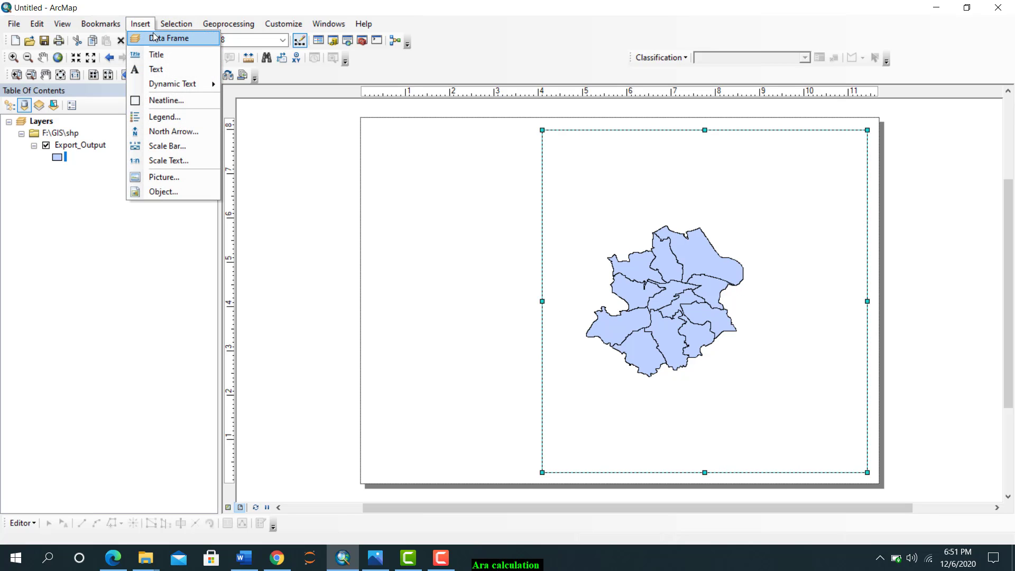
pyautogui.click(155, 38)
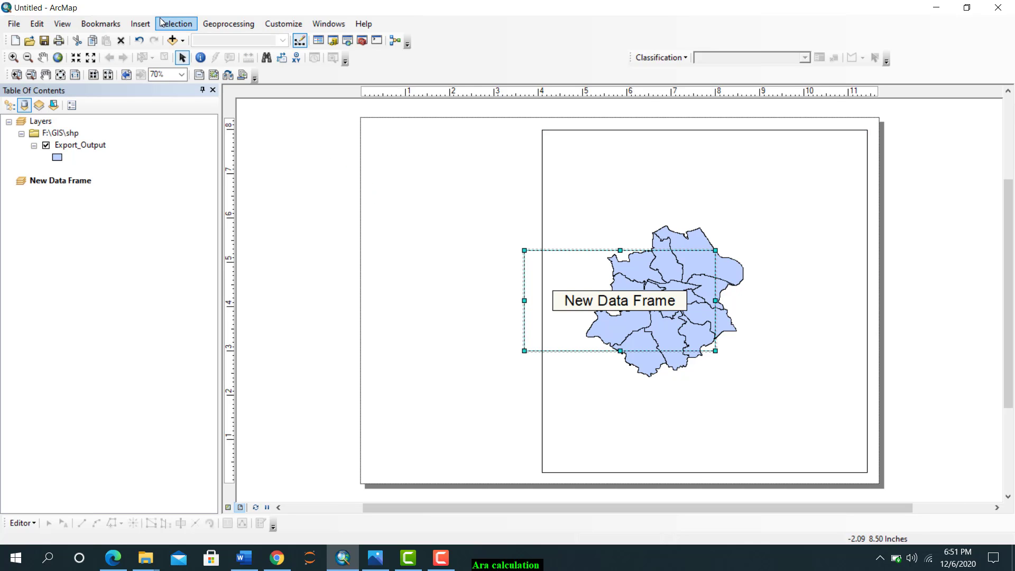
# Add BGD_adm3.shp from the F:\GIS\BBd\BGD_adm folder to the new data frame
pyautogui.click(332, 41)
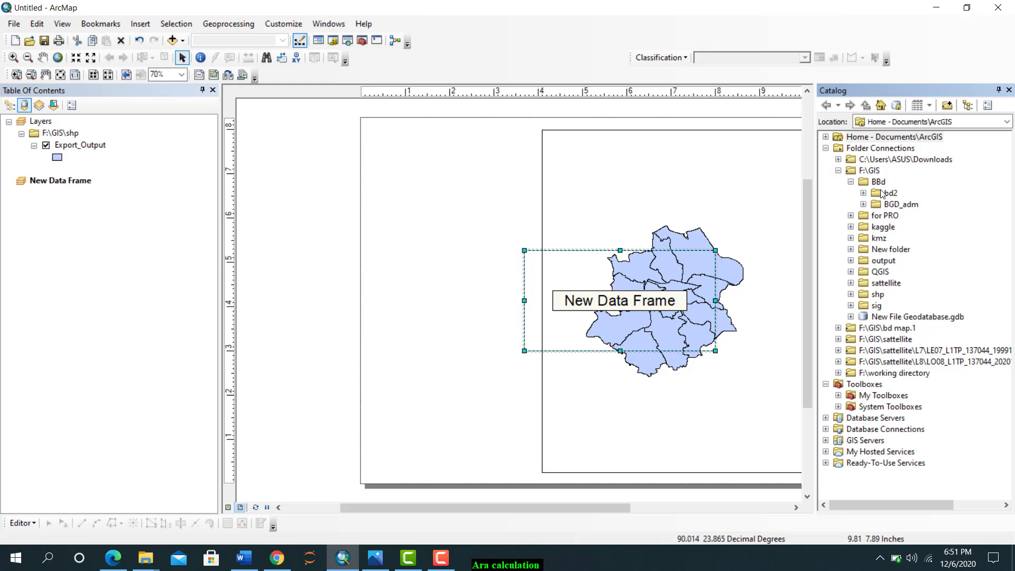
pyautogui.click(838, 170)
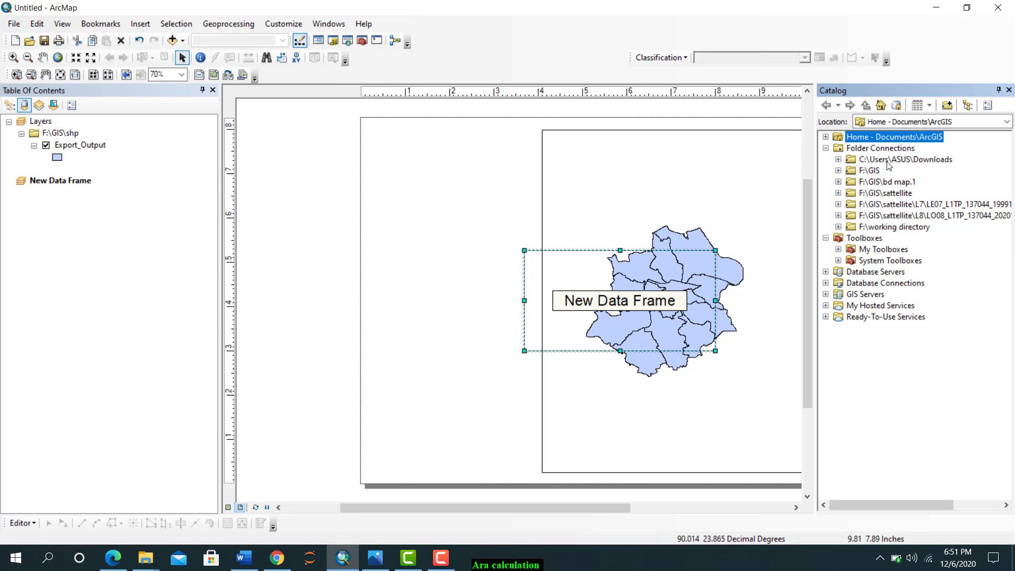
pyautogui.click(839, 171)
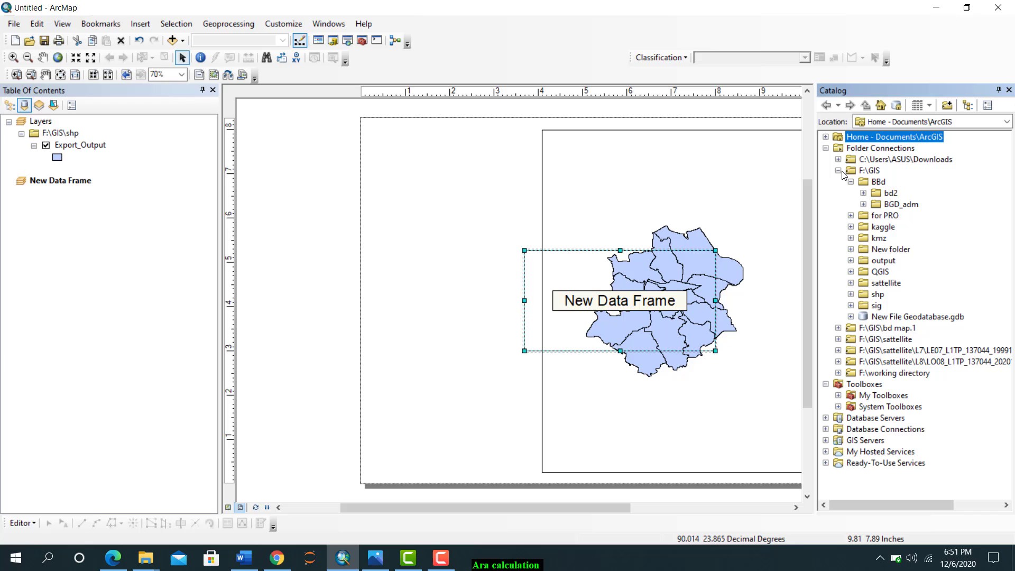
pyautogui.click(863, 204)
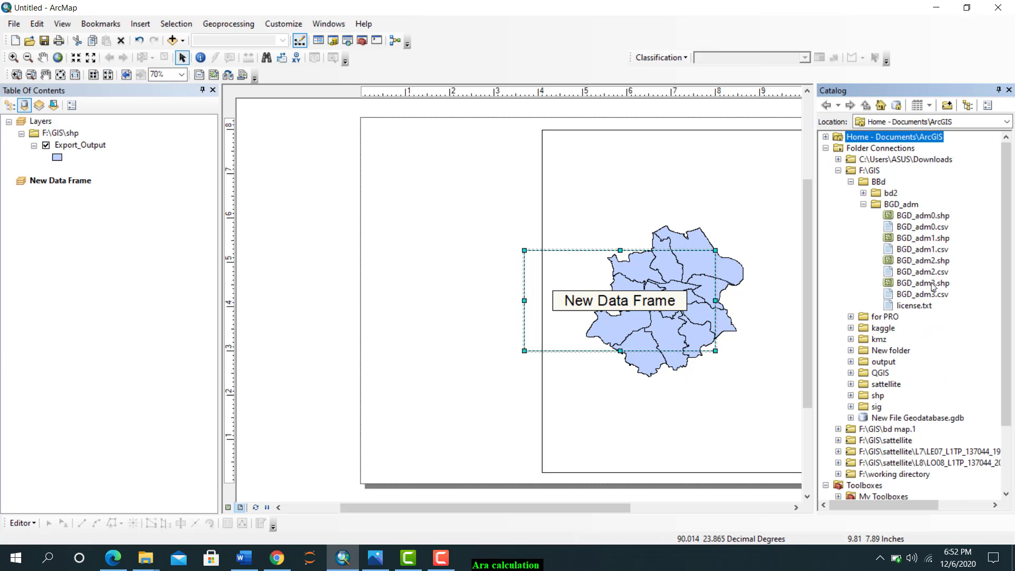
pyautogui.moveTo(913, 284)
pyautogui.mouseDown()
pyautogui.moveTo(386, 279)
pyautogui.moveTo(39, 203)
pyautogui.mouseUp()
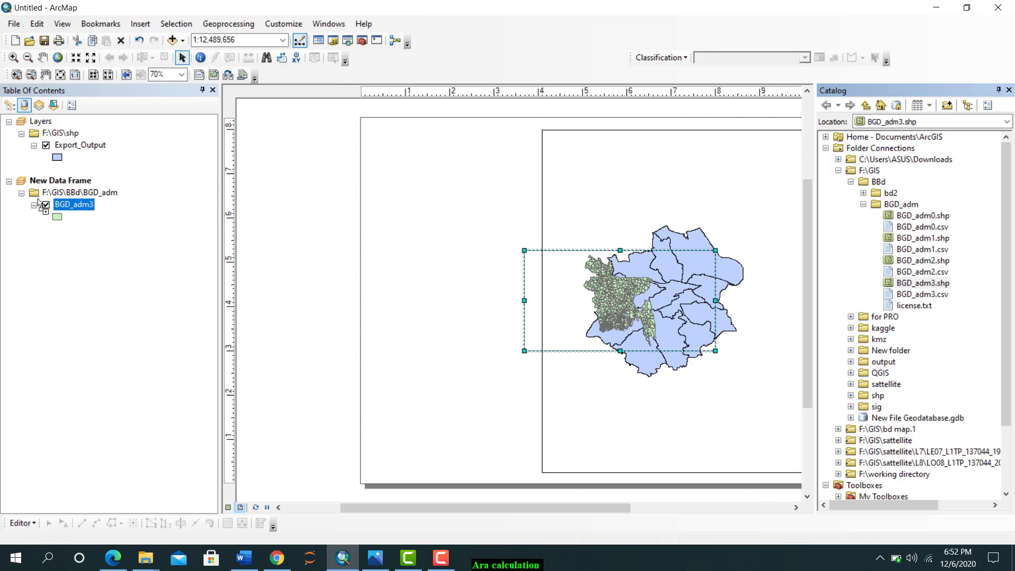
# Move and resize the new data frame to fill the free left part of the page beside the Layers frame
pyautogui.moveTo(606, 300); pyautogui.dragTo(430, 290)
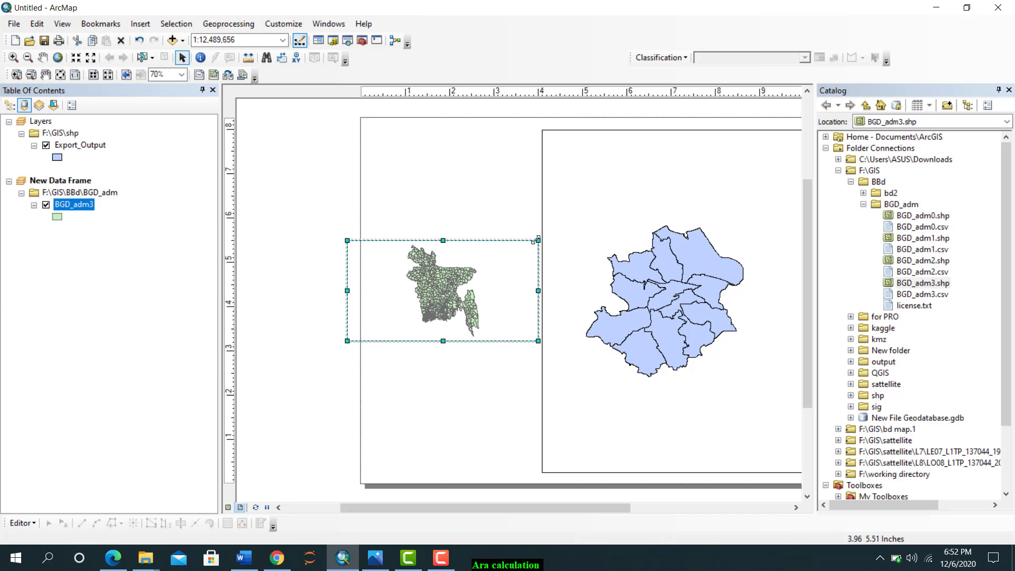
pyautogui.moveTo(511, 162); pyautogui.dragTo(532, 162)
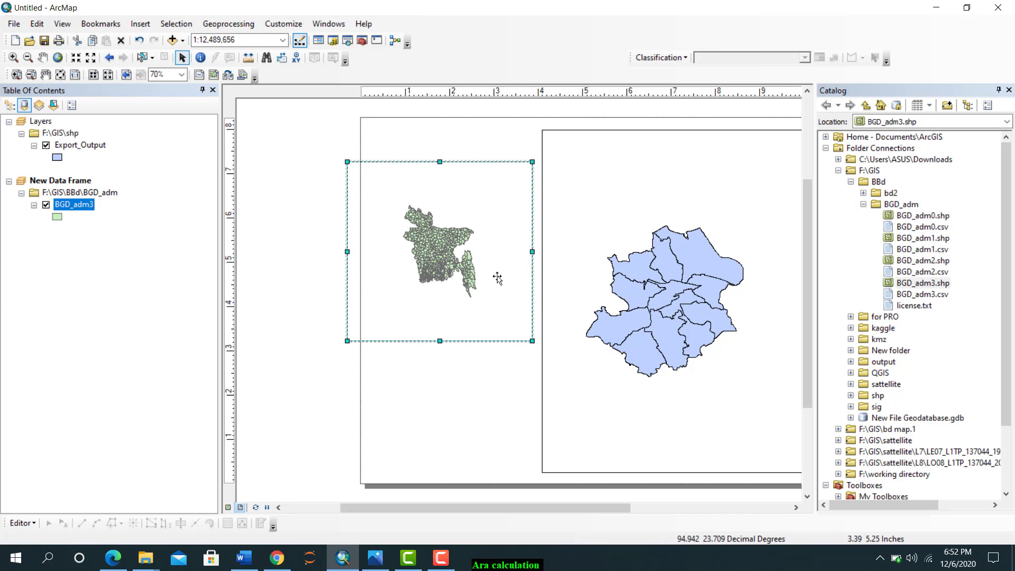
pyautogui.moveTo(532, 340); pyautogui.dragTo(536, 392)
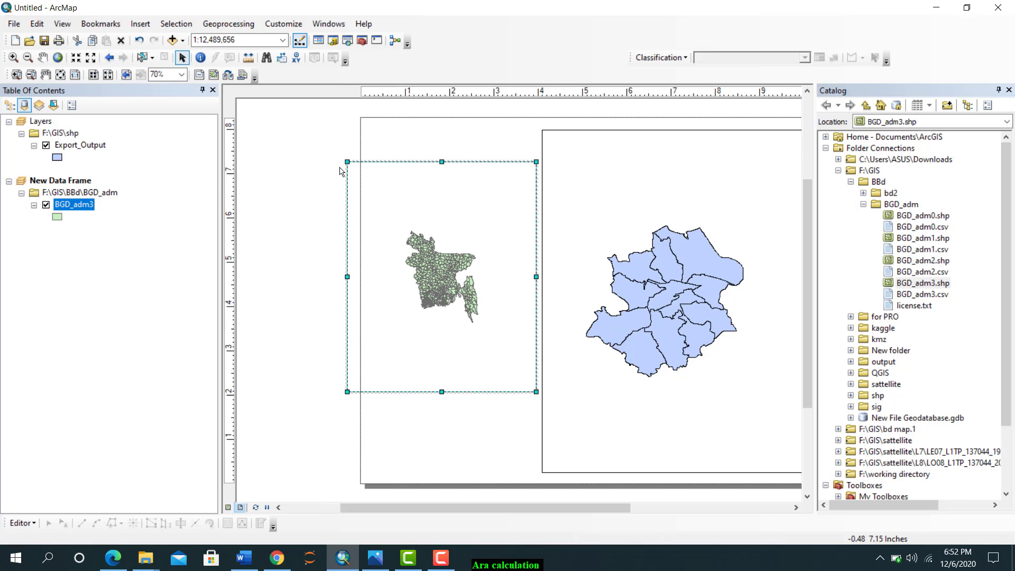
pyautogui.moveTo(347, 162); pyautogui.dragTo(371, 165)
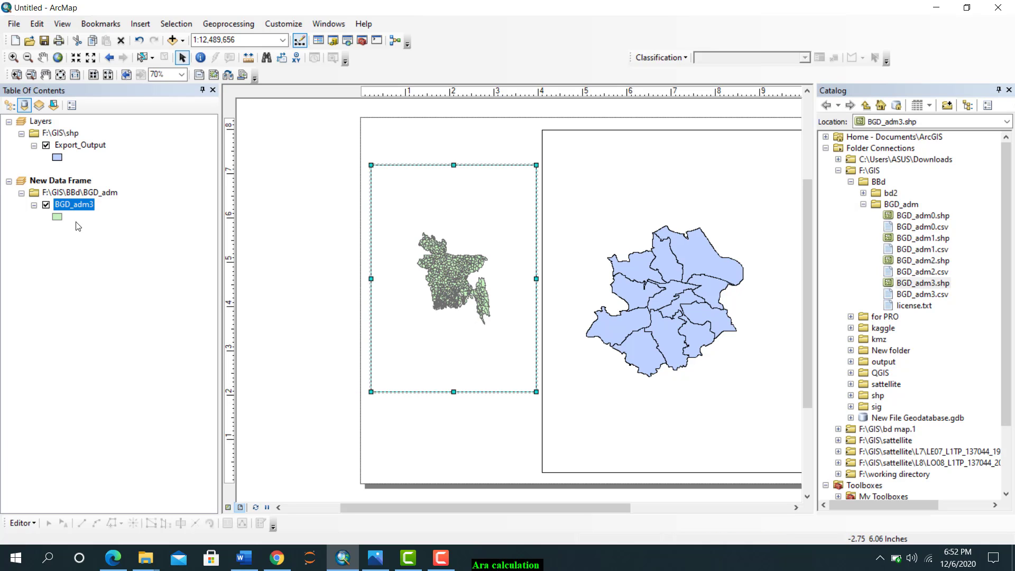
# Zoom the new data frame to the BGD_adm3 layer and the Layers data frame to the Export_Output layer
pyautogui.rightClick(81, 204)
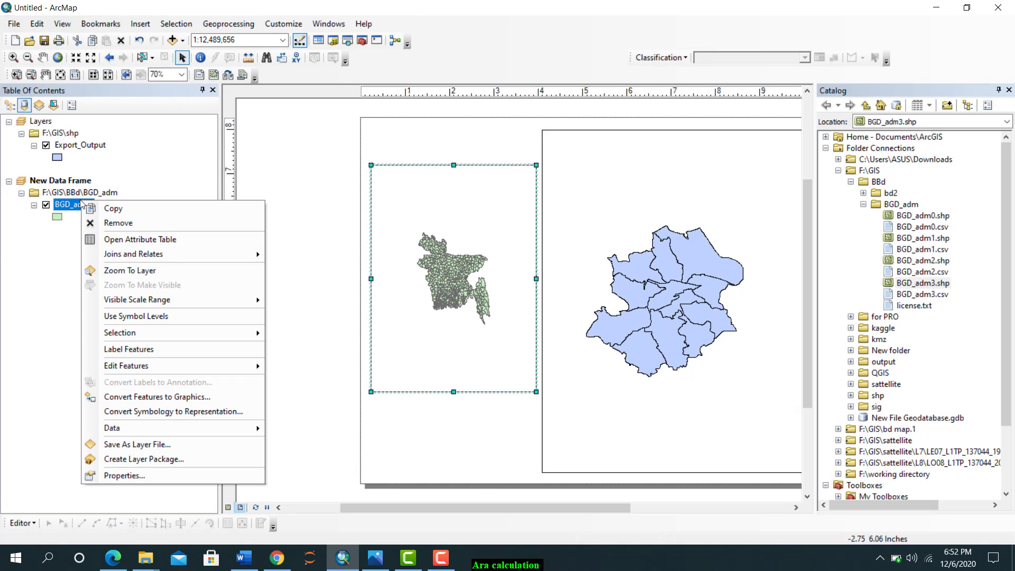
pyautogui.click(121, 271)
pyautogui.click(542, 239)
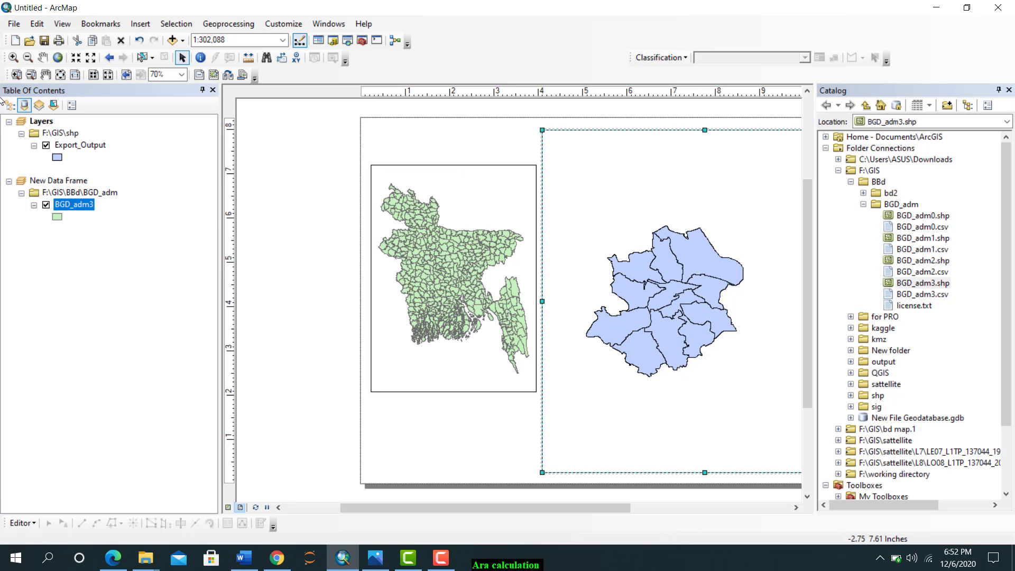
pyautogui.rightClick(79, 147)
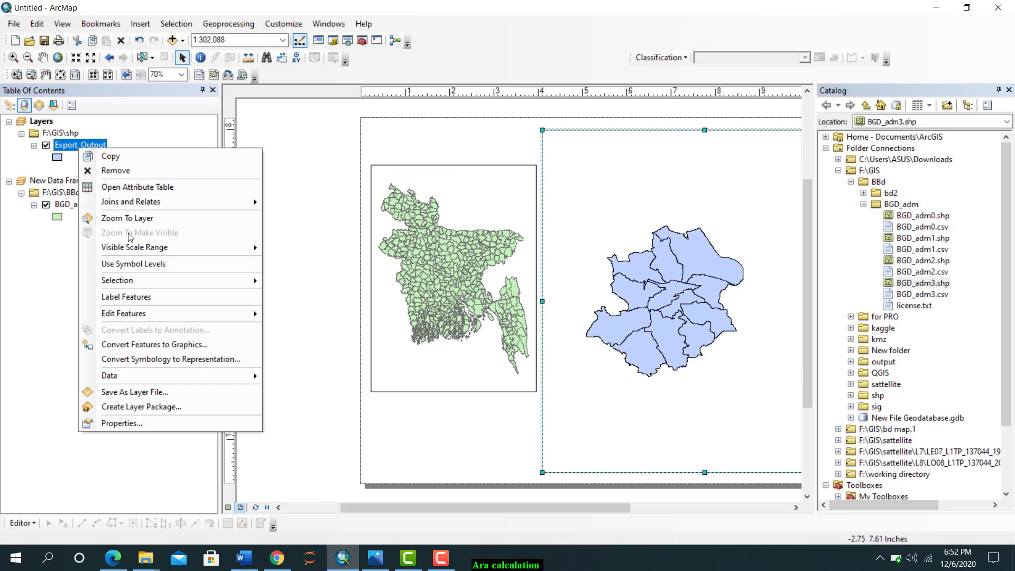
pyautogui.click(125, 218)
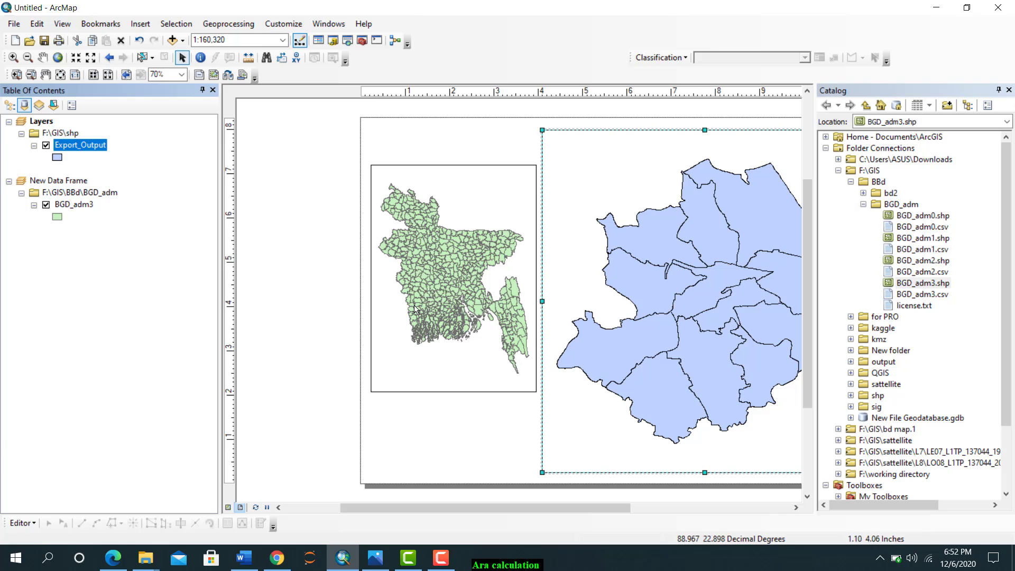
pyautogui.click(46, 75)
pyautogui.moveTo(569, 184); pyautogui.dragTo(452, 181)
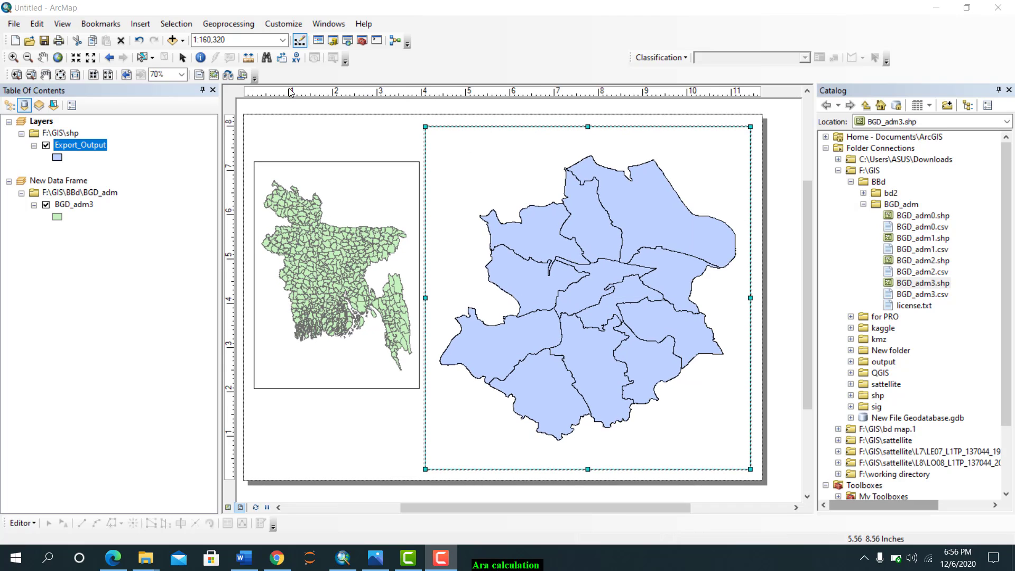
pyautogui.click(184, 58)
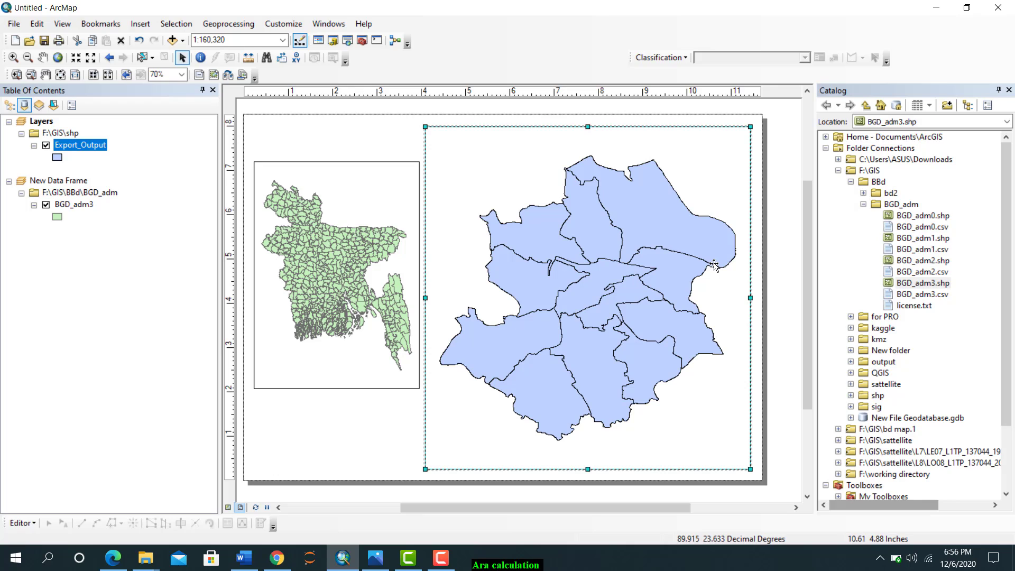
# Add Faridpur_with_union_boundary.shp from the F:\GIS\shp folder to the new data frame
pyautogui.click(851, 396)
pyautogui.scroll(-4, 867, 397)
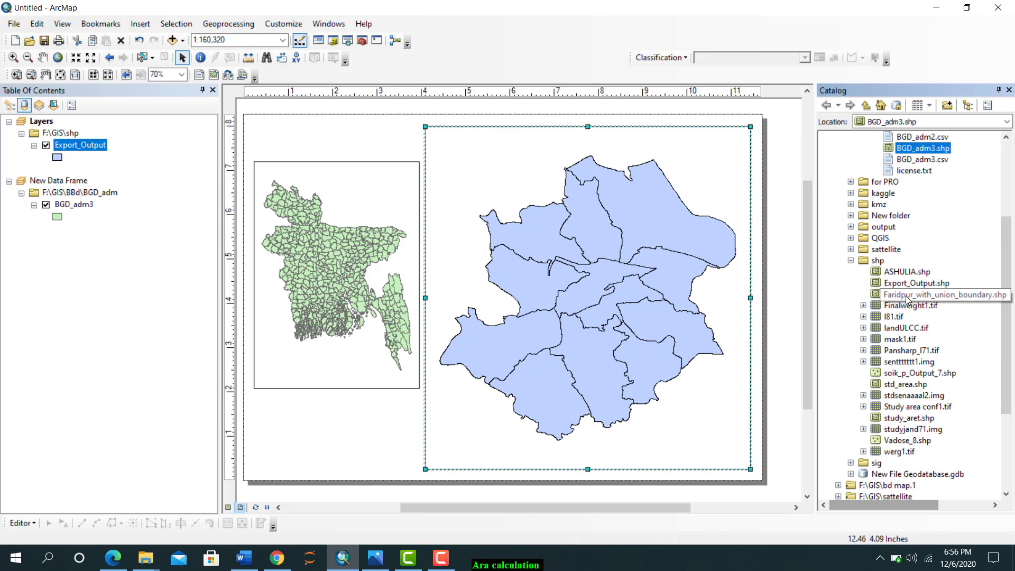
pyautogui.moveTo(906, 298); pyautogui.dragTo(29, 229)
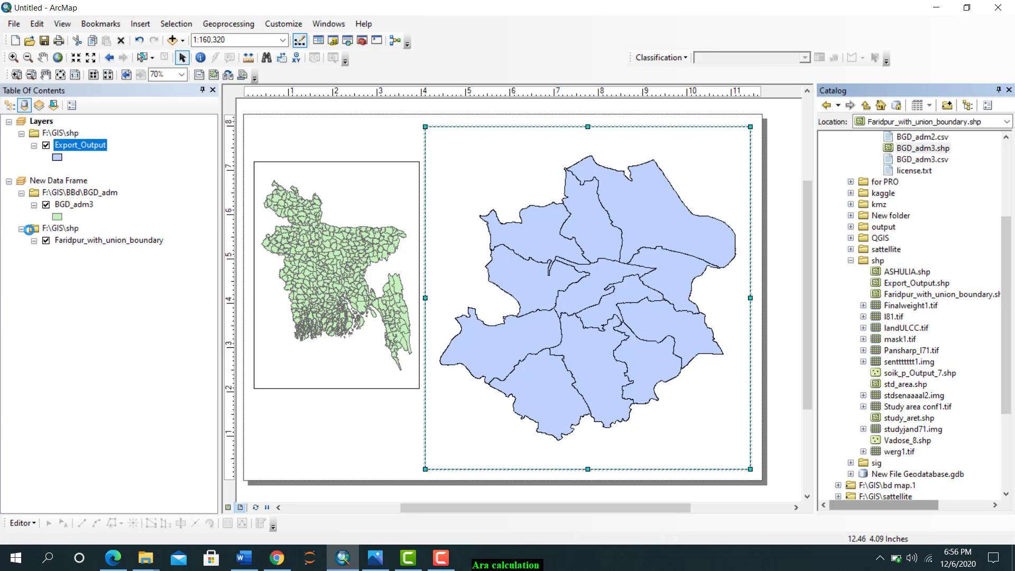
# Change the BGD_adm3 layer's symbol to Hollow
pyautogui.click(46, 204)
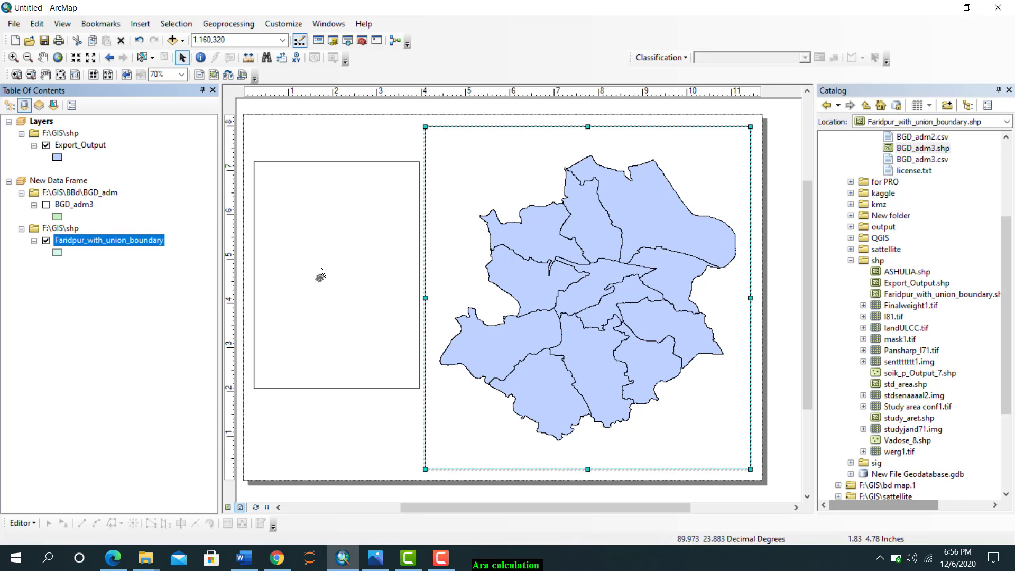
pyautogui.click(57, 217)
pyautogui.click(377, 252)
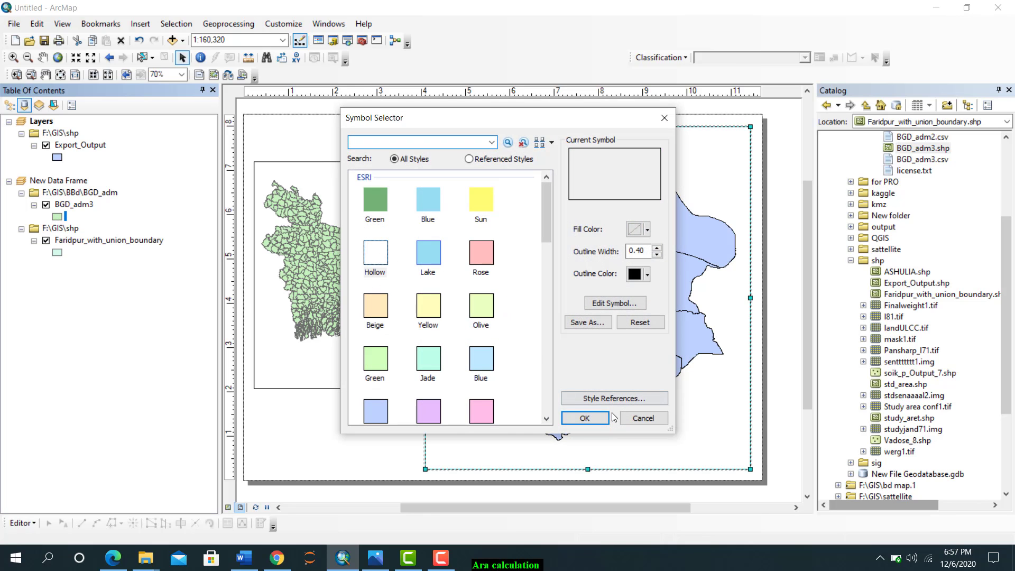
pyautogui.click(589, 418)
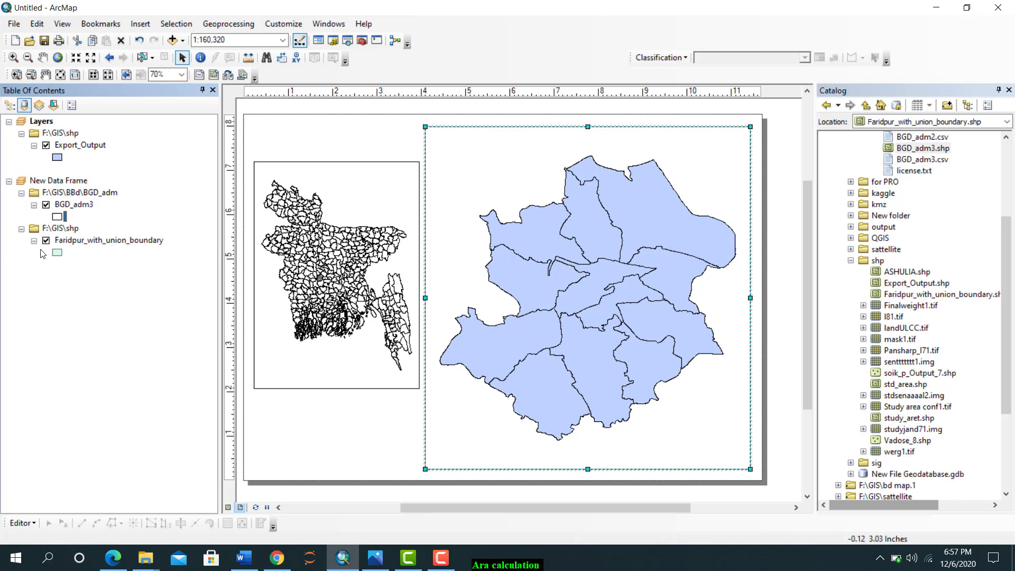
# Set both the fill colour and the outline colour of the Faridpur_with_union_boundary layer to red
pyautogui.click(57, 254)
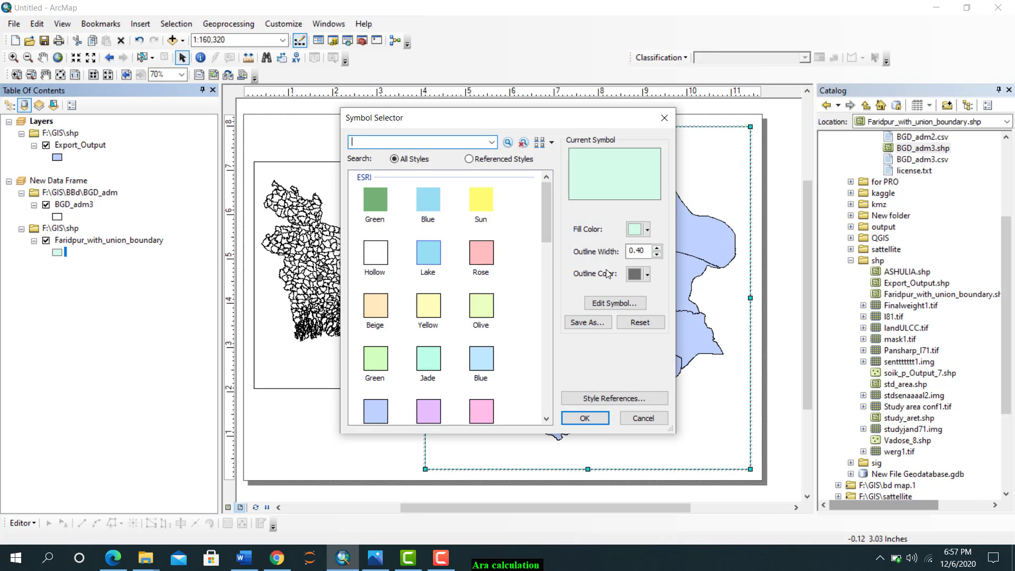
pyautogui.click(646, 229)
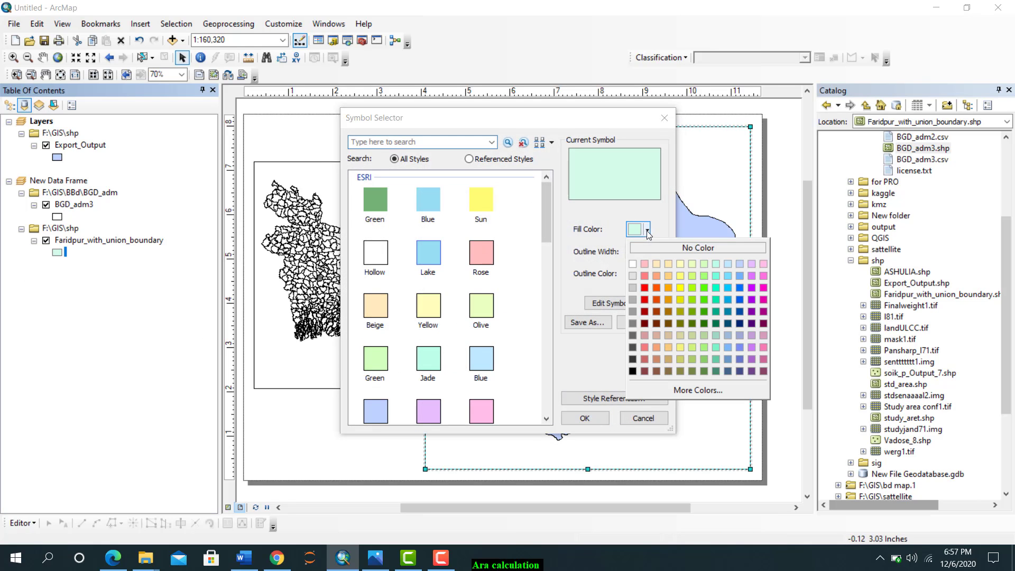
pyautogui.click(644, 297)
pyautogui.click(646, 274)
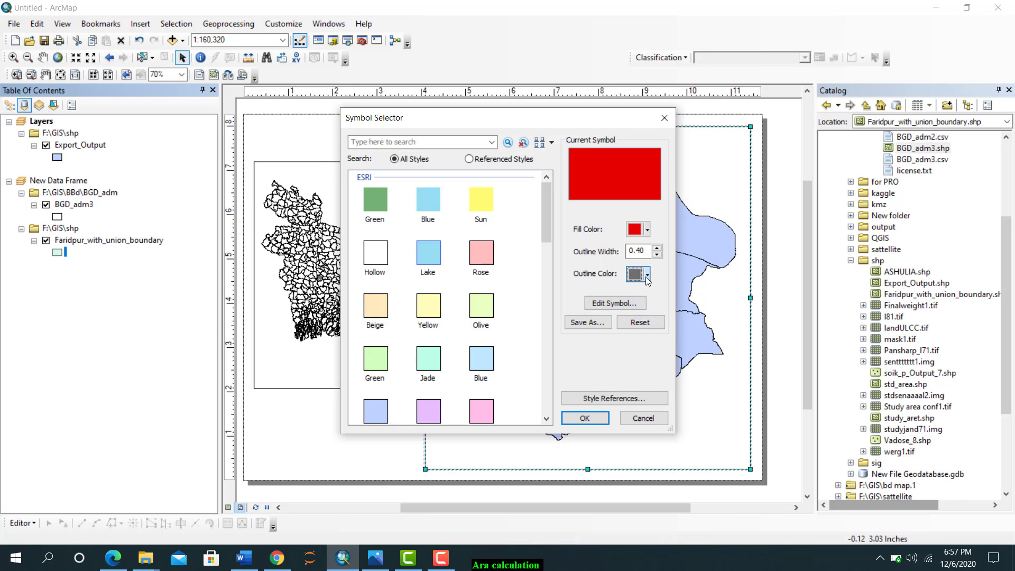
pyautogui.click(642, 344)
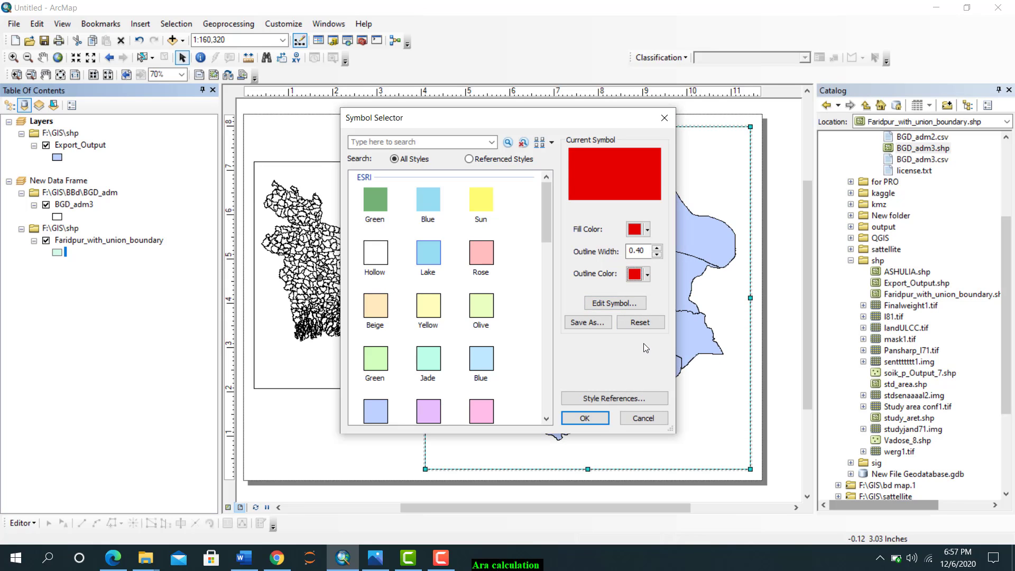
pyautogui.click(585, 419)
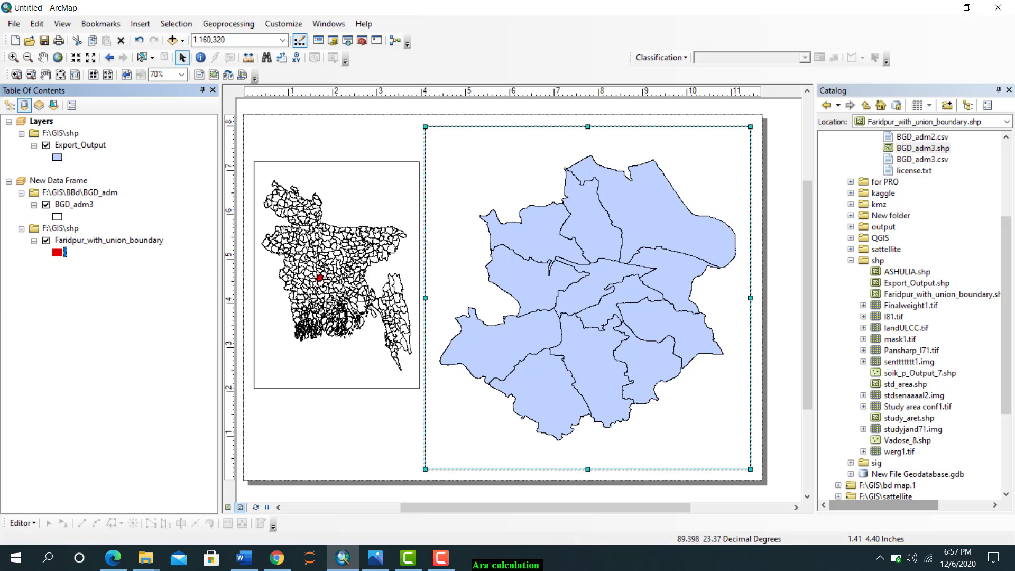
# Examine the red Faridpur area up close in the Bangladesh data frame, and return to the full extent
pyautogui.click(13, 57)
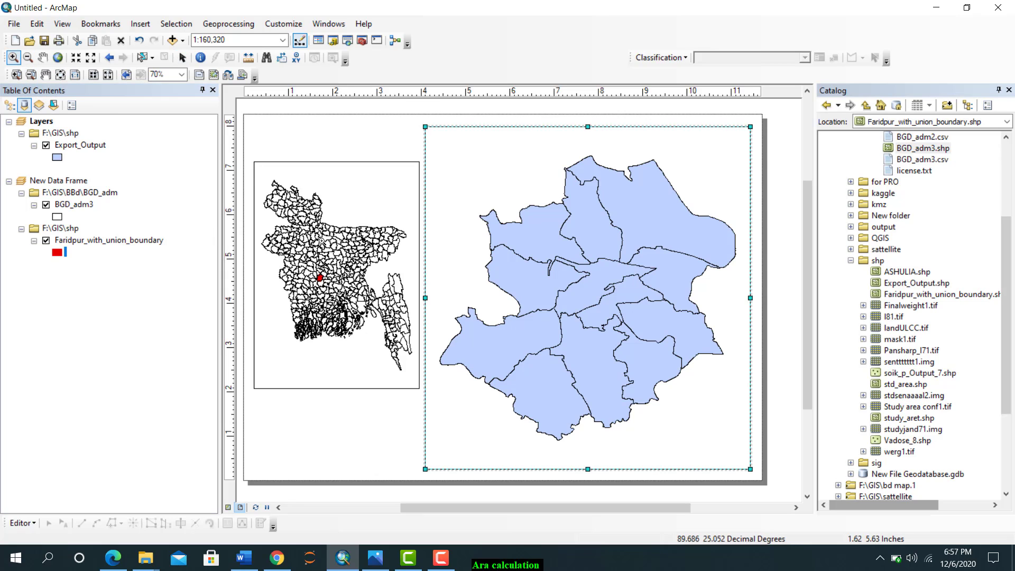
pyautogui.click(339, 299)
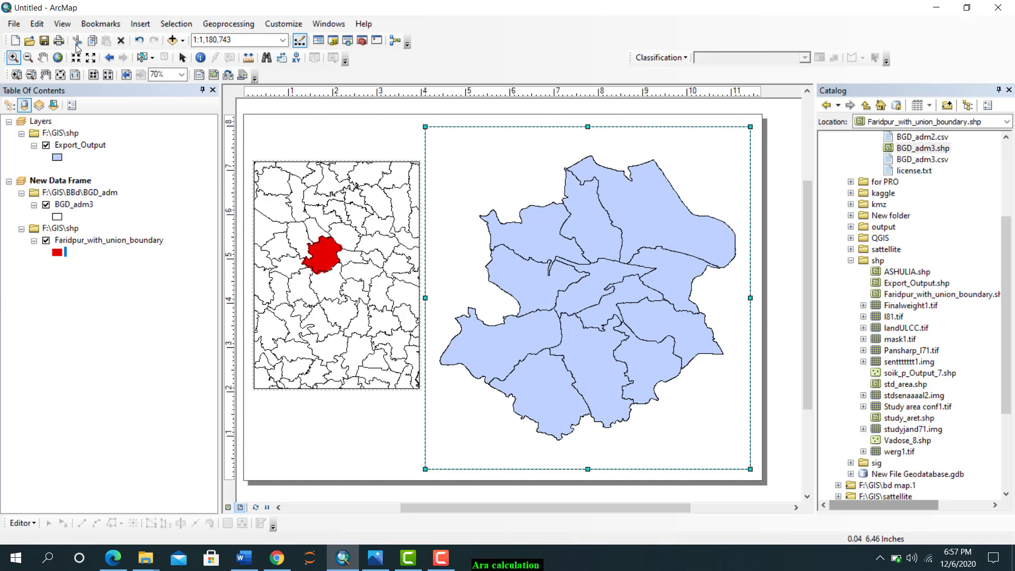
pyautogui.click(58, 57)
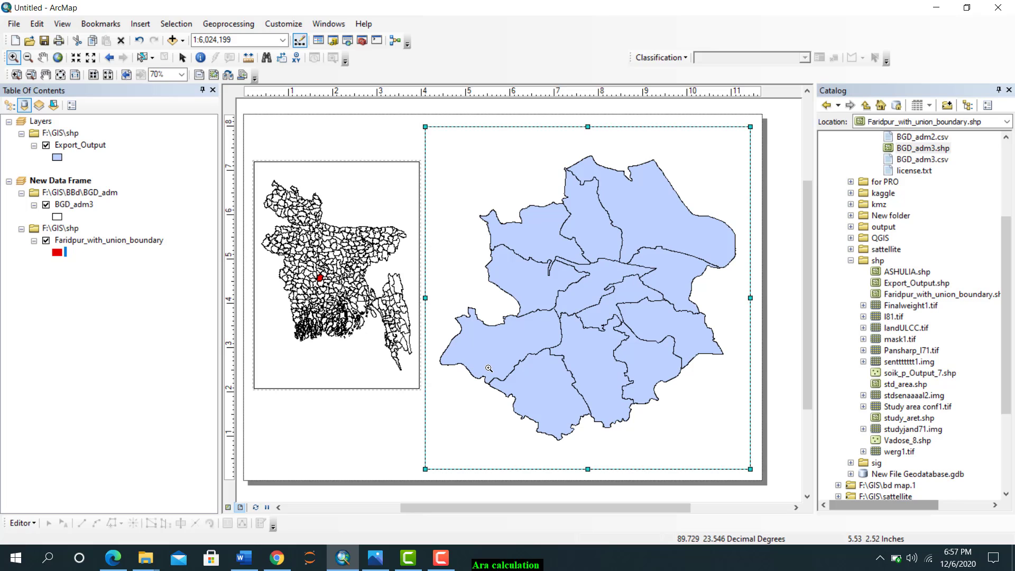
# Show the Draw tools and draw a line about 4.17 in long from the Layers frame's upper-left corner to the red Faridpur area
pyautogui.rightClick(477, 42)
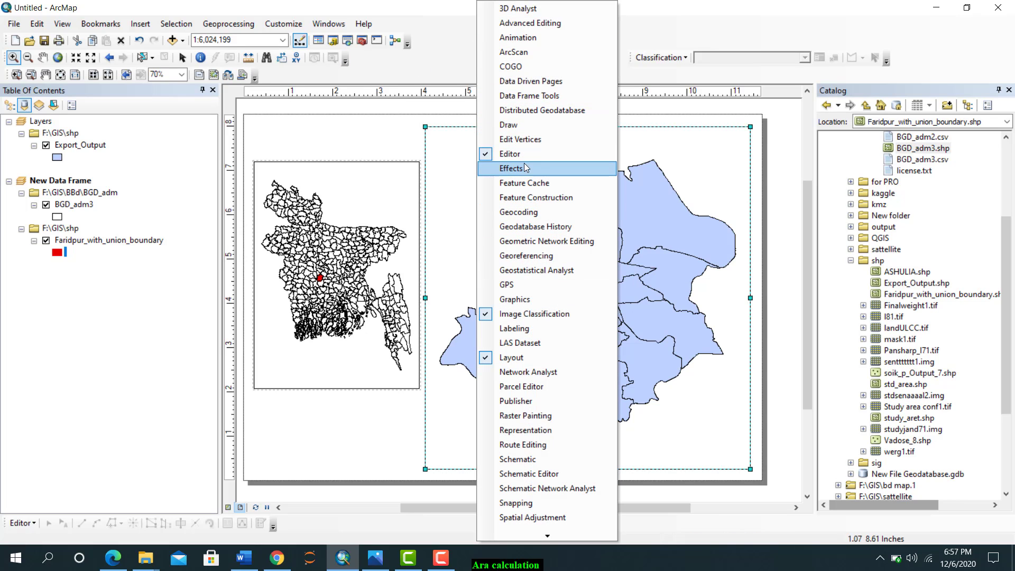
pyautogui.click(508, 126)
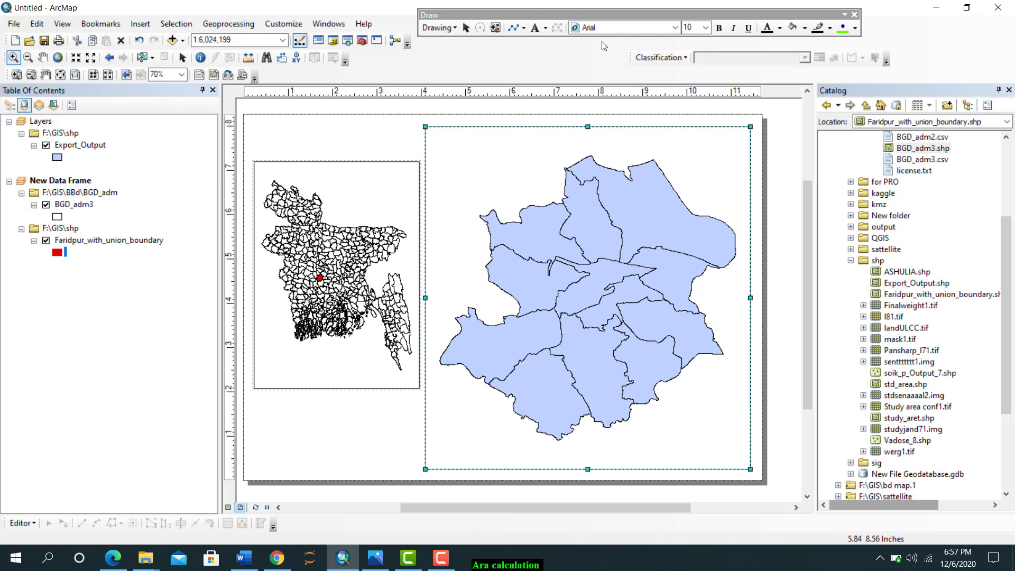
pyautogui.click(512, 28)
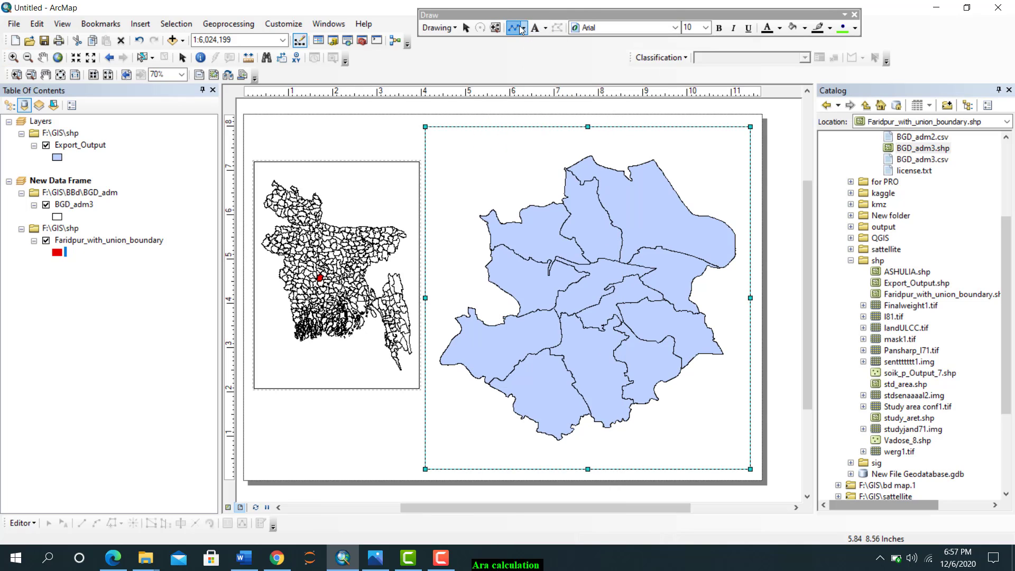
pyautogui.click(424, 127)
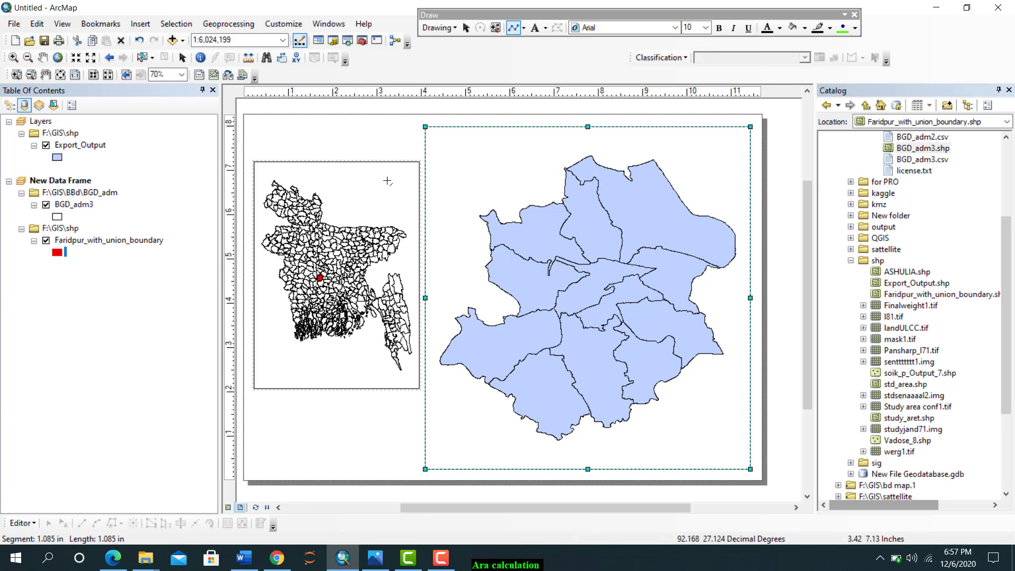
pyautogui.doubleClick(319, 277)
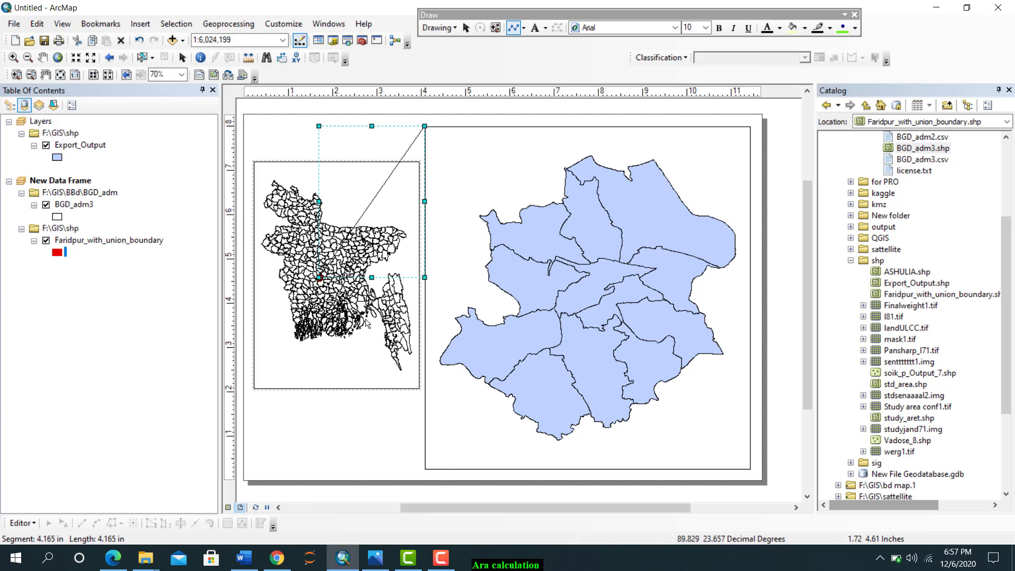
# Draw a second line about 4.88 in long from the Layers frame's lower-left corner to the red Faridpur area
pyautogui.click(523, 29)
pyautogui.click(534, 100)
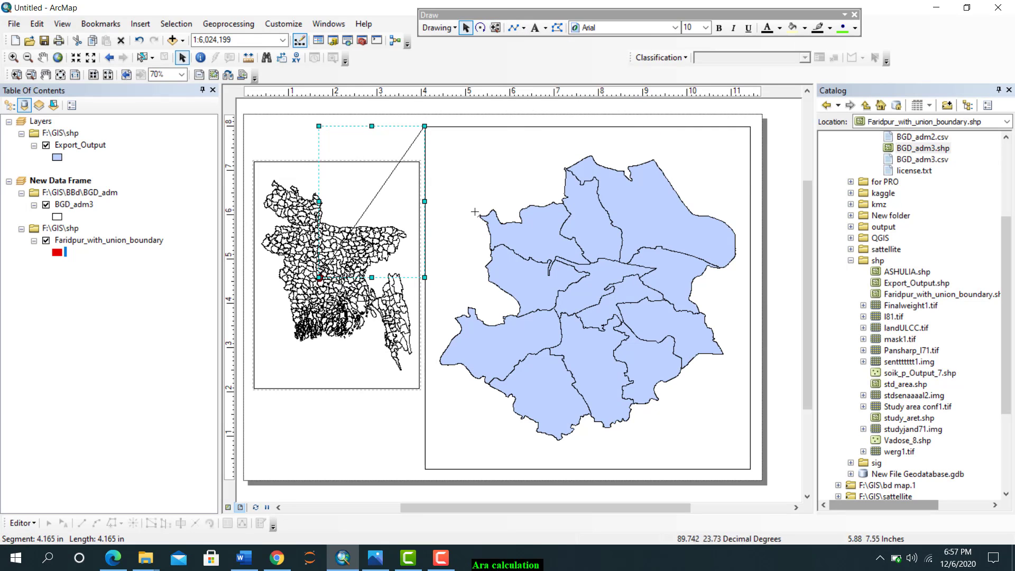
pyautogui.click(425, 469)
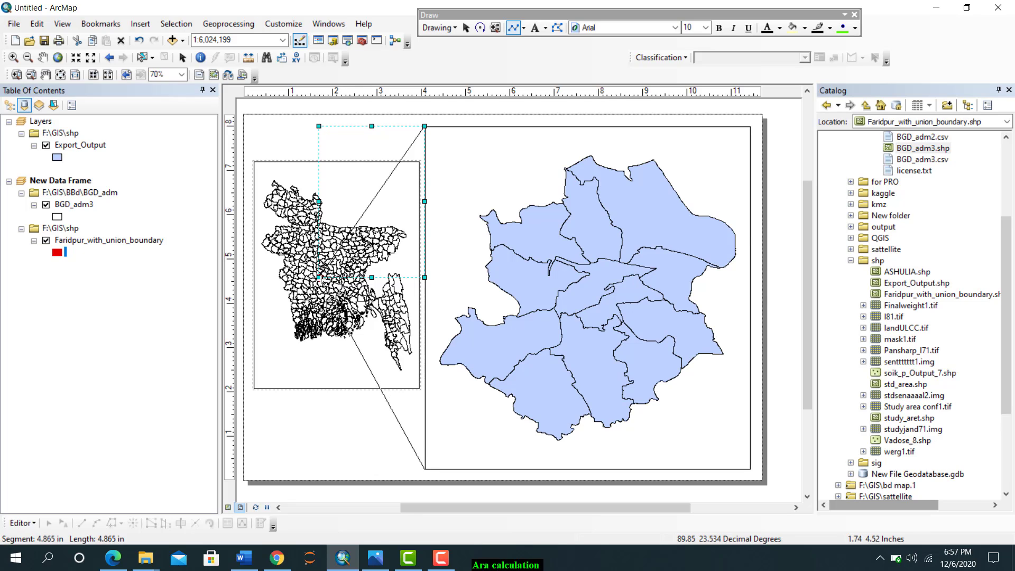
pyautogui.doubleClick(321, 278)
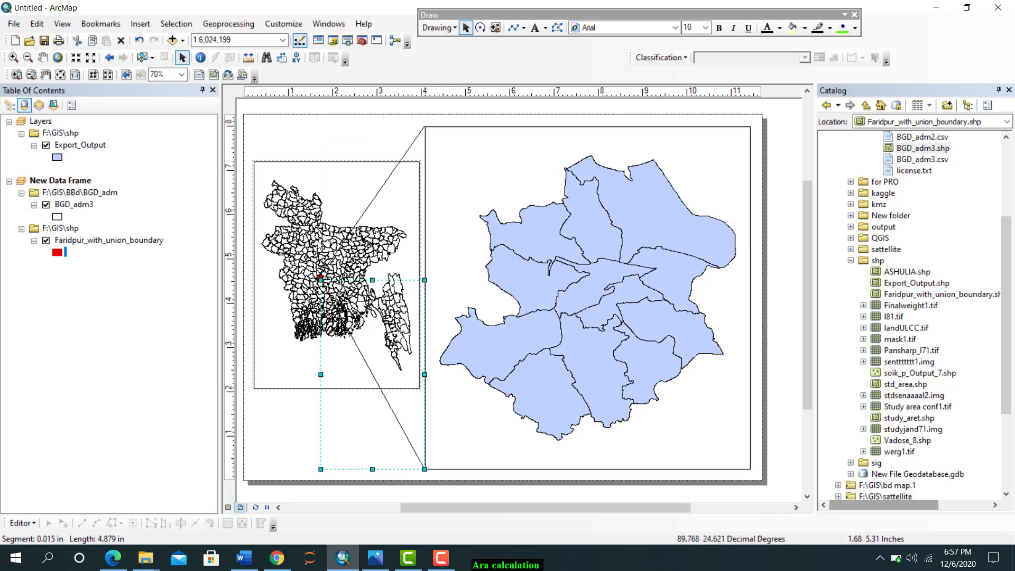
pyautogui.click(338, 318)
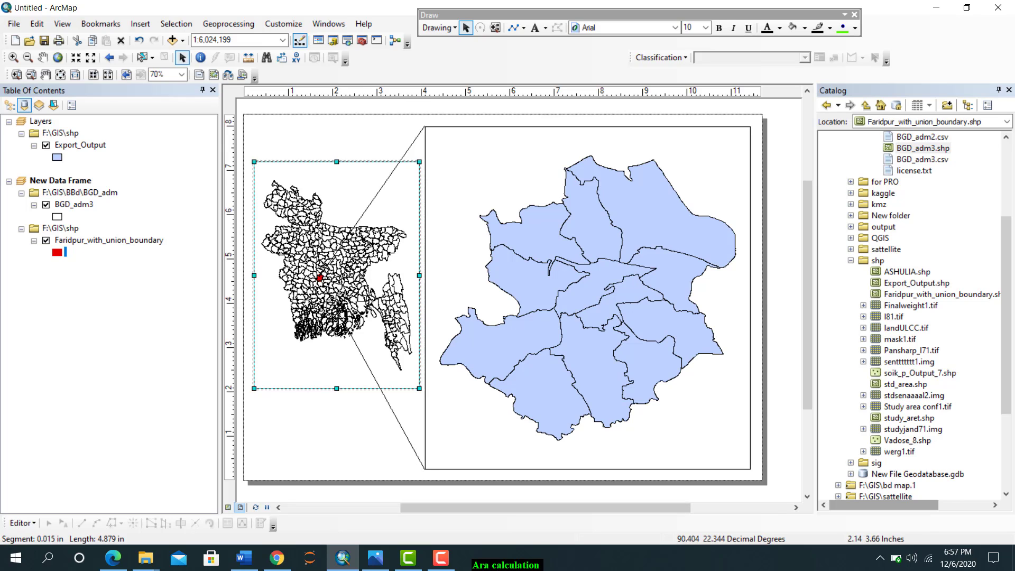
# Check the coordinate system of the Layers data frame in its properties
pyautogui.rightClick(570, 180)
pyautogui.click(640, 410)
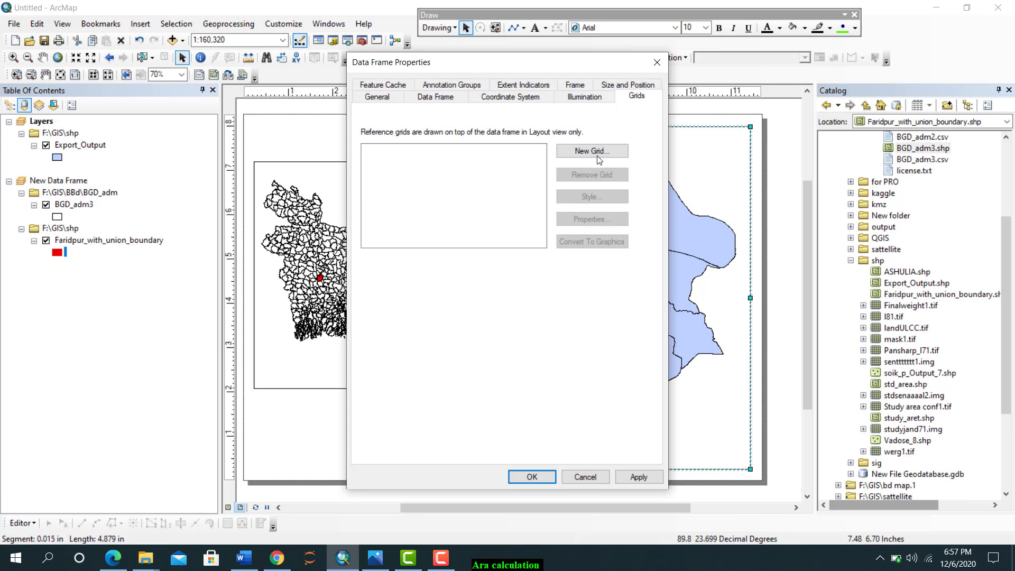
pyautogui.click(585, 96)
pyautogui.click(510, 97)
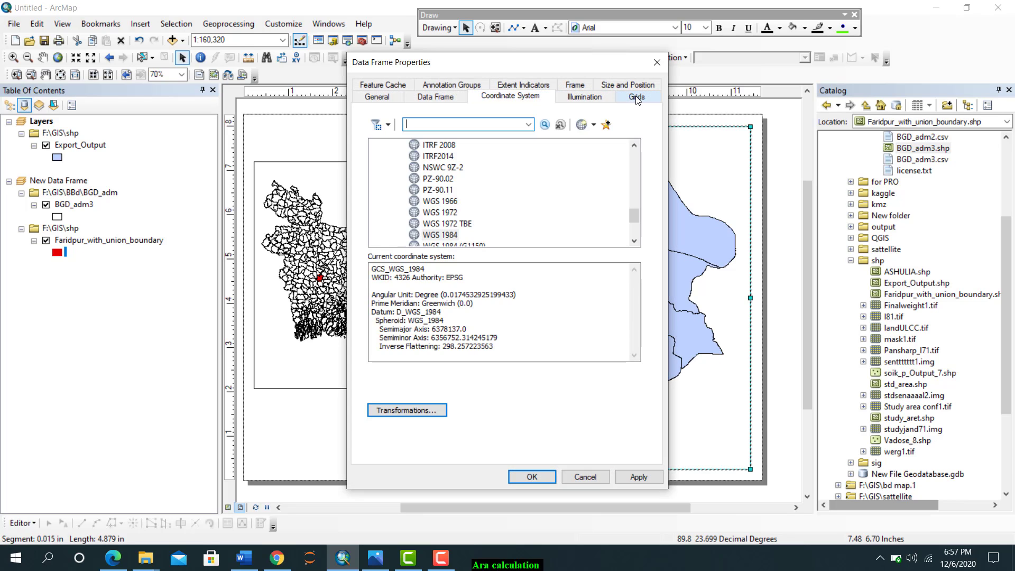
# Set up a new graticule for the Layers frame with labels only, placing parallels every 9 minutes 30 seconds
pyautogui.click(635, 96)
pyautogui.click(595, 139)
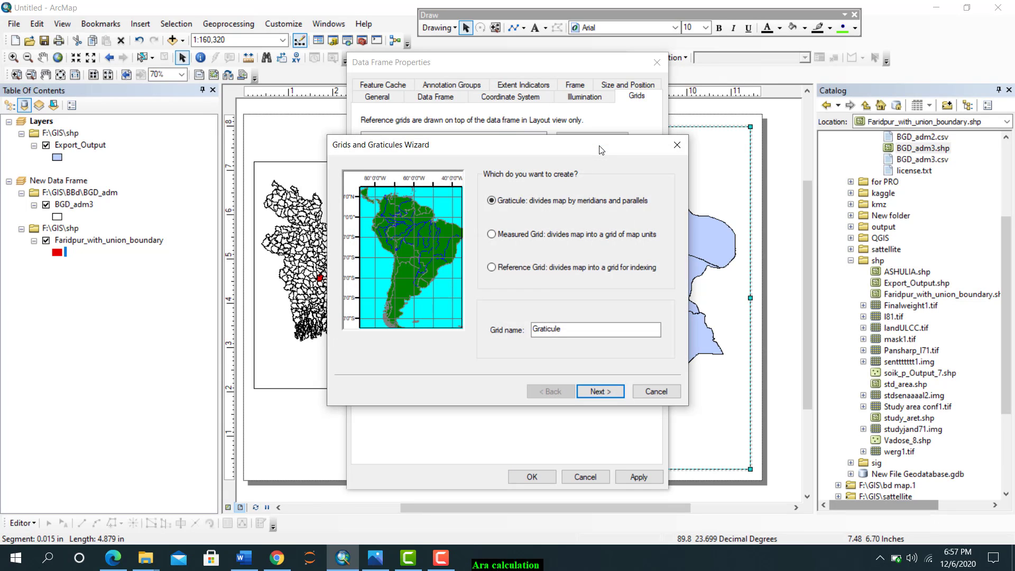
pyautogui.click(601, 392)
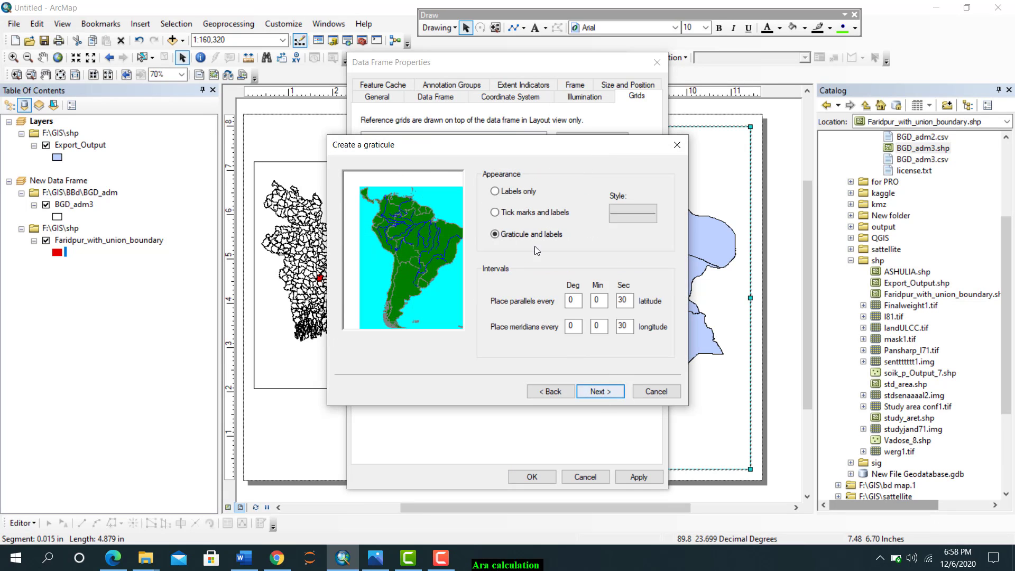
pyautogui.click(495, 191)
pyautogui.click(581, 302)
pyautogui.press('Tab')
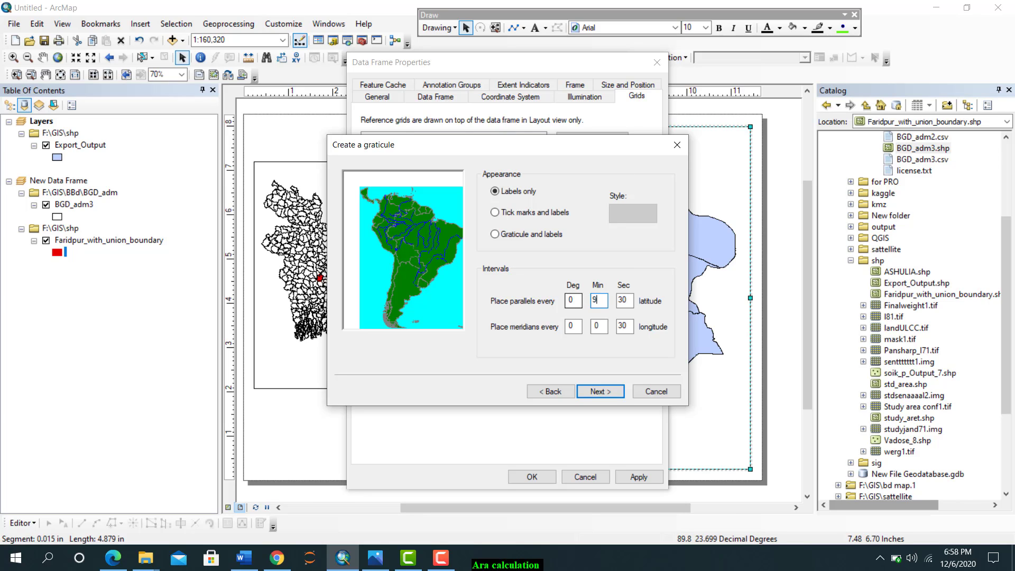
pyautogui.write('9')
pyautogui.press('Tab')
pyautogui.press('Tab')
pyautogui.press('Tab')
# Finish the graticule with the default axes and label settings and apply it to the Layers frame
pyautogui.click(603, 392)
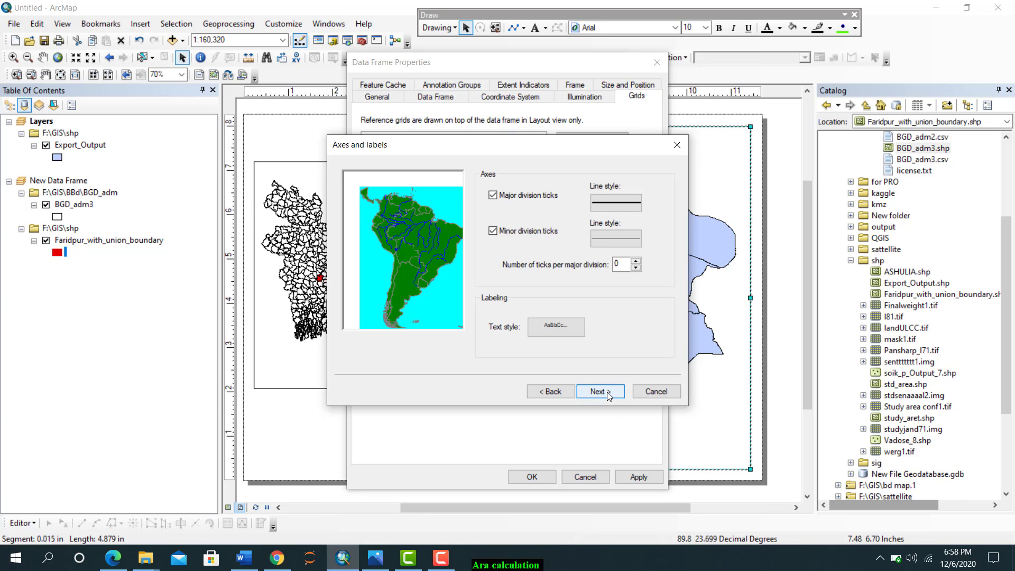
pyautogui.click(602, 392)
pyautogui.click(600, 391)
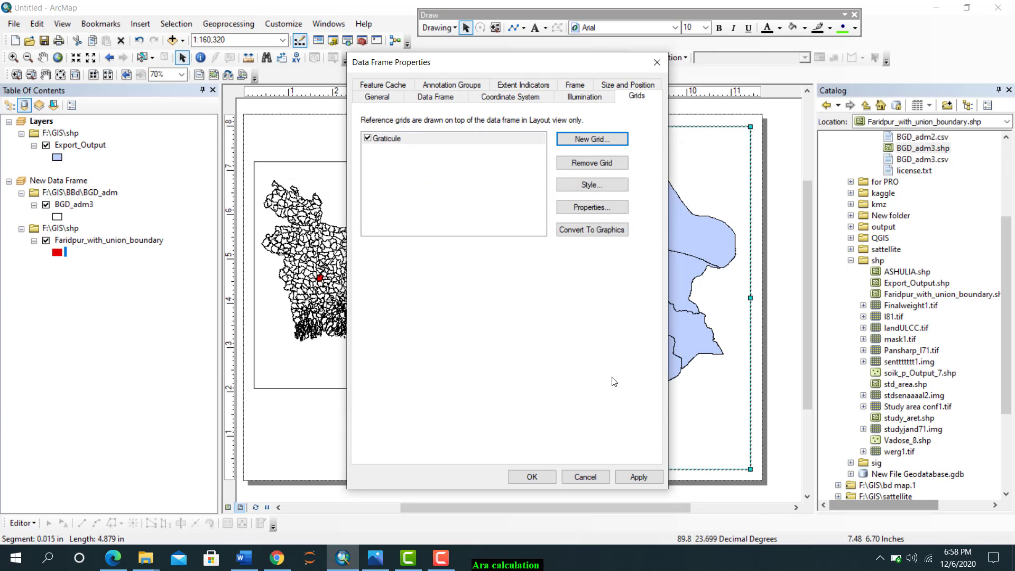
pyautogui.click(638, 477)
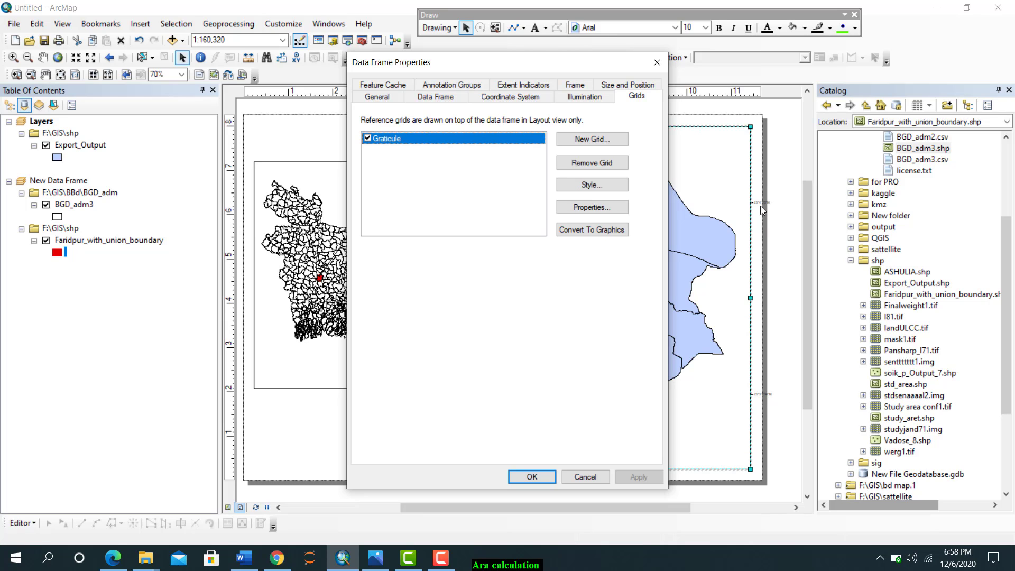
# Turn off the graticule's left axis labels, set the right labels to vertical orientation, and apply the change
pyautogui.click(588, 205)
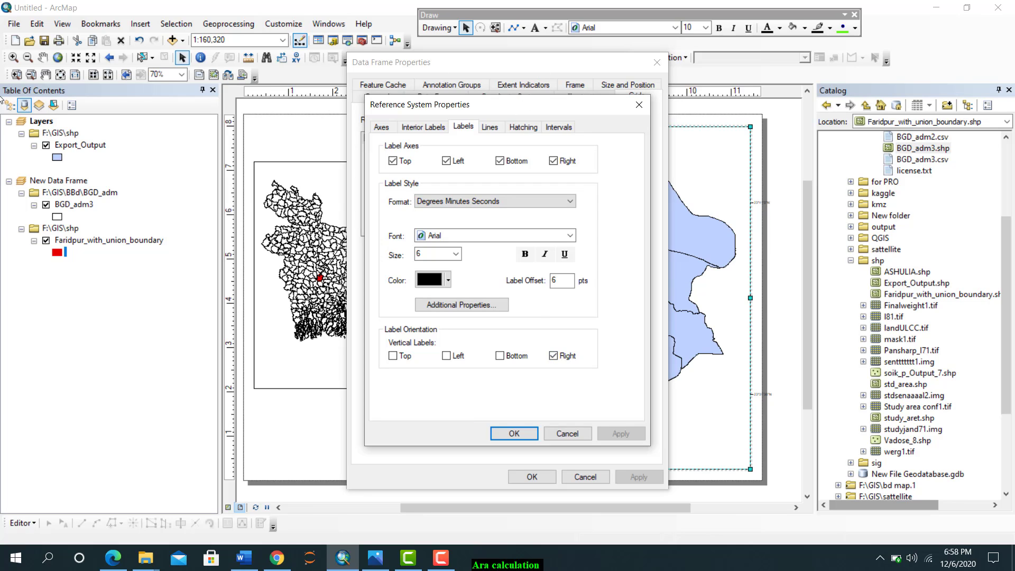
pyautogui.moveTo(563, 103); pyautogui.dragTo(75, 139)
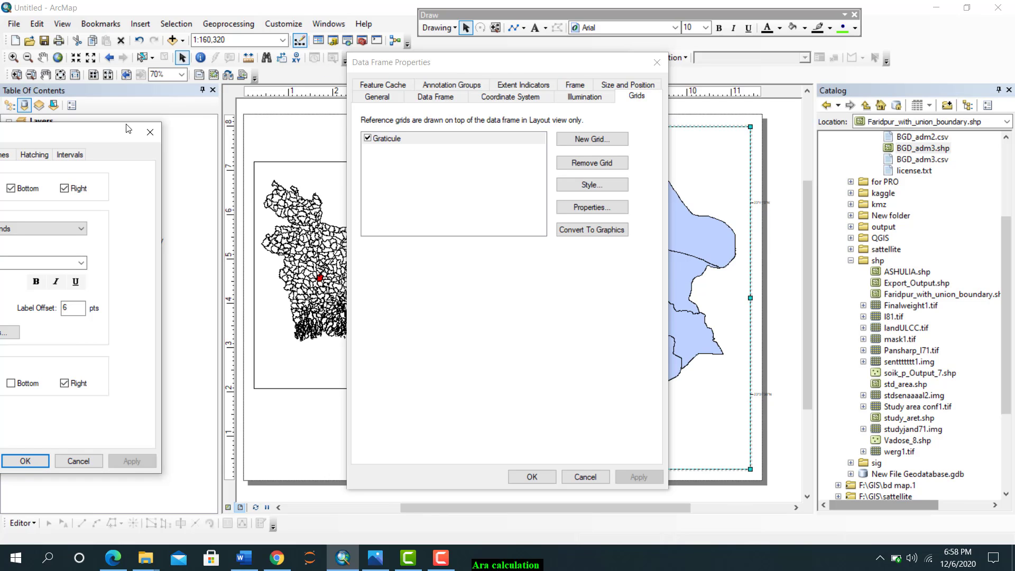
pyautogui.moveTo(88, 139); pyautogui.dragTo(554, 65)
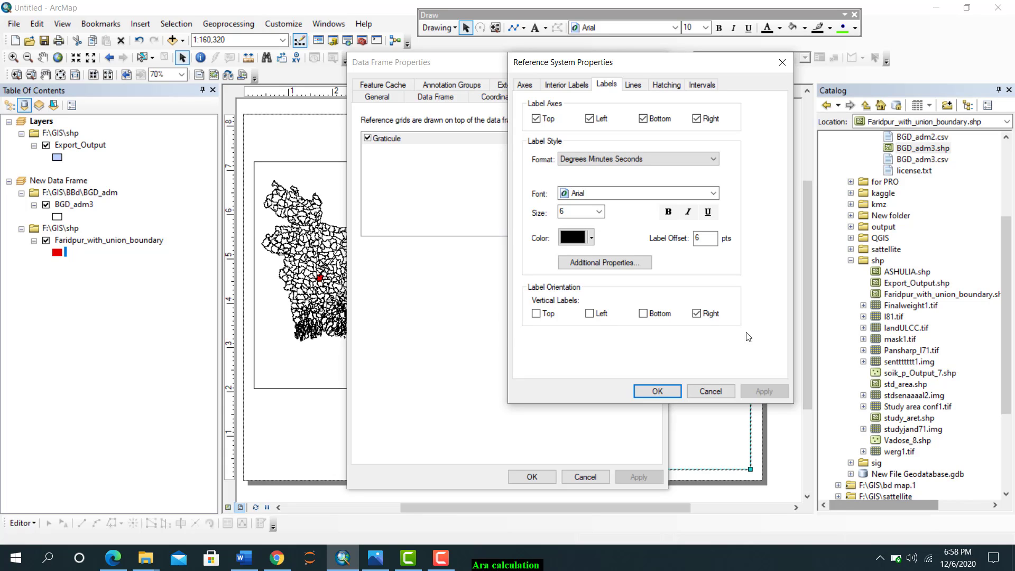
pyautogui.click(696, 312)
pyautogui.click(657, 391)
pyautogui.click(636, 476)
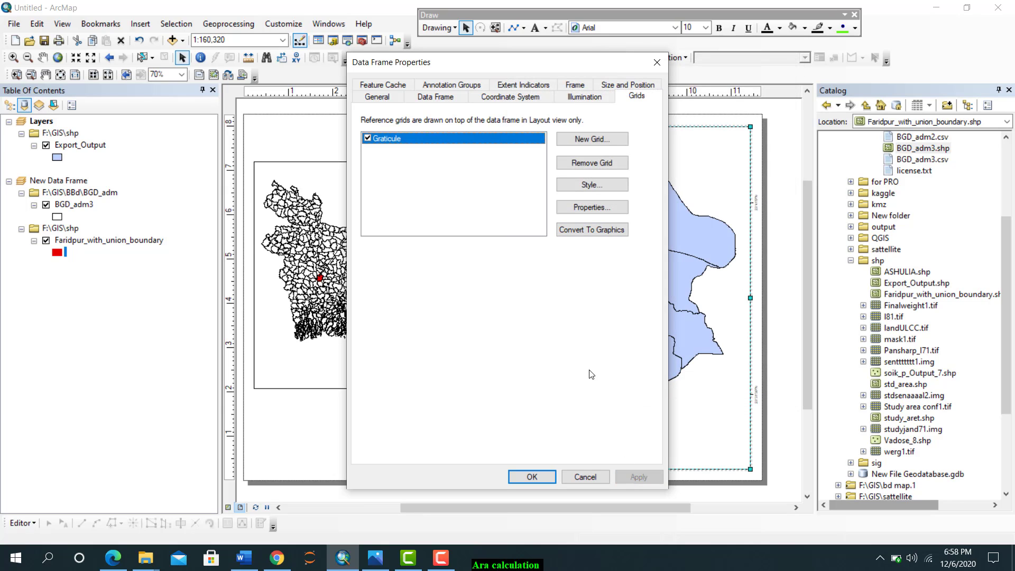
# Set the graticule labels to size 8 and bold, apply the change, and check the labels on the layout
pyautogui.click(592, 207)
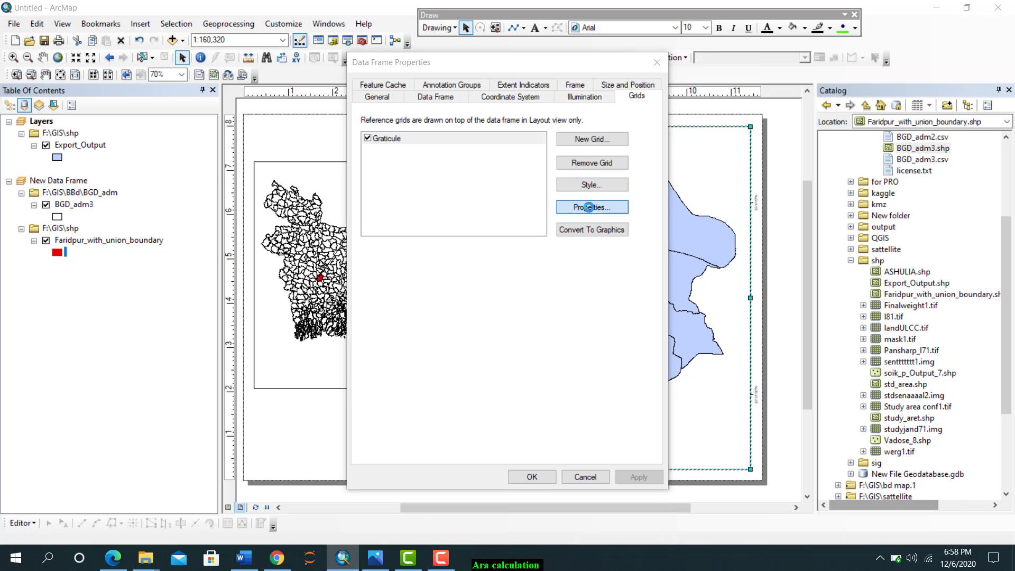
pyautogui.click(455, 254)
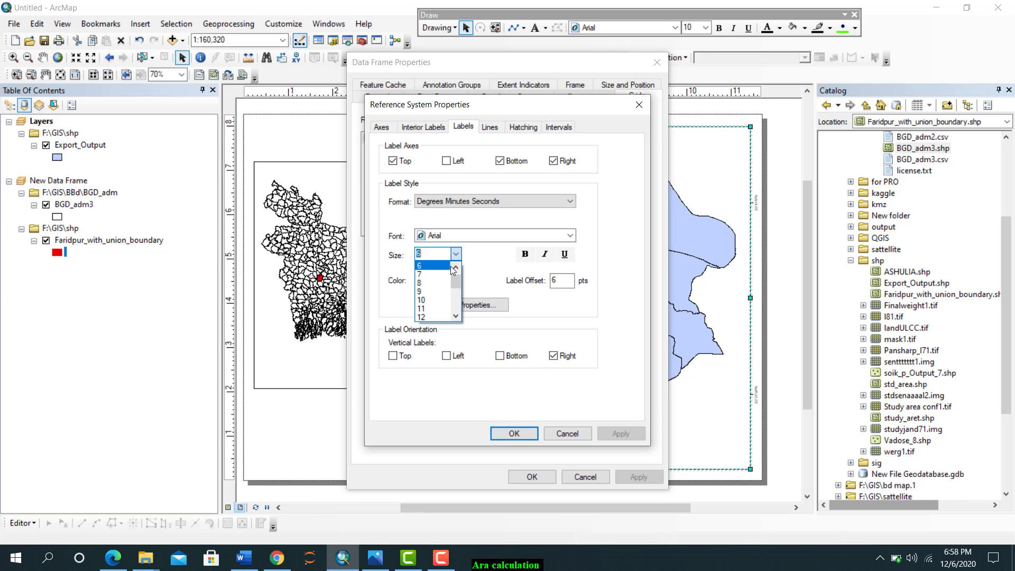
pyautogui.click(426, 283)
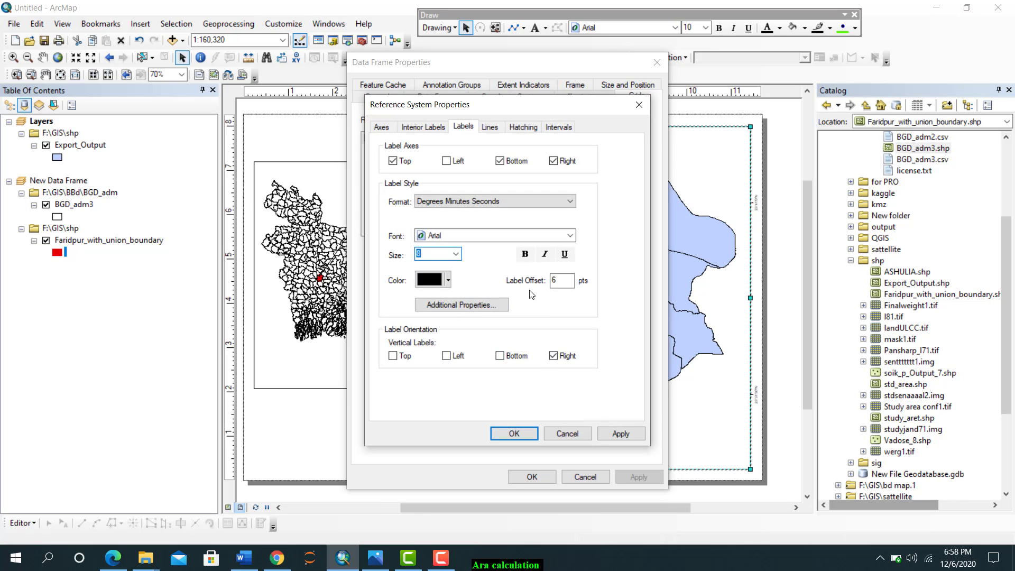
pyautogui.click(523, 255)
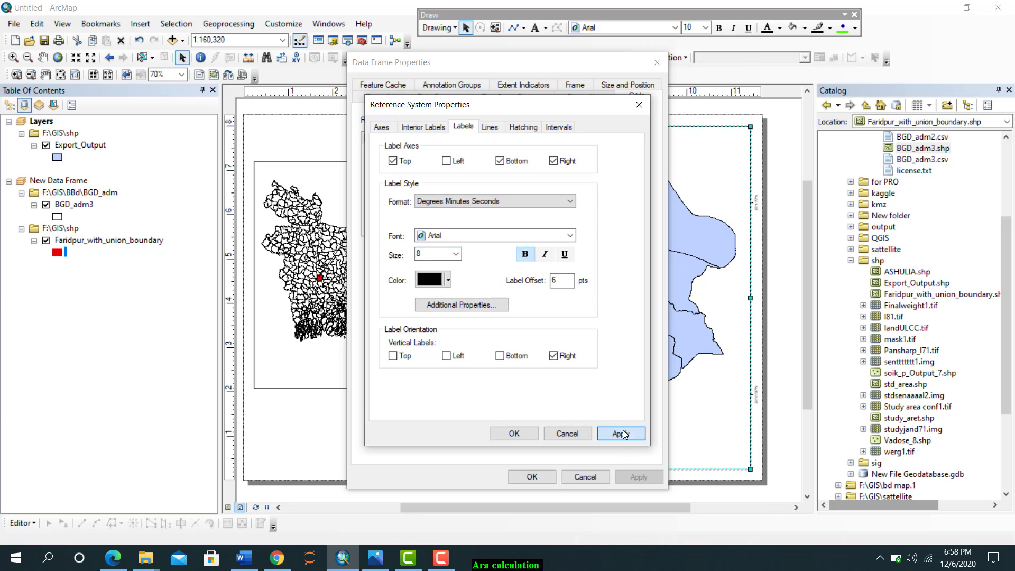
pyautogui.click(621, 433)
pyautogui.click(523, 433)
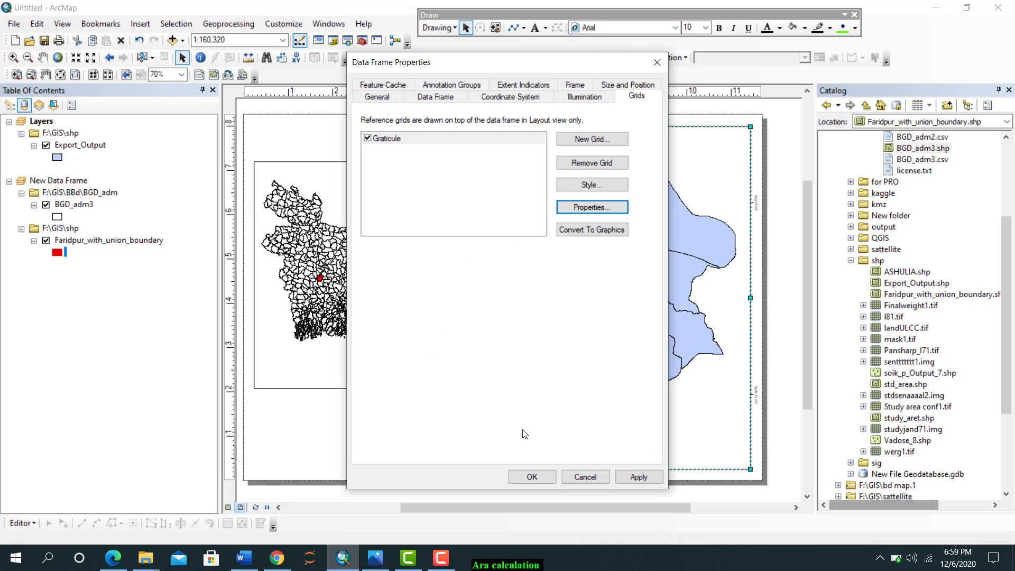
pyautogui.click(634, 476)
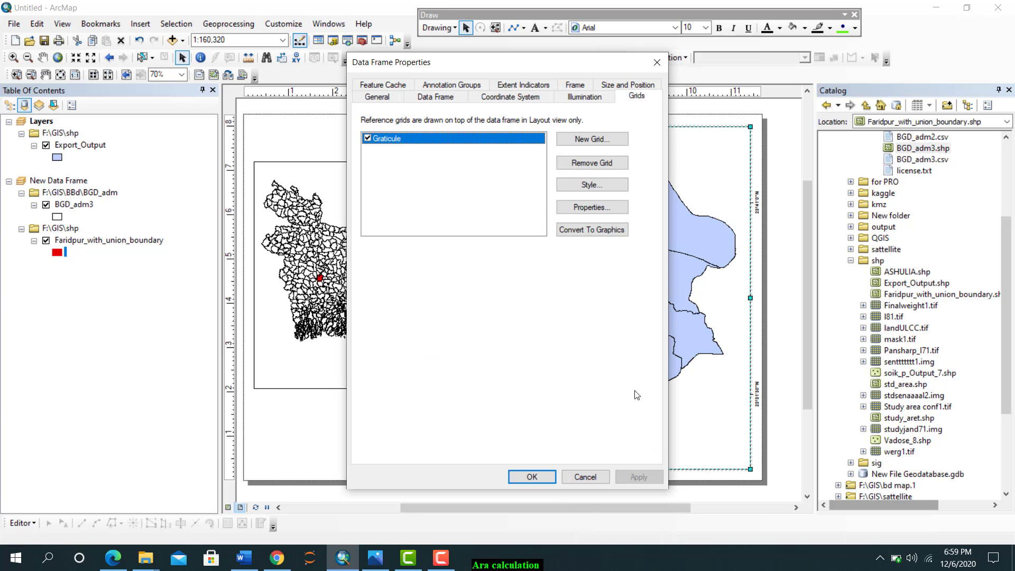
pyautogui.click(657, 63)
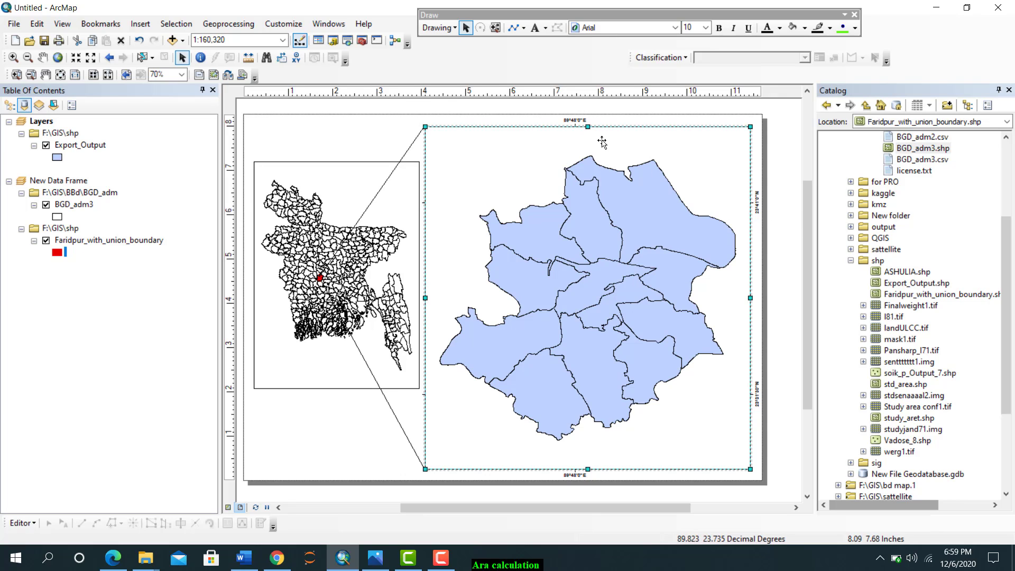
pyautogui.scroll(-2, 575, 127)
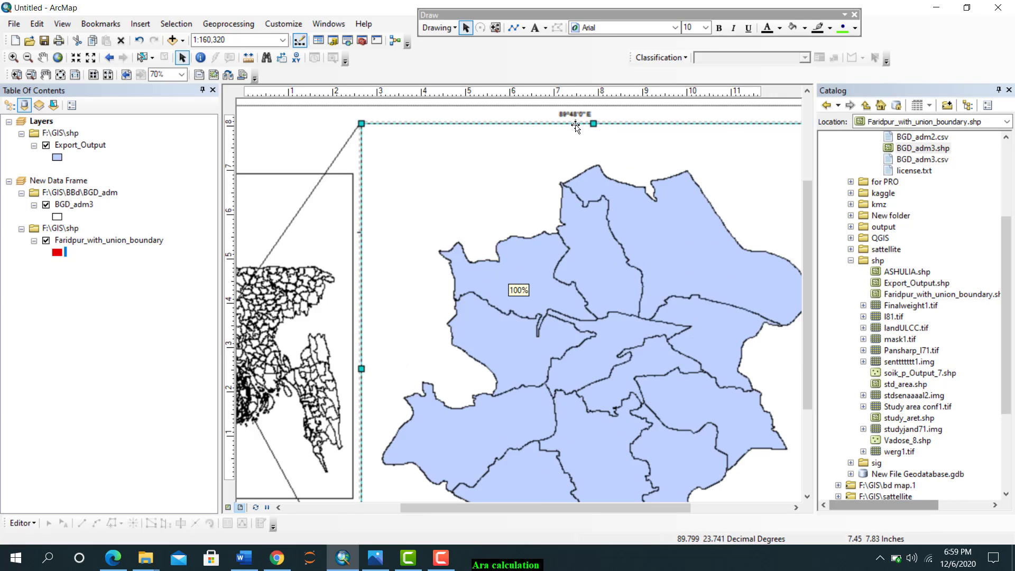
pyautogui.scroll(-3, 576, 127)
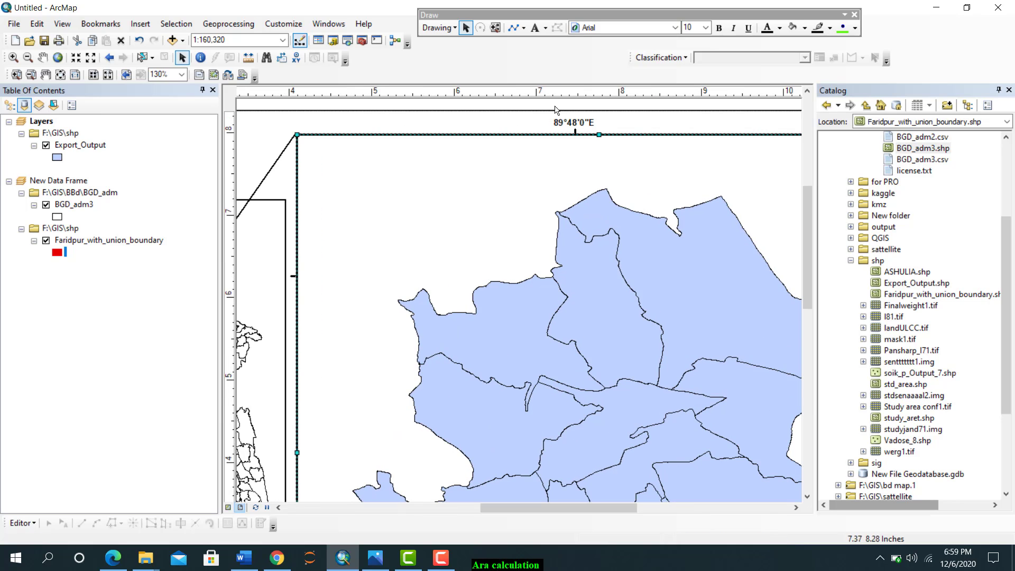
pyautogui.scroll(2, 578, 248)
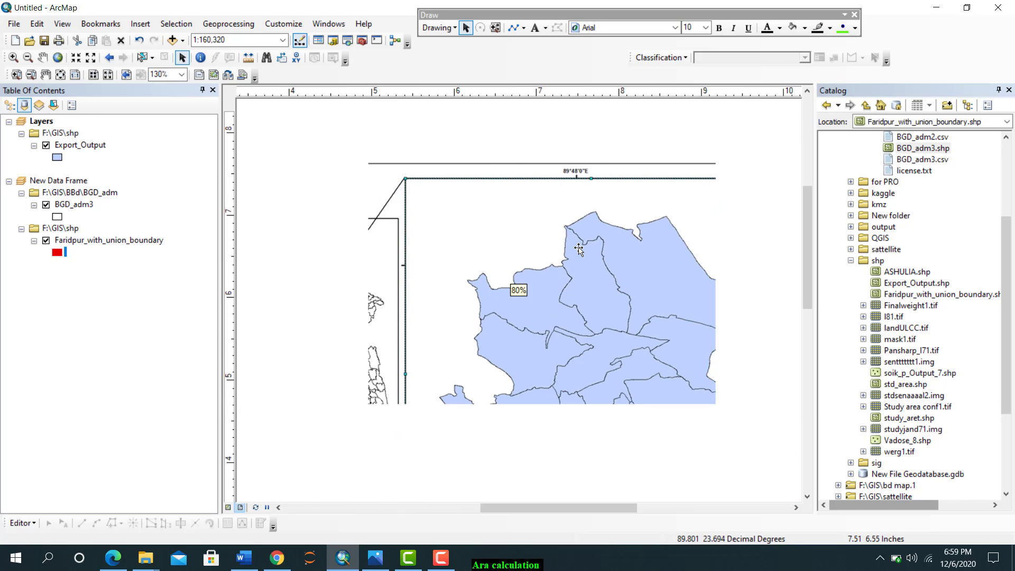
pyautogui.scroll(3, 579, 248)
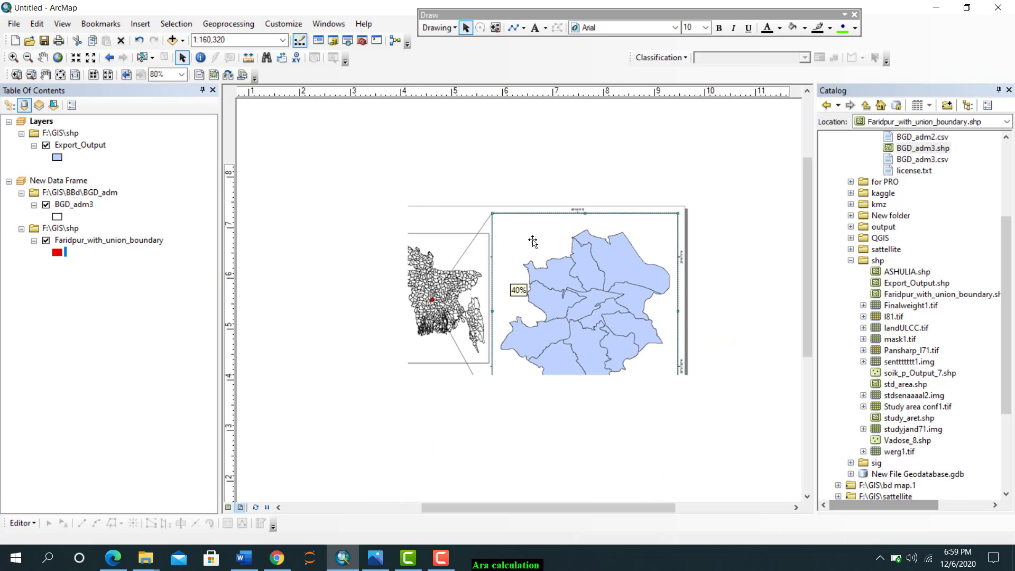
pyautogui.rightClick(557, 233)
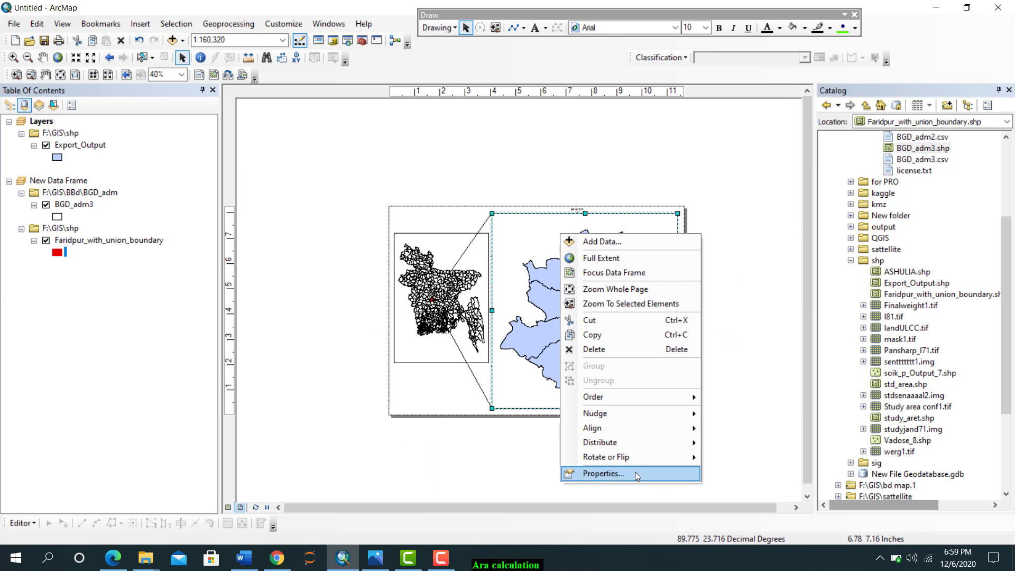
pyautogui.click(635, 472)
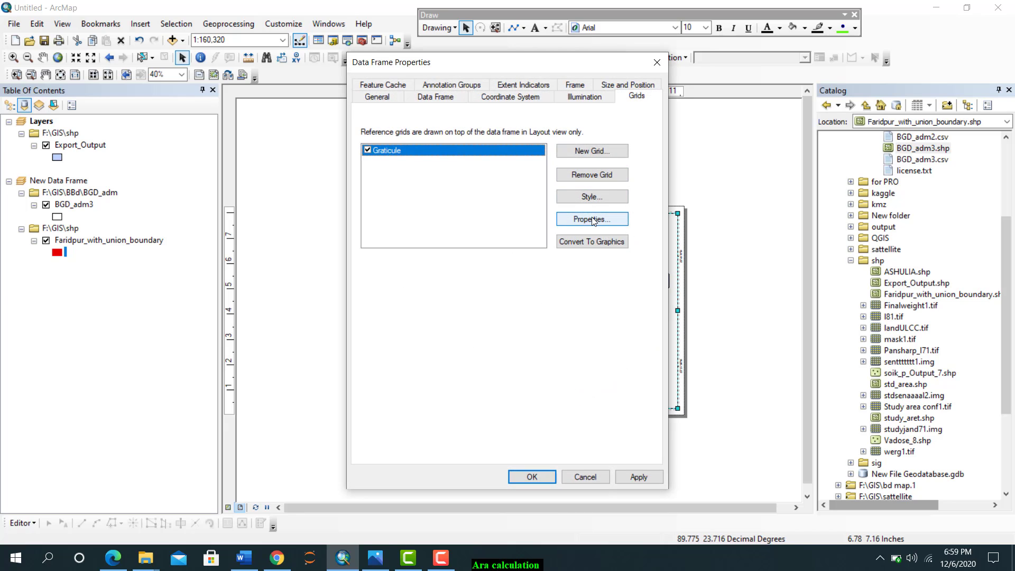
pyautogui.click(590, 152)
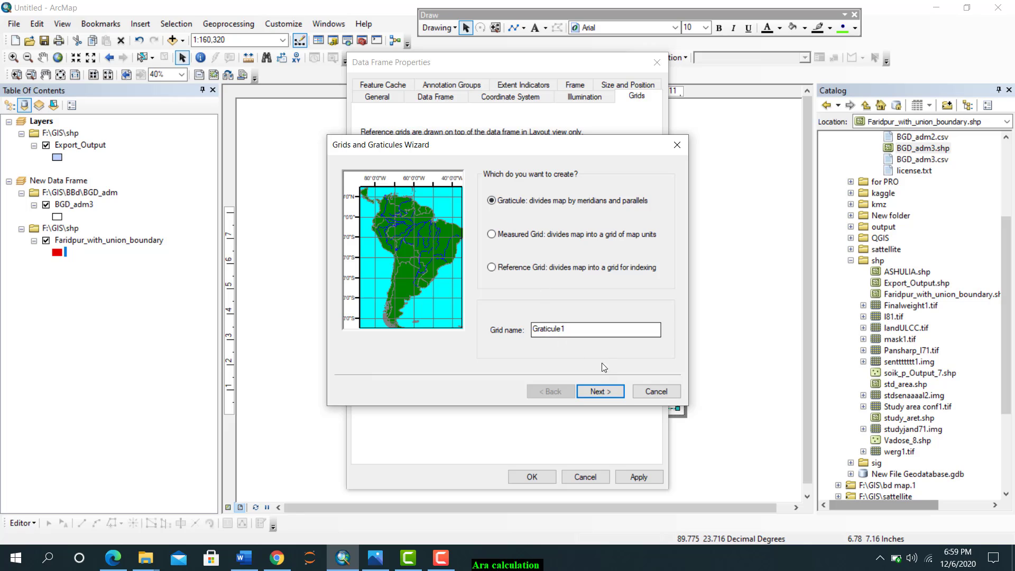
pyautogui.click(611, 392)
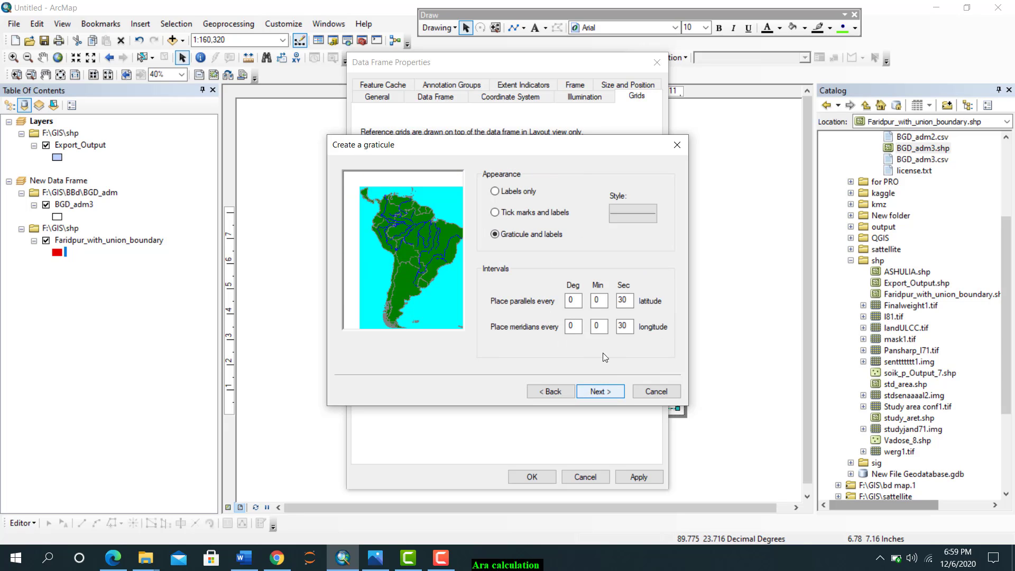
pyautogui.doubleClick(596, 302)
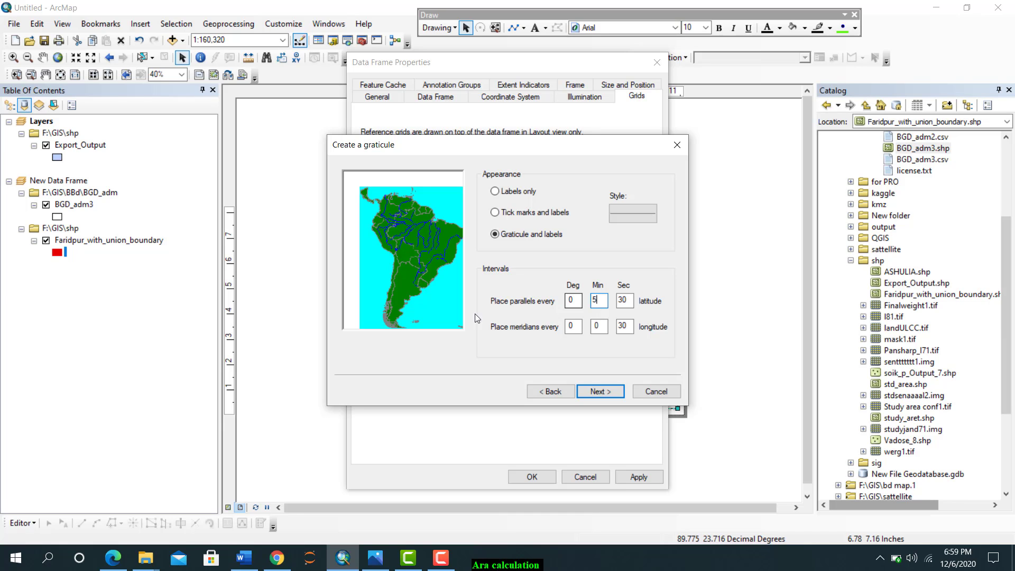
pyautogui.click(677, 146)
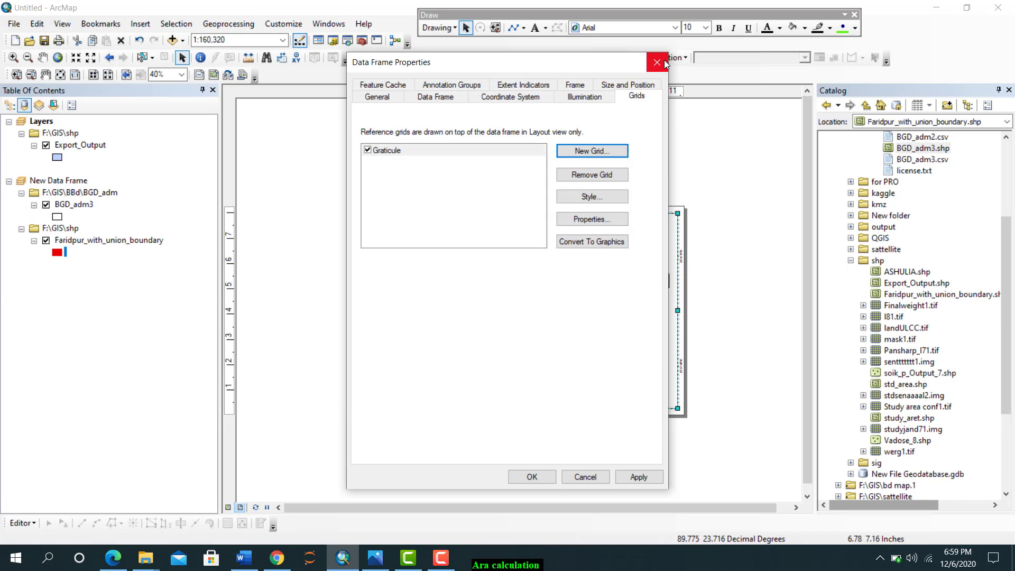
pyautogui.click(657, 63)
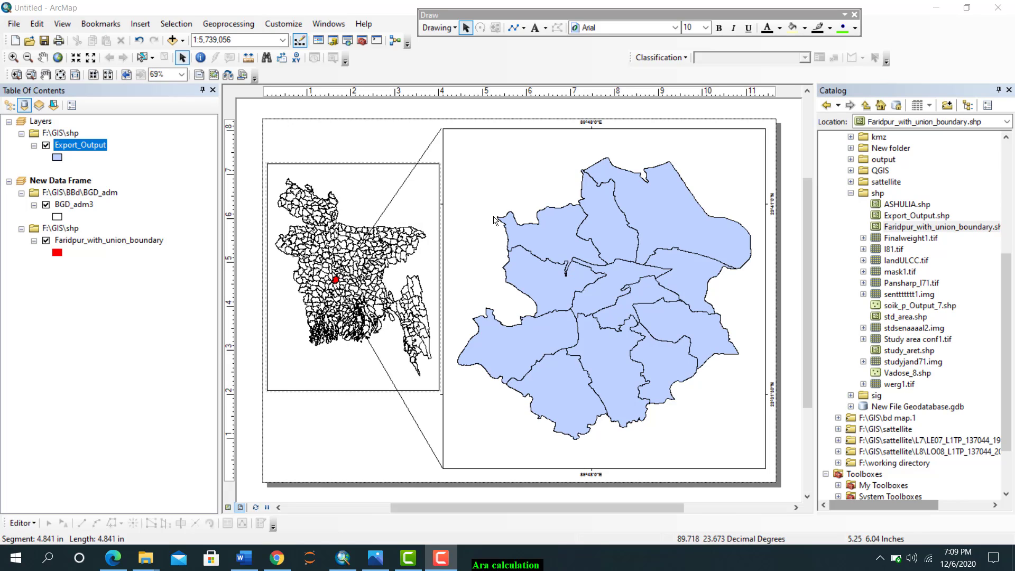
# Turn on labels for the Export_Output layer using the ADM4_EN field and apply the change
pyautogui.rightClick(81, 150)
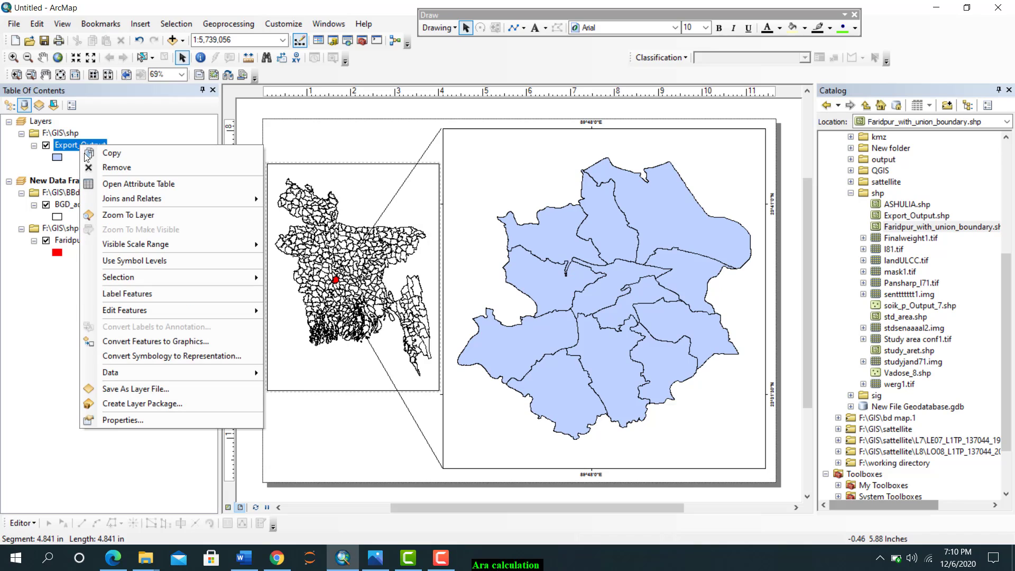
pyautogui.click(137, 420)
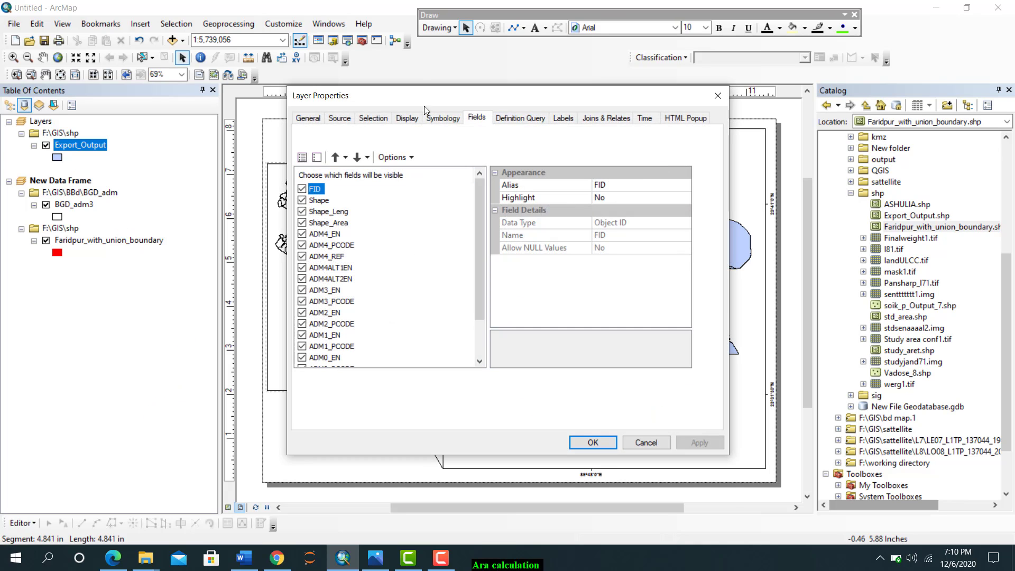
pyautogui.click(436, 118)
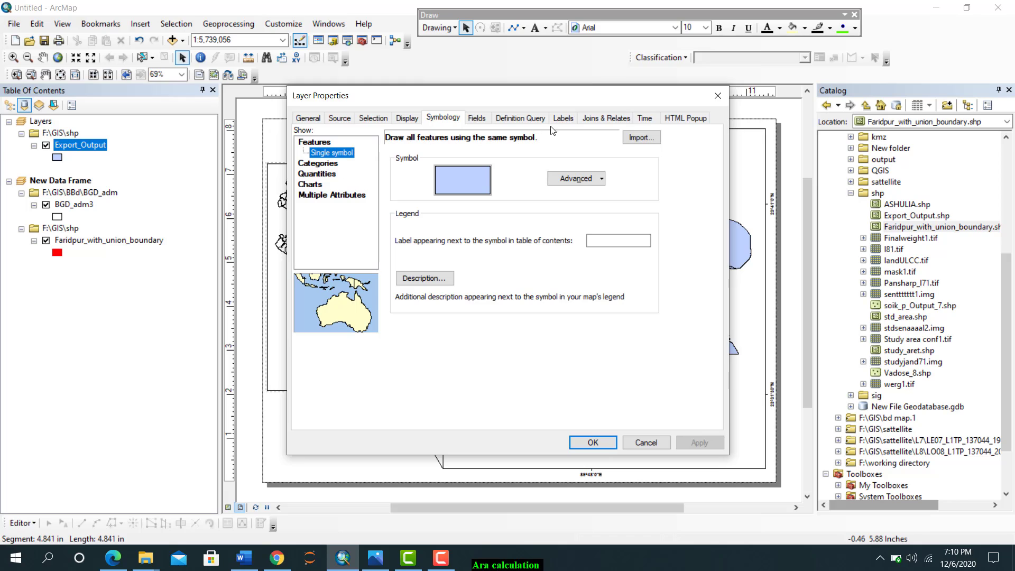
pyautogui.click(562, 119)
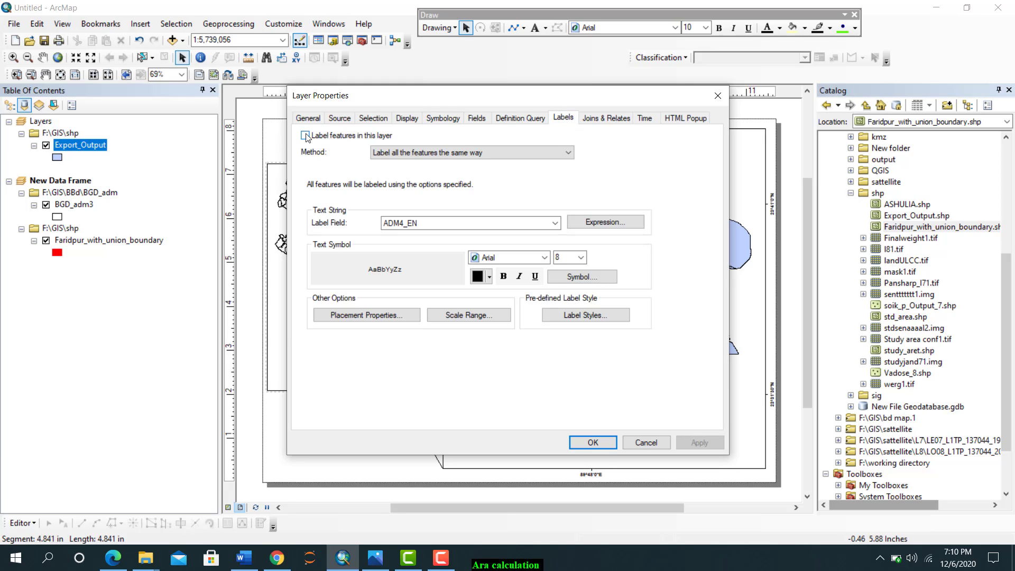
pyautogui.click(305, 136)
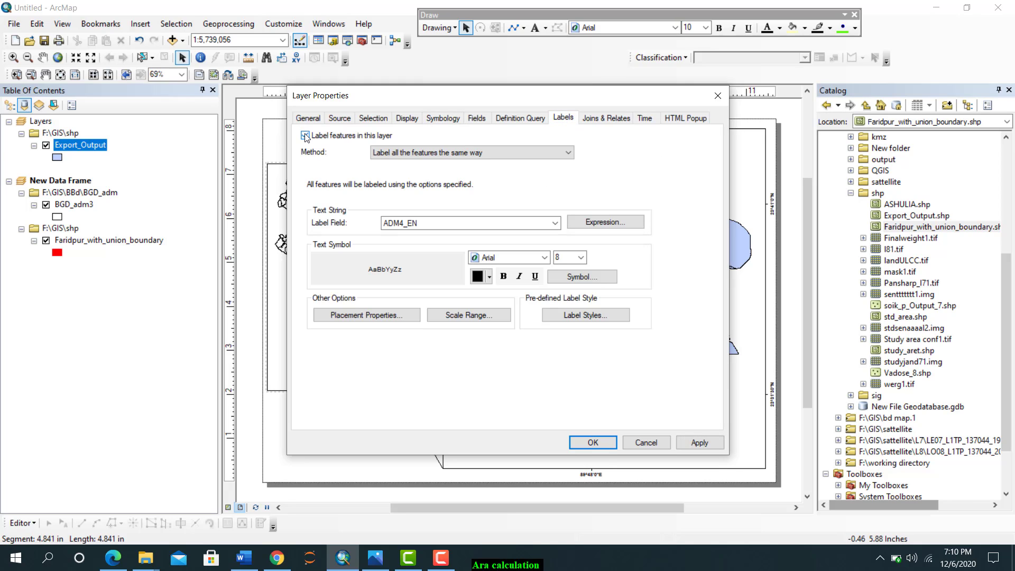
pyautogui.click(555, 222)
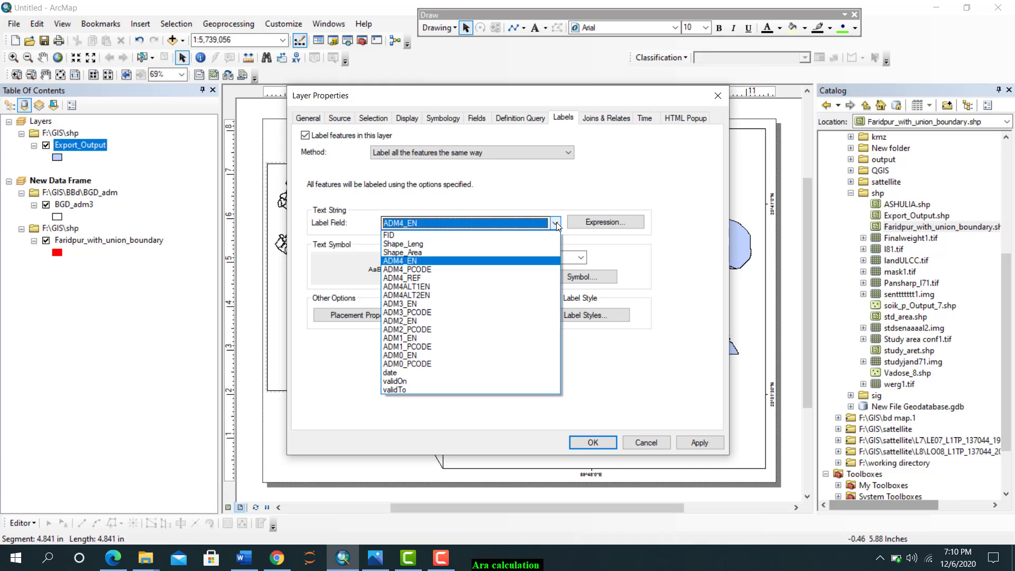
pyautogui.click(417, 261)
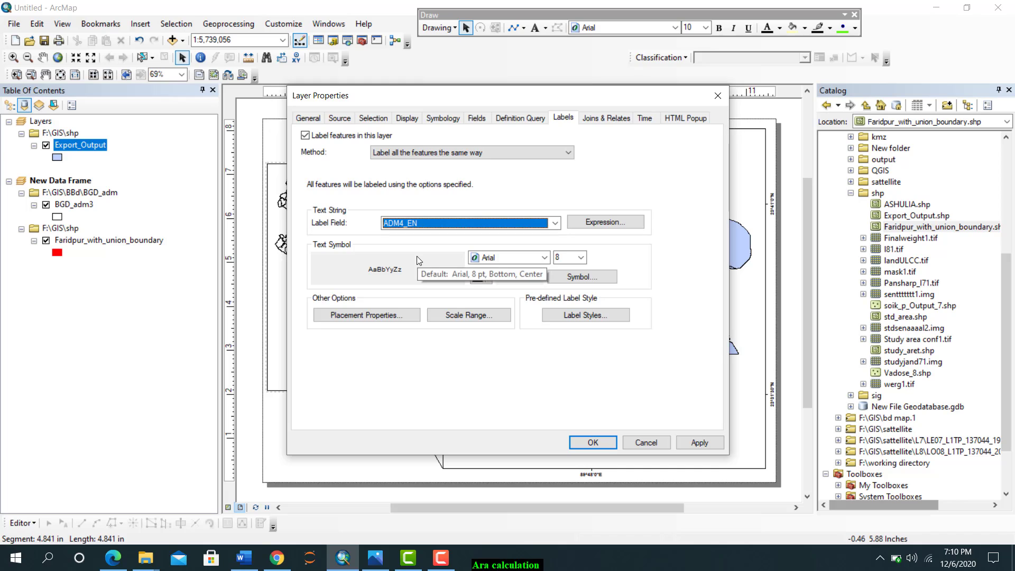
pyautogui.click(693, 443)
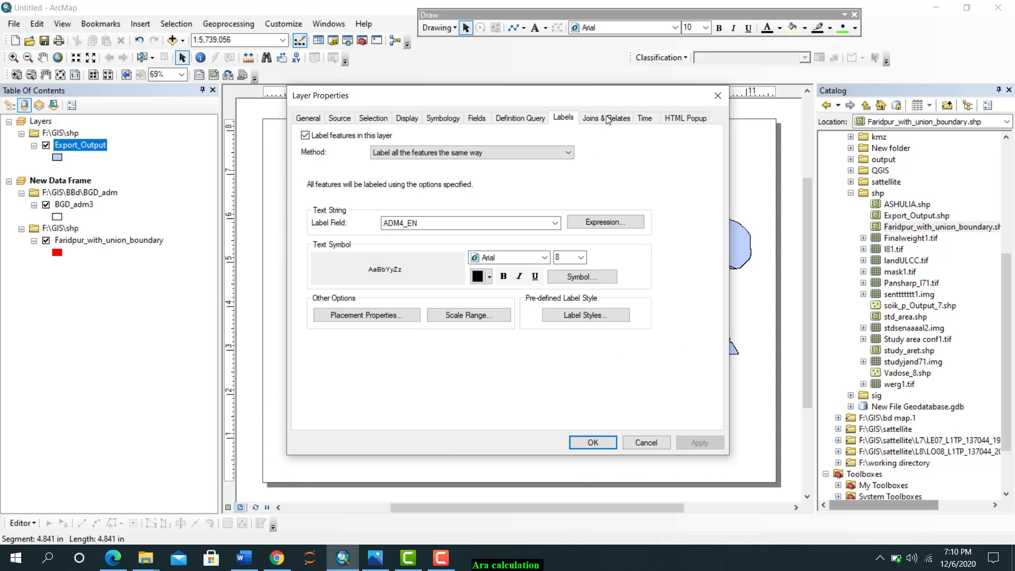
# Set the Export_Output labels to bold Arial size 14, accept the change, and check the labels up close on the layout
pyautogui.moveTo(609, 94); pyautogui.dragTo(565, 107)
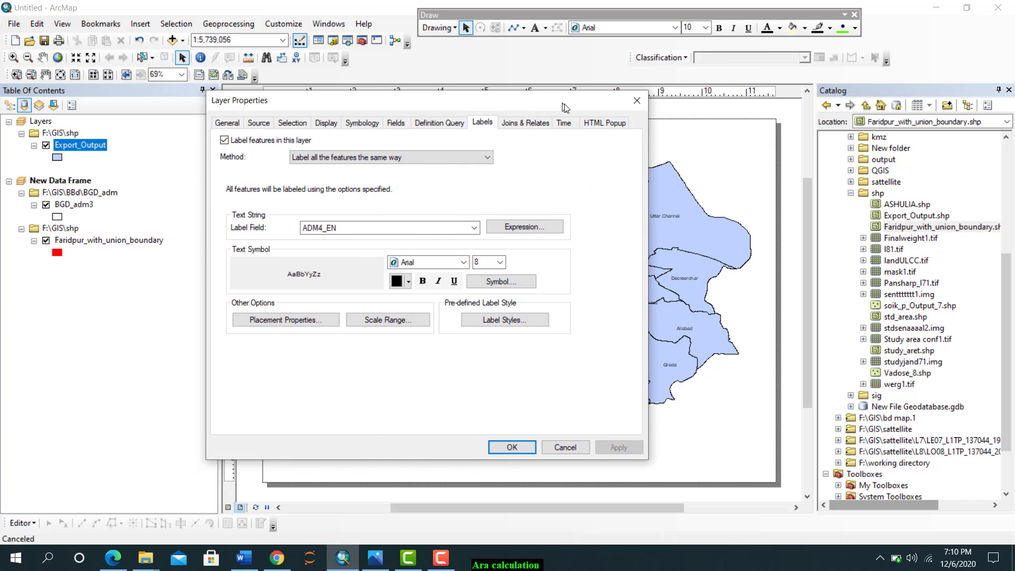
pyautogui.click(499, 262)
pyautogui.click(480, 308)
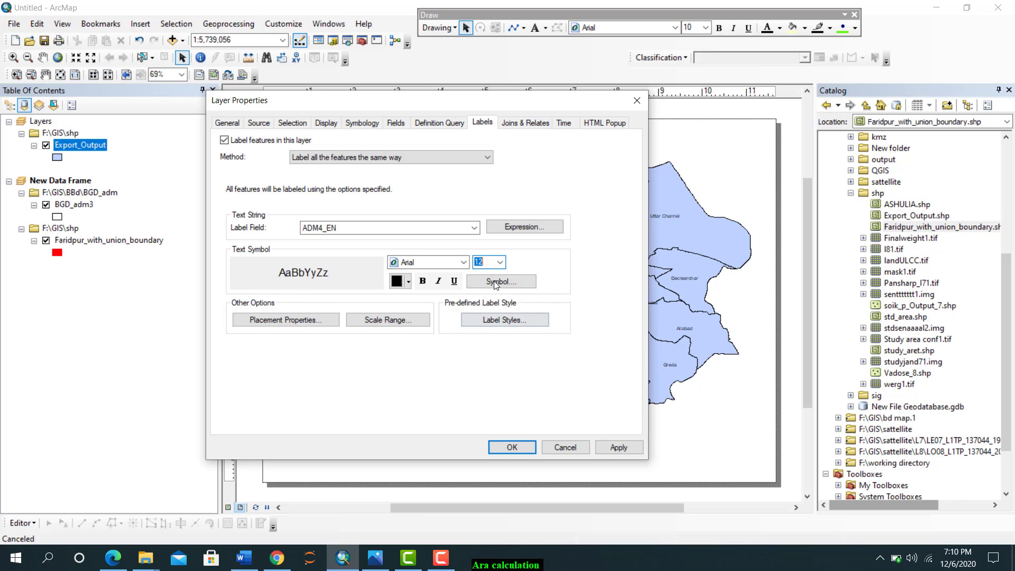
pyautogui.click(423, 281)
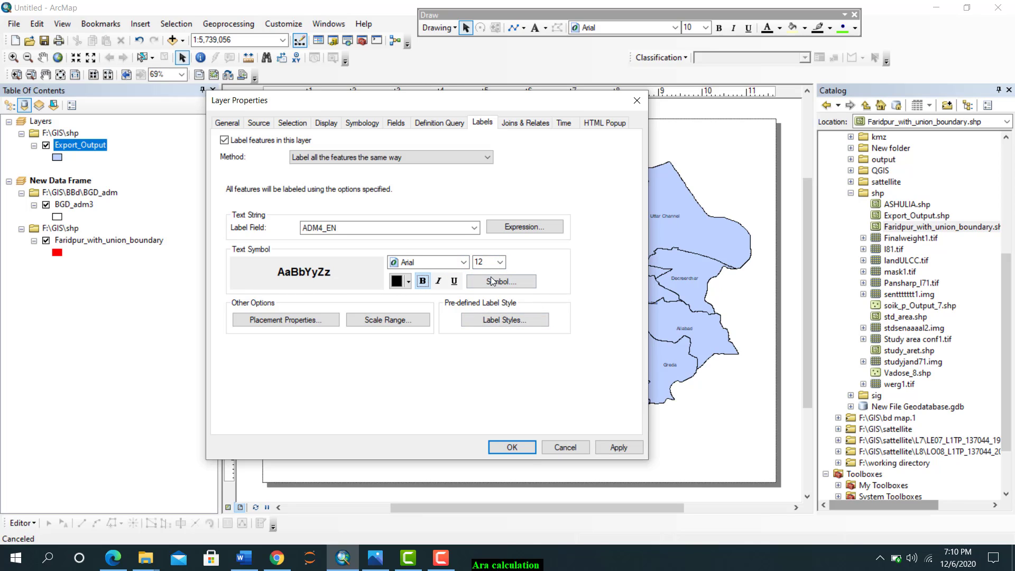
pyautogui.click(481, 262)
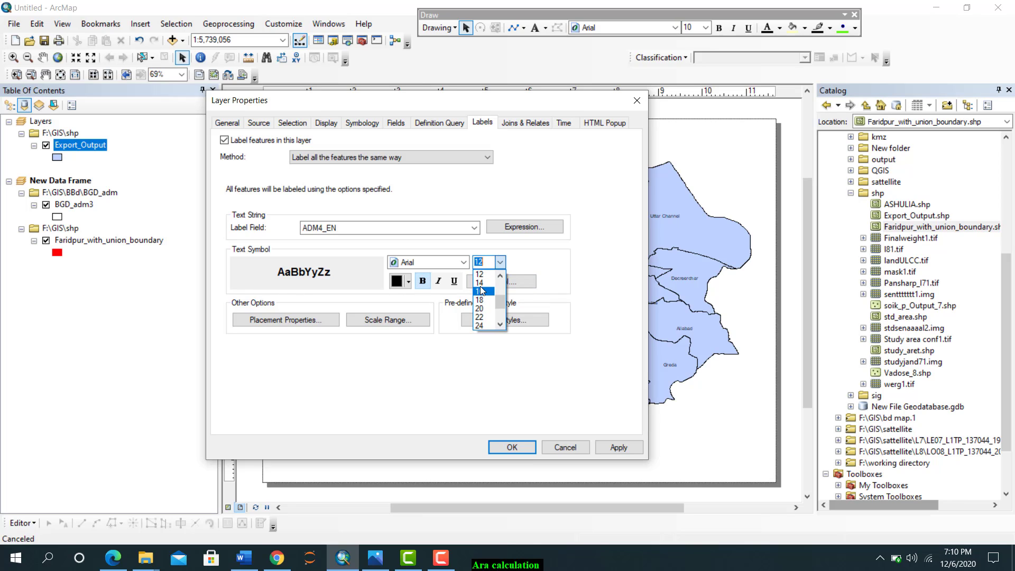
pyautogui.click(479, 283)
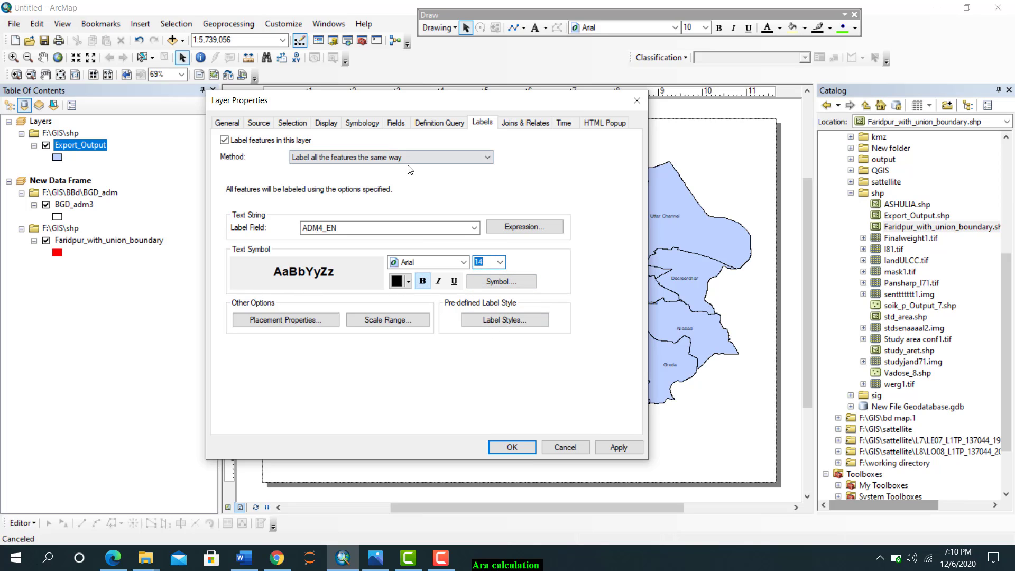
pyautogui.click(511, 447)
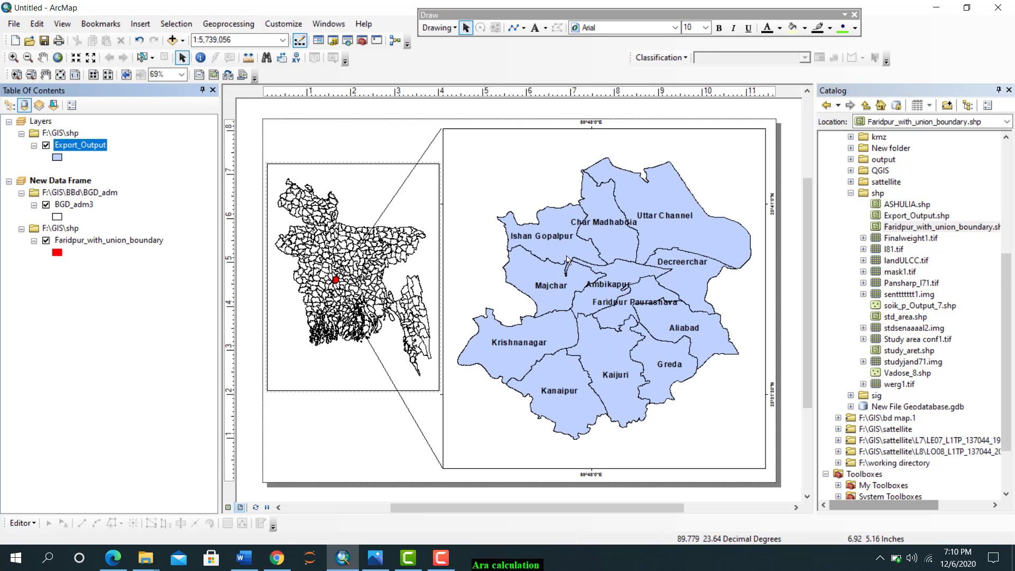
pyautogui.scroll(5, 539, 247)
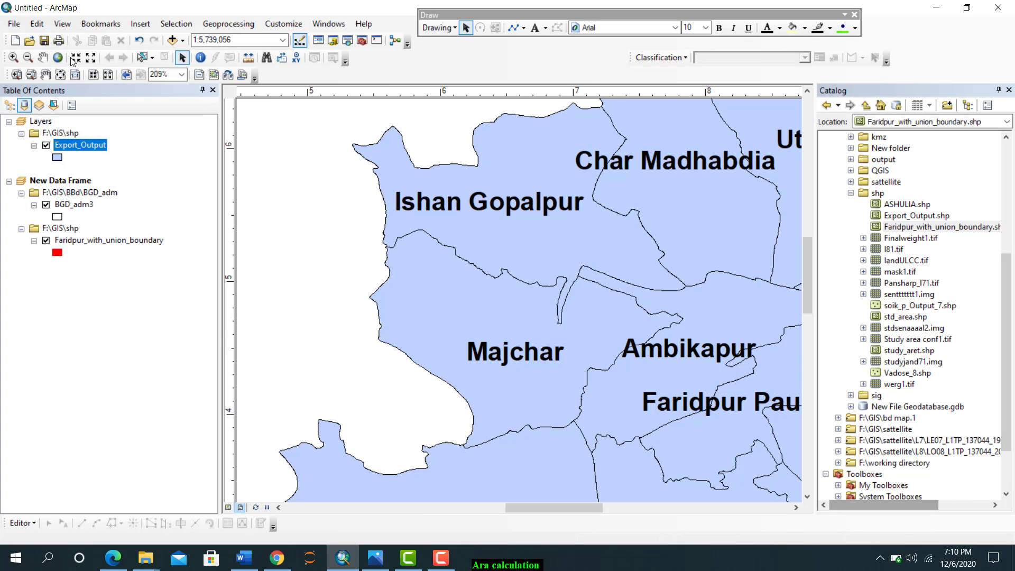
pyautogui.click(61, 75)
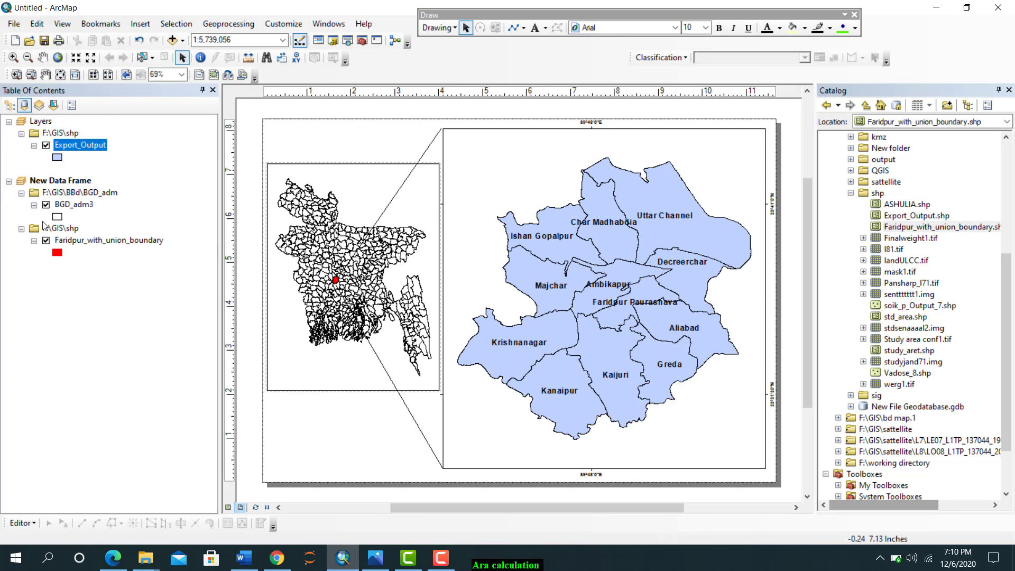
# Symbolize the Export_Output layer by unique values of the ADM4_EN field, adding all values with the default color ramp
pyautogui.rightClick(80, 147)
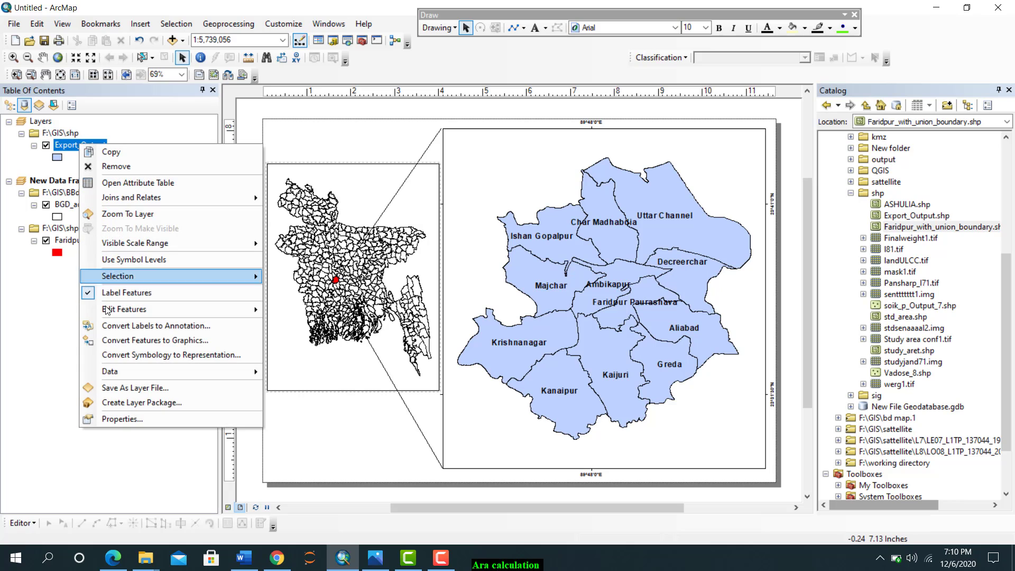
pyautogui.click(123, 421)
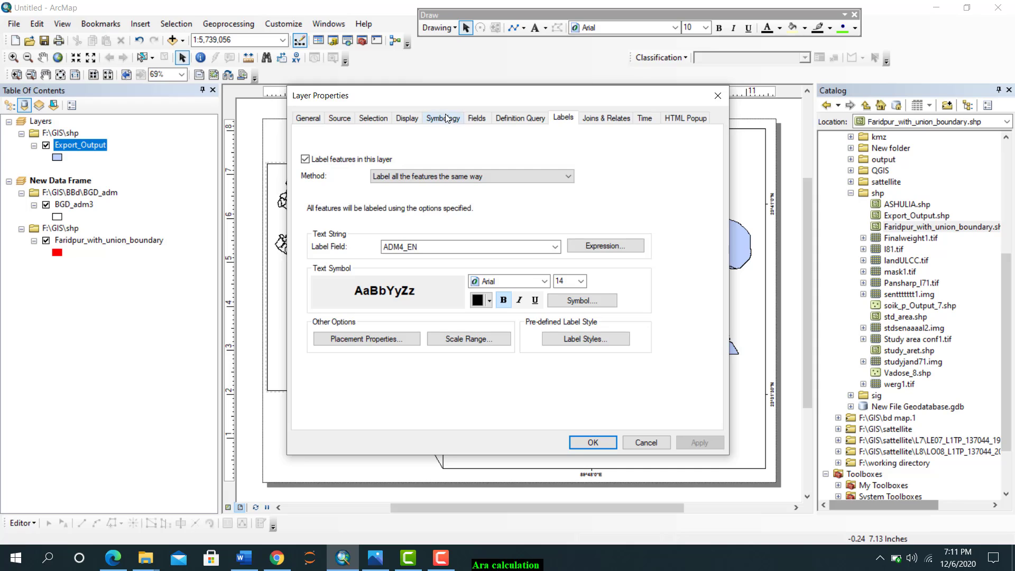
pyautogui.click(447, 118)
pyautogui.click(306, 164)
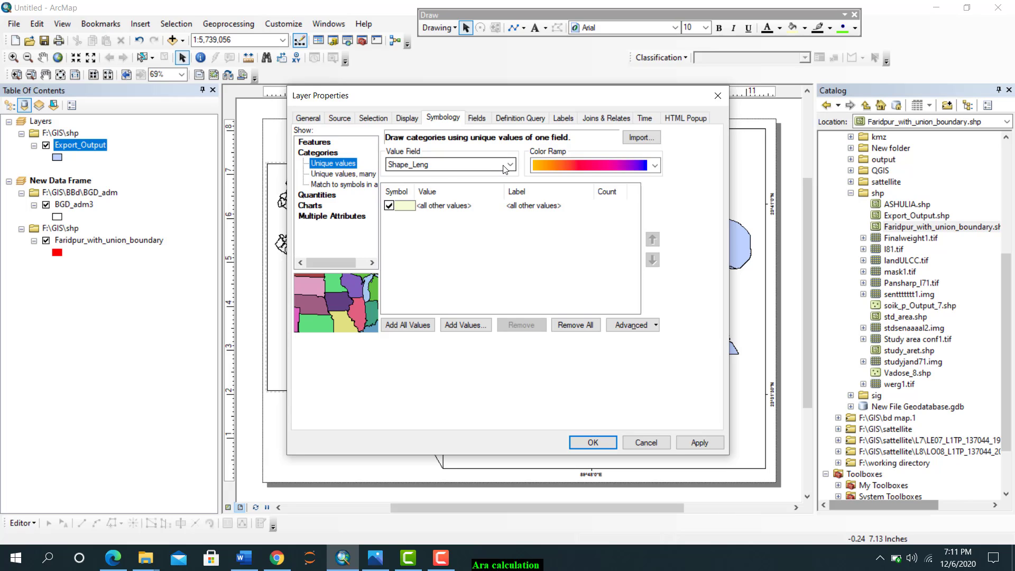
pyautogui.click(403, 165)
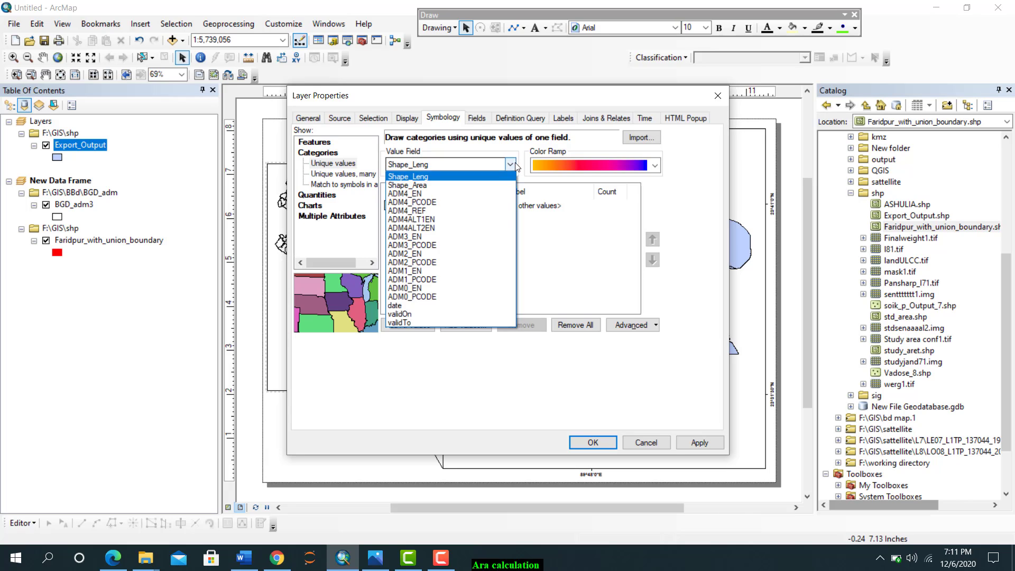
pyautogui.click(406, 195)
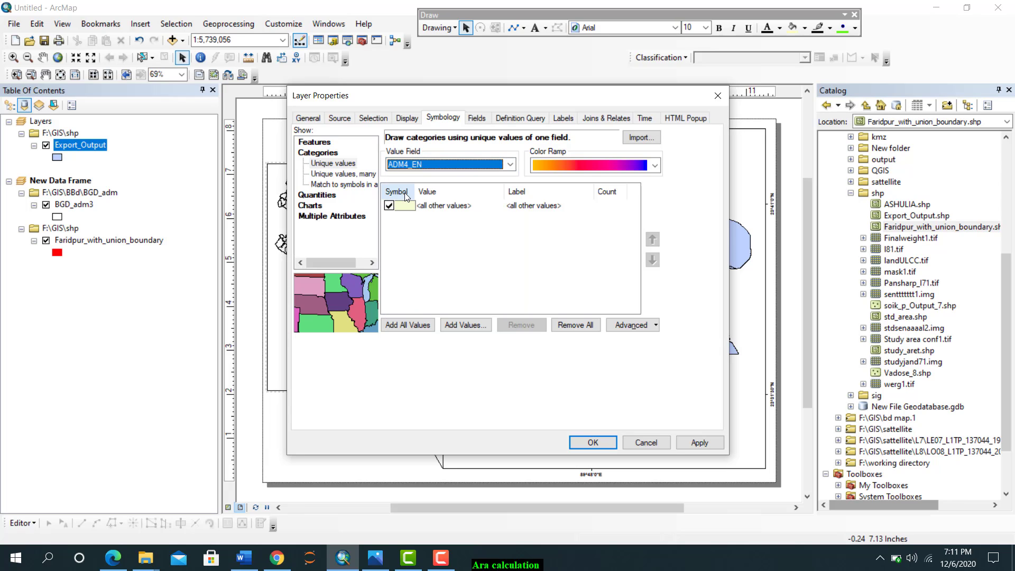
pyautogui.click(405, 325)
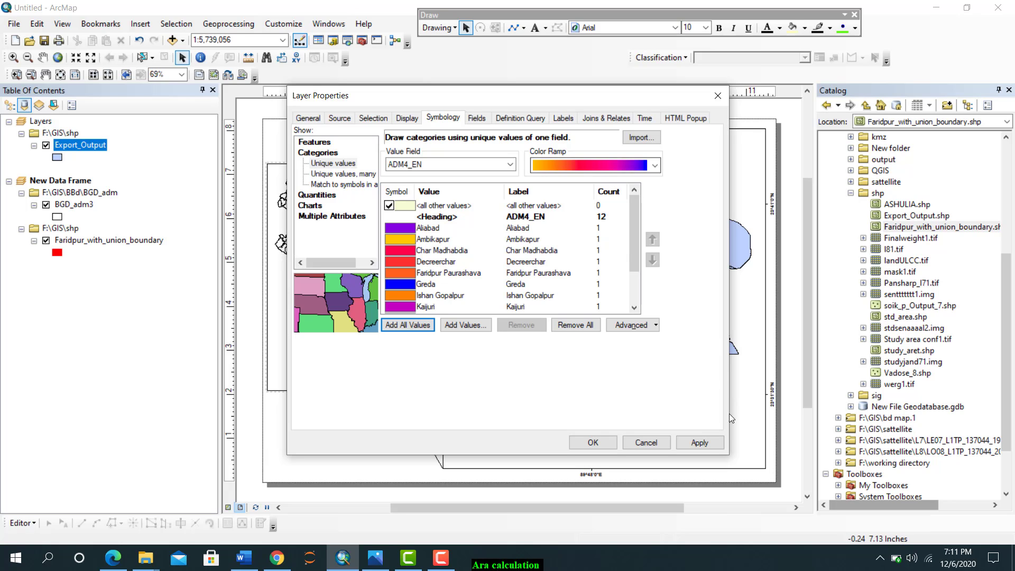
pyautogui.click(699, 442)
pyautogui.click(592, 442)
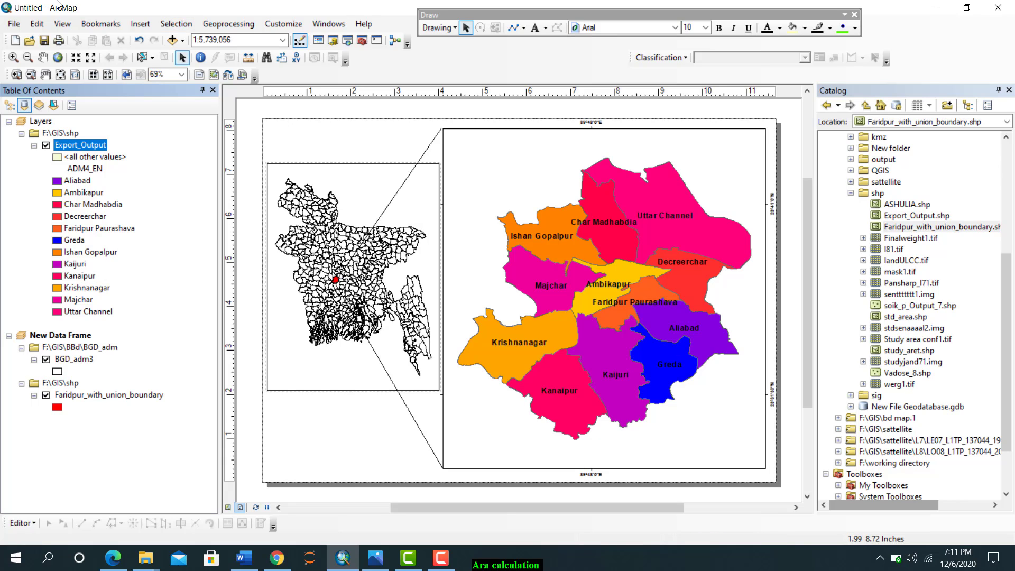
# Insert a text element on the layout and set its width to 1.2548 in
pyautogui.click(140, 24)
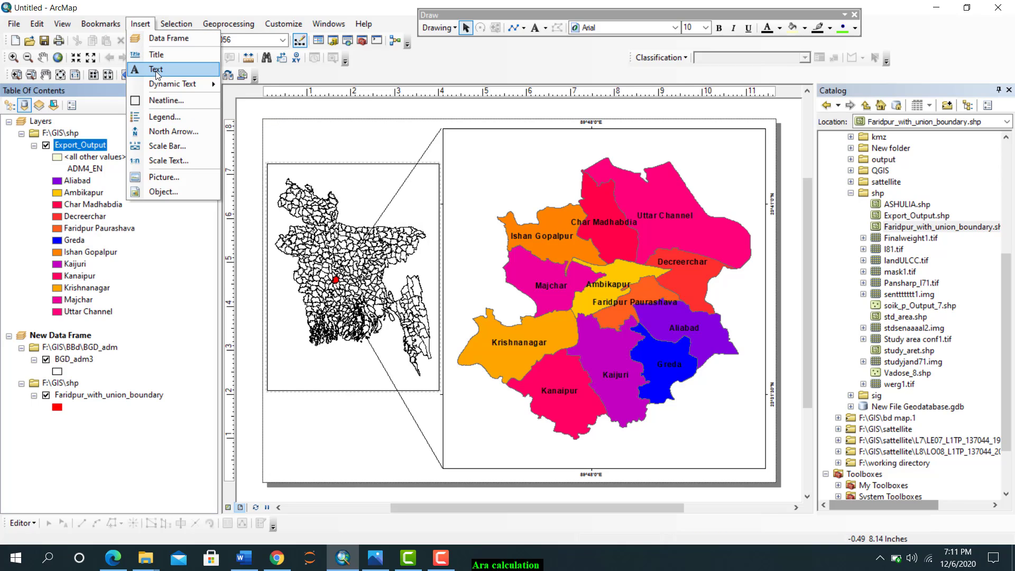
pyautogui.click(155, 69)
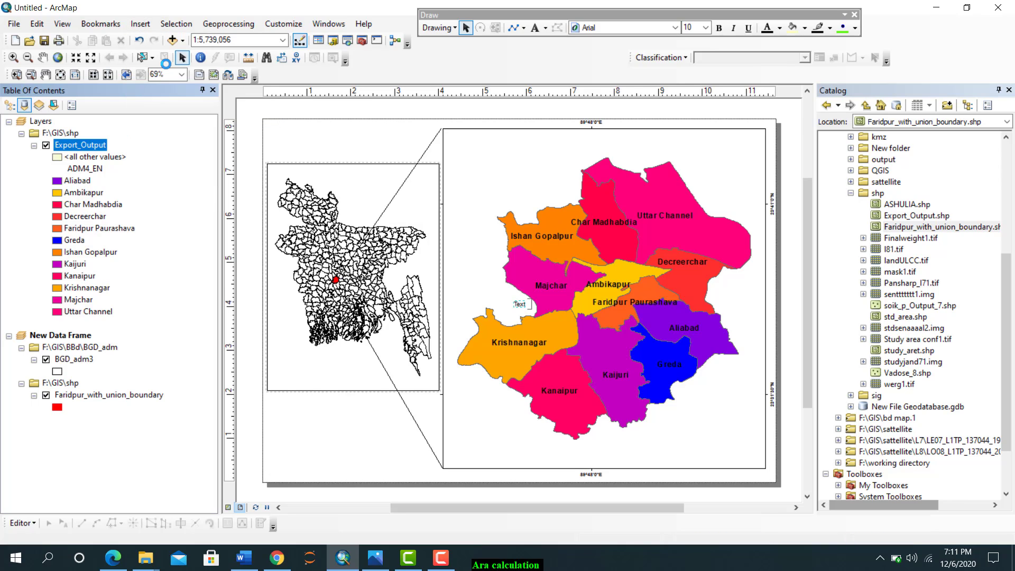
pyautogui.doubleClick(521, 305)
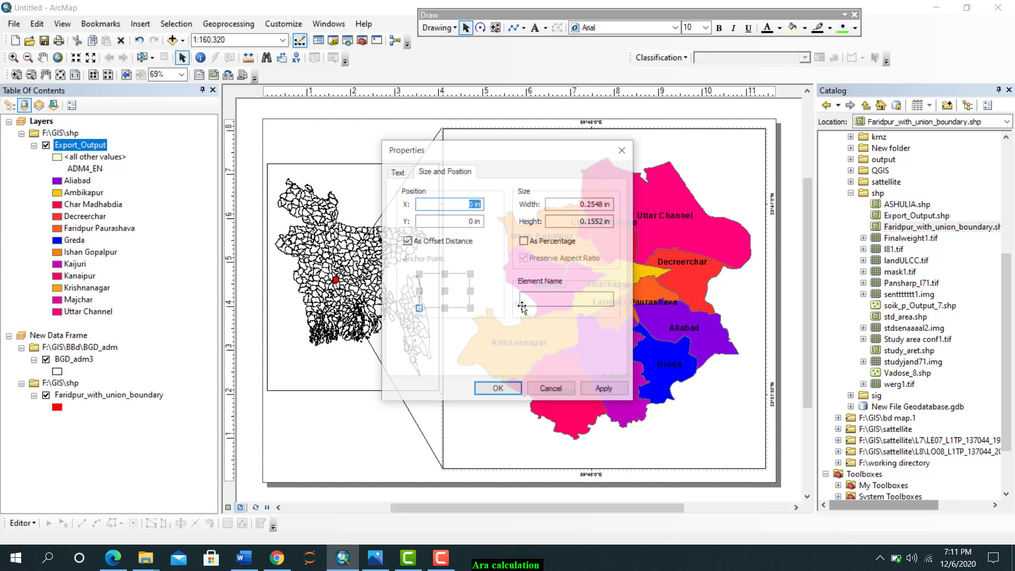
pyautogui.click(592, 205)
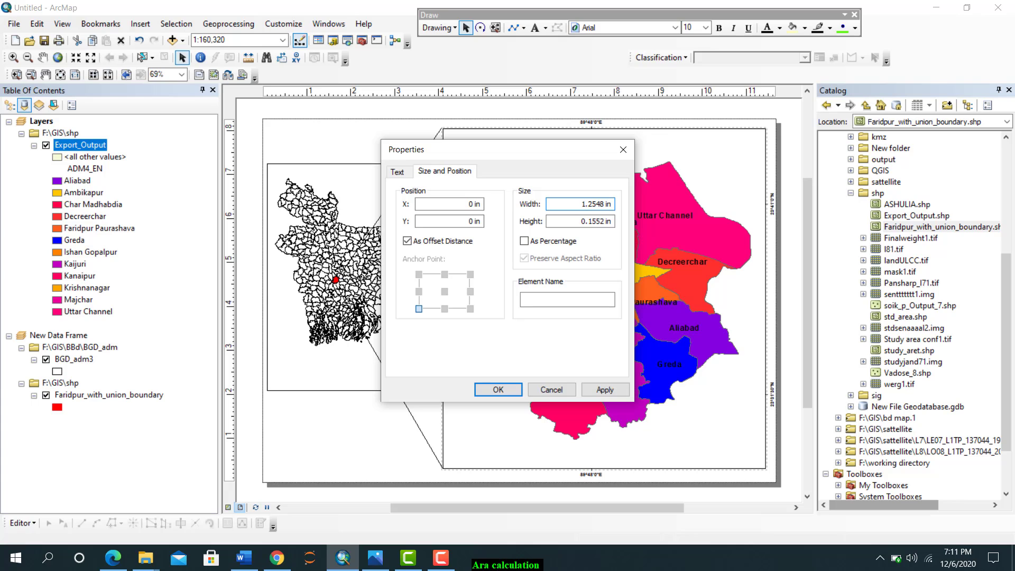
pyautogui.click(604, 389)
pyautogui.click(498, 389)
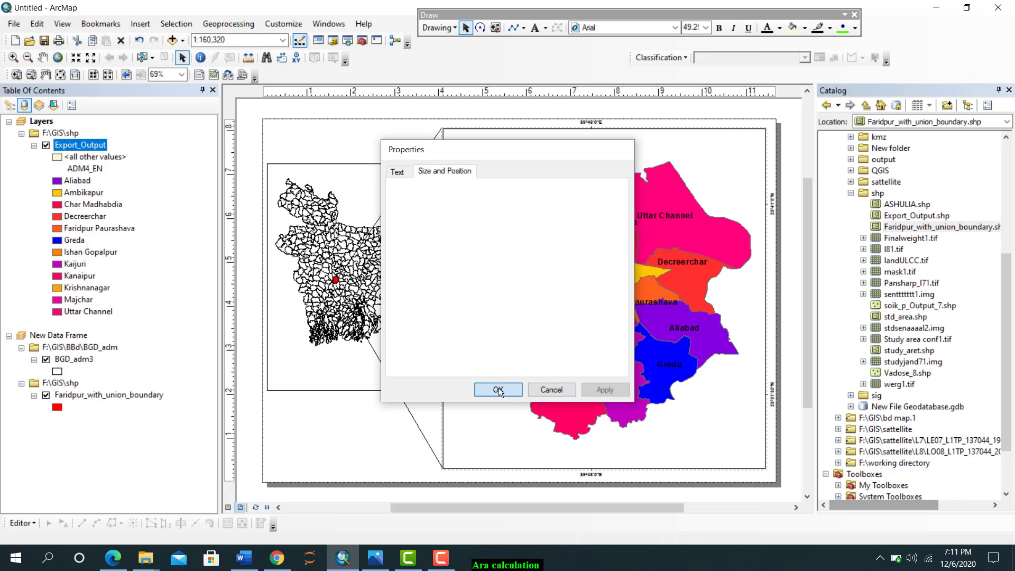
# Change the inserted text to "Study area" and make it bold
pyautogui.doubleClick(489, 277)
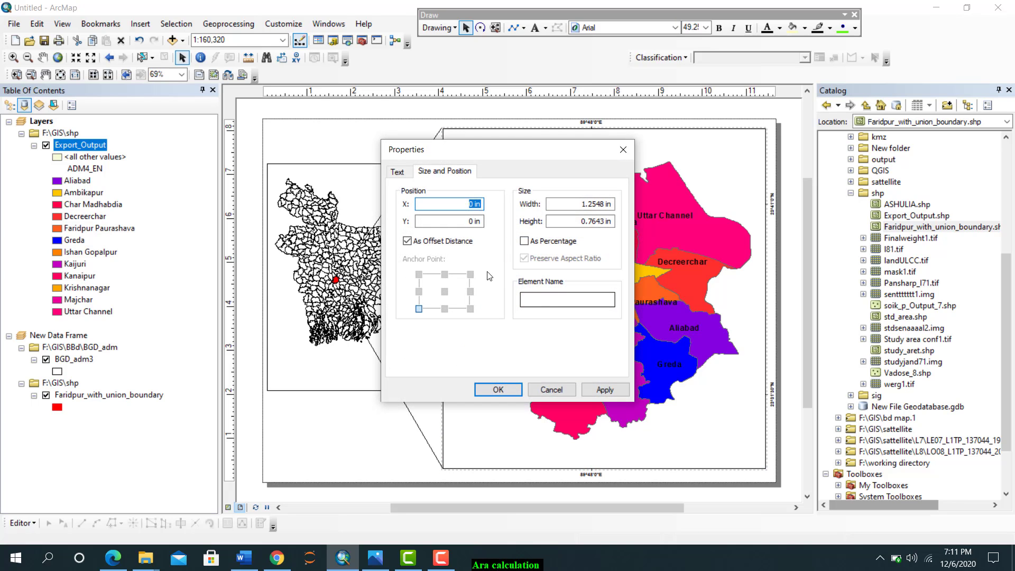
pyautogui.click(398, 173)
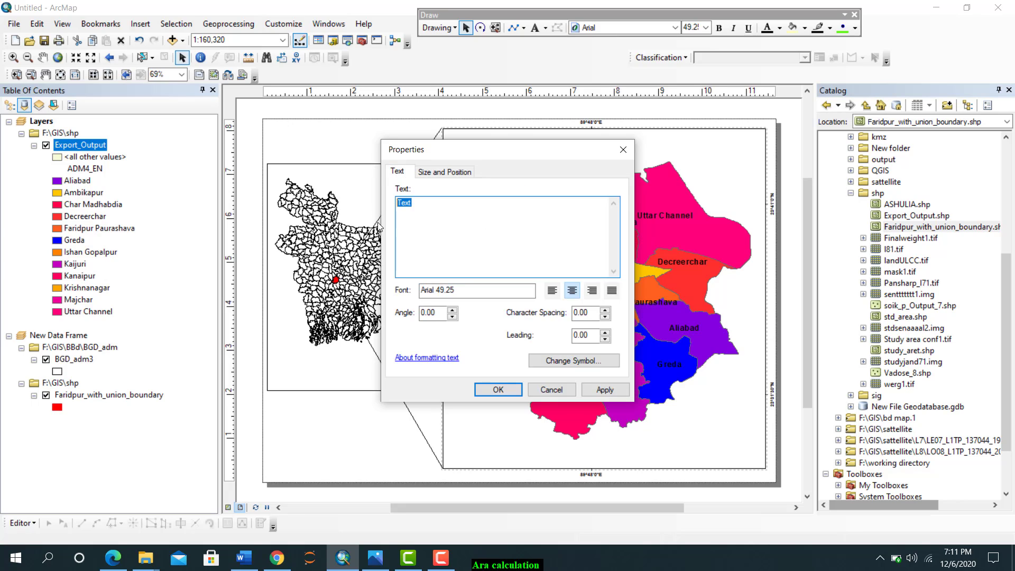
pyautogui.write('F')
pyautogui.click(585, 359)
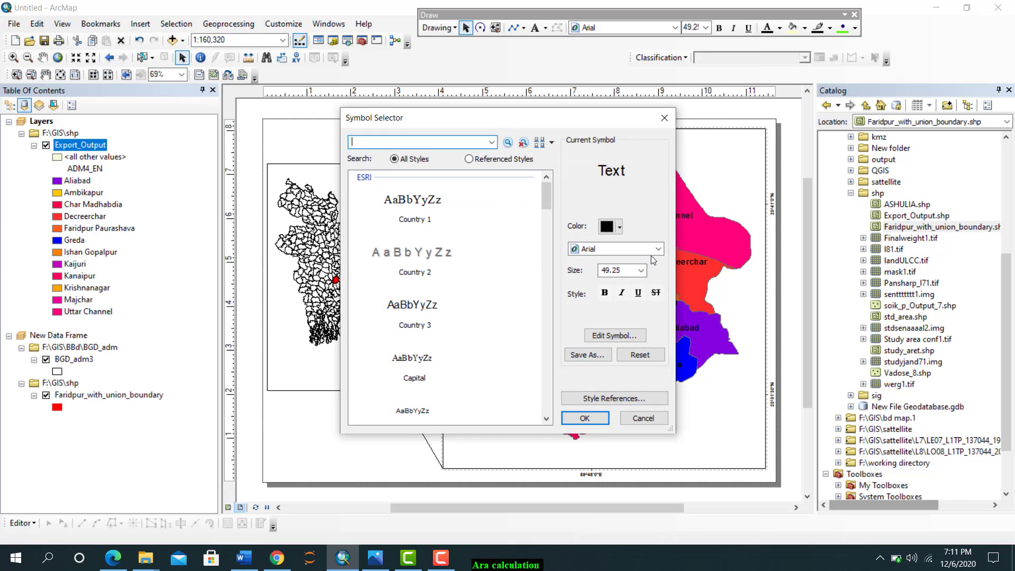
pyautogui.click(605, 292)
pyautogui.click(587, 419)
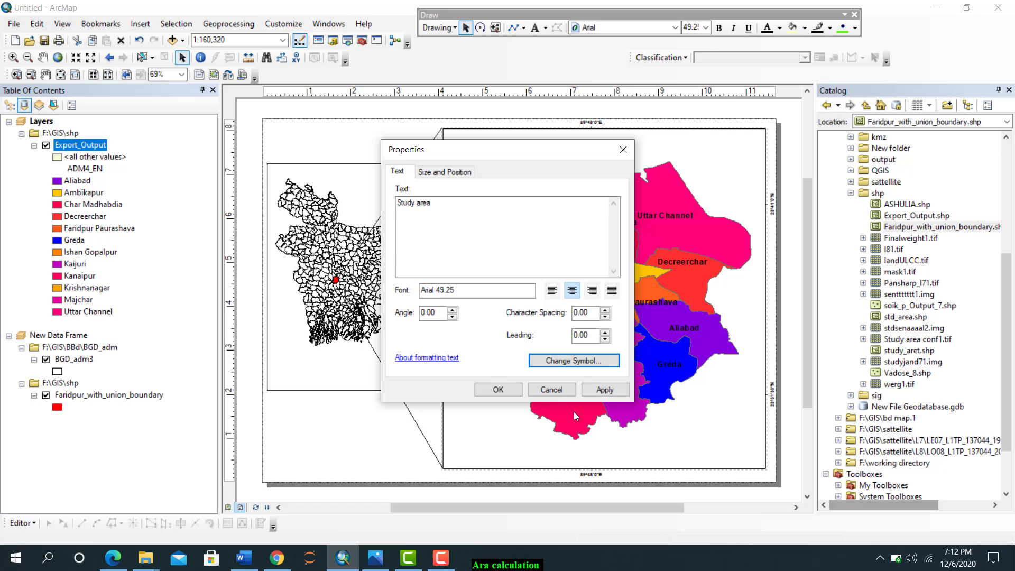
pyautogui.click(601, 395)
pyautogui.click(489, 393)
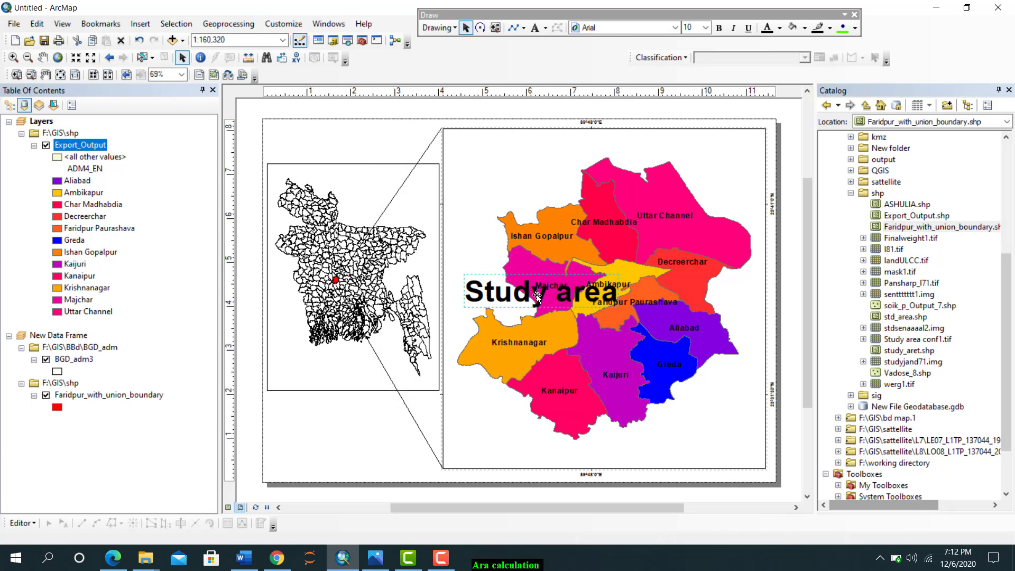
# Move the "Study area" text to the top of the main map frame, above the union polygons
pyautogui.doubleClick(537, 296)
pyautogui.press('Escape')
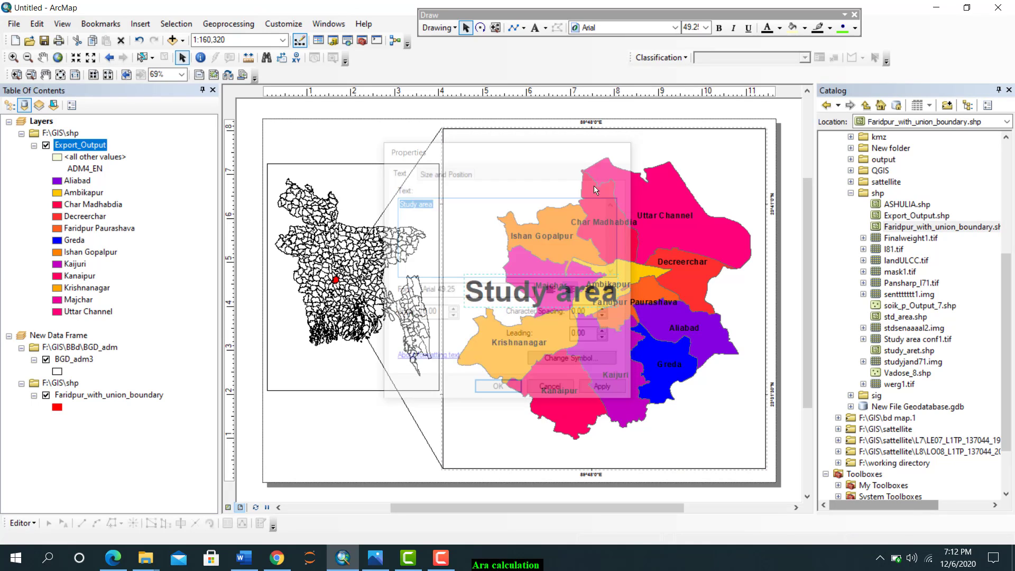
pyautogui.click(537, 290)
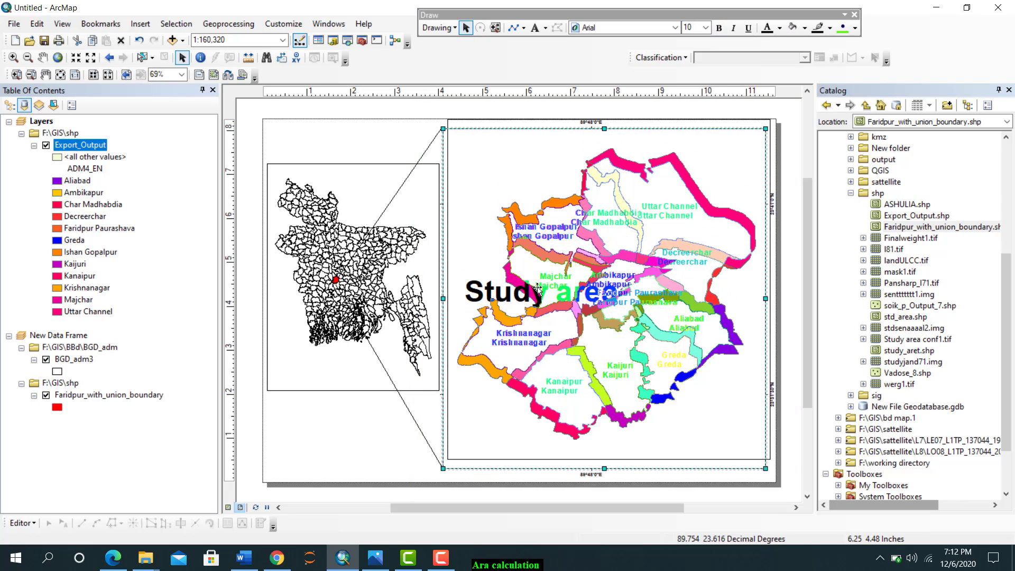
pyautogui.moveTo(538, 289); pyautogui.dragTo(564, 150)
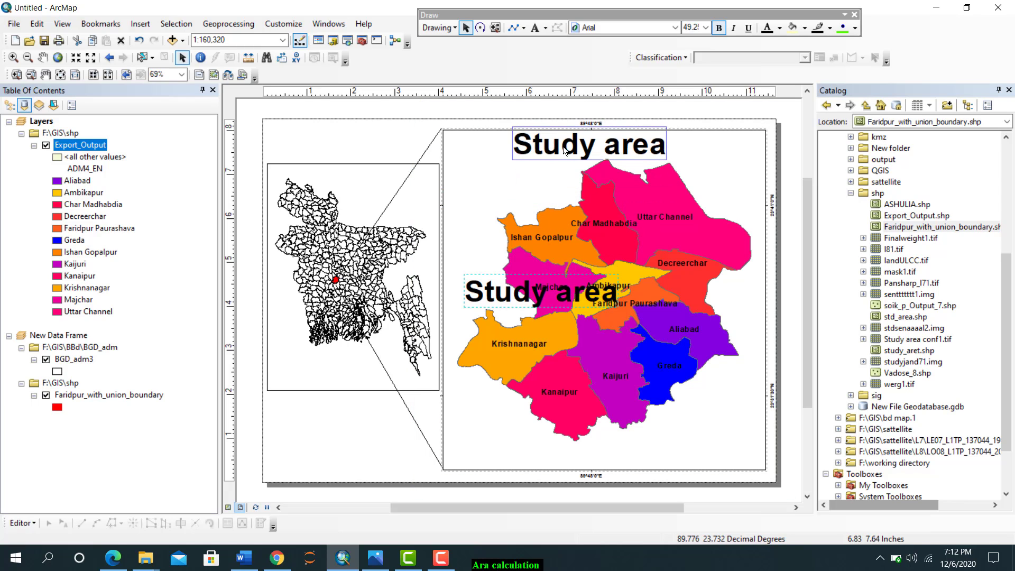
pyautogui.click(519, 205)
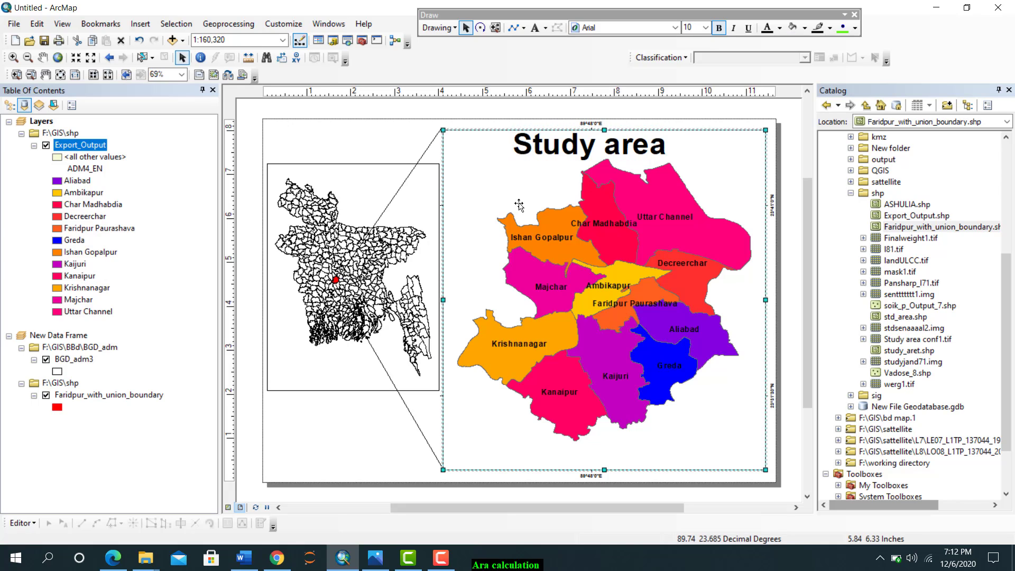
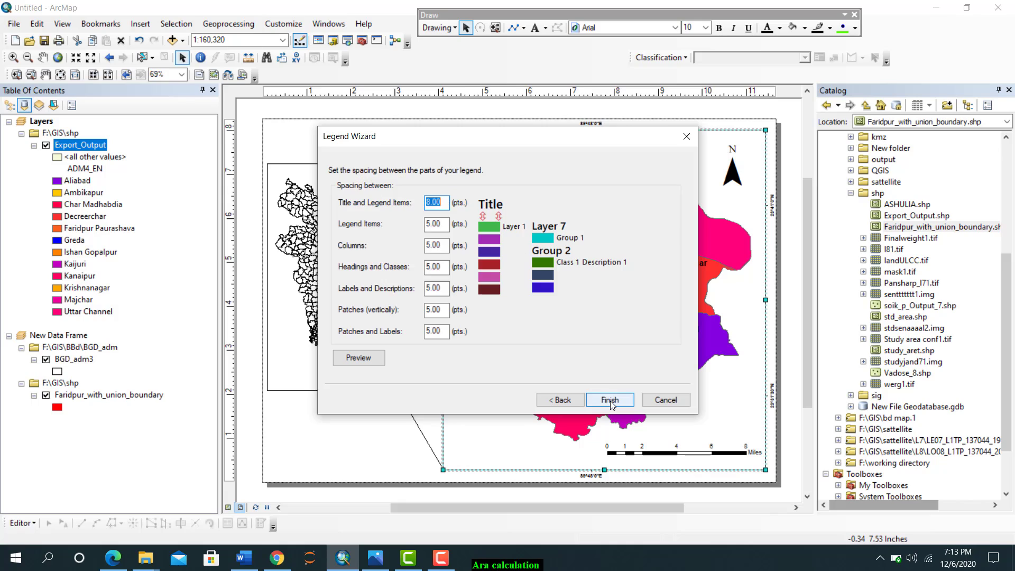
pyautogui.click(609, 400)
# Insert a legend for the Export_Output layer with the default spacing and move it over the Bangladesh locator map
pyautogui.click(482, 272)
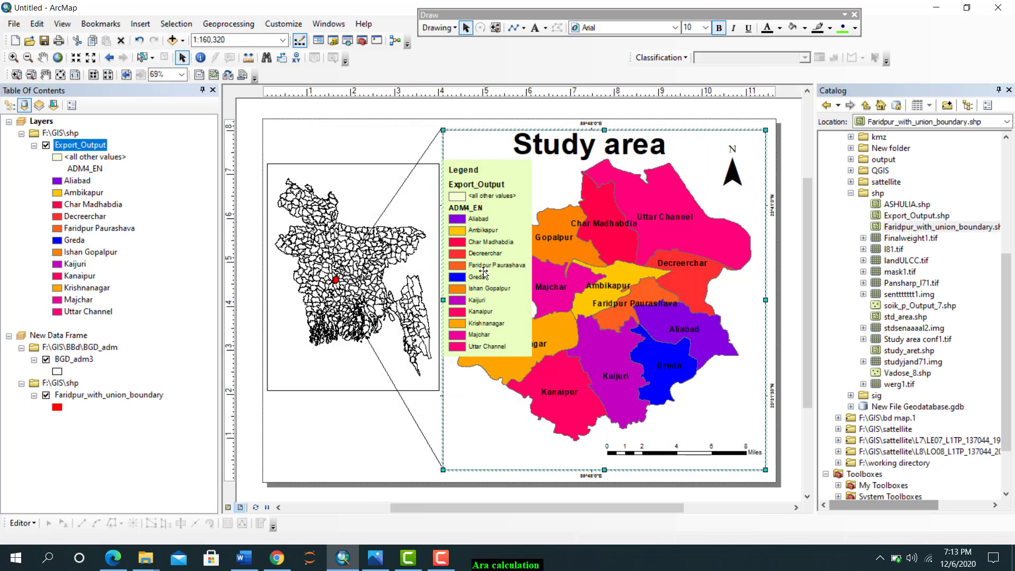
pyautogui.moveTo(482, 272); pyautogui.dragTo(542, 355)
pyautogui.click(484, 266)
pyautogui.click(482, 228)
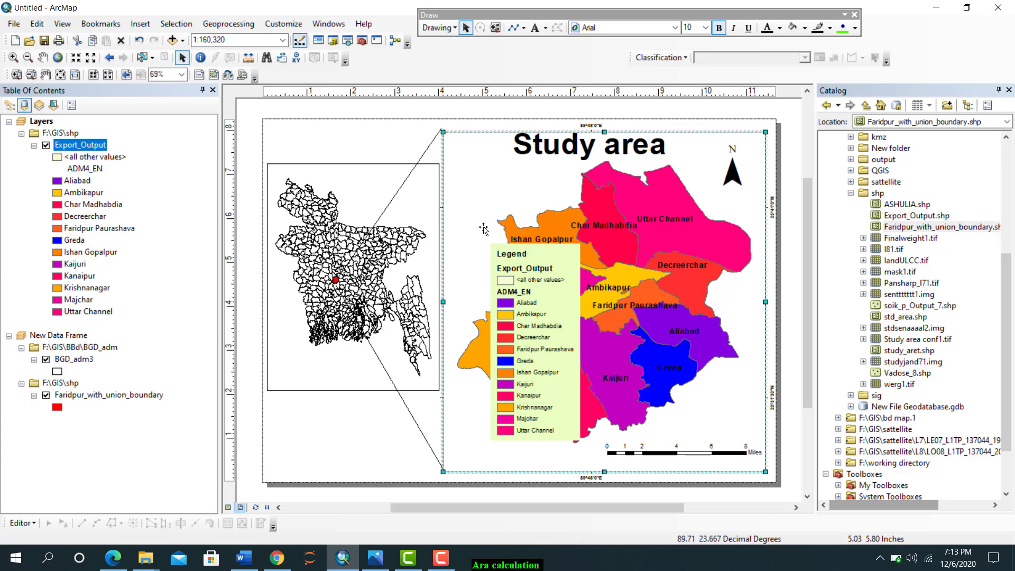
pyautogui.moveTo(482, 228)
pyautogui.mouseDown()
pyautogui.moveTo(499, 233)
pyautogui.moveTo(482, 229)
pyautogui.mouseUp()
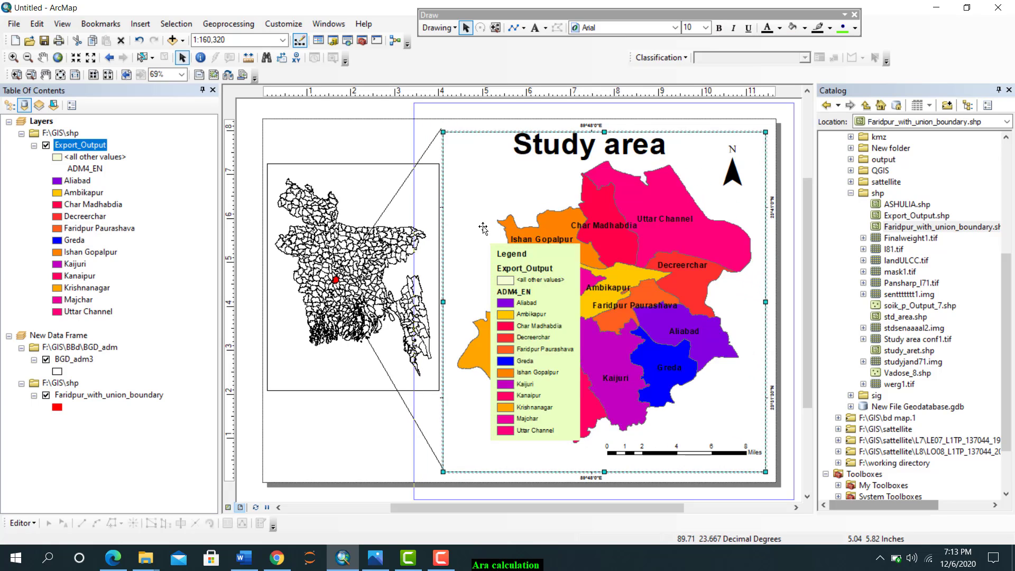
pyautogui.click(517, 288)
pyautogui.moveTo(517, 288); pyautogui.dragTo(315, 150)
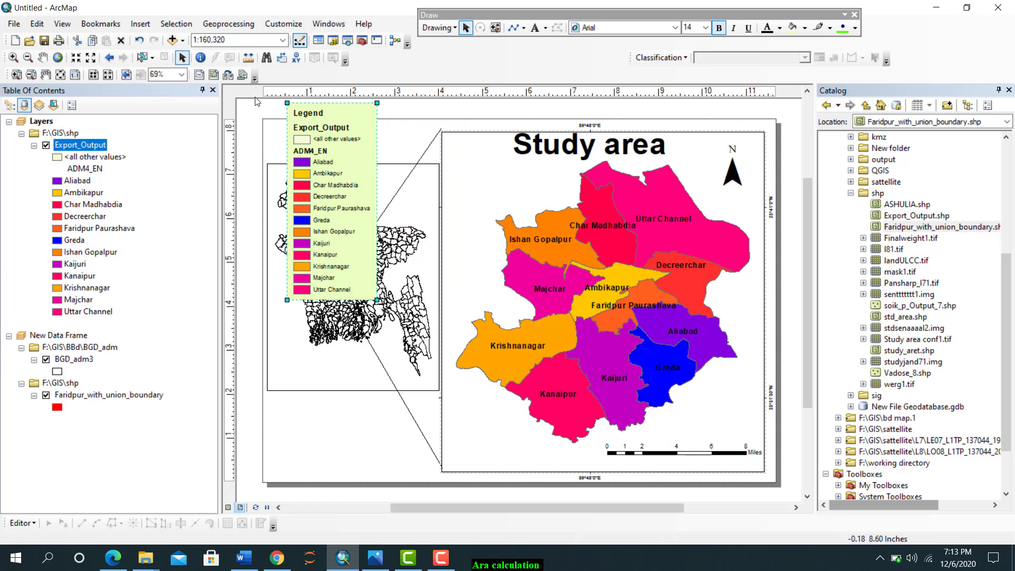
# Delete the legend from the layout
pyautogui.click(406, 129)
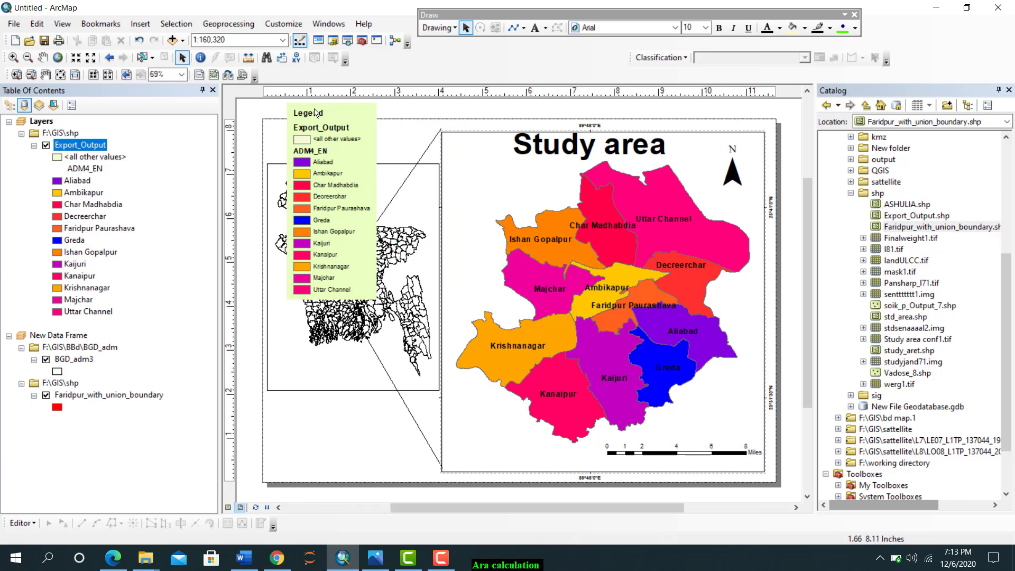
pyautogui.rightClick(352, 140)
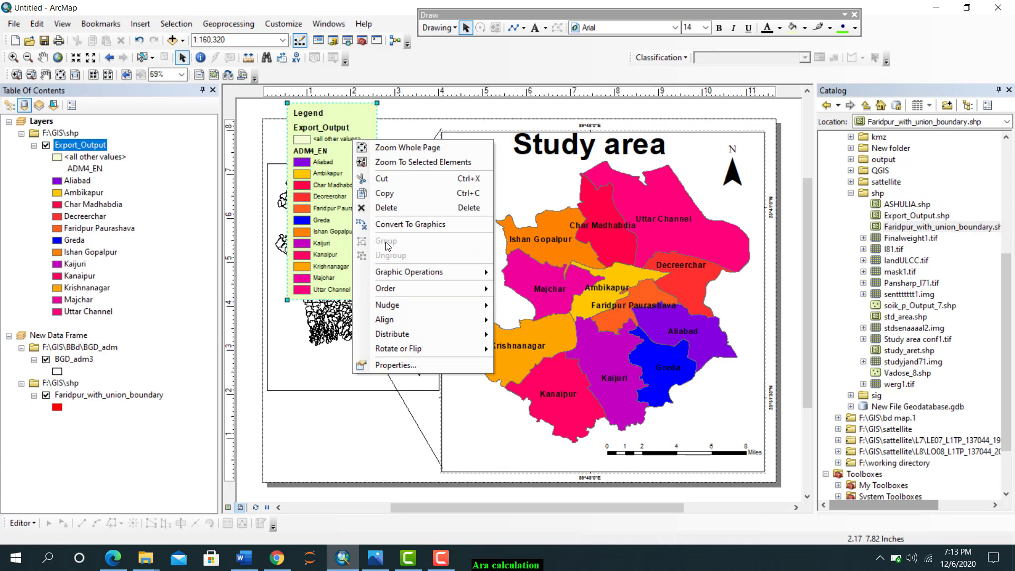
pyautogui.click(265, 110)
pyautogui.rightClick(329, 142)
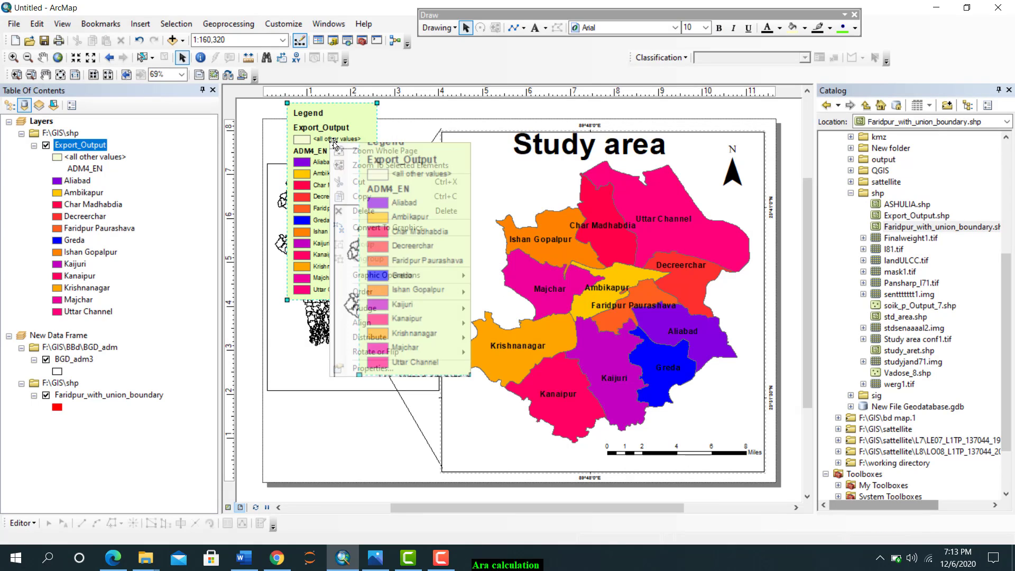
pyautogui.click(366, 210)
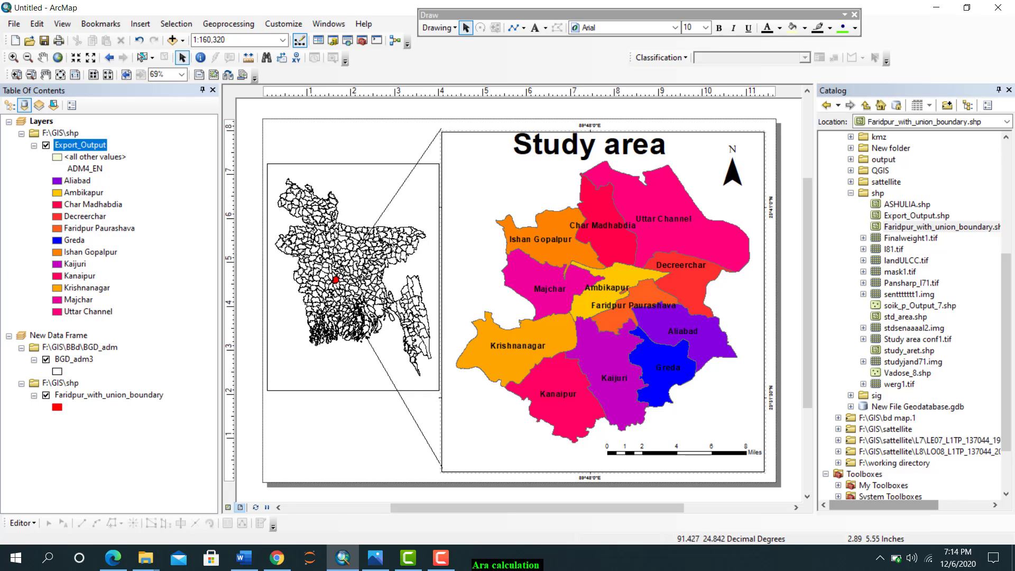
# Remove the Export_Output layer from the main data frame
pyautogui.rightClick(95, 146)
pyautogui.click(125, 166)
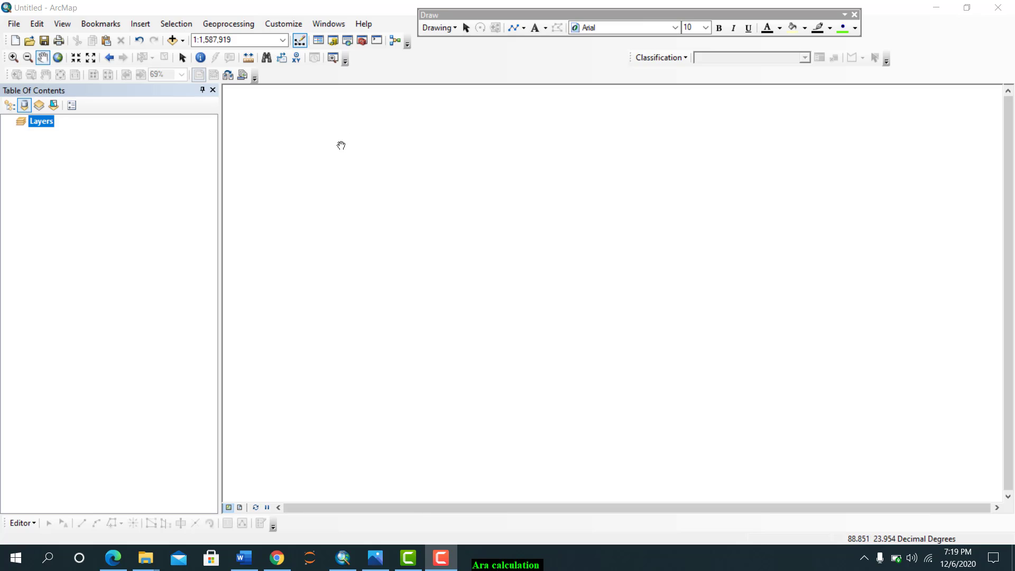
# Add the l8comp raster from New File Geodatabase.gdb in F:\GIS to the empty map
pyautogui.click(173, 44)
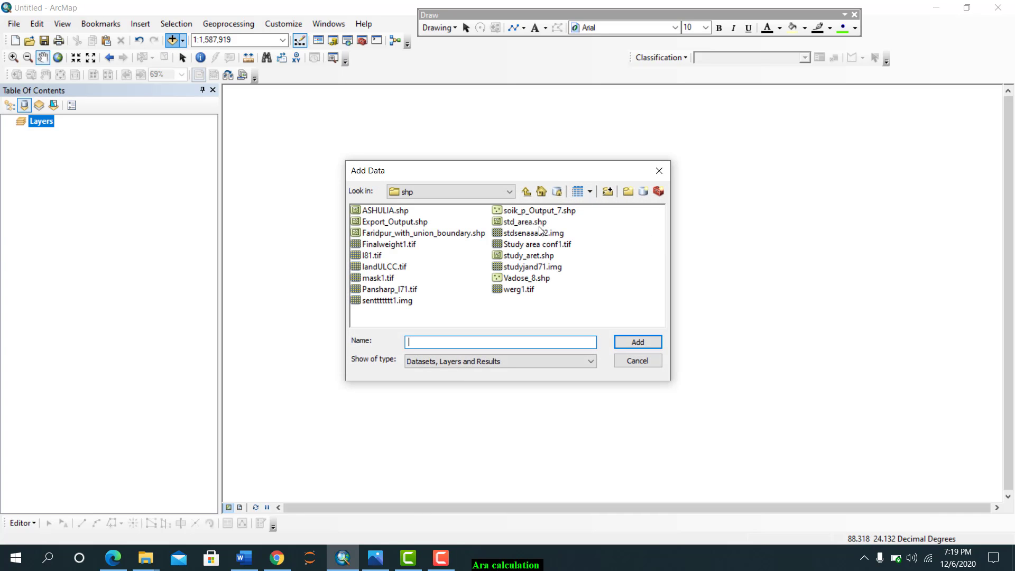
pyautogui.click(526, 193)
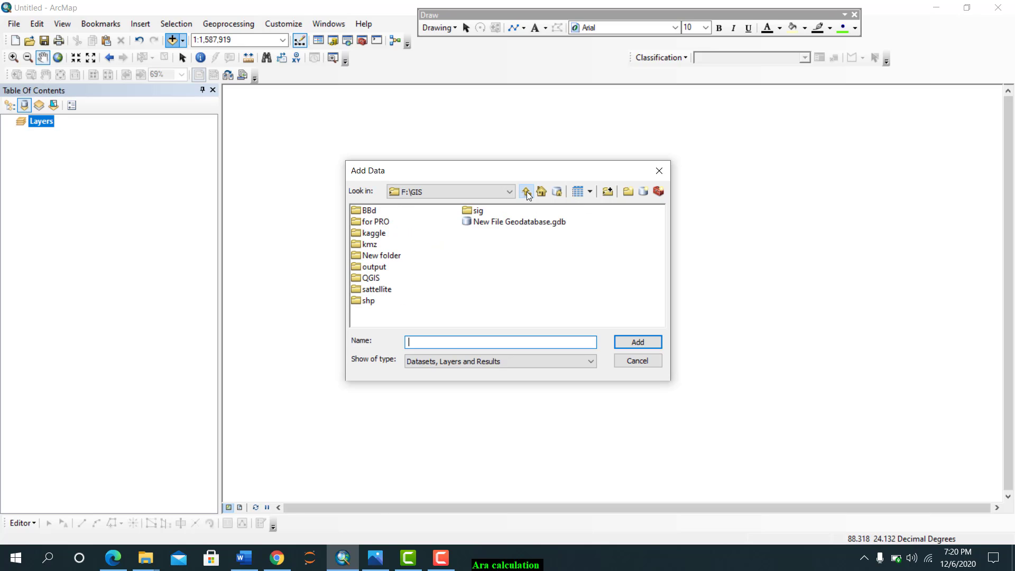
pyautogui.doubleClick(511, 221)
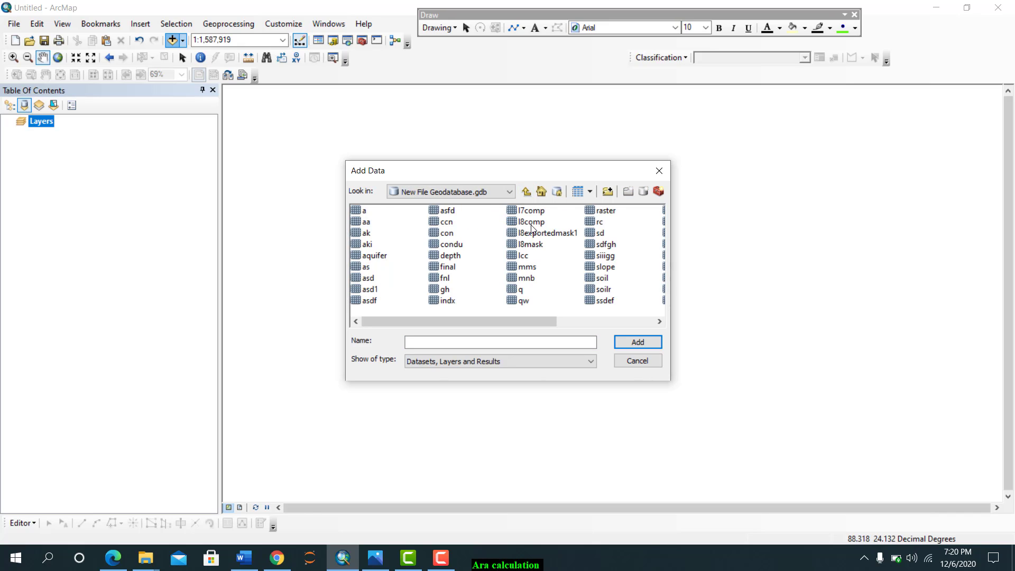
pyautogui.click(531, 221)
pyautogui.click(640, 342)
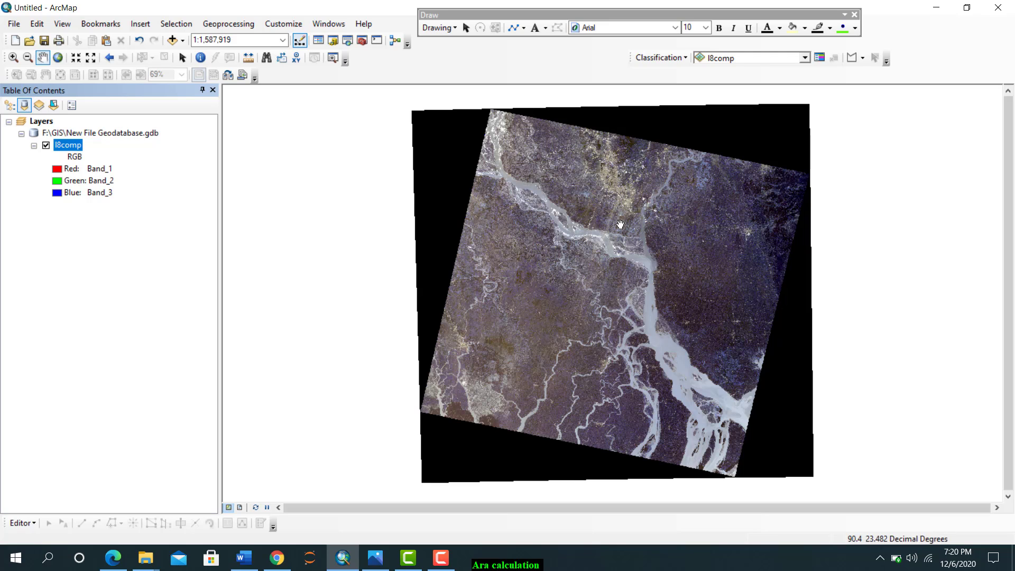
# Add Faridpur_with_union_boundary.shp from the F:\GIS\shp folder to the map
pyautogui.click(172, 41)
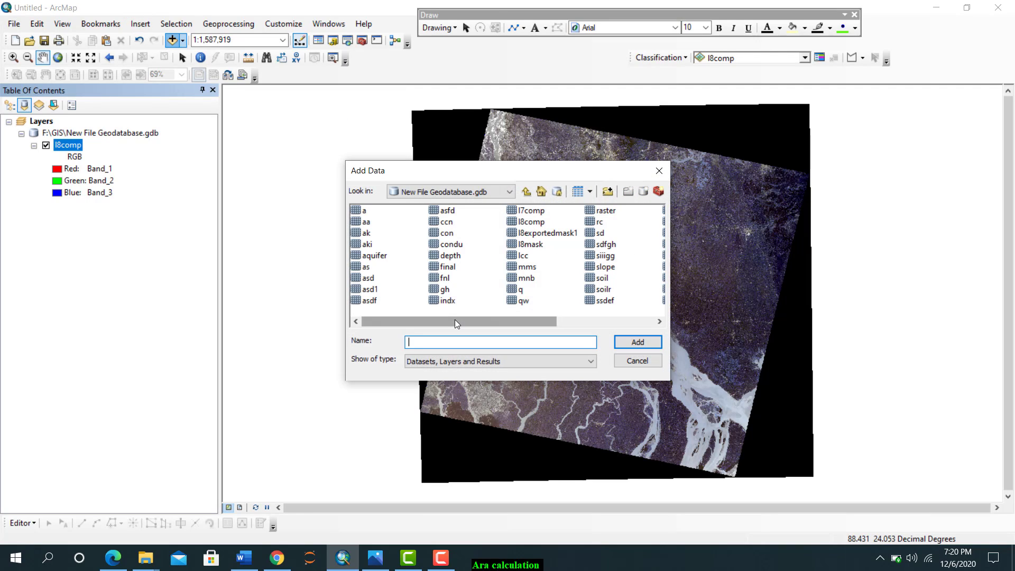
pyautogui.click(531, 195)
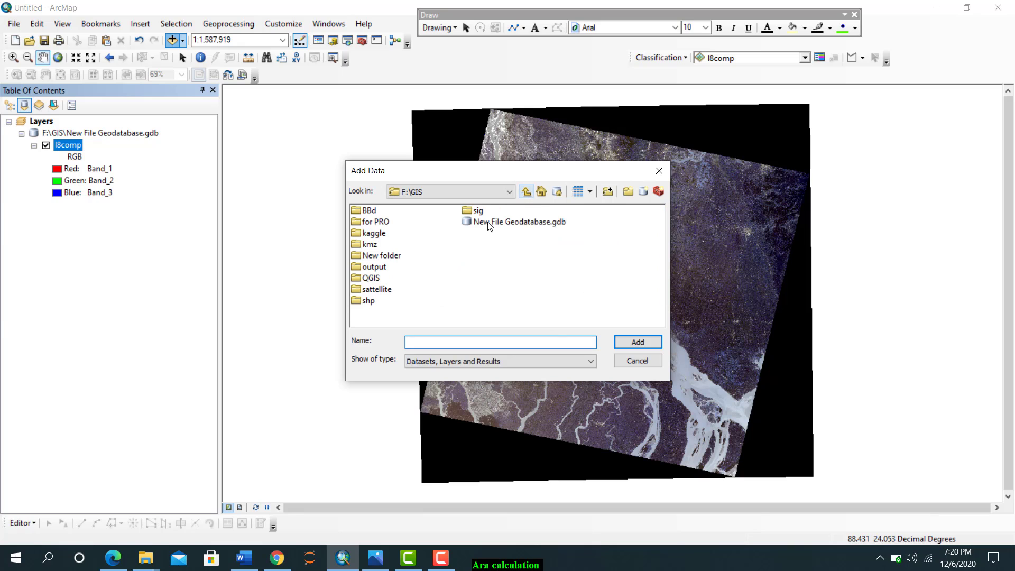
pyautogui.doubleClick(370, 302)
pyautogui.doubleClick(411, 233)
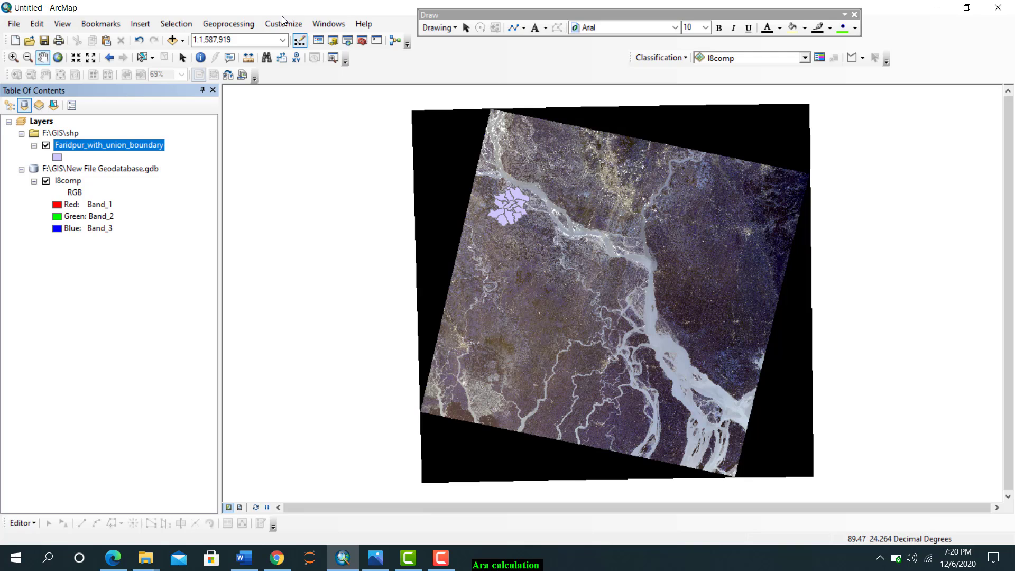
# Find the Extract by Mask tool and set l8comp as its input raster and Faridpur_with_union_boundary as its mask
pyautogui.click(325, 24)
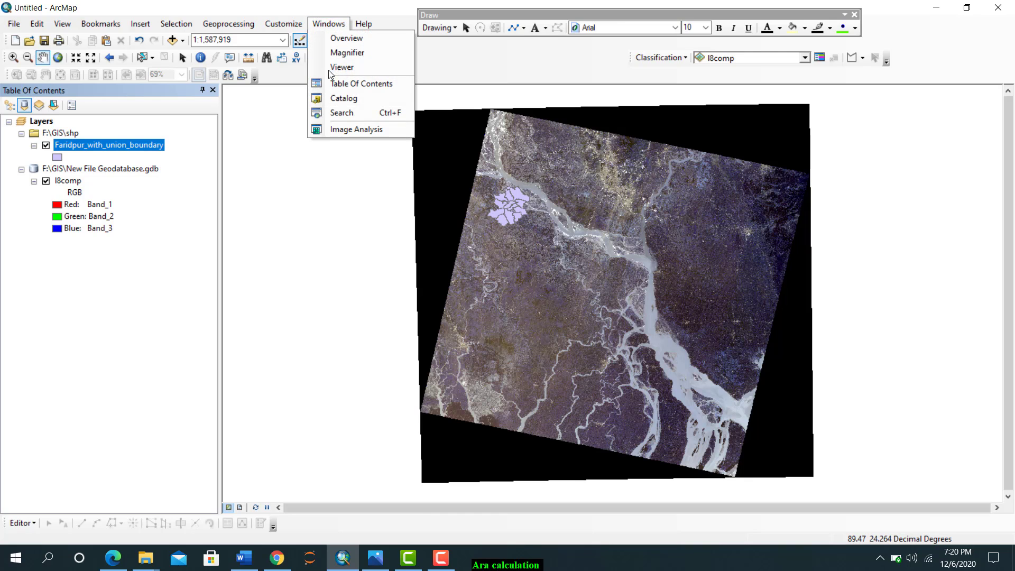
pyautogui.click(335, 113)
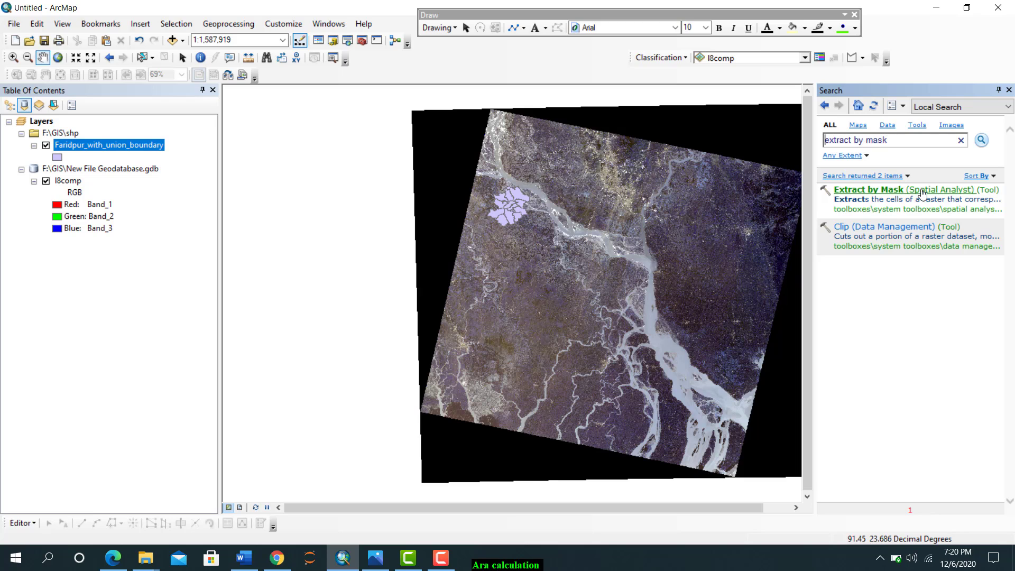
pyautogui.click(890, 195)
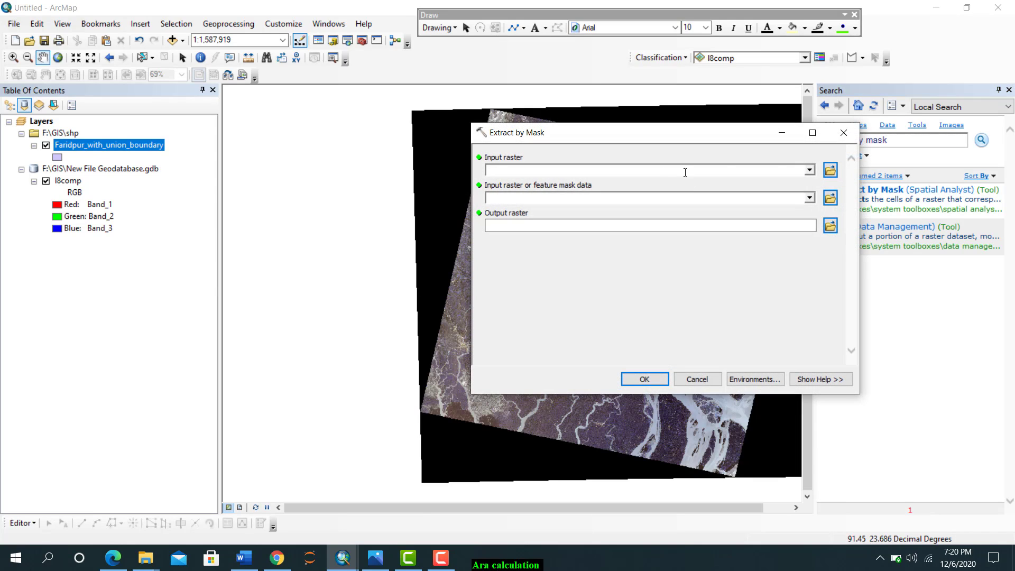
pyautogui.click(809, 169)
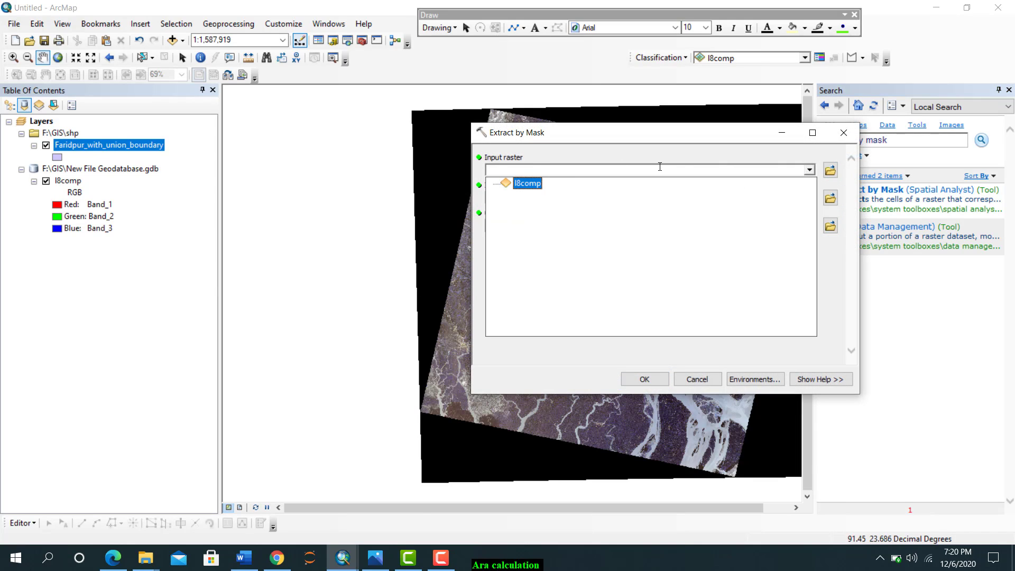
pyautogui.click(529, 184)
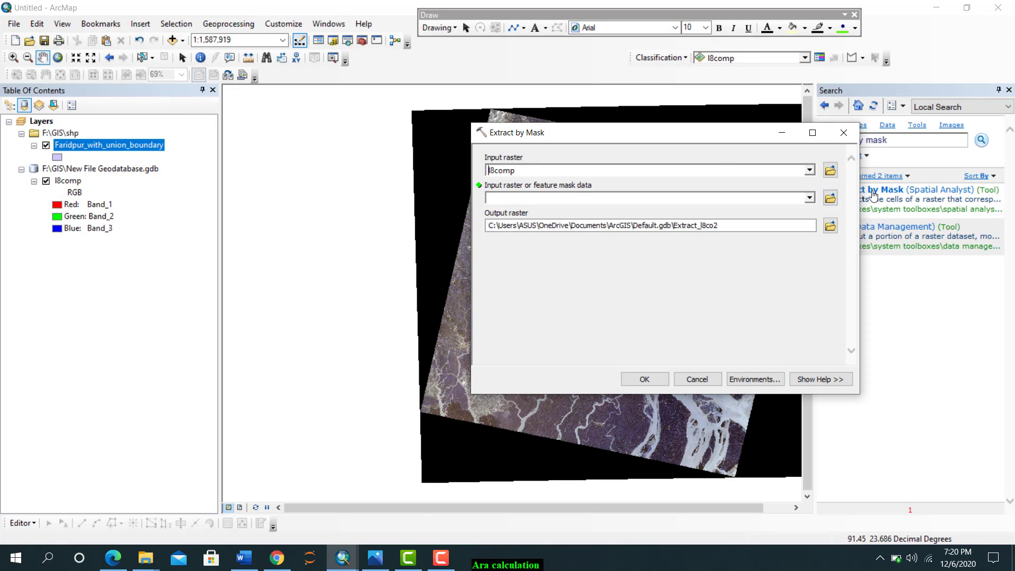
pyautogui.click(809, 198)
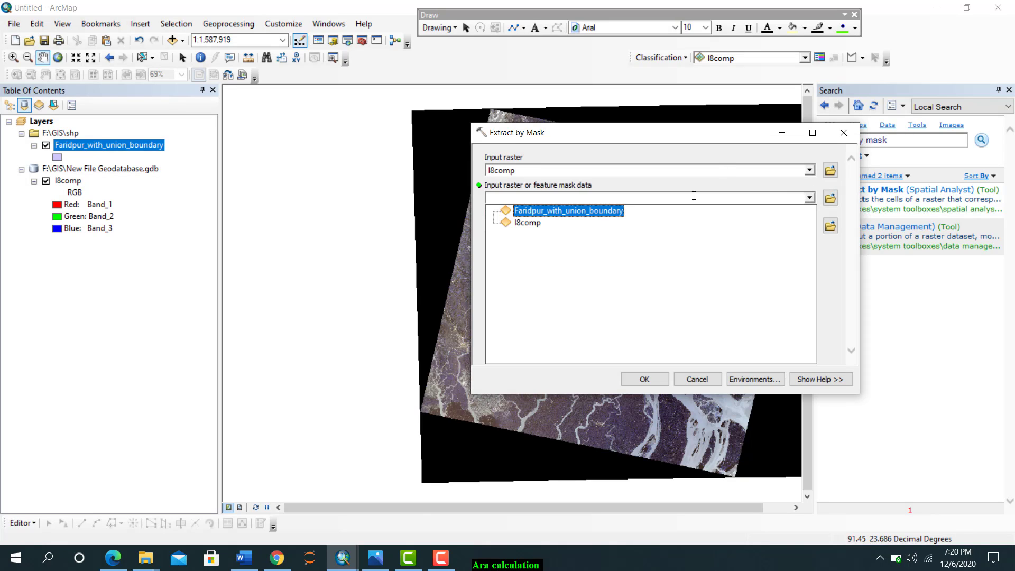
pyautogui.click(547, 211)
# Name the output raster loc in New File Geodatabase.gdb and run Extract by Mask
pyautogui.click(830, 226)
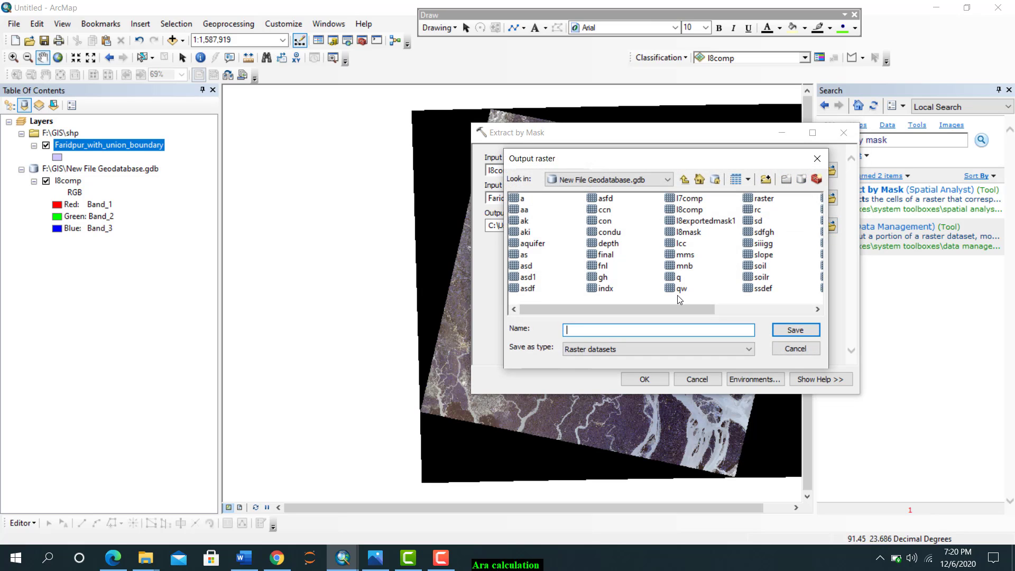
pyautogui.write('loc')
pyautogui.click(783, 332)
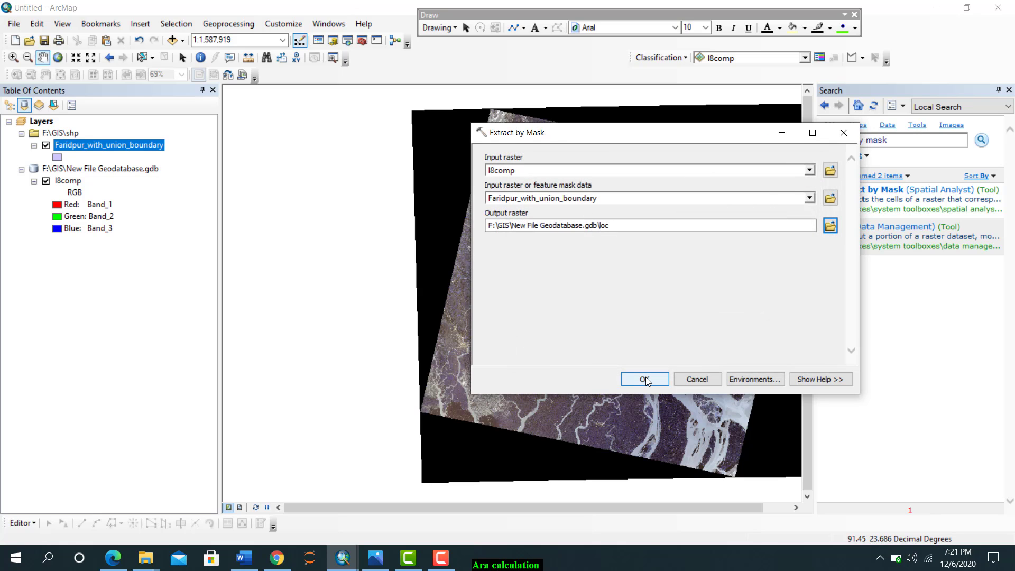
pyautogui.click(644, 380)
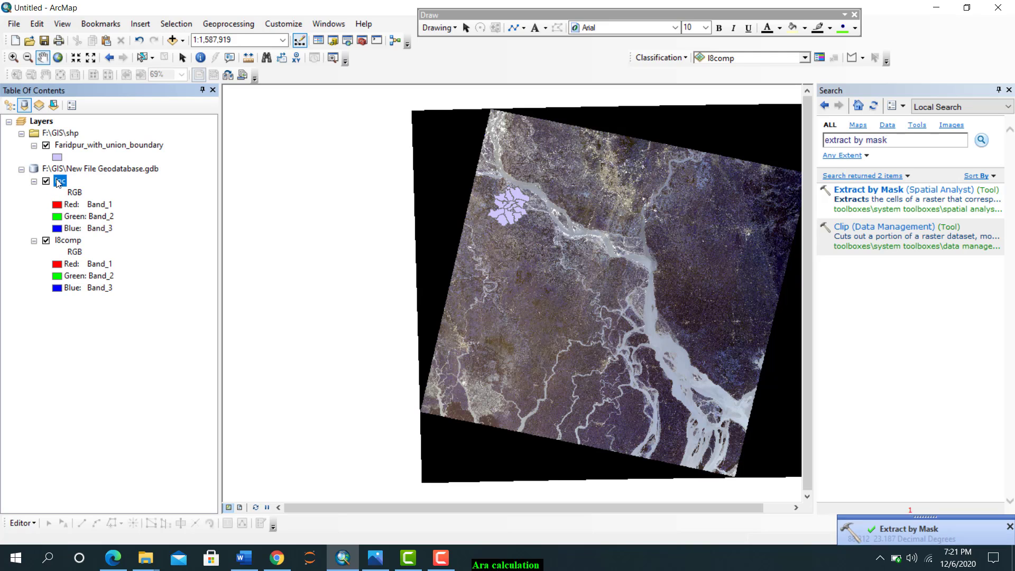
# Remove the l8comp and Faridpur_with_union_boundary layers from the map
pyautogui.rightClick(63, 239)
pyautogui.click(80, 260)
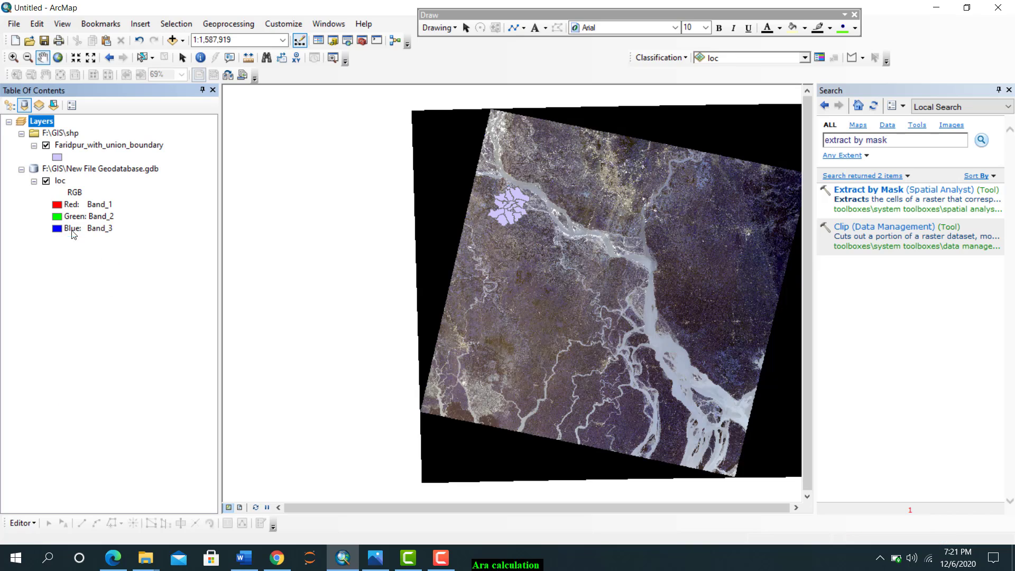
pyautogui.rightClick(64, 147)
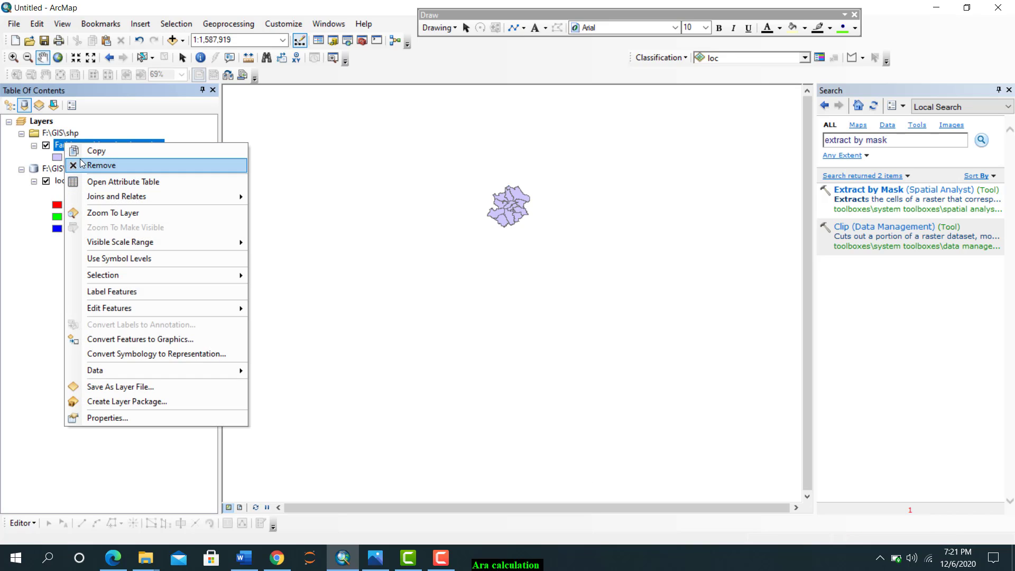
pyautogui.click(82, 164)
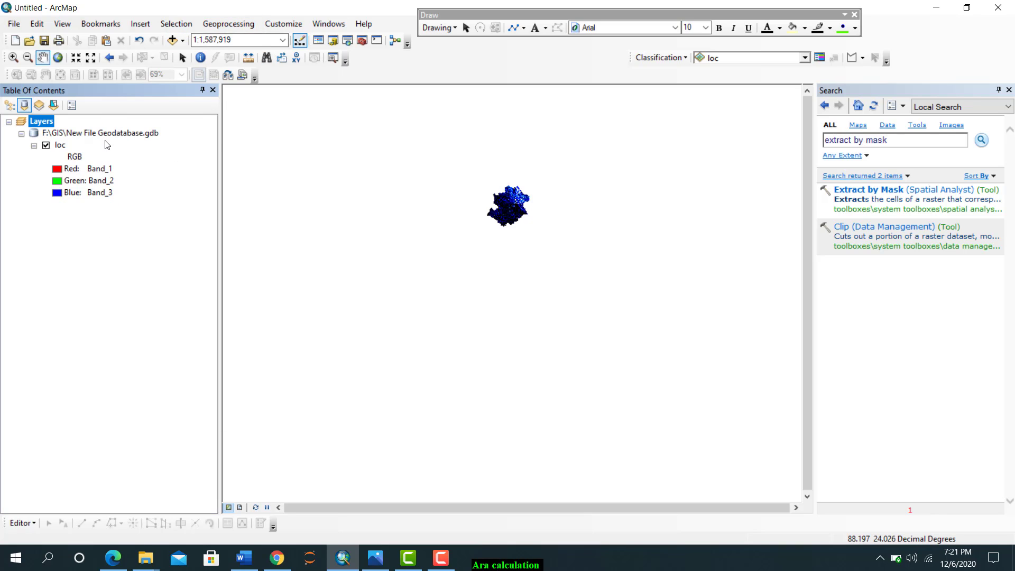
# Export the loc raster as the TIFF loc1.tif to F:\GIS\shp and add the exported data to the map
pyautogui.rightClick(62, 149)
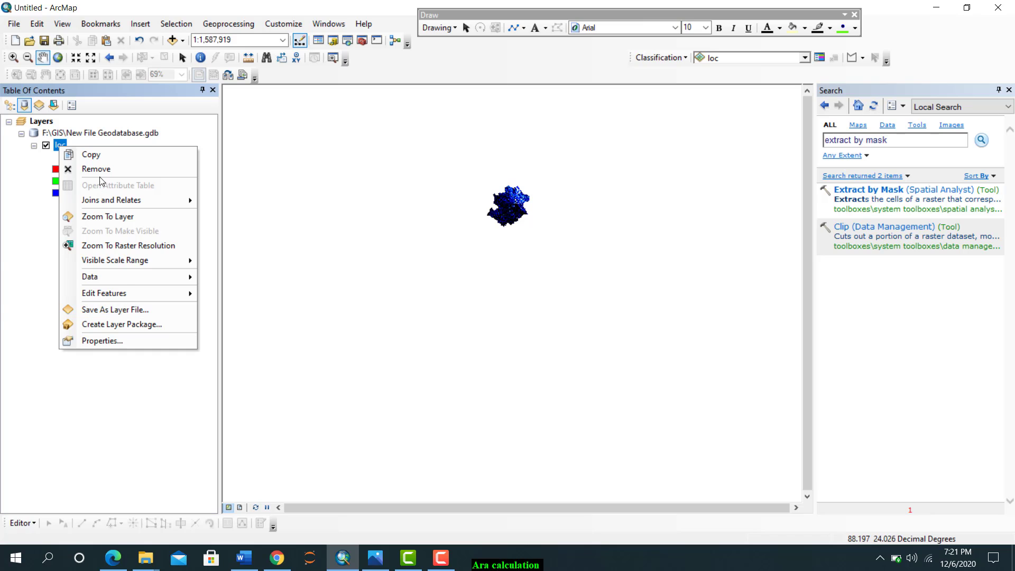
pyautogui.click(102, 217)
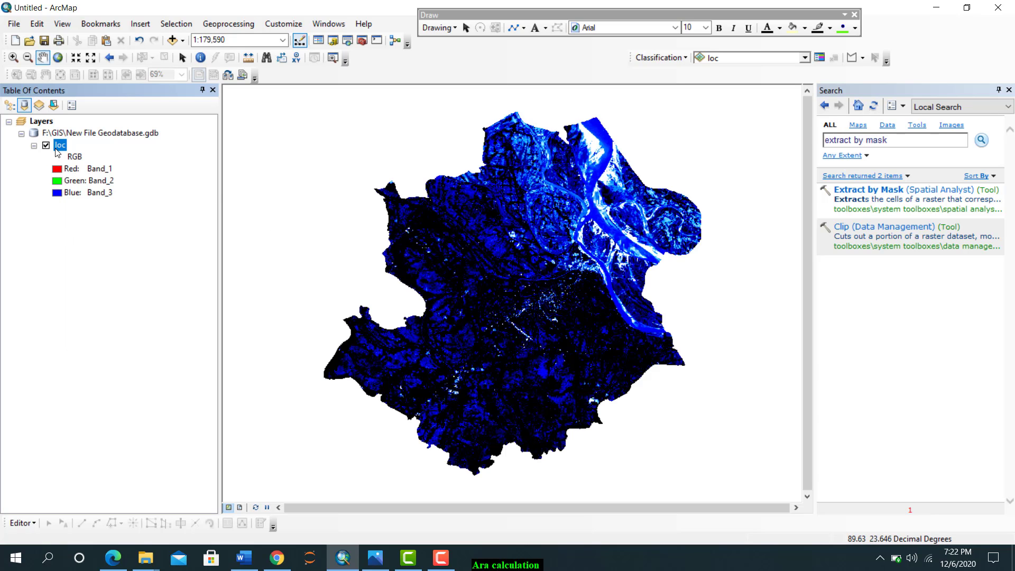
pyautogui.rightClick(56, 150)
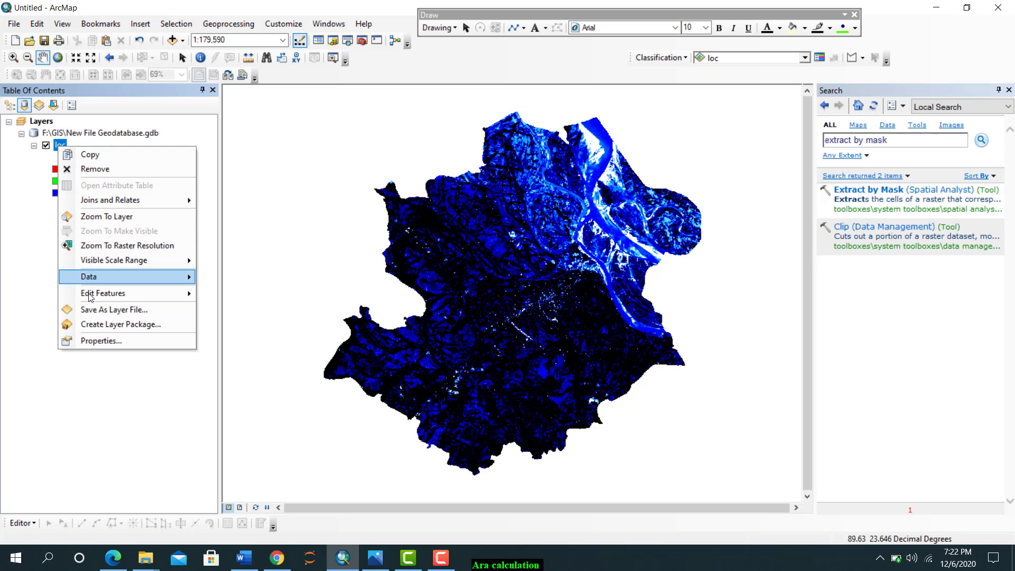
pyautogui.click(228, 293)
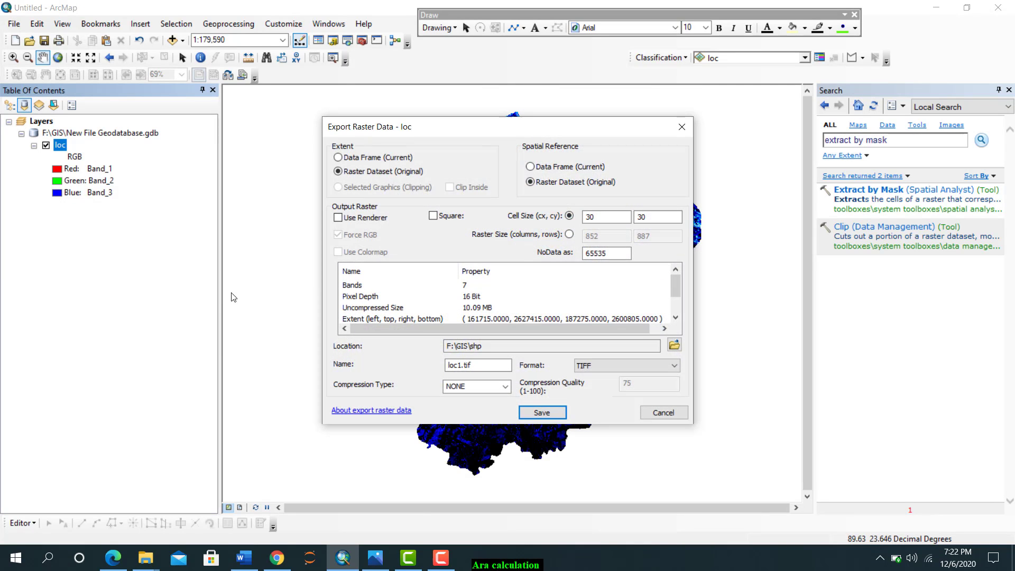
pyautogui.click(542, 413)
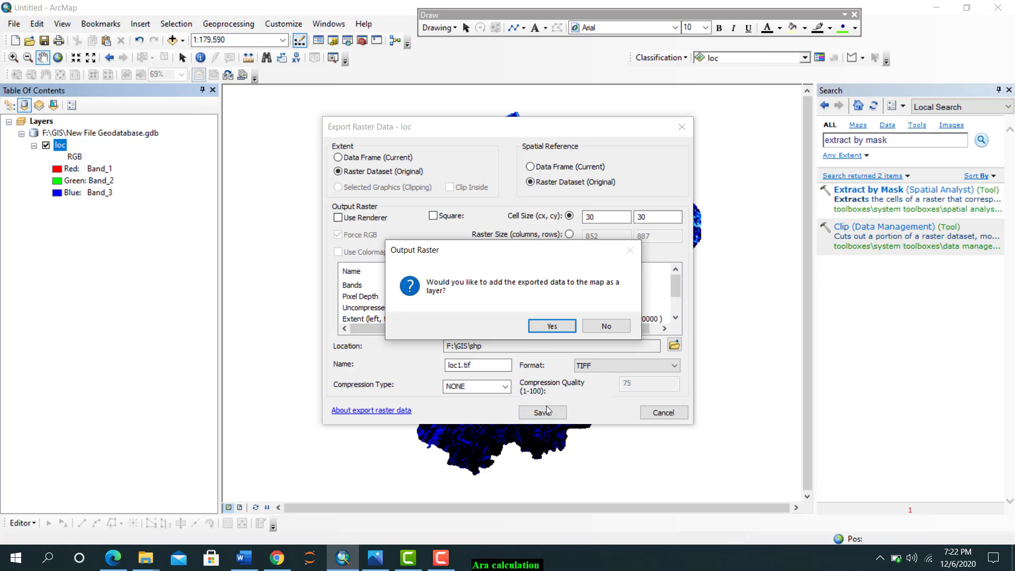
pyautogui.click(550, 327)
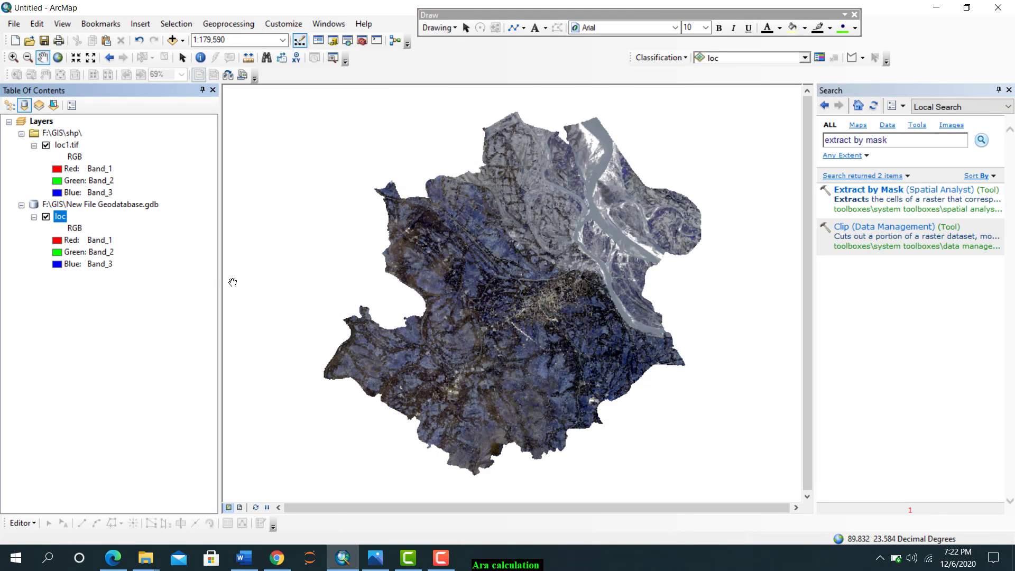
# Remove the loc layer and display loc1.tif with Band_7 as red, Band_5 as green and Band_3 as blue
pyautogui.rightClick(59, 217)
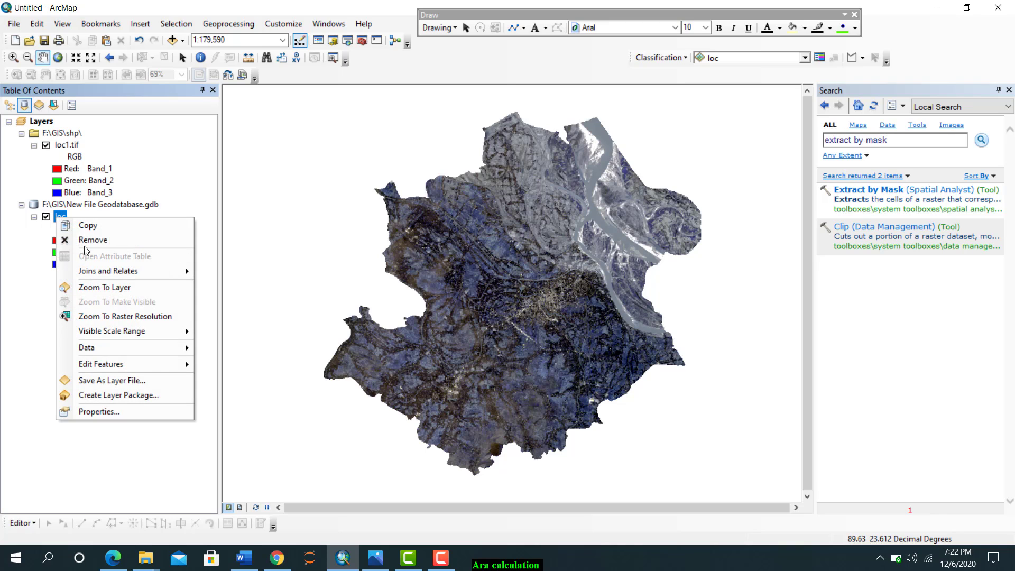
pyautogui.click(89, 237)
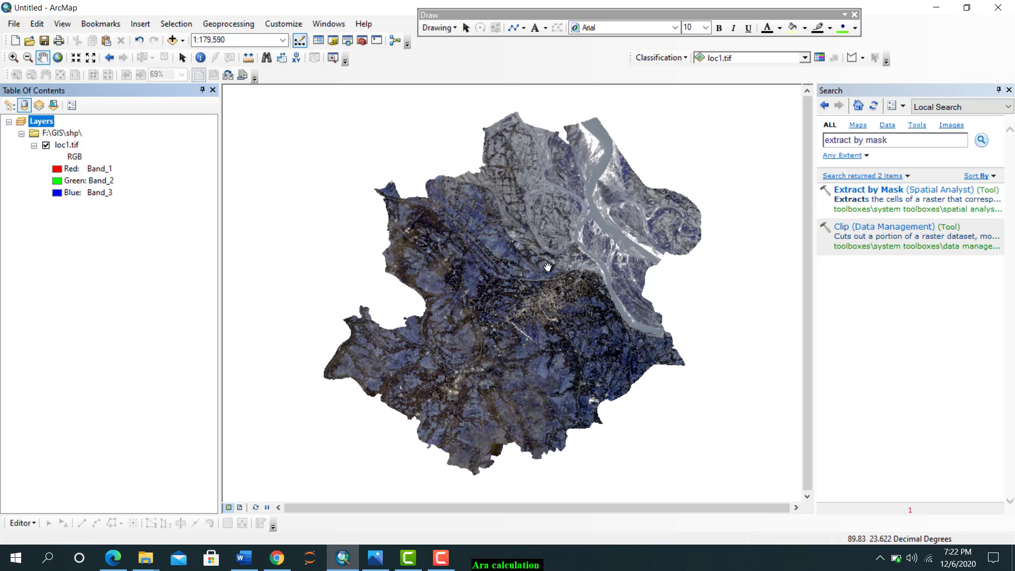
pyautogui.click(64, 170)
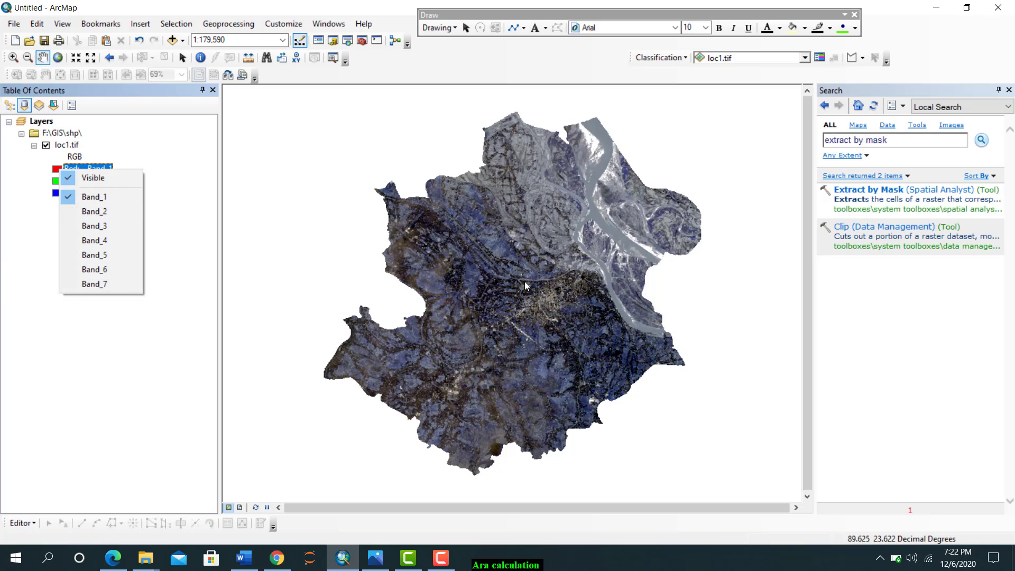
pyautogui.click(82, 285)
pyautogui.click(87, 180)
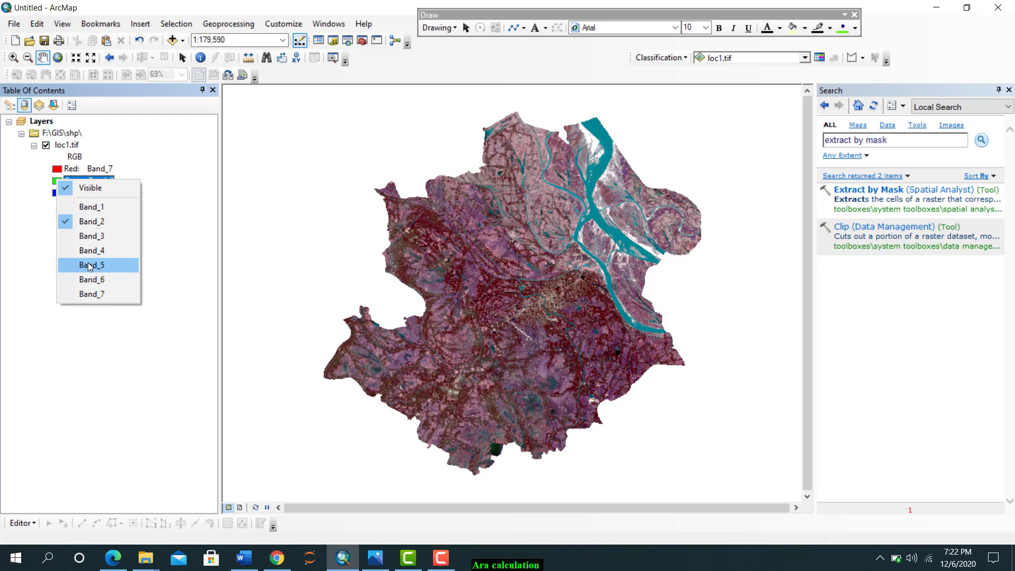
pyautogui.click(88, 265)
pyautogui.click(59, 192)
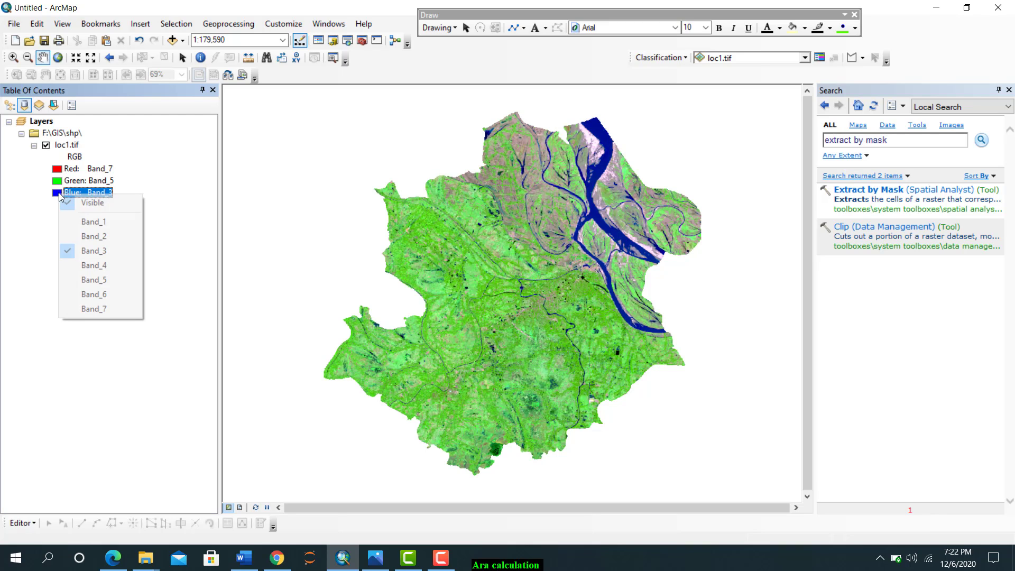
pyautogui.click(93, 250)
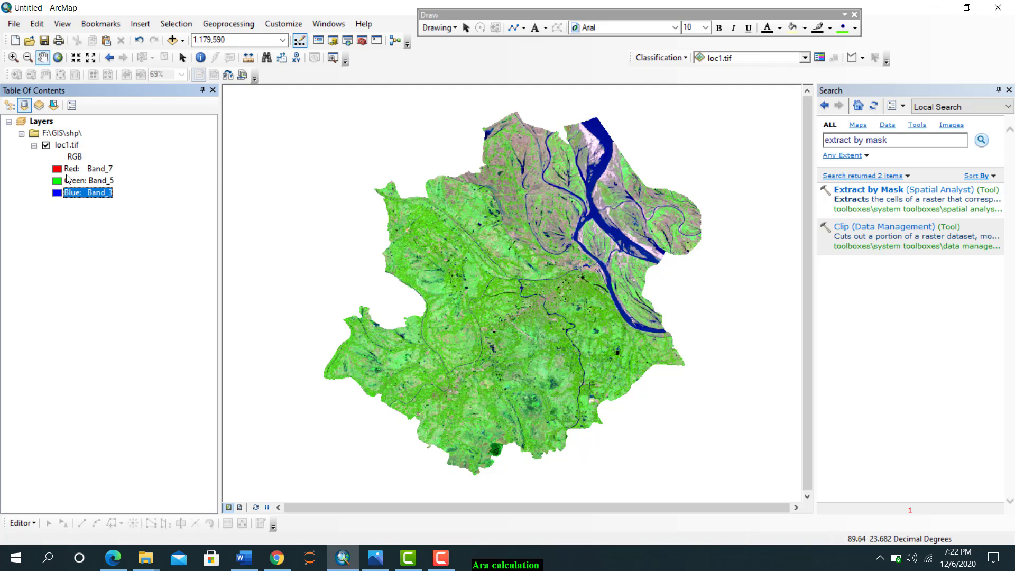
# Enable dynamic range adjustment (DRA) for the loc1.tif raster in Image Analysis
pyautogui.click(329, 24)
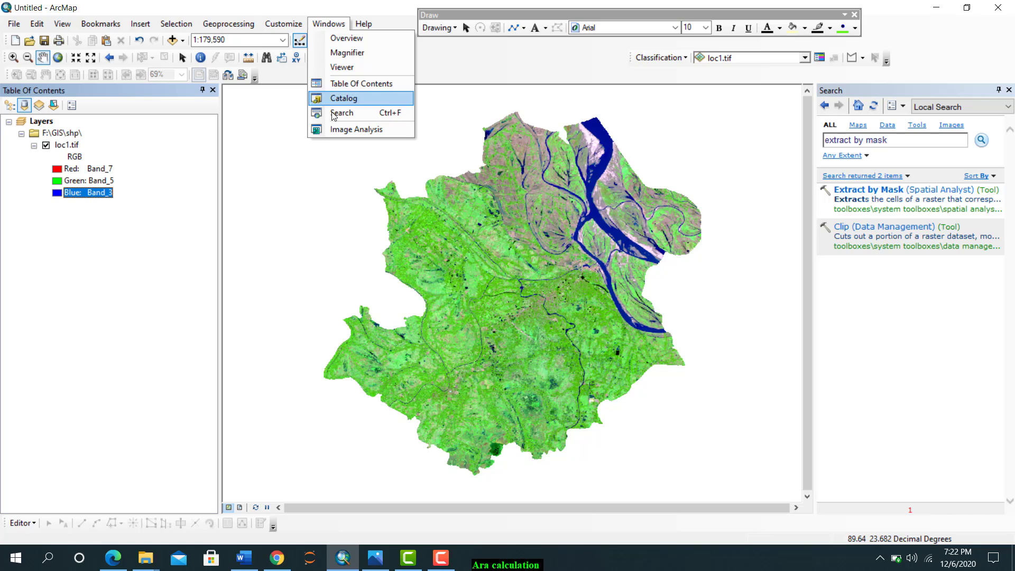
pyautogui.click(338, 129)
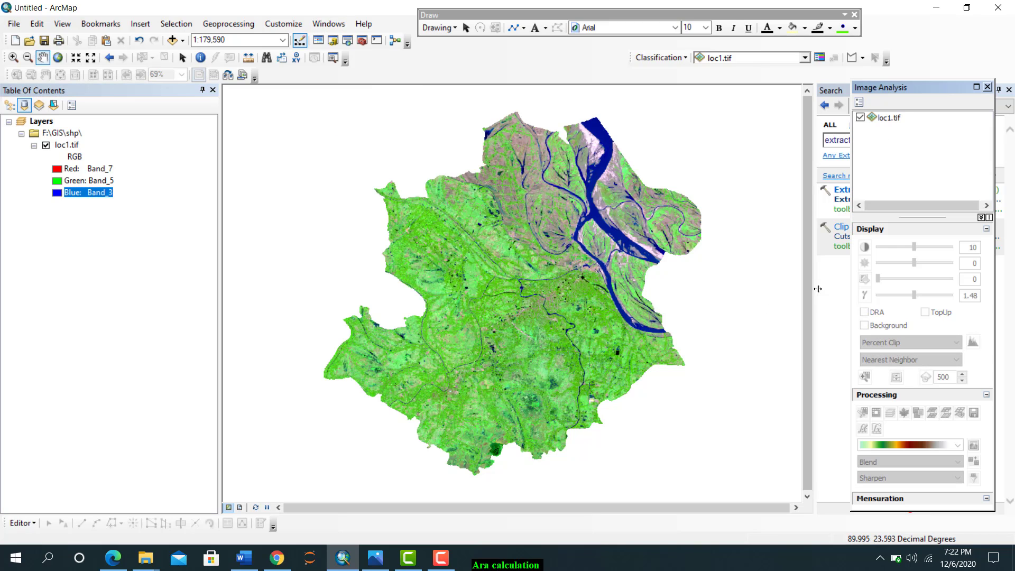
pyautogui.click(897, 119)
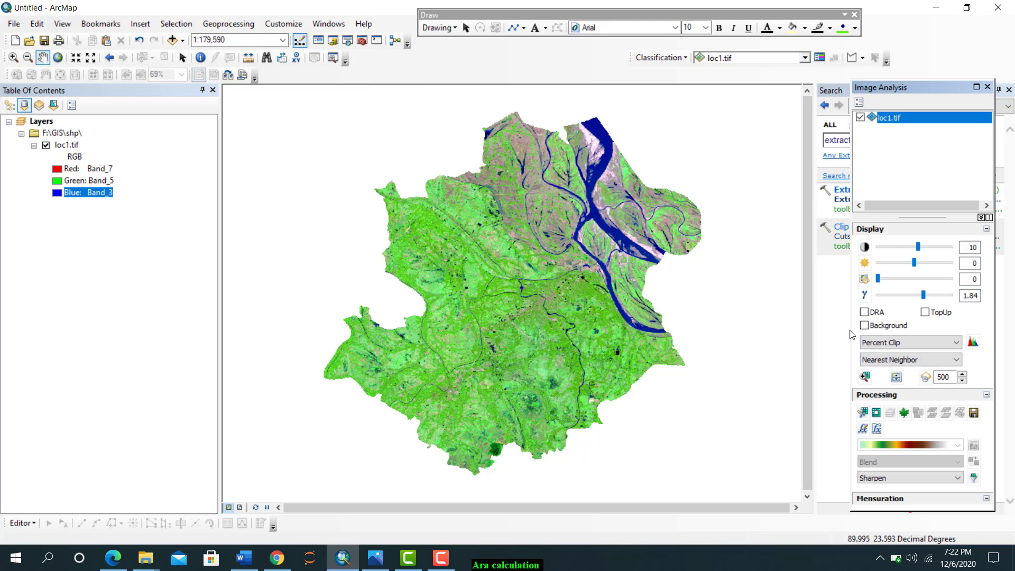
pyautogui.click(863, 314)
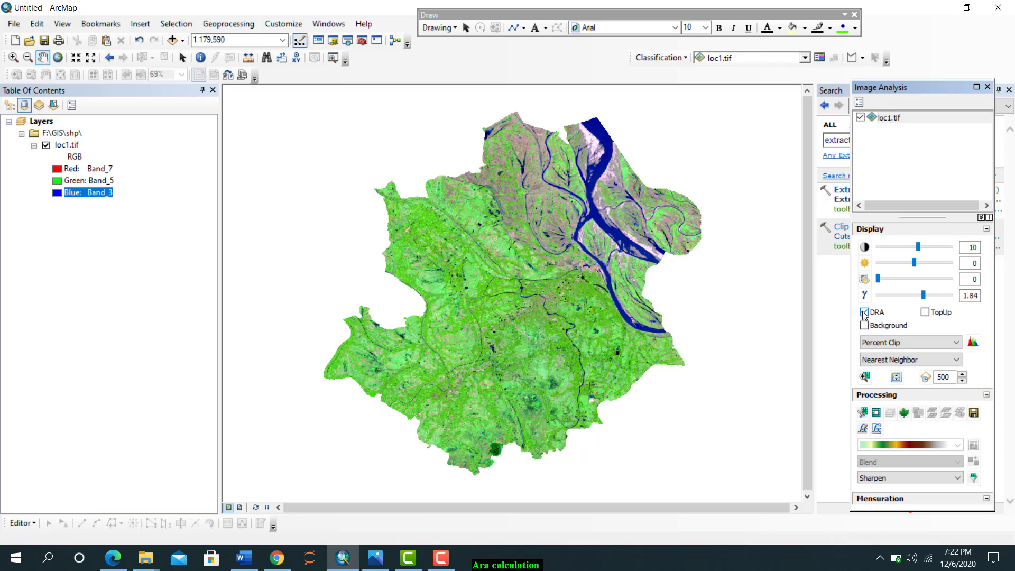
# Examine the rivers and built-up areas in the loc1.tif band composite up close, finishing at the full extent
pyautogui.scroll(2, 558, 276)
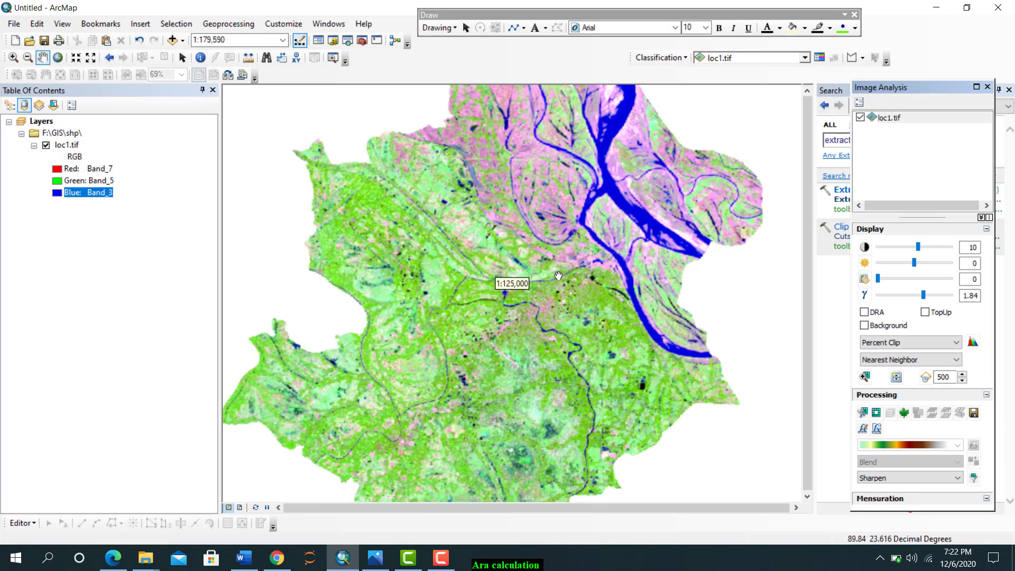
pyautogui.scroll(5, 550, 310)
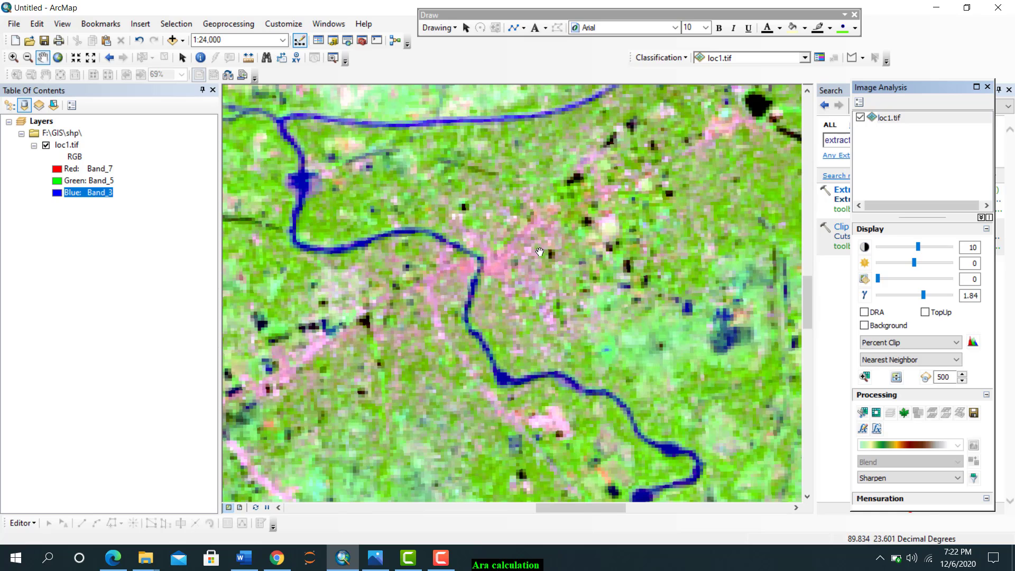
pyautogui.scroll(4, 509, 279)
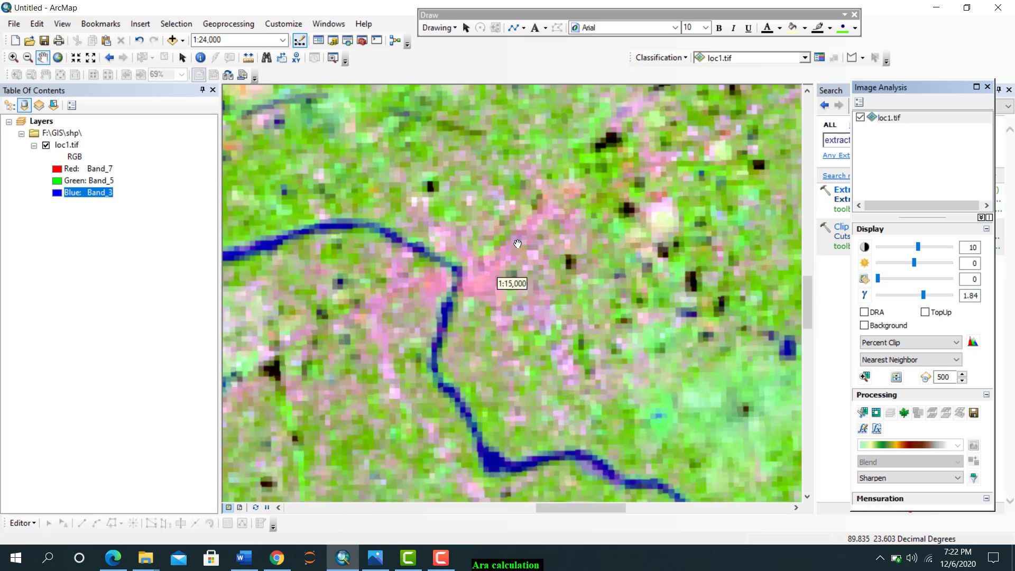
pyautogui.scroll(-6, 487, 291)
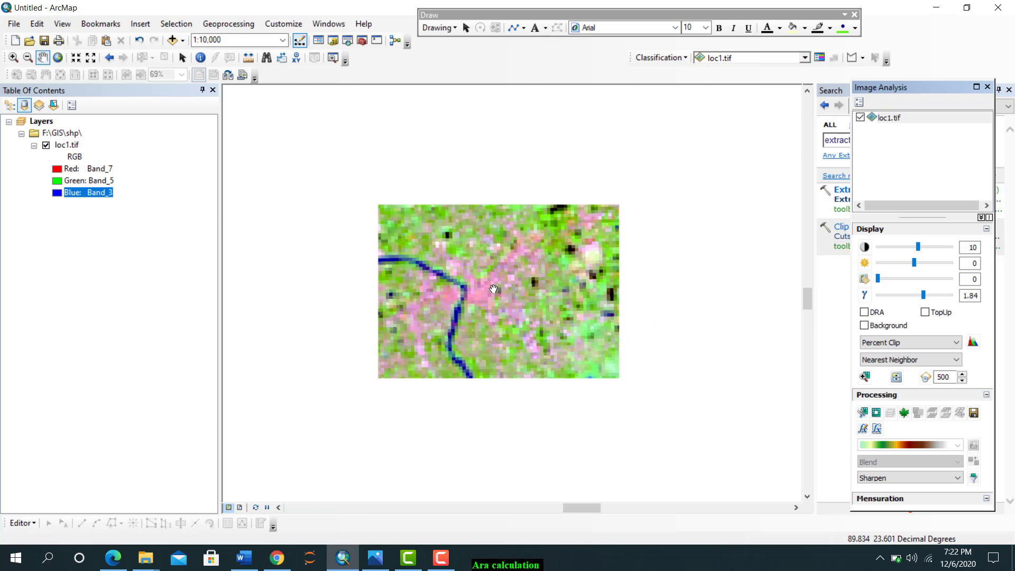
pyautogui.moveTo(687, 211); pyautogui.dragTo(561, 263)
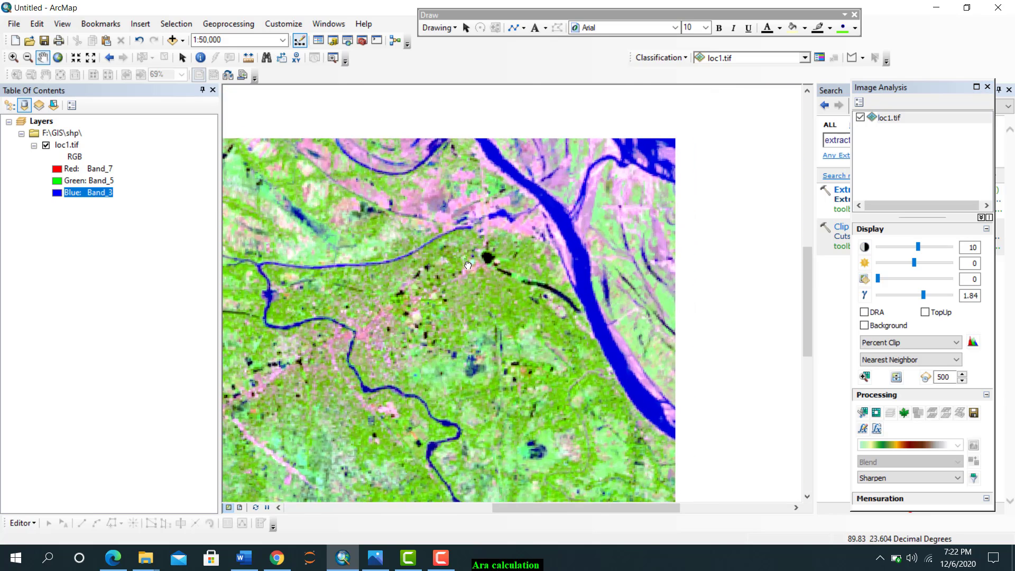
pyautogui.moveTo(653, 227); pyautogui.dragTo(478, 296)
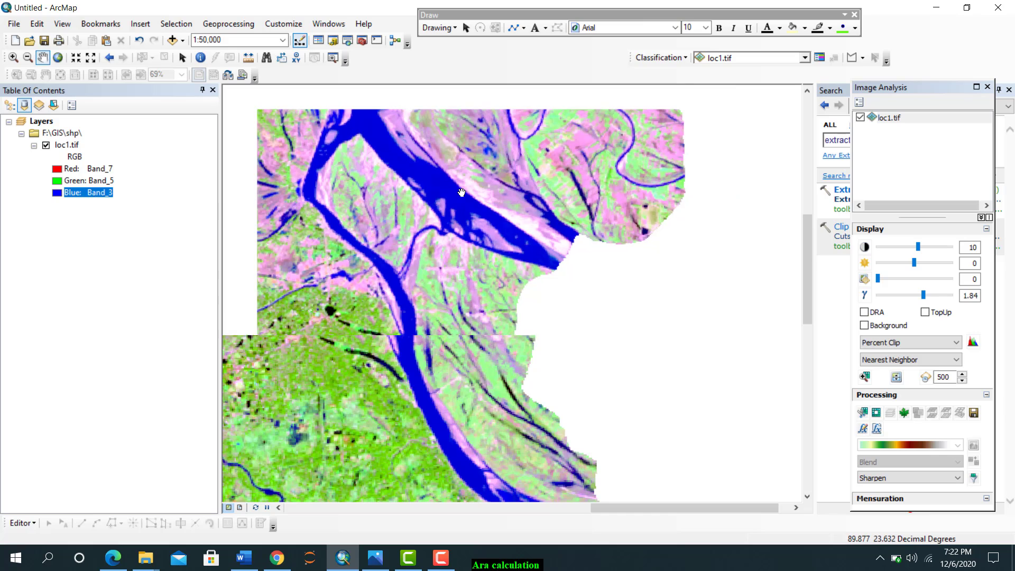
pyautogui.scroll(-3, 508, 284)
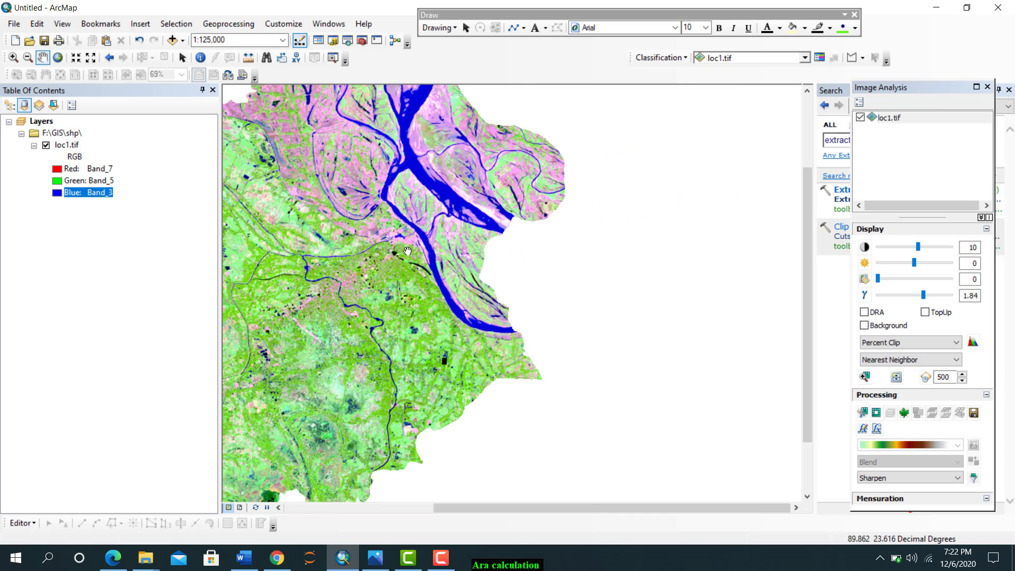
pyautogui.moveTo(360, 243); pyautogui.dragTo(483, 271)
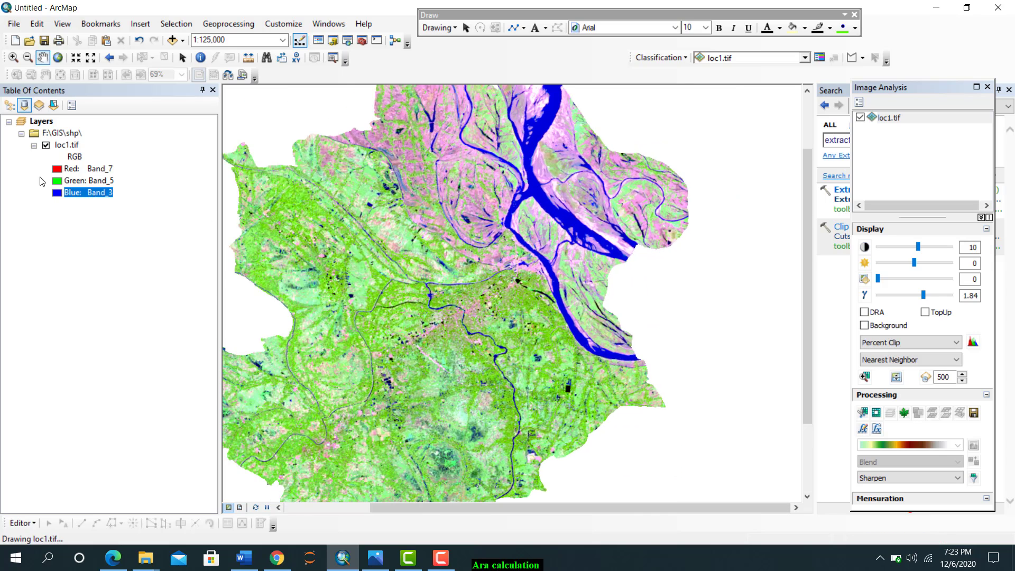
pyautogui.click(57, 57)
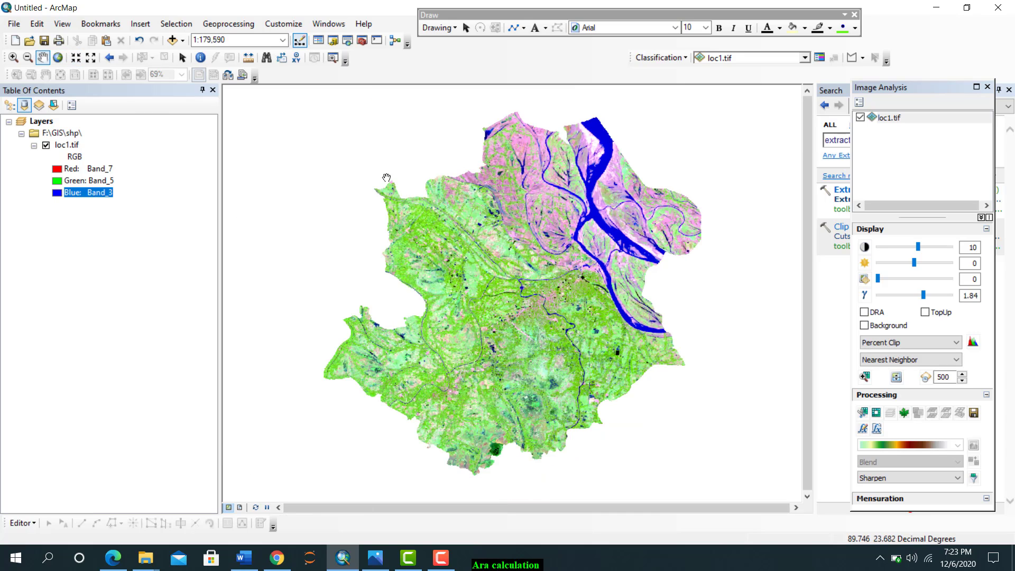
# Insert a new data frame in the page layout and place it over the meeting point of the diagonal lines beside the main map
pyautogui.click(240, 507)
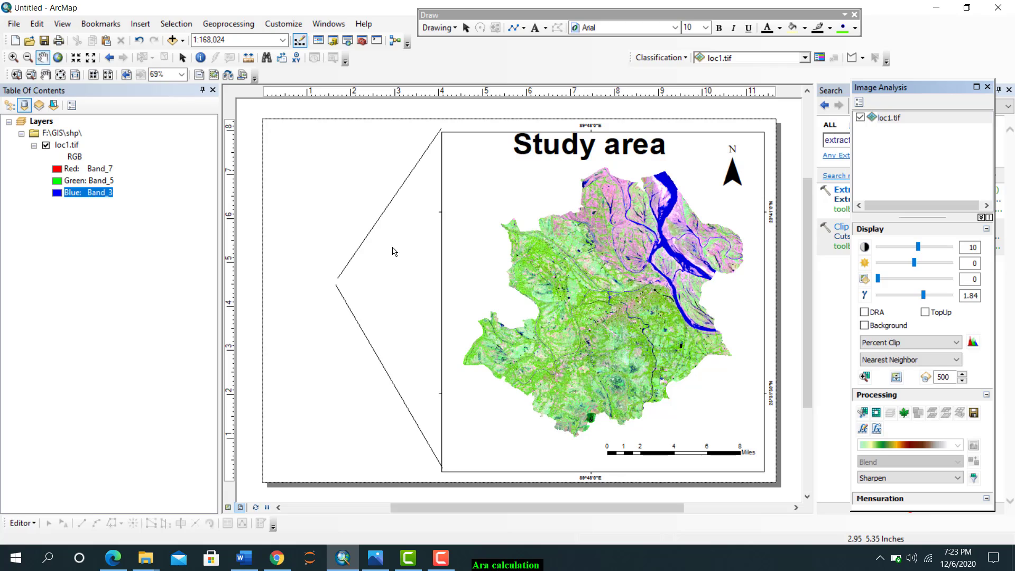
pyautogui.click(465, 28)
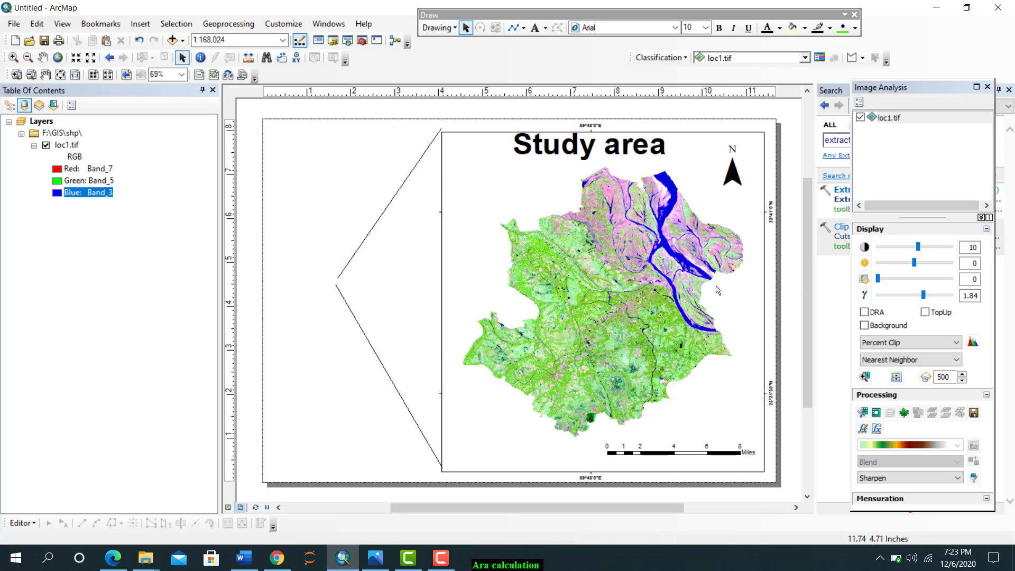
pyautogui.click(652, 287)
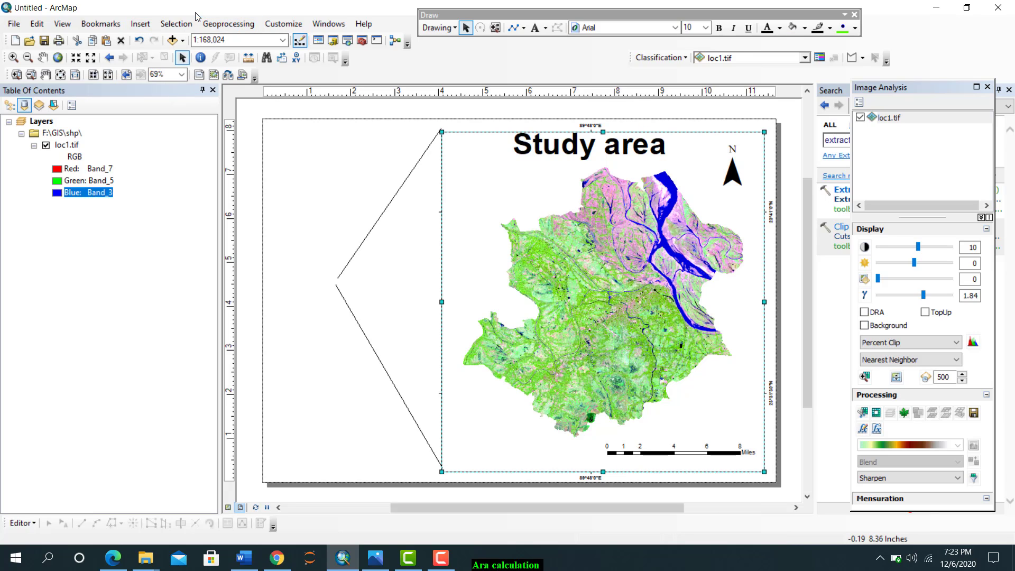
pyautogui.click(141, 24)
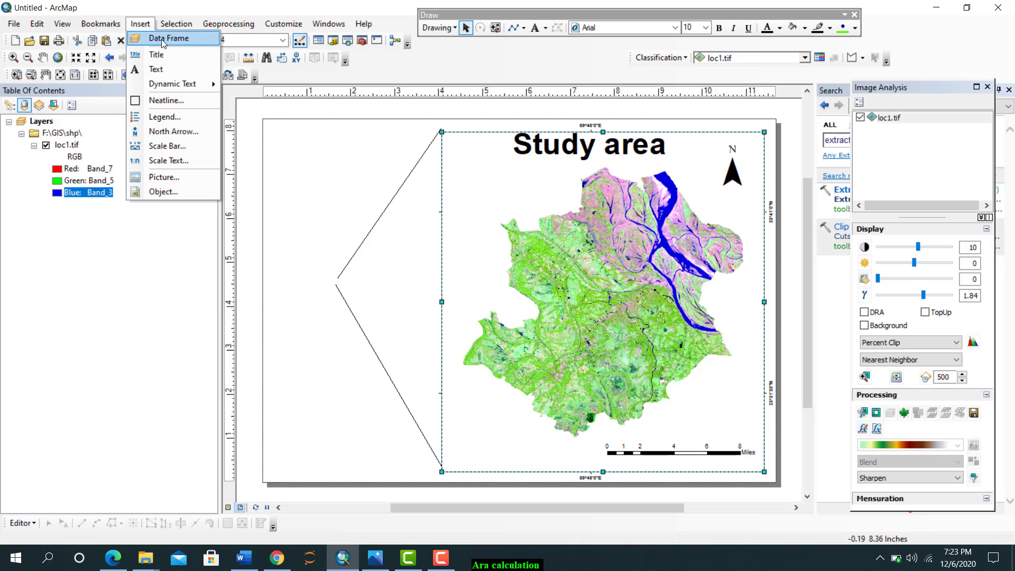
pyautogui.click(162, 39)
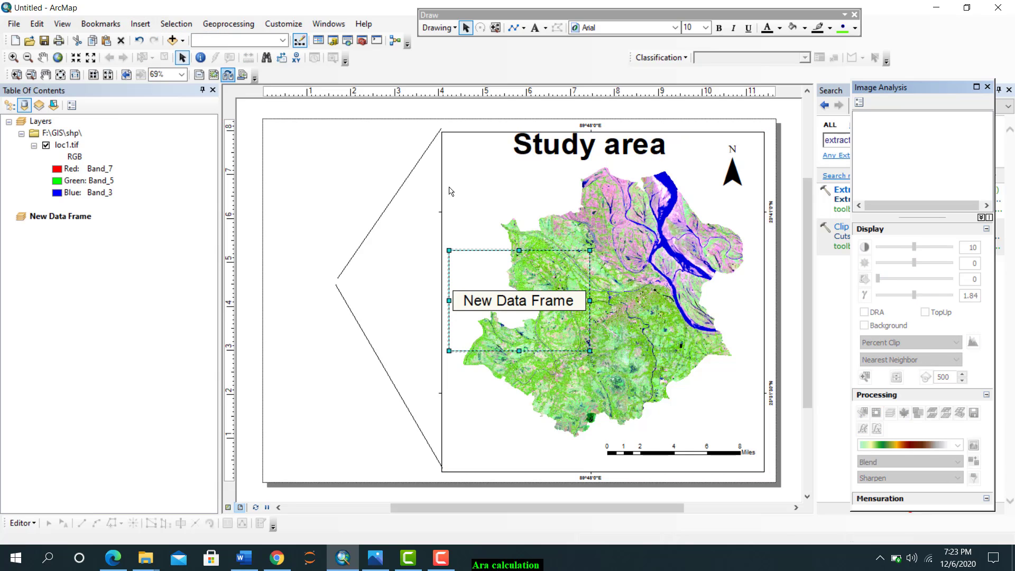
pyautogui.moveTo(523, 288); pyautogui.dragTo(341, 270)
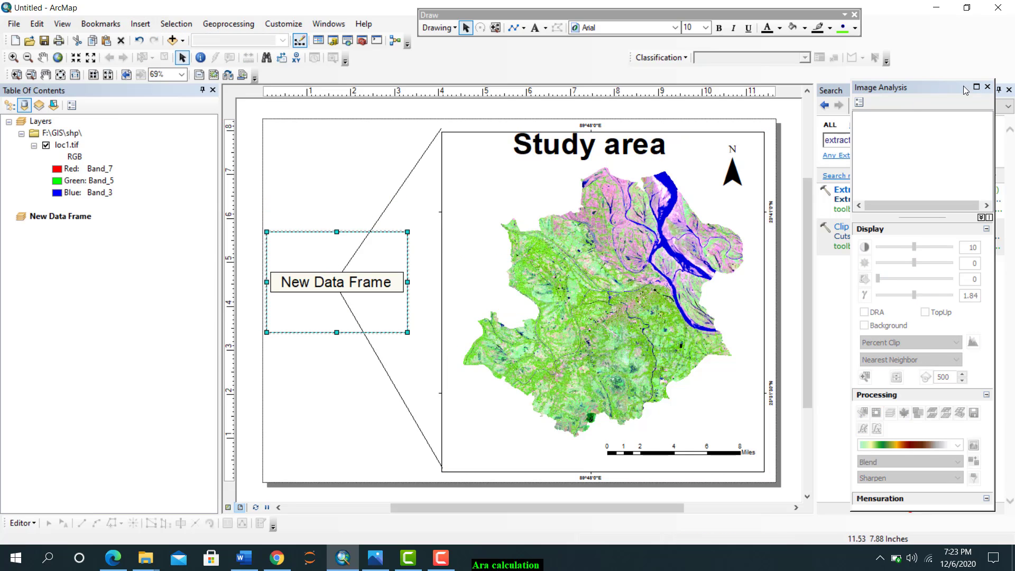
# Add the BGD_adm3.shp shapefile from the BGD_adm folder to New Data Frame
pyautogui.click(987, 87)
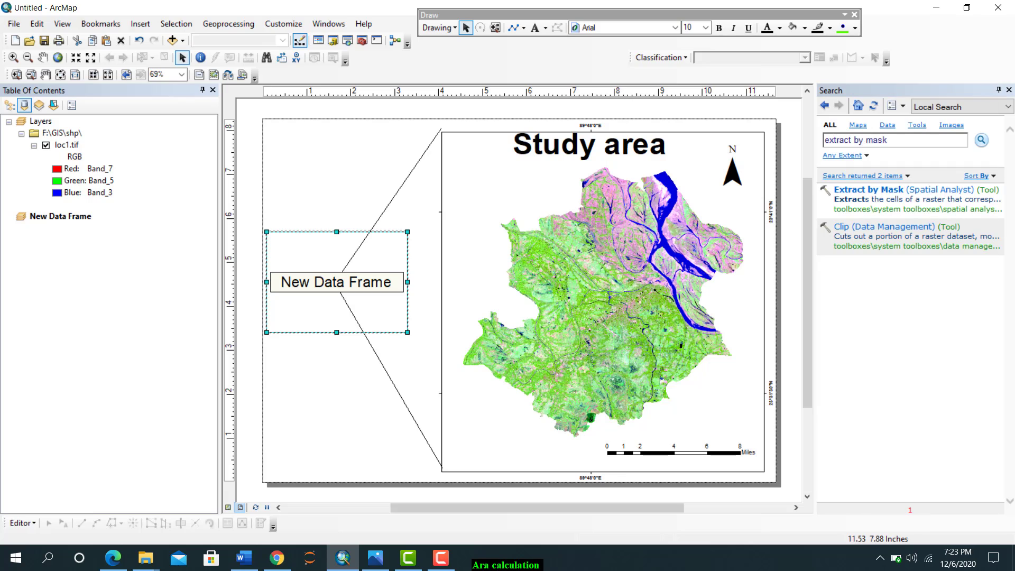
pyautogui.click(1008, 91)
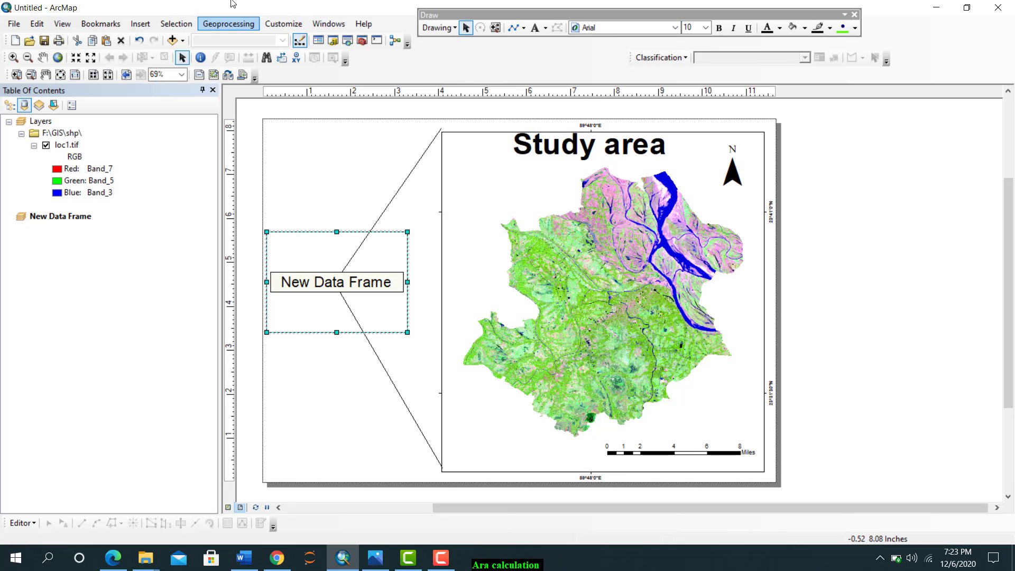
pyautogui.click(330, 43)
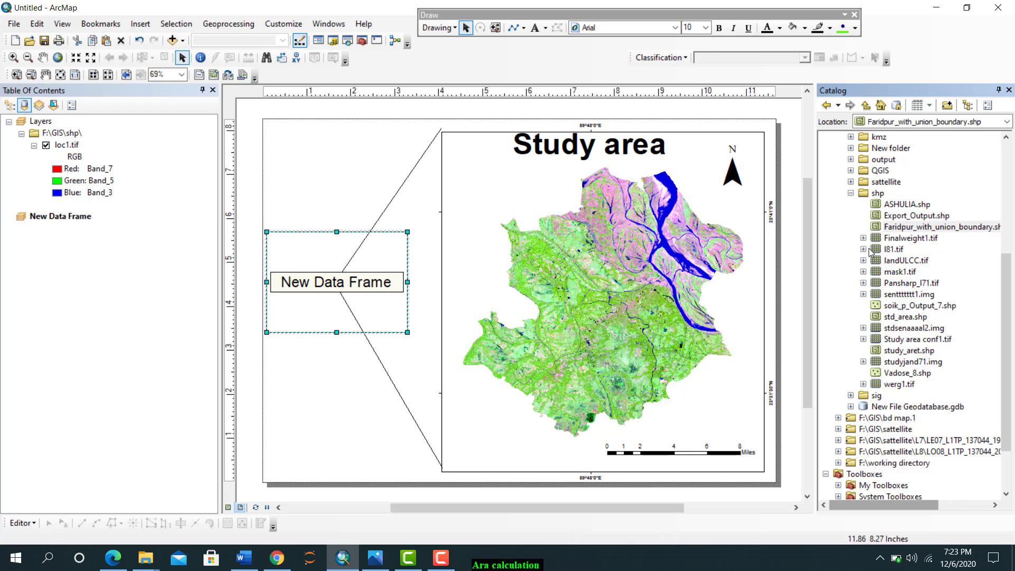
pyautogui.scroll(2, 858, 181)
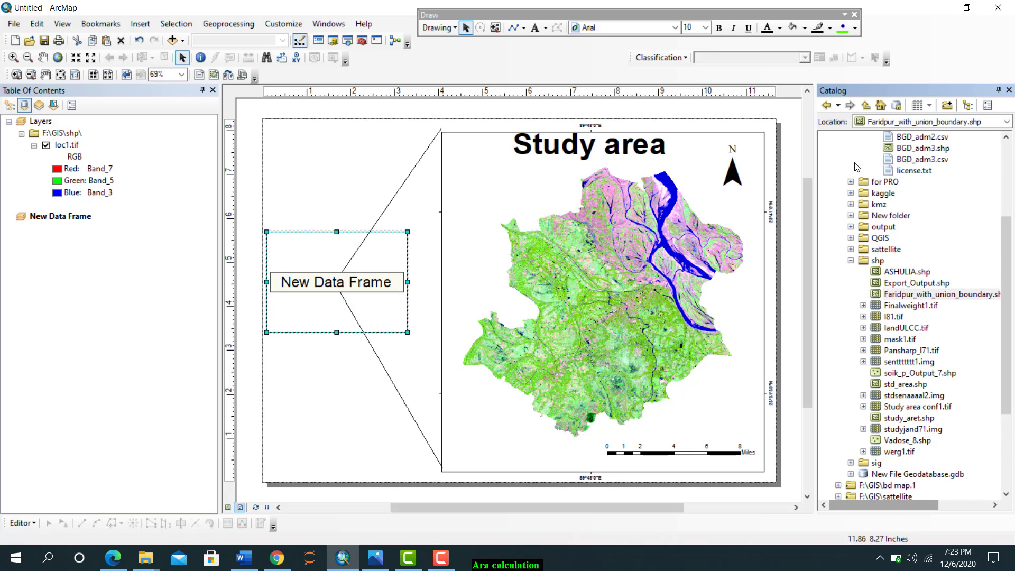
pyautogui.scroll(2, 867, 209)
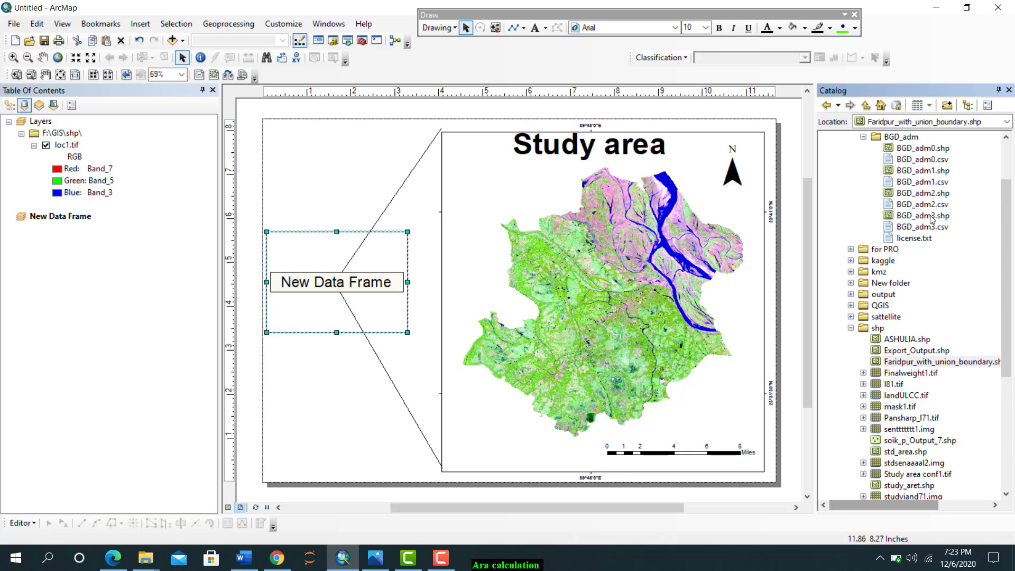
pyautogui.moveTo(931, 220); pyautogui.dragTo(458, 286)
pyautogui.moveTo(294, 296); pyautogui.dragTo(48, 242)
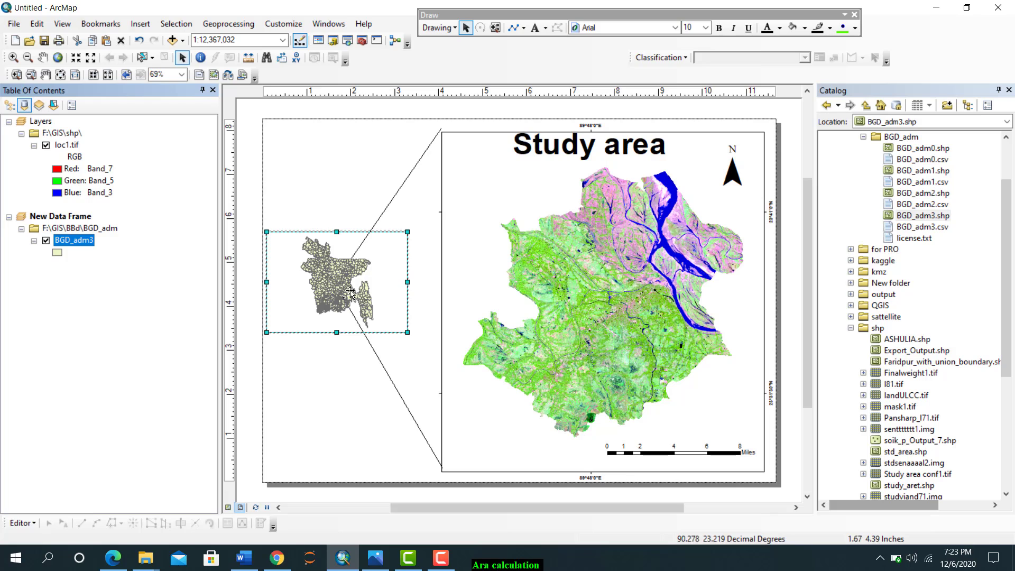
# Delete both diagonal connector lines between the Bangladesh inset and the main map frame
pyautogui.click(394, 389)
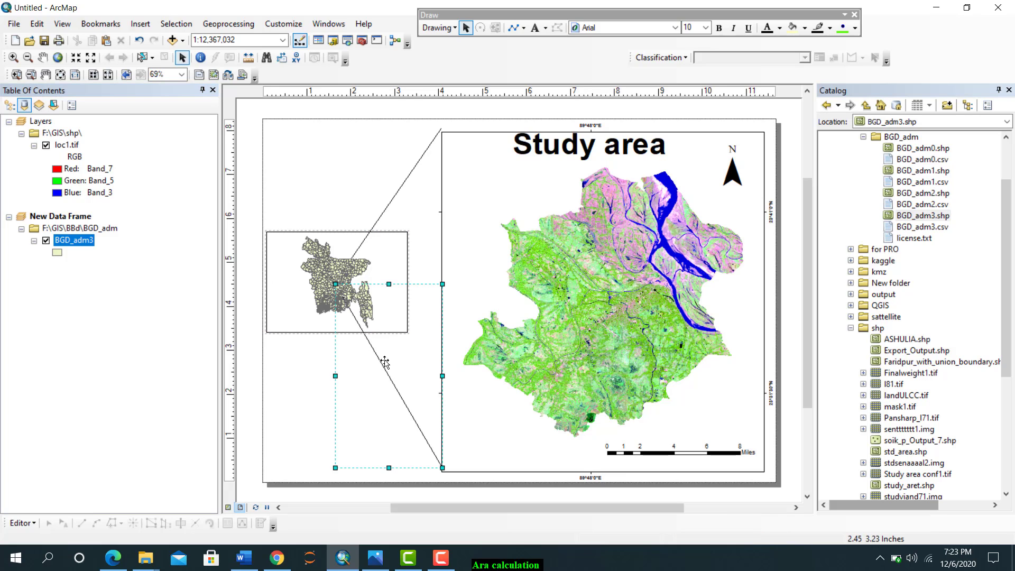
pyautogui.rightClick(393, 389)
pyautogui.click(417, 220)
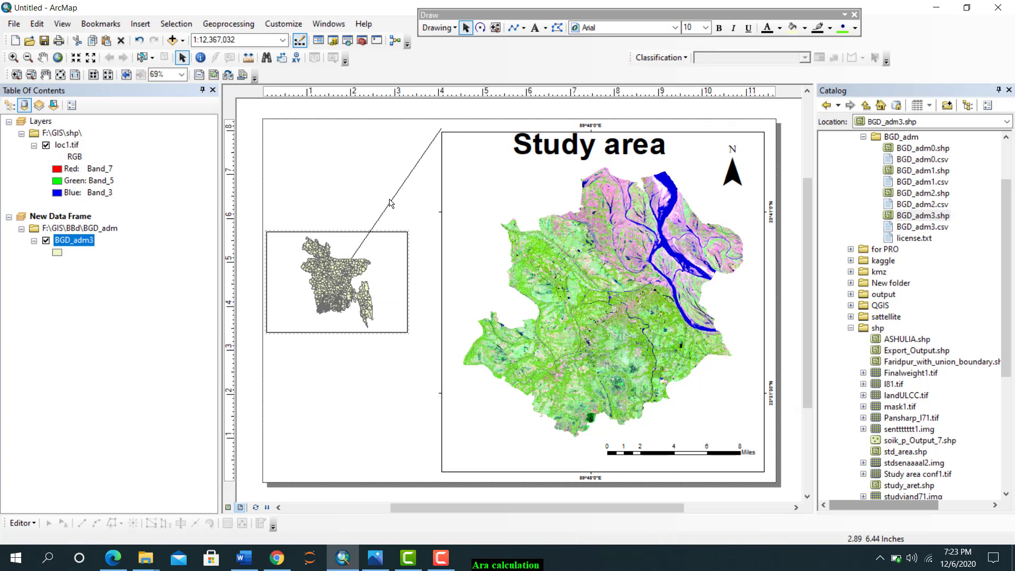
pyautogui.click(355, 254)
pyautogui.click(366, 239)
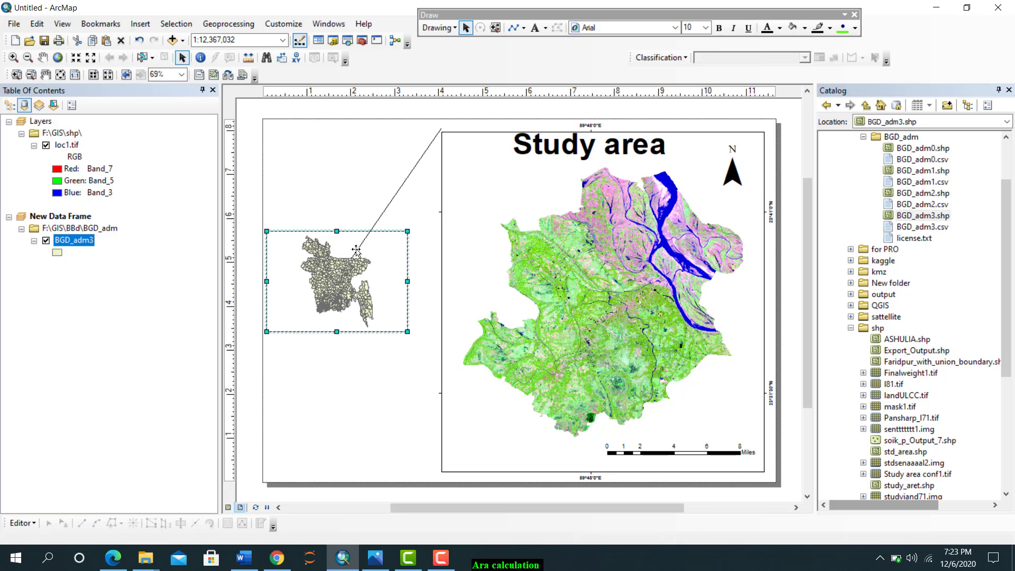
pyautogui.rightClick(367, 239)
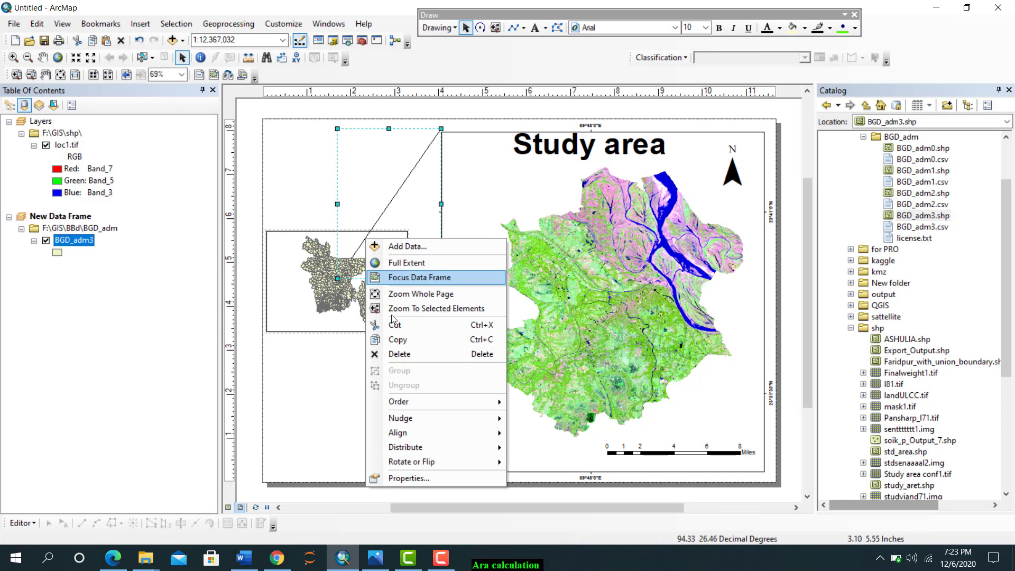
pyautogui.click(396, 354)
# Enlarge and reposition the Bangladesh inset frame to fill the space beside the main map, and zoom it to the BGD_adm3 layer
pyautogui.click(364, 322)
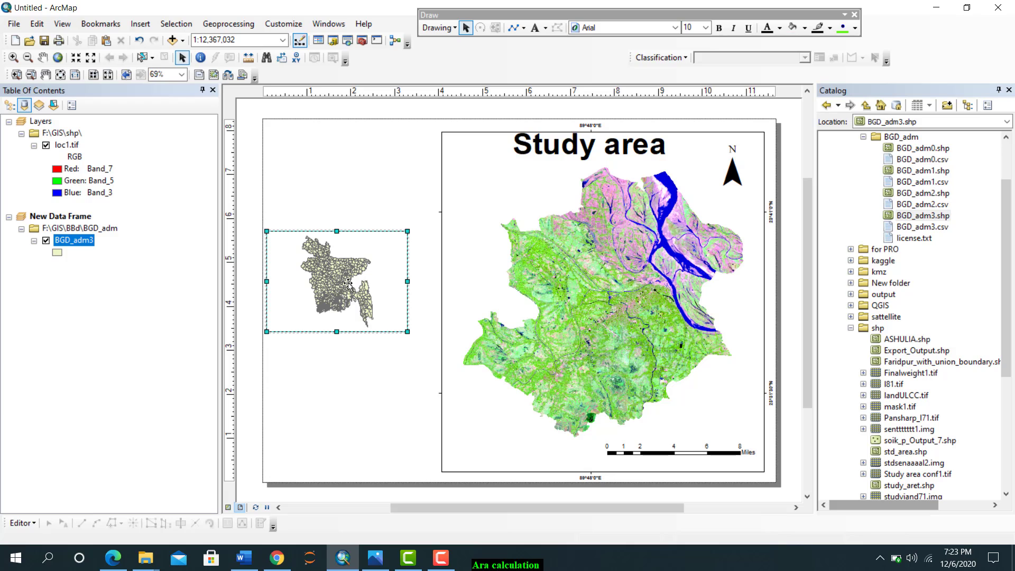
pyautogui.moveTo(407, 331); pyautogui.dragTo(435, 436)
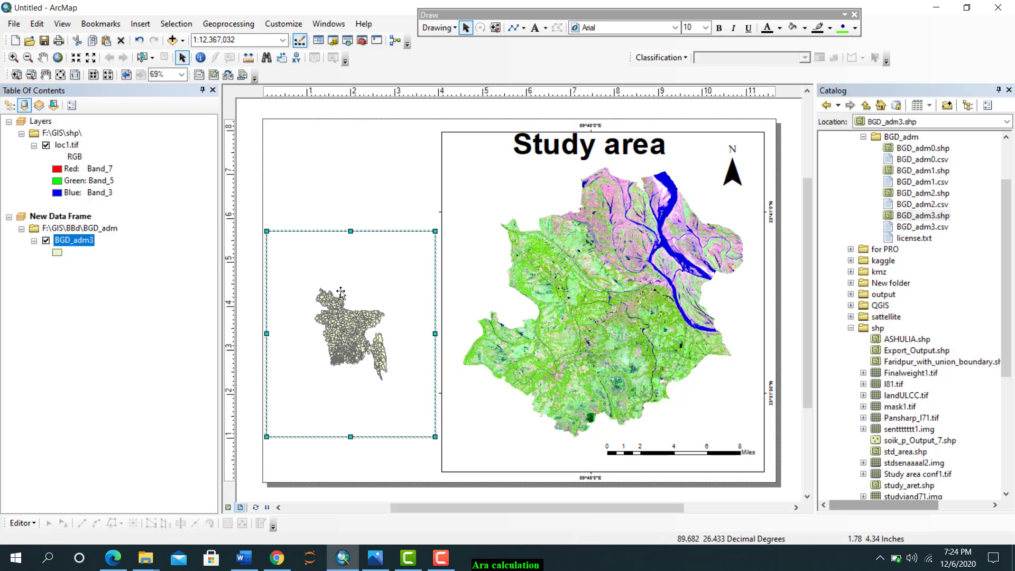
pyautogui.moveTo(344, 294); pyautogui.dragTo(345, 243)
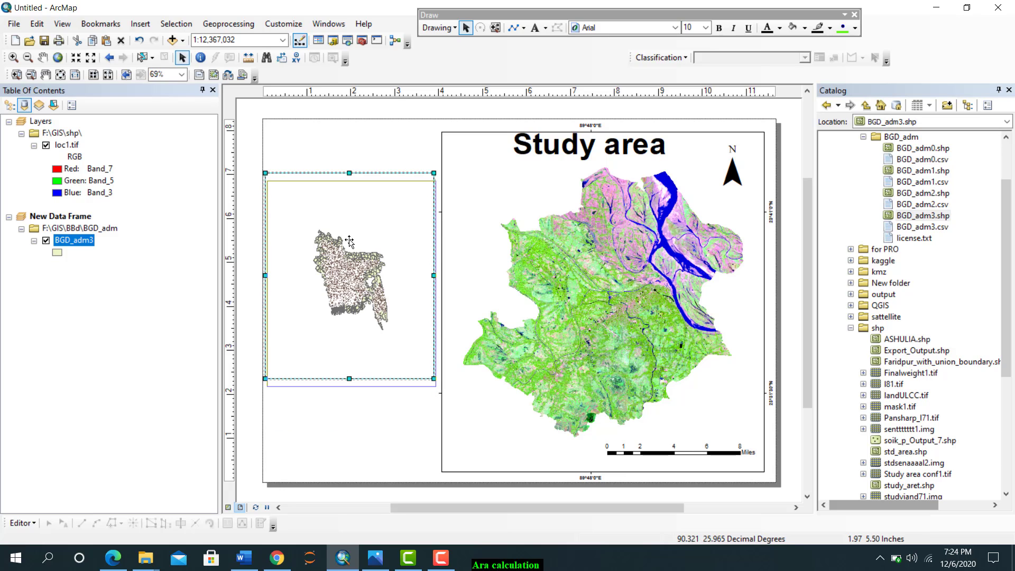
pyautogui.moveTo(435, 386); pyautogui.dragTo(433, 433)
pyautogui.rightClick(75, 240)
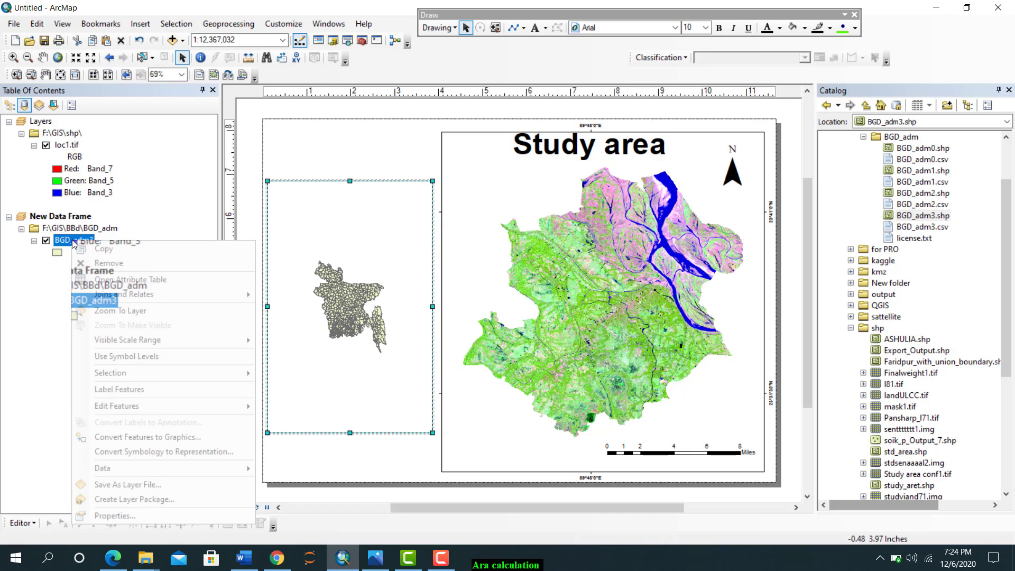
pyautogui.click(111, 311)
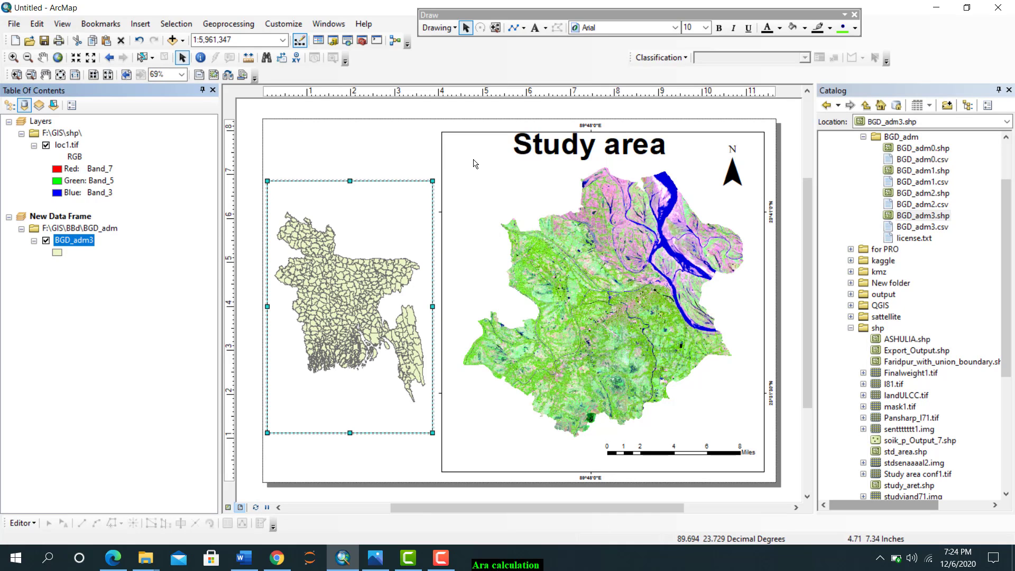
# Add the Faridpur_with_union_boundary.shp shapefile from the shp folder to New Data Frame
pyautogui.scroll(2, 904, 261)
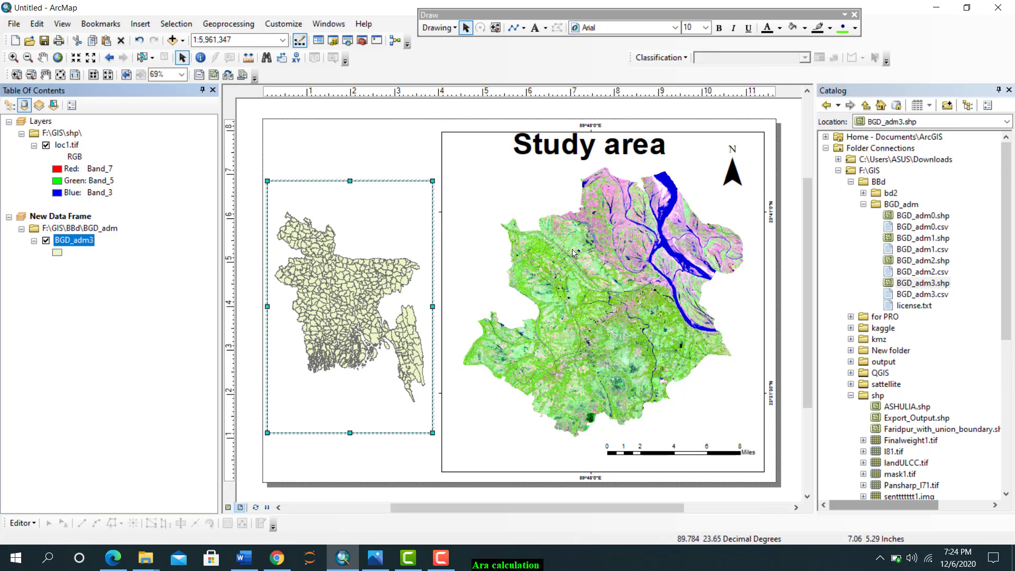
pyautogui.scroll(-6, 896, 346)
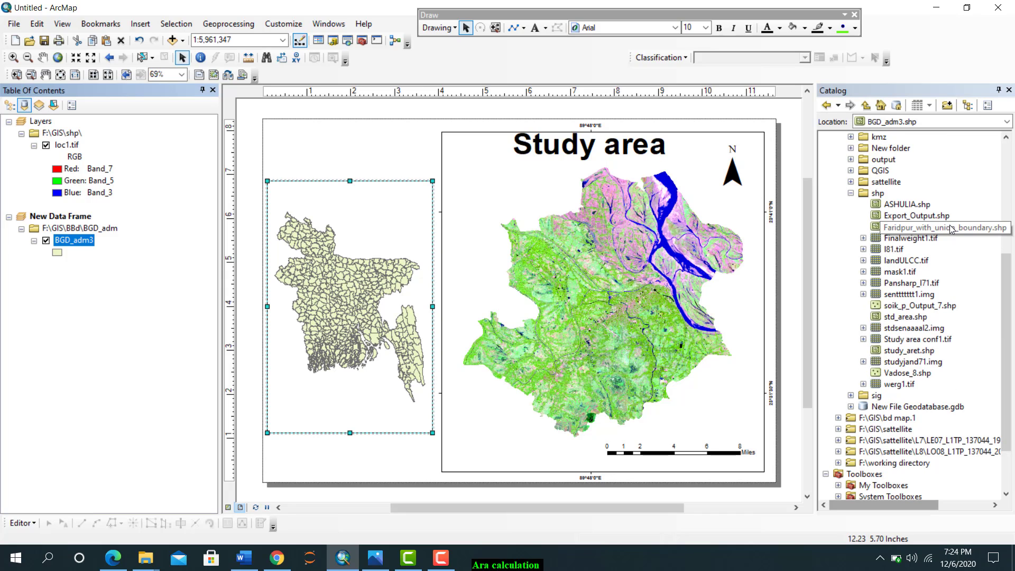
pyautogui.moveTo(860, 231); pyautogui.dragTo(58, 269)
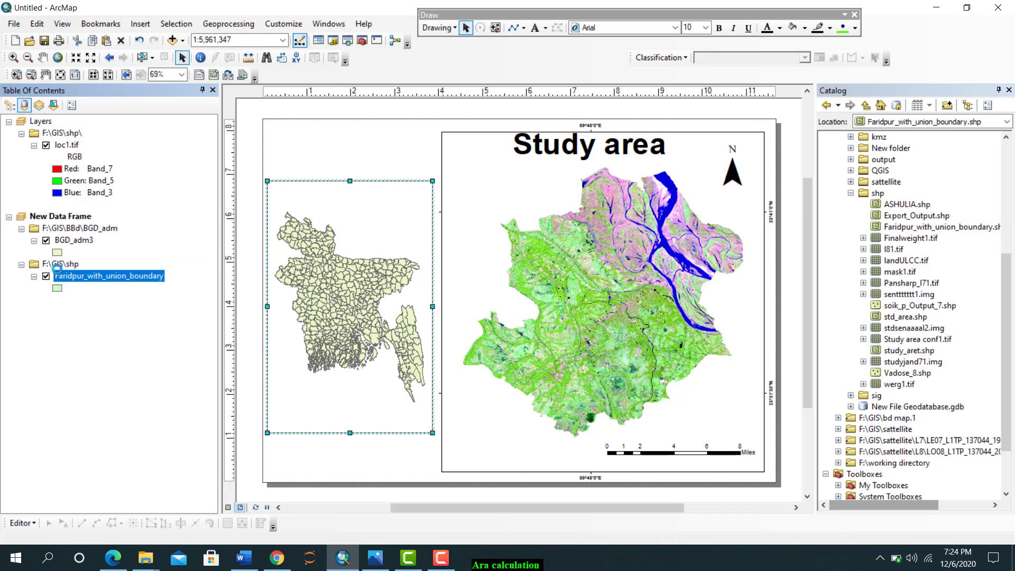
# Change the BGD_adm3 layer's symbol to Hollow
pyautogui.click(57, 252)
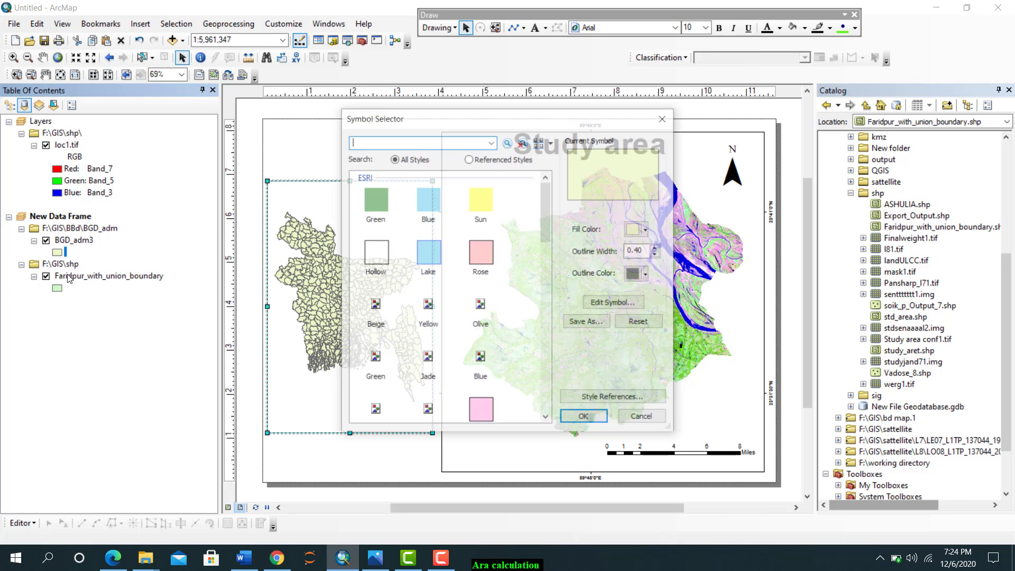
pyautogui.click(368, 259)
pyautogui.click(585, 417)
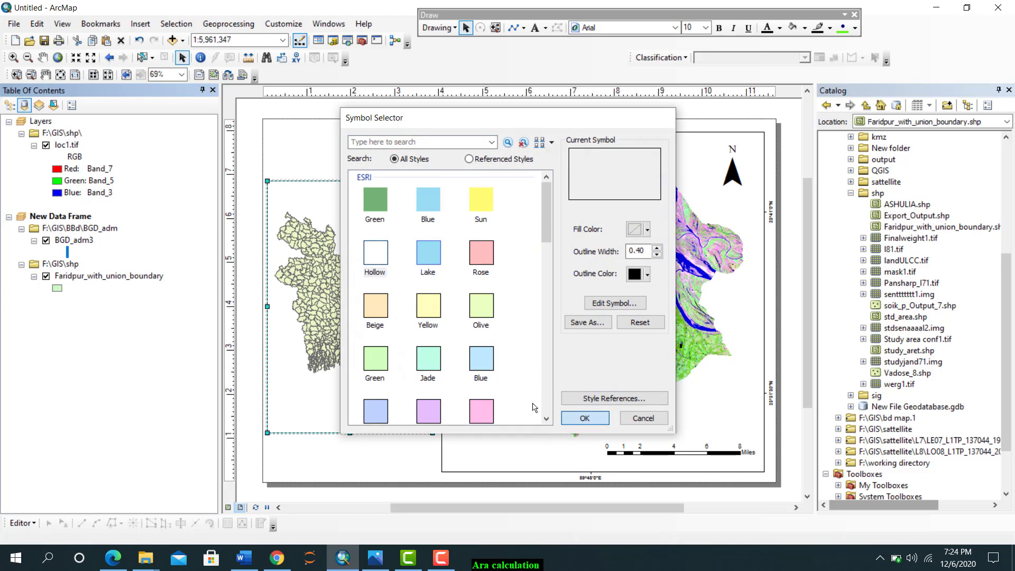
# Give the Faridpur_with_union_boundary layer a red fill and a red outline
pyautogui.click(58, 289)
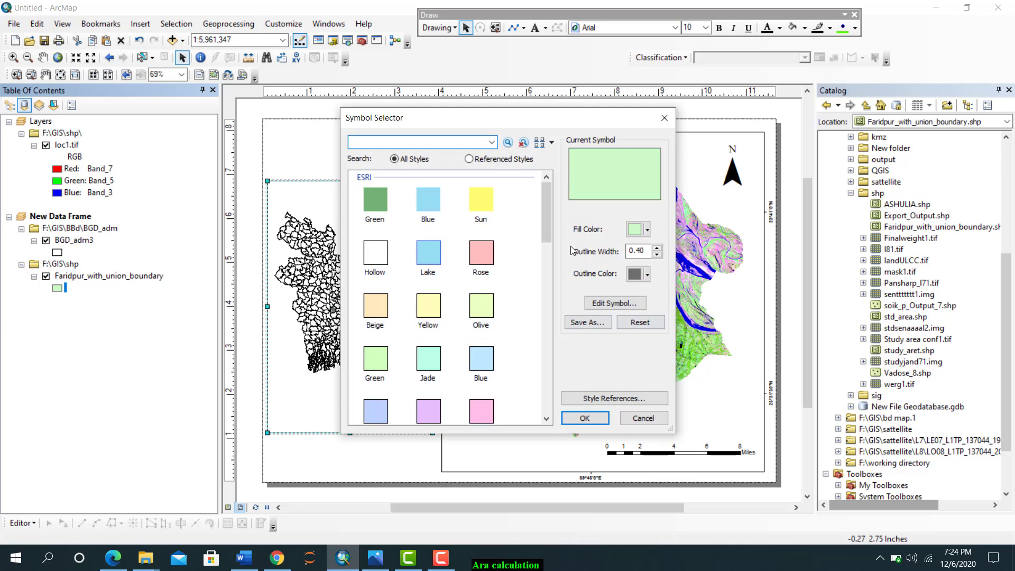
pyautogui.click(638, 230)
pyautogui.click(643, 288)
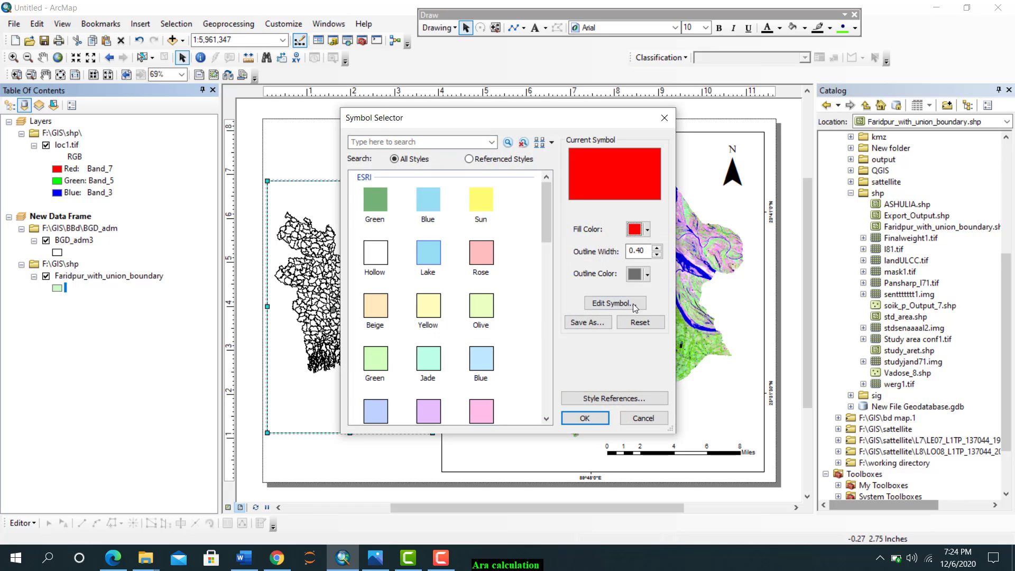
pyautogui.click(647, 274)
pyautogui.click(644, 333)
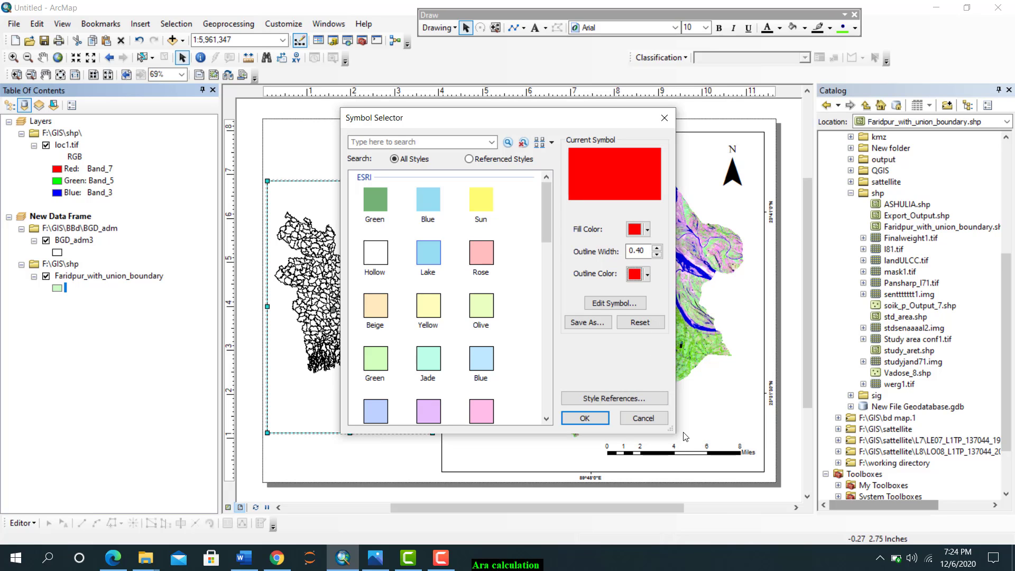
pyautogui.click(584, 418)
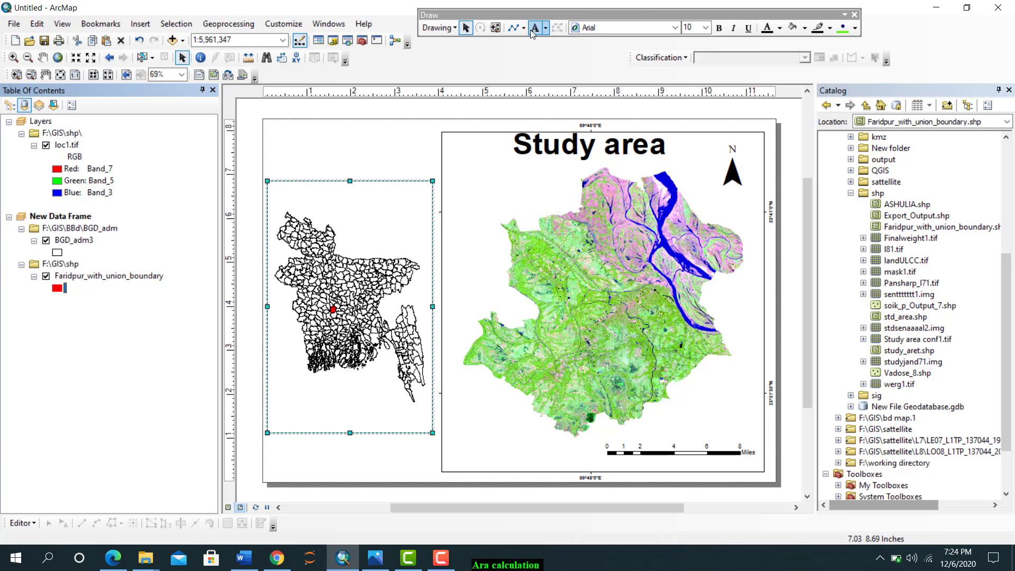
# Draw two lines, about 4.55 in and 4.4 in long, from the red Faridpur area to the main map frame's upper and lower near corners
pyautogui.click(513, 30)
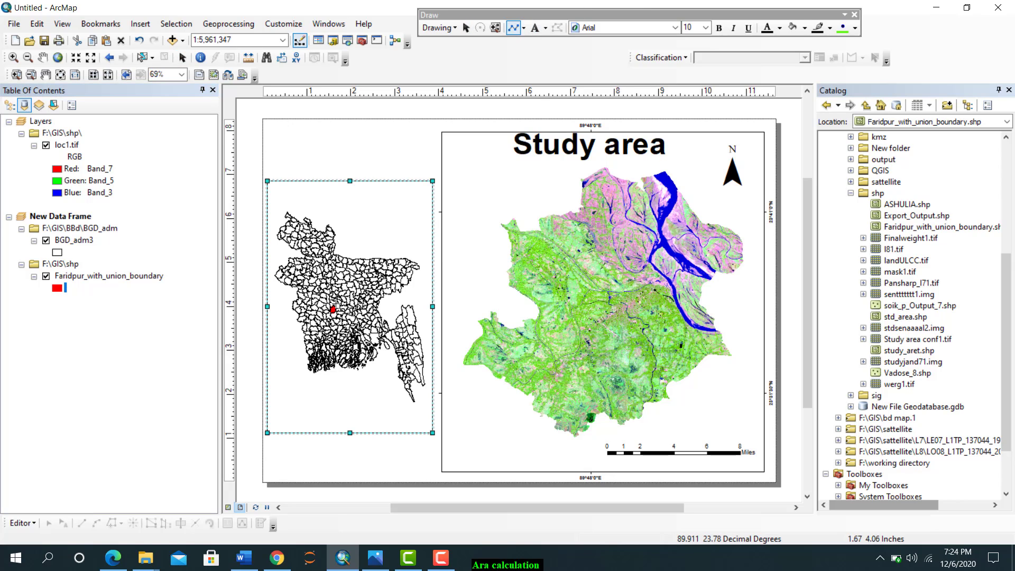
pyautogui.click(337, 301)
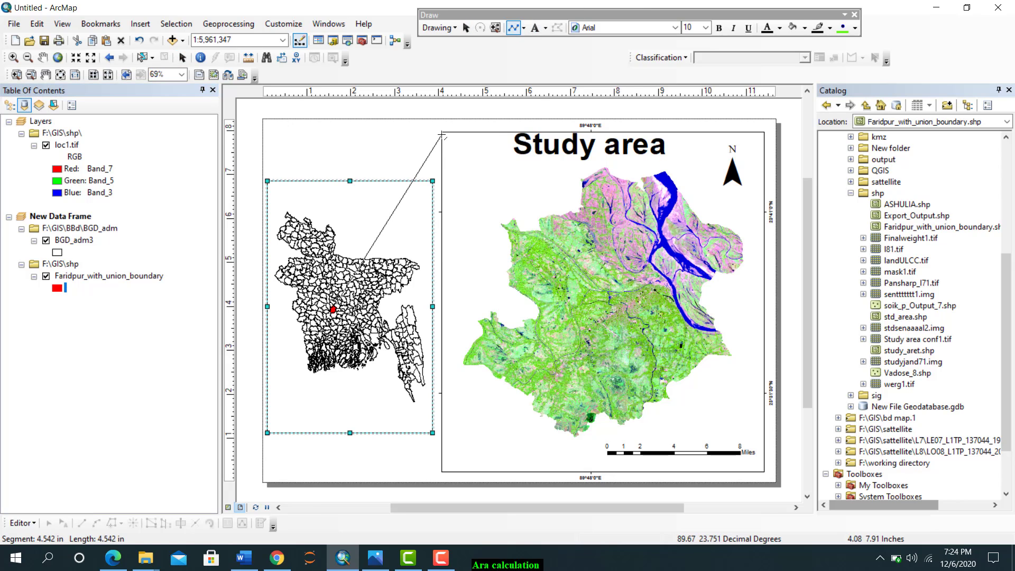
pyautogui.doubleClick(441, 133)
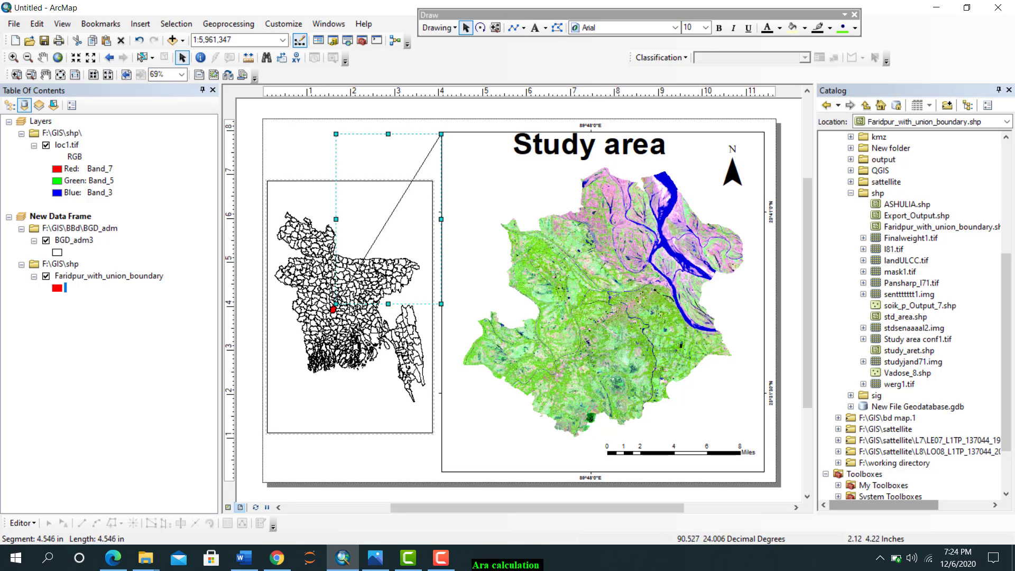
pyautogui.click(519, 28)
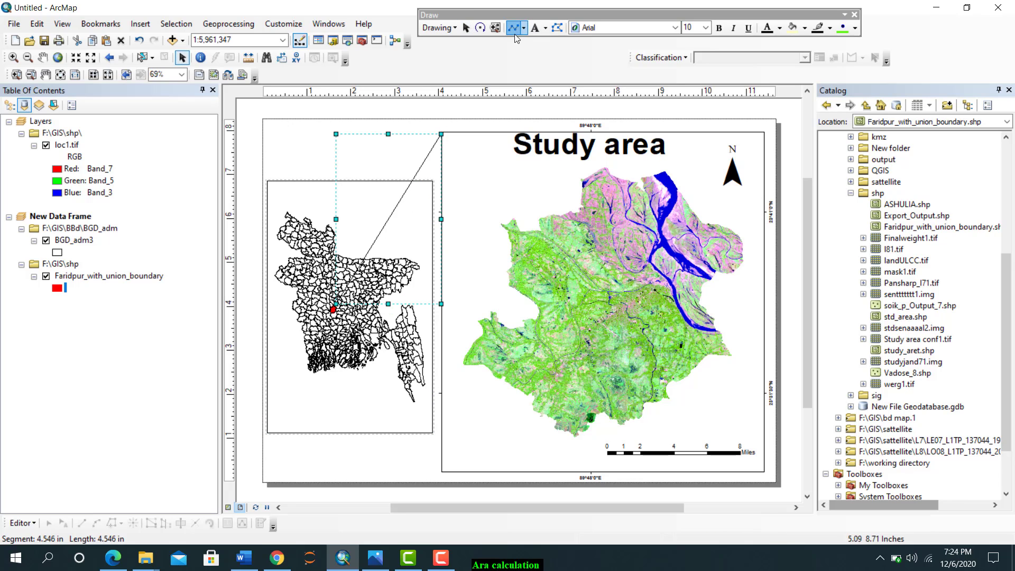
pyautogui.click(333, 311)
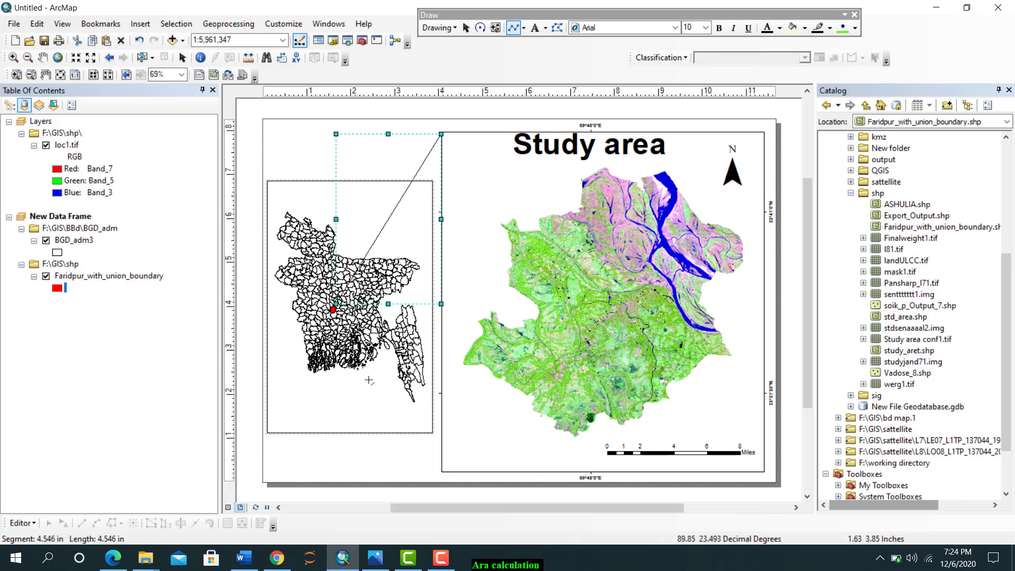
pyautogui.doubleClick(442, 473)
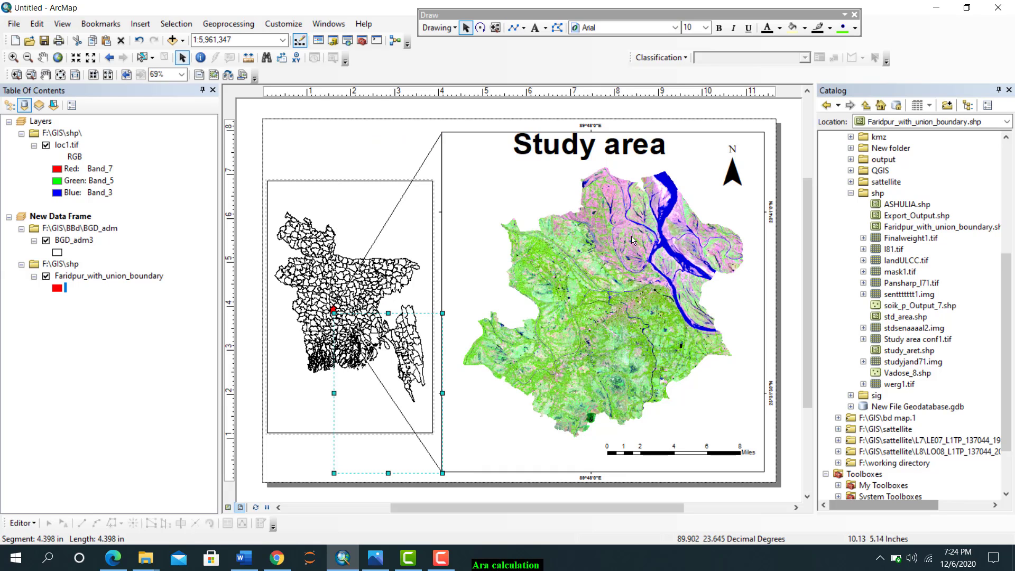
# Insert a text label reading "Ganges river" beside the wide blue river in the main map
pyautogui.scroll(2, 665, 238)
pyautogui.scroll(3, 665, 238)
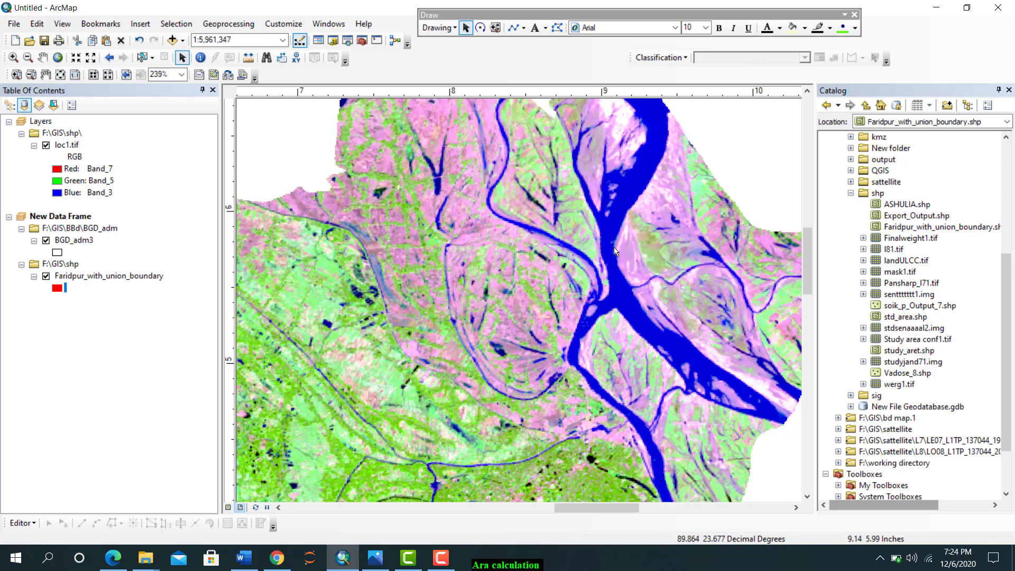
pyautogui.click(140, 24)
pyautogui.click(159, 69)
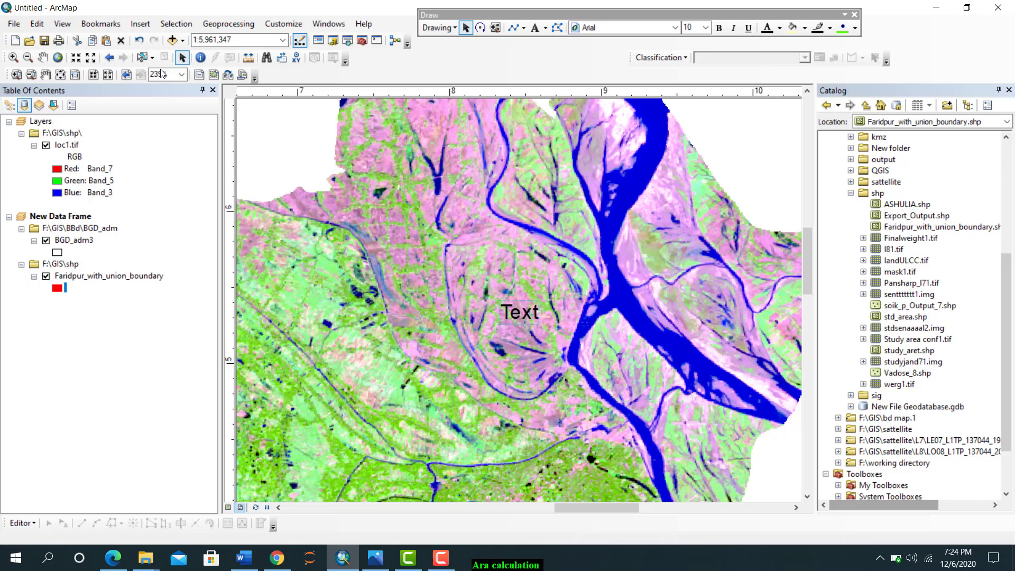
pyautogui.doubleClick(521, 311)
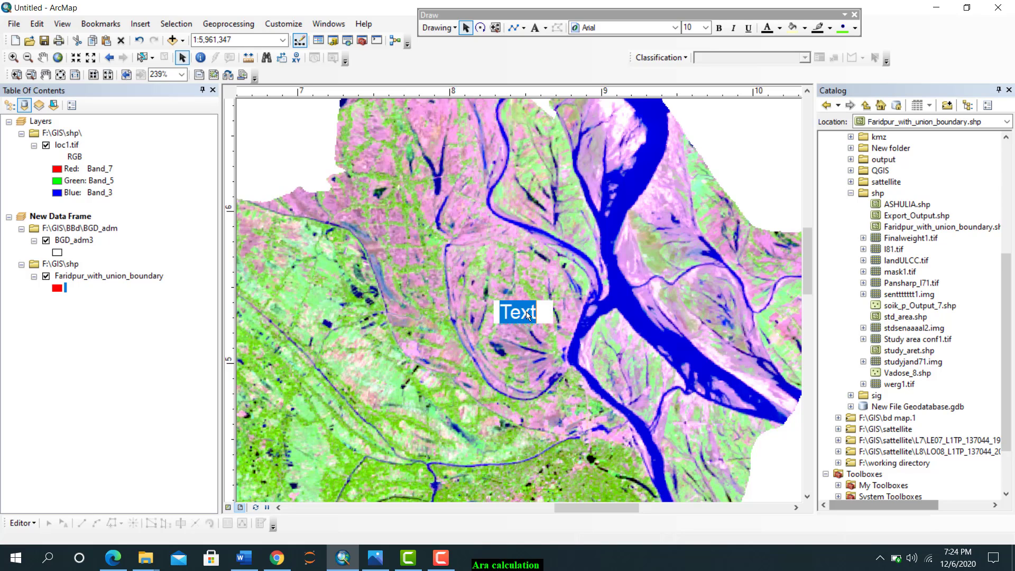
pyautogui.write('Gan')
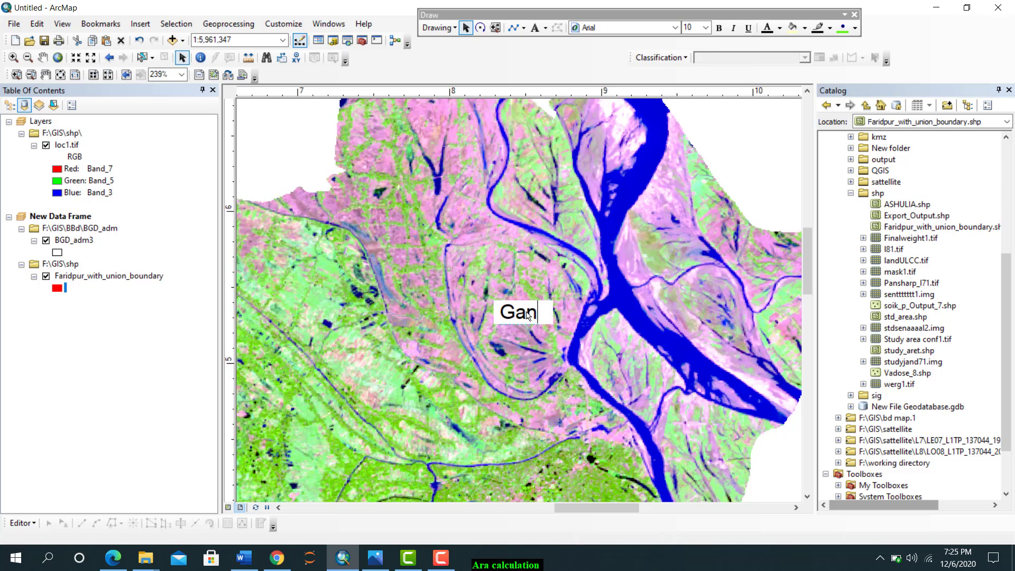
pyautogui.write('ges ')
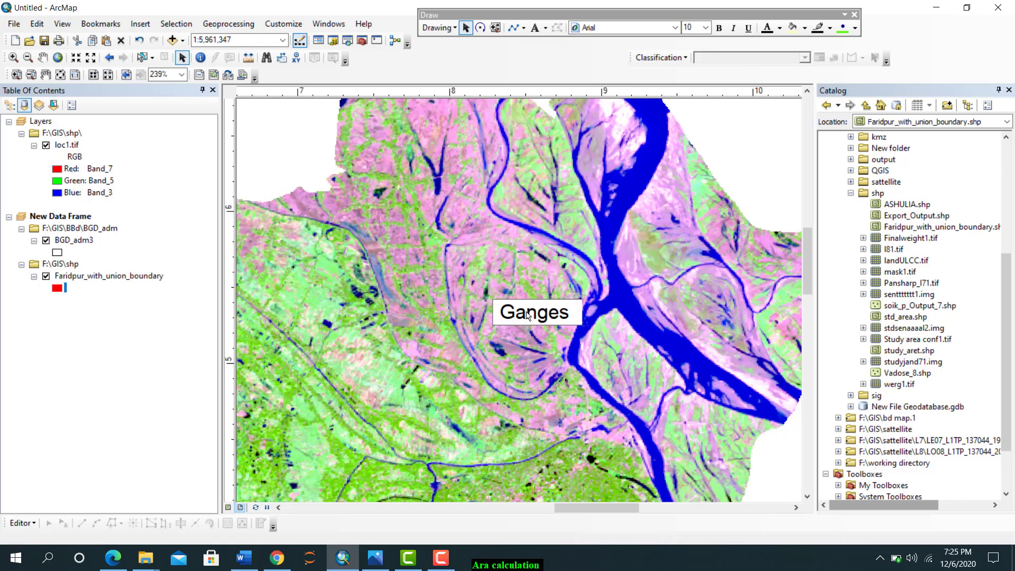
pyautogui.write('river')
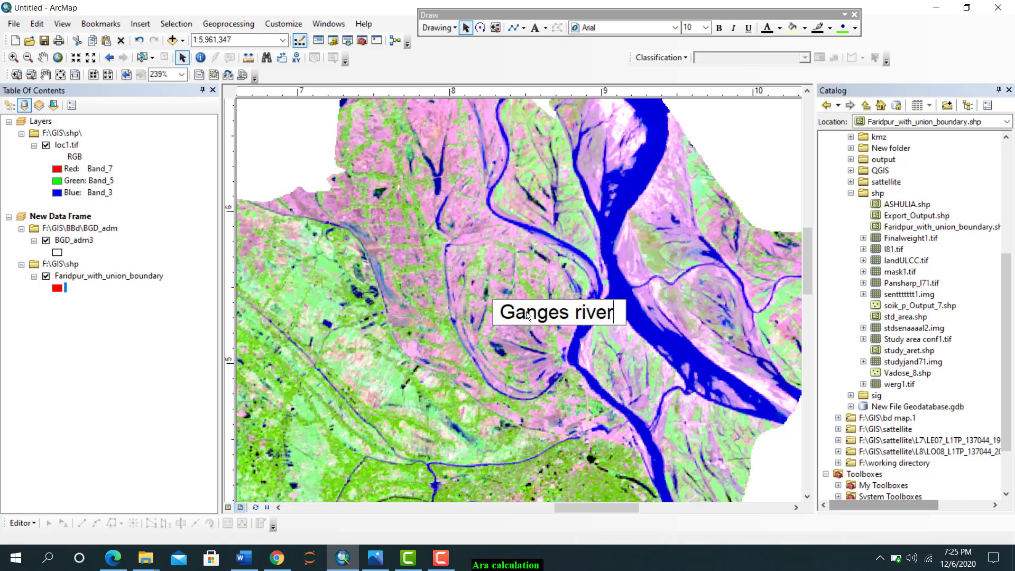
pyautogui.click(530, 340)
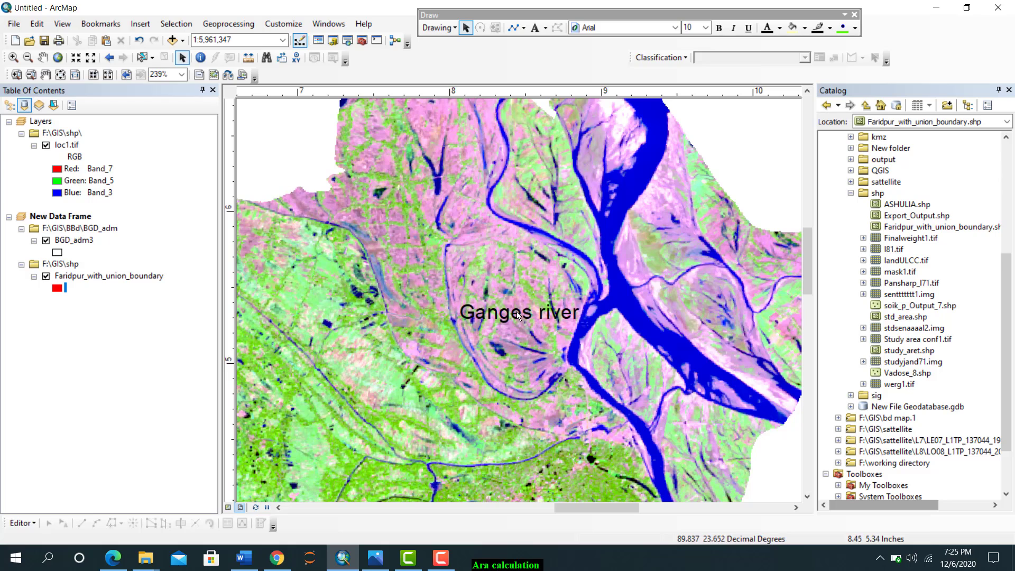
# Format the "Ganges river" label in bold white at size 10 and angle it along the wide blue river
pyautogui.doubleClick(517, 315)
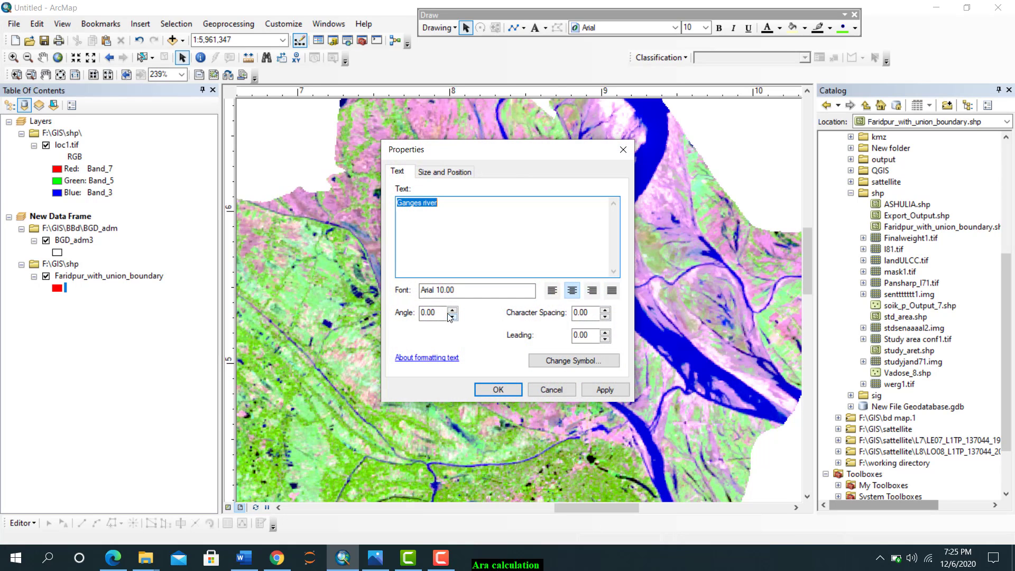
pyautogui.moveTo(443, 311); pyautogui.dragTo(406, 313)
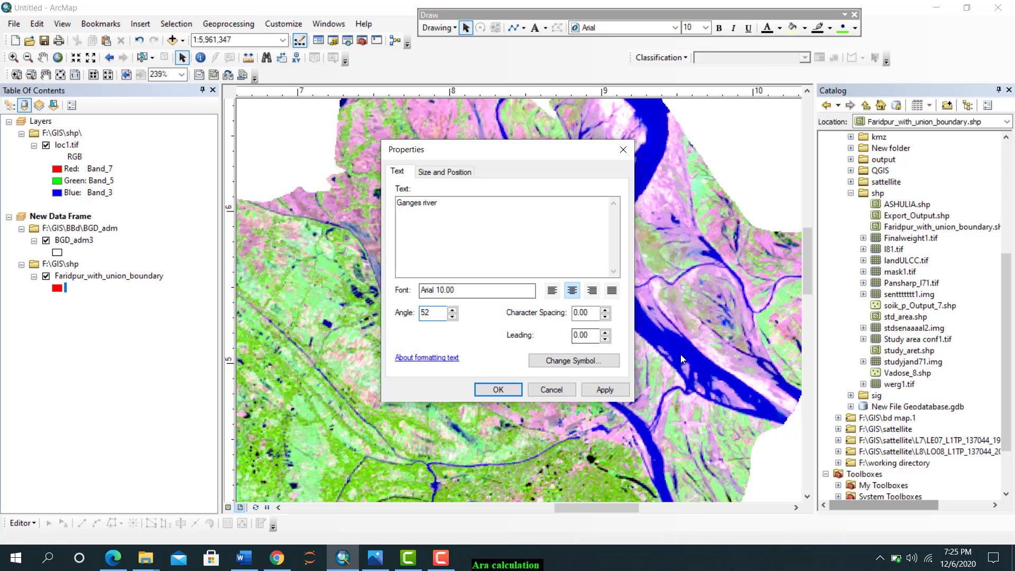
pyautogui.click(568, 361)
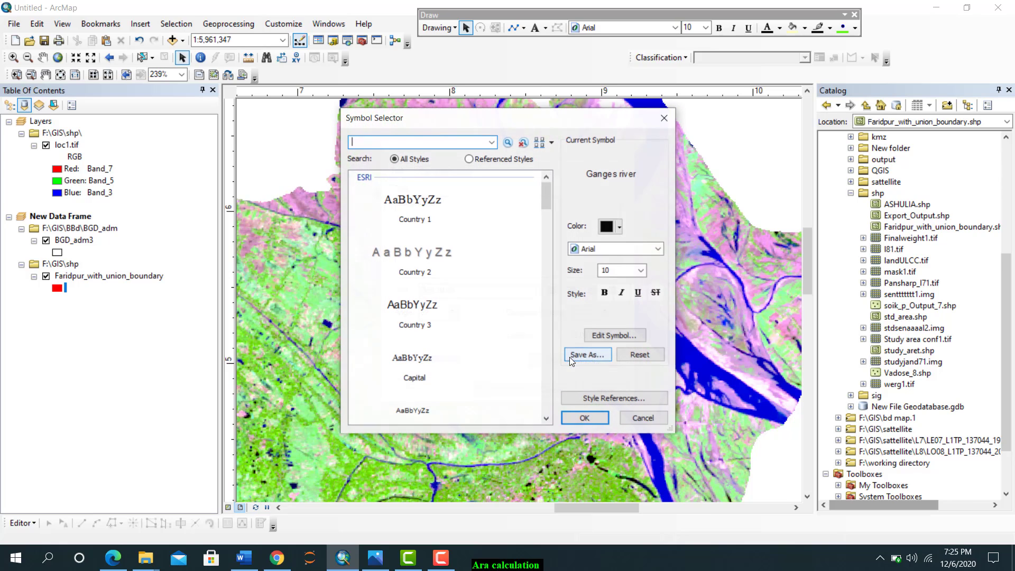
pyautogui.click(641, 270)
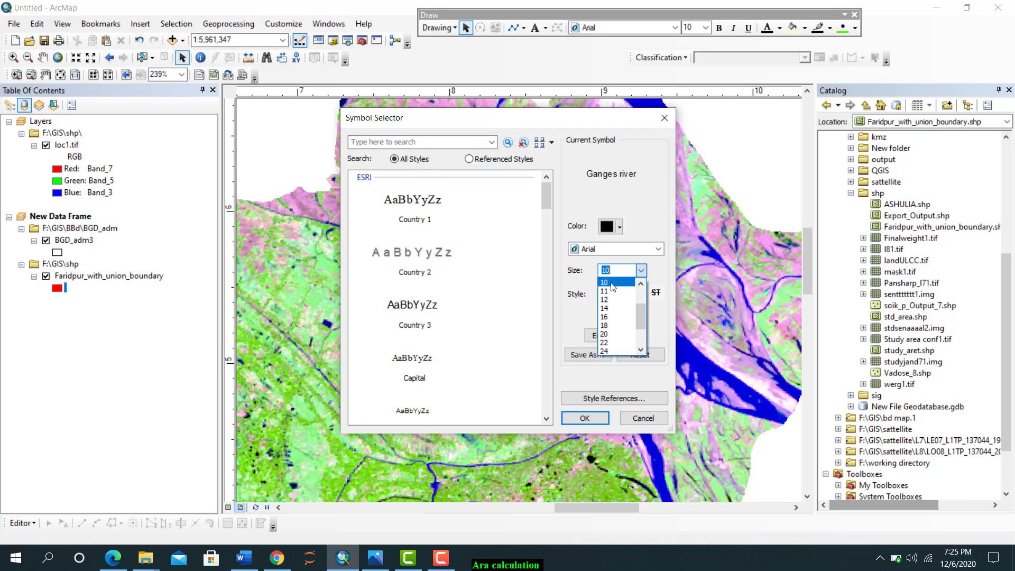
pyautogui.click(611, 284)
pyautogui.click(604, 292)
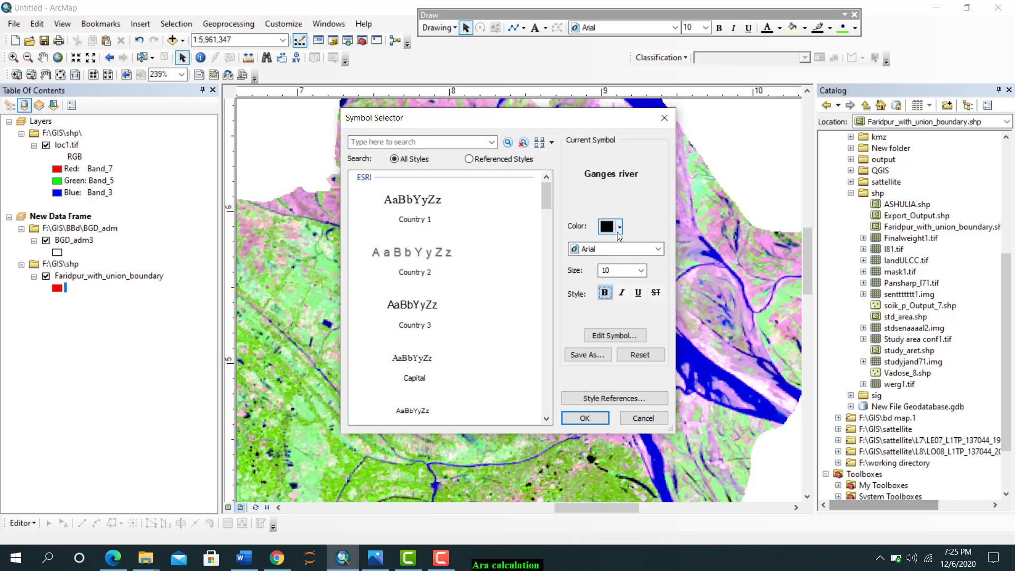
pyautogui.click(616, 230)
pyautogui.click(606, 262)
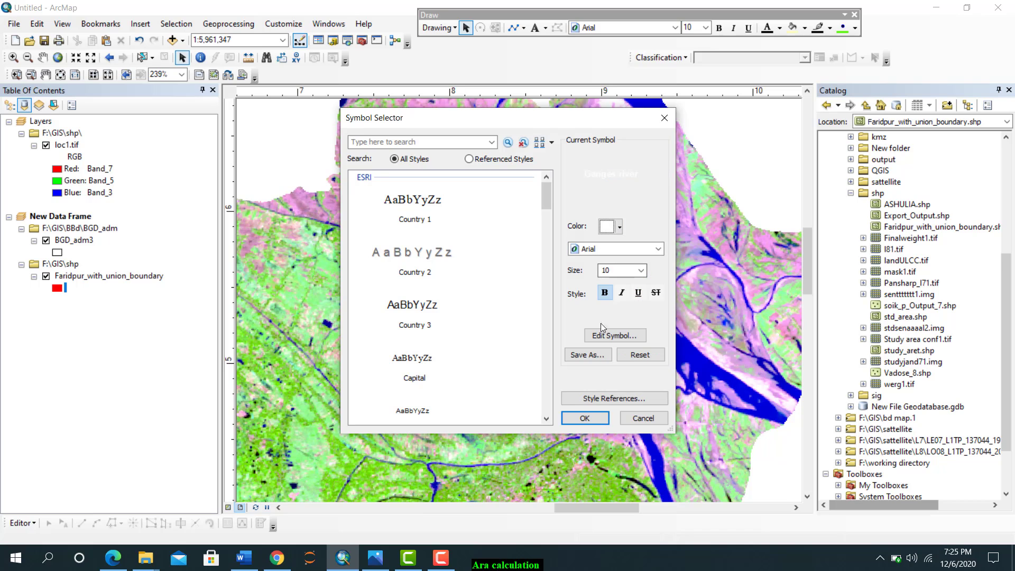
pyautogui.click(585, 418)
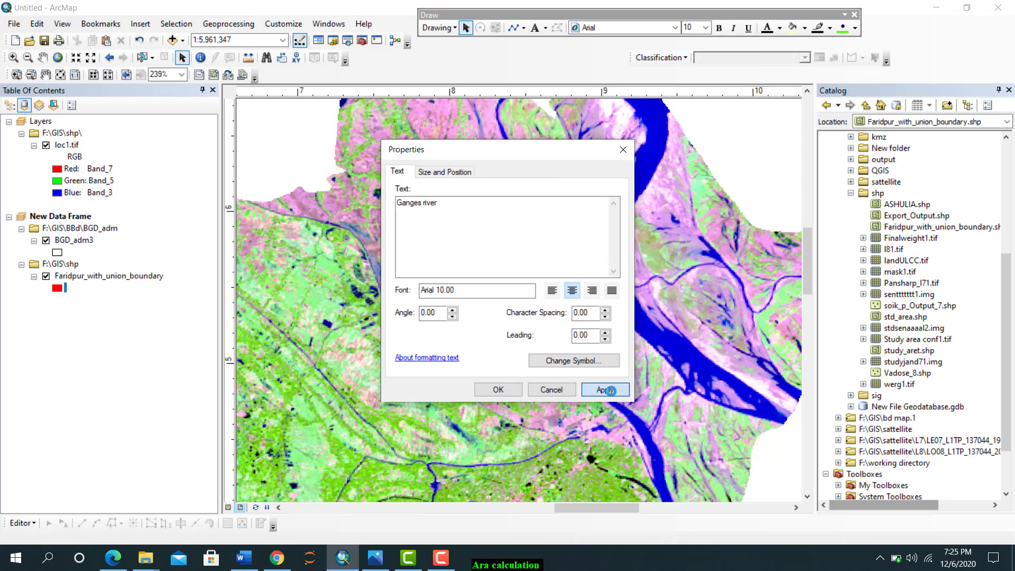
pyautogui.click(604, 390)
pyautogui.click(515, 390)
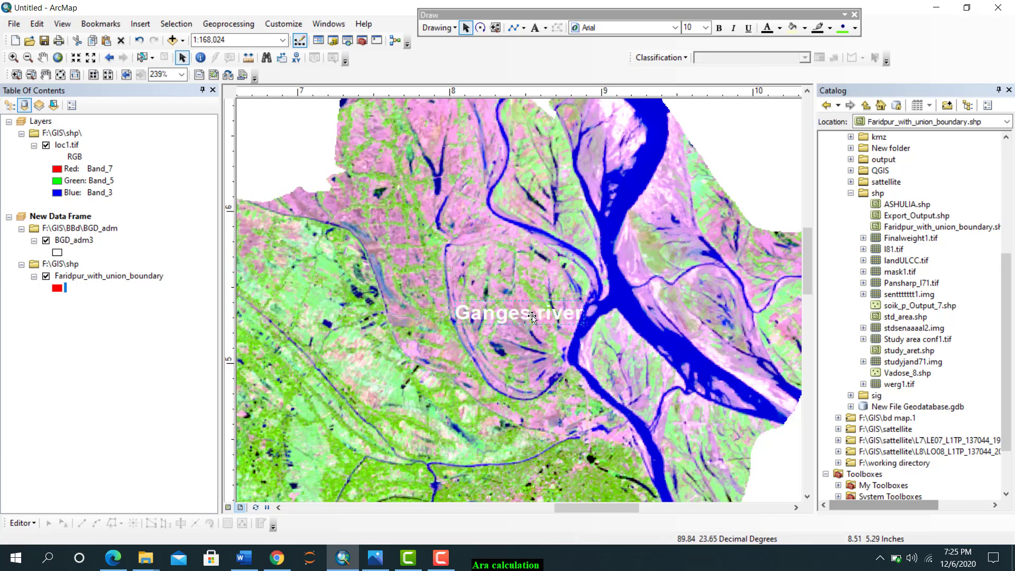
pyautogui.doubleClick(536, 316)
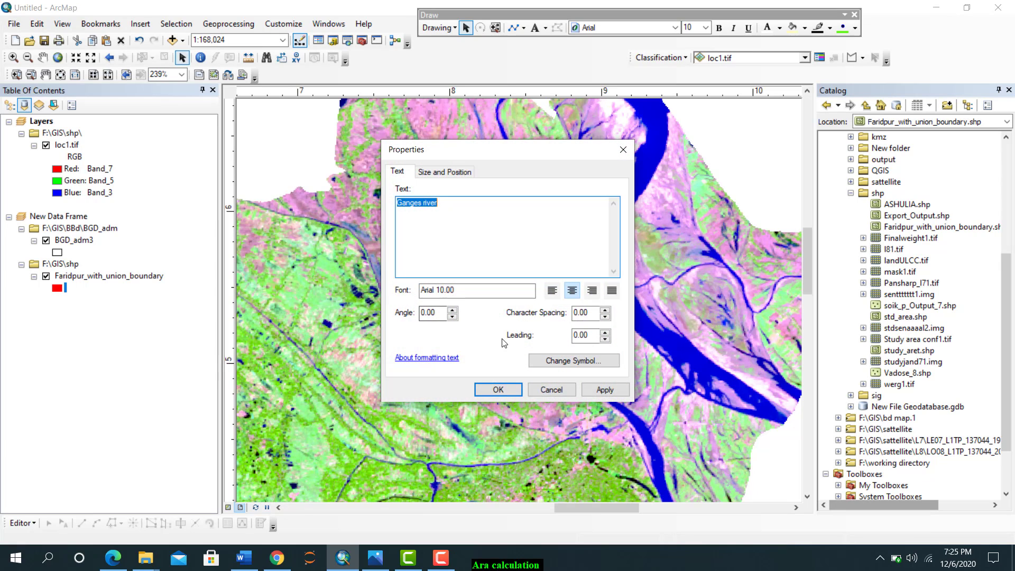
pyautogui.moveTo(439, 314); pyautogui.dragTo(401, 307)
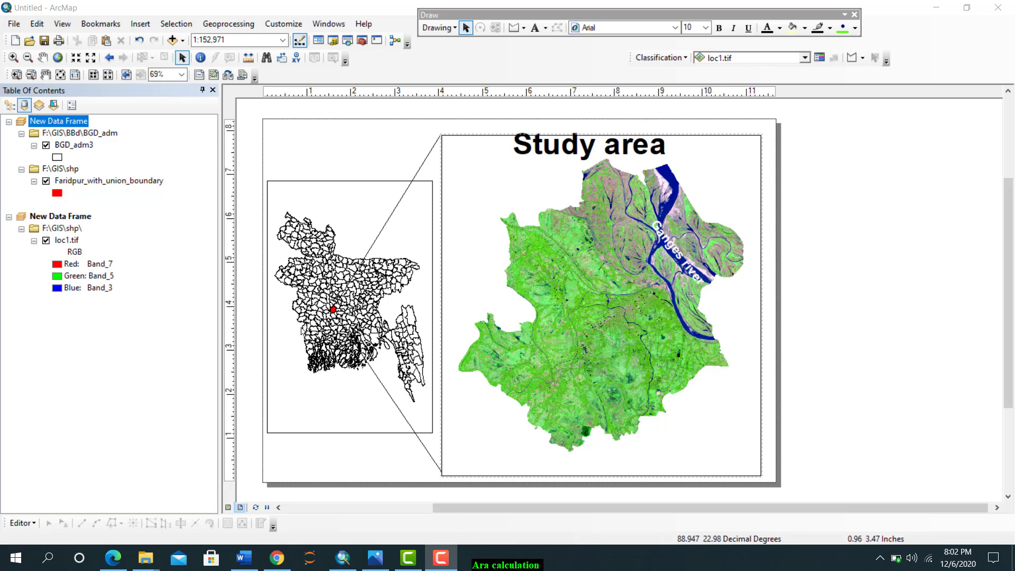
# Start adding XY data from the exp$ sheet of Faridpur data for gis.xls
pyautogui.click(11, 24)
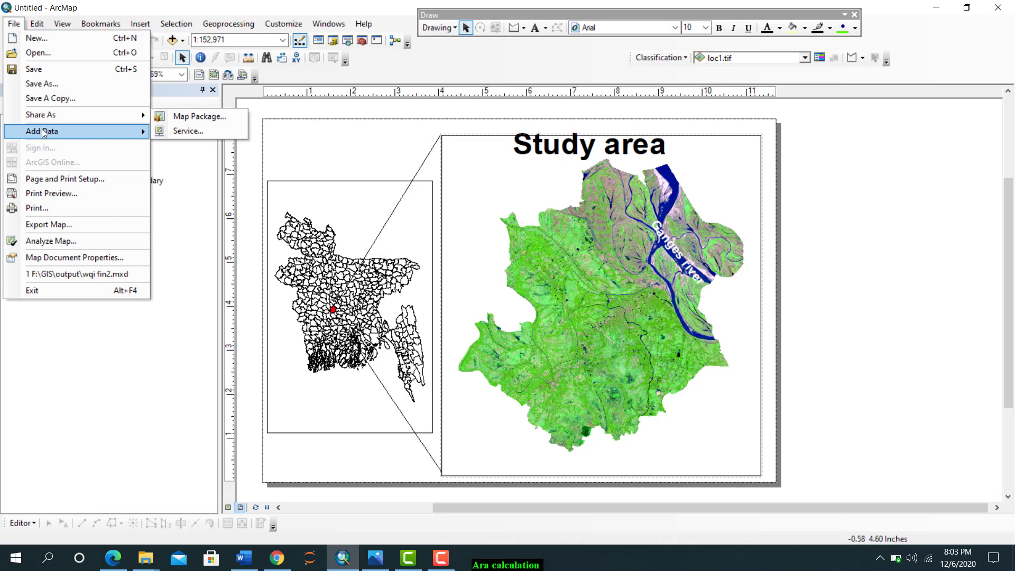
pyautogui.moveTo(43, 131)
pyautogui.click(204, 180)
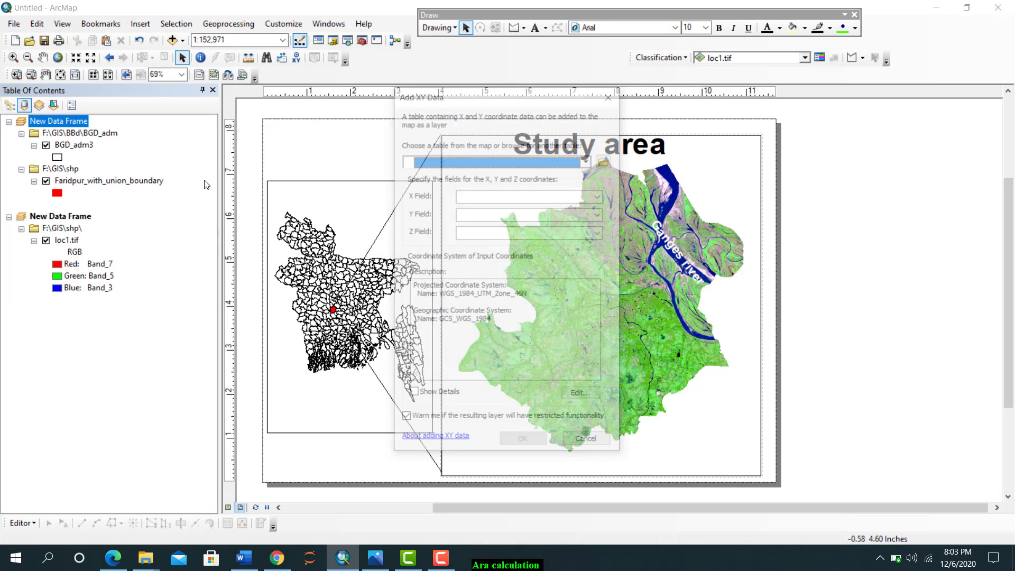
pyautogui.click(608, 160)
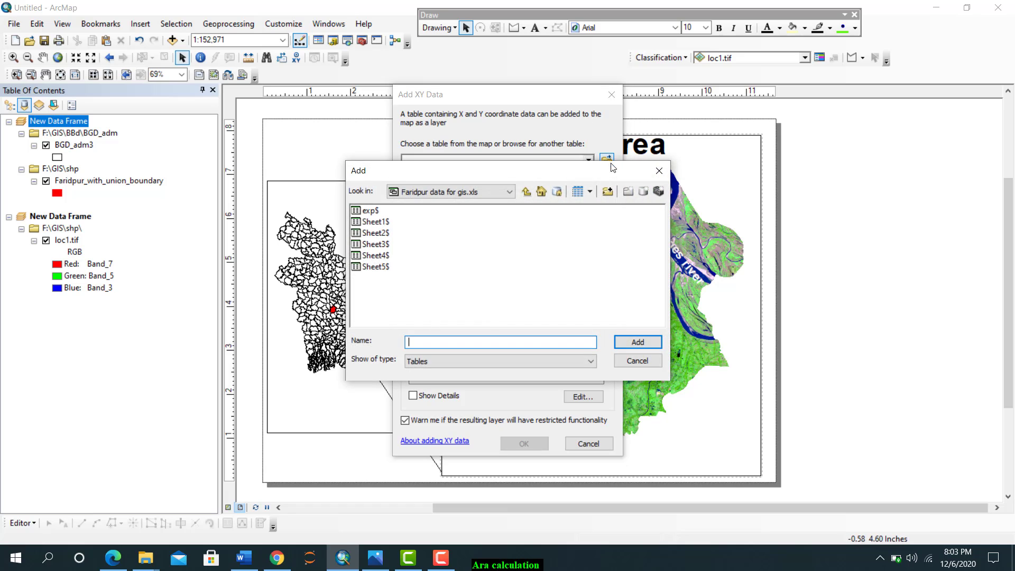
pyautogui.click(365, 211)
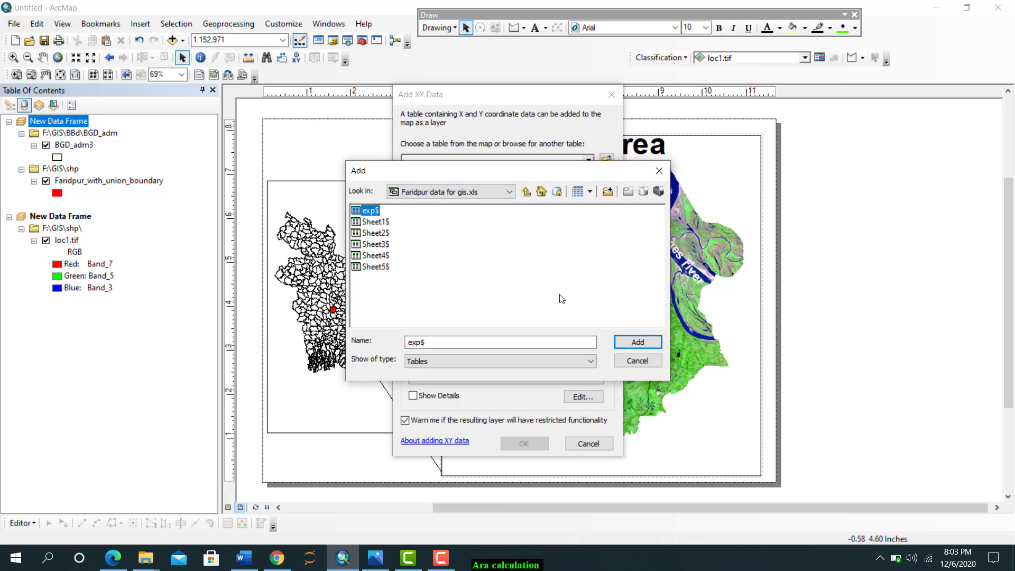
pyautogui.click(629, 341)
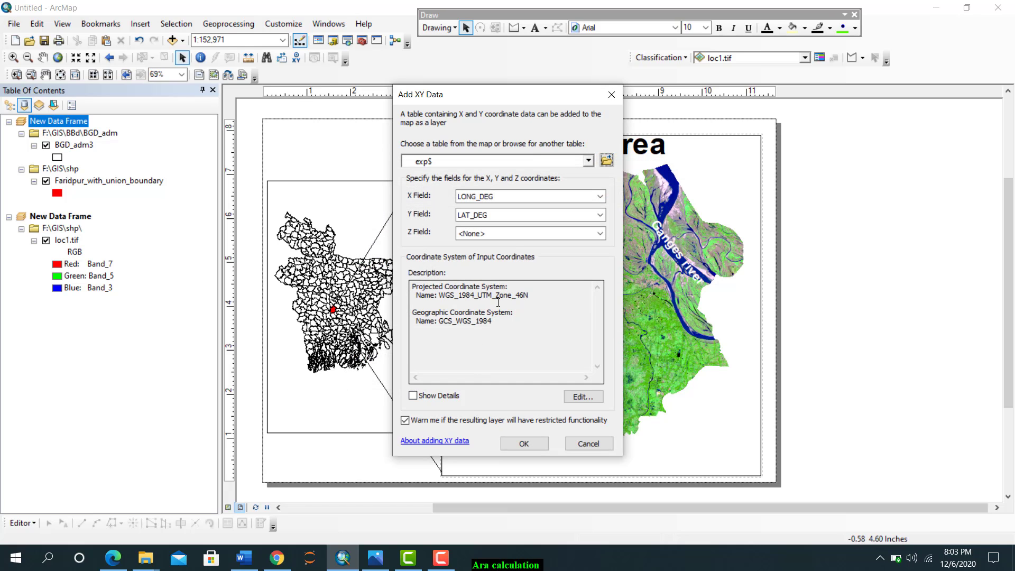
# Set the input coordinates to the geographic coordinate system WGS 1984 and add the exp$ points to the map
pyautogui.moveTo(547, 300); pyautogui.dragTo(434, 285)
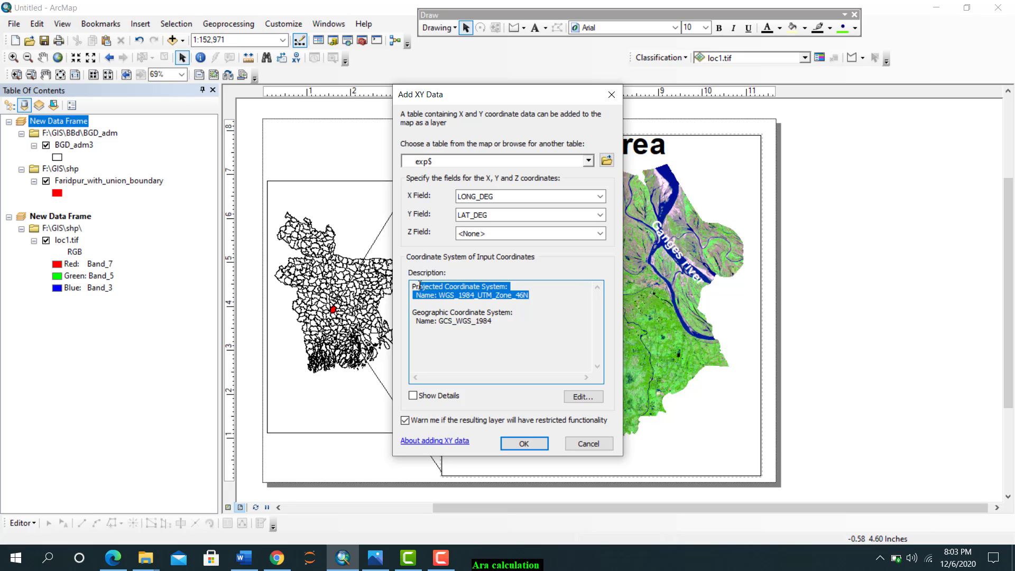
pyautogui.click(564, 341)
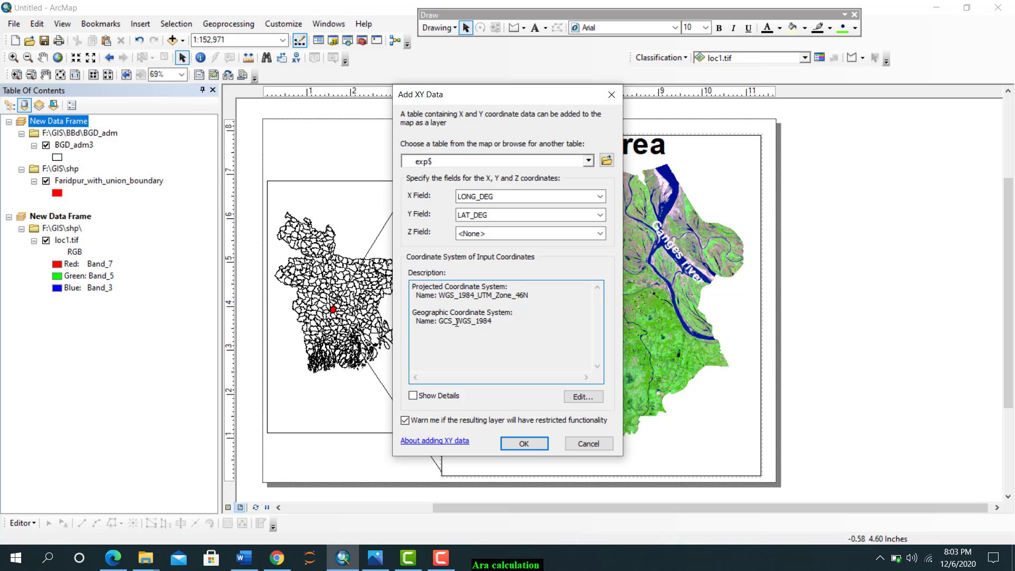
pyautogui.moveTo(492, 323); pyautogui.dragTo(413, 313)
pyautogui.click(492, 369)
pyautogui.click(570, 399)
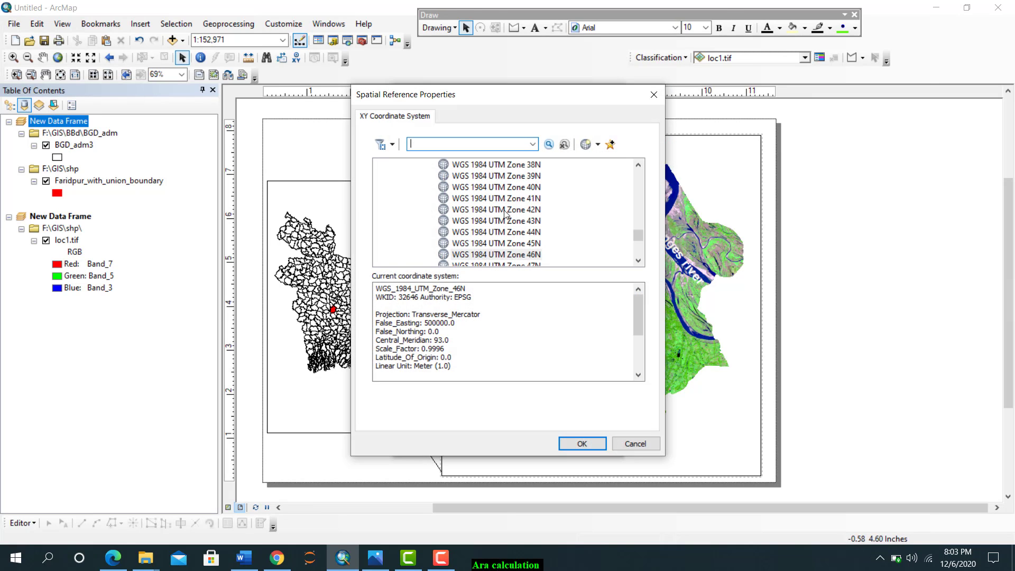
pyautogui.scroll(10, 484, 195)
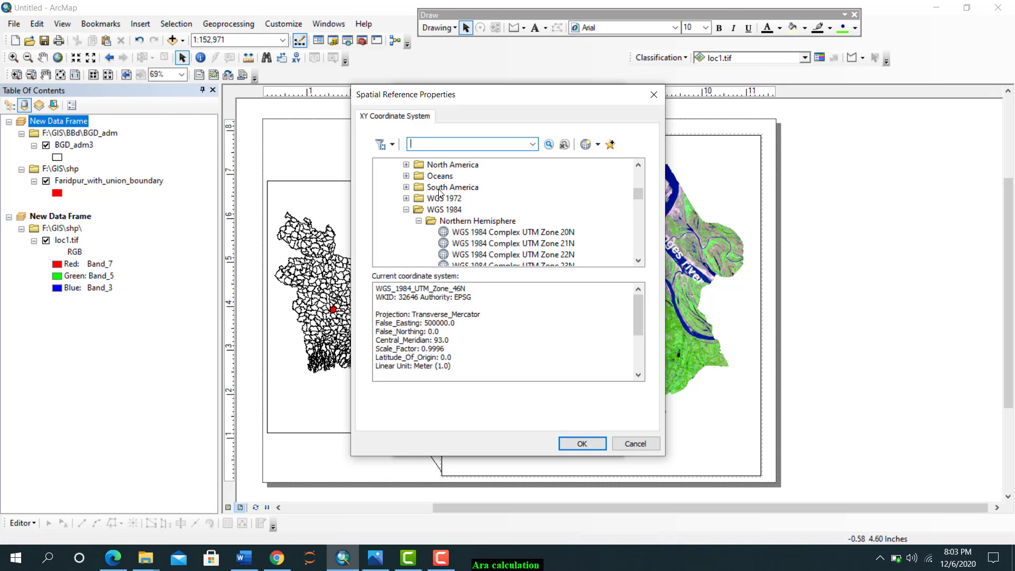
pyautogui.scroll(10, 439, 192)
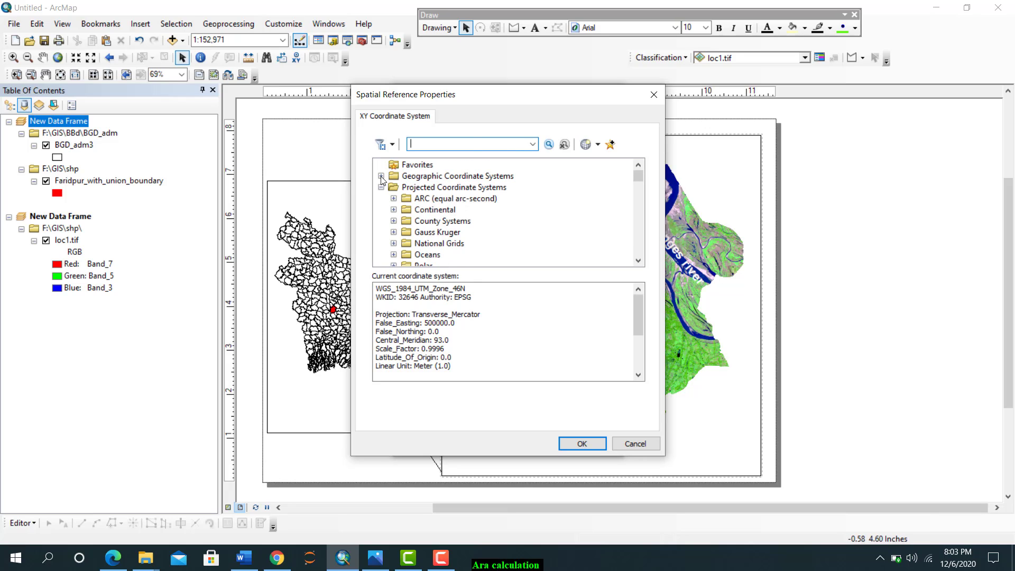
pyautogui.click(381, 176)
pyautogui.scroll(-3, 409, 204)
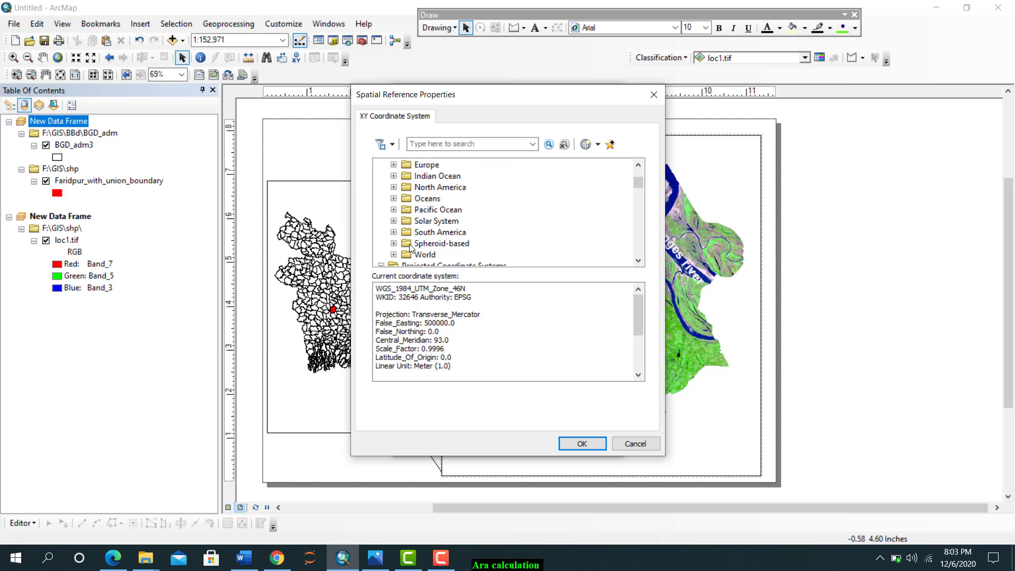
pyautogui.click(394, 254)
pyautogui.scroll(-2, 433, 239)
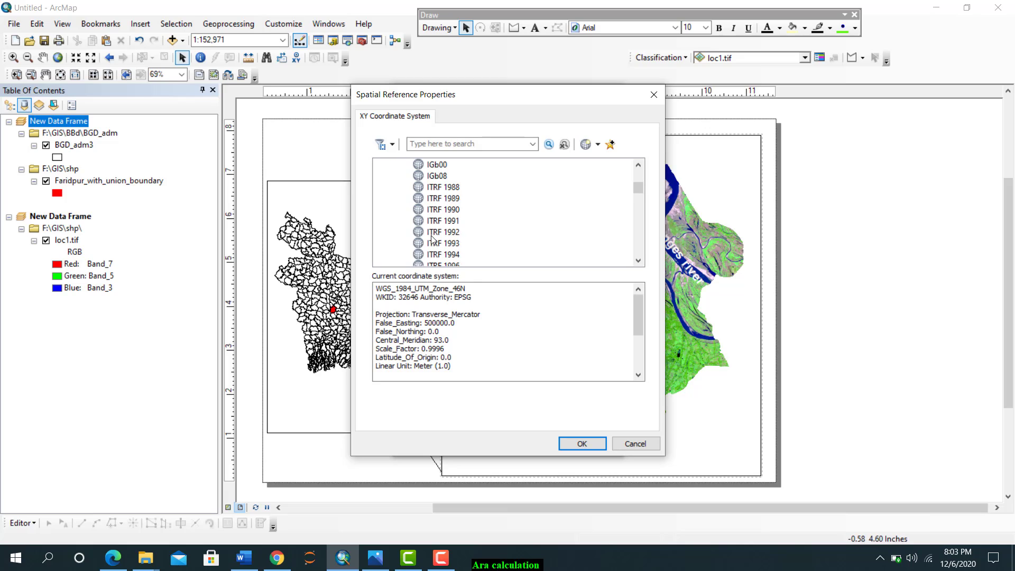
pyautogui.scroll(-4, 445, 231)
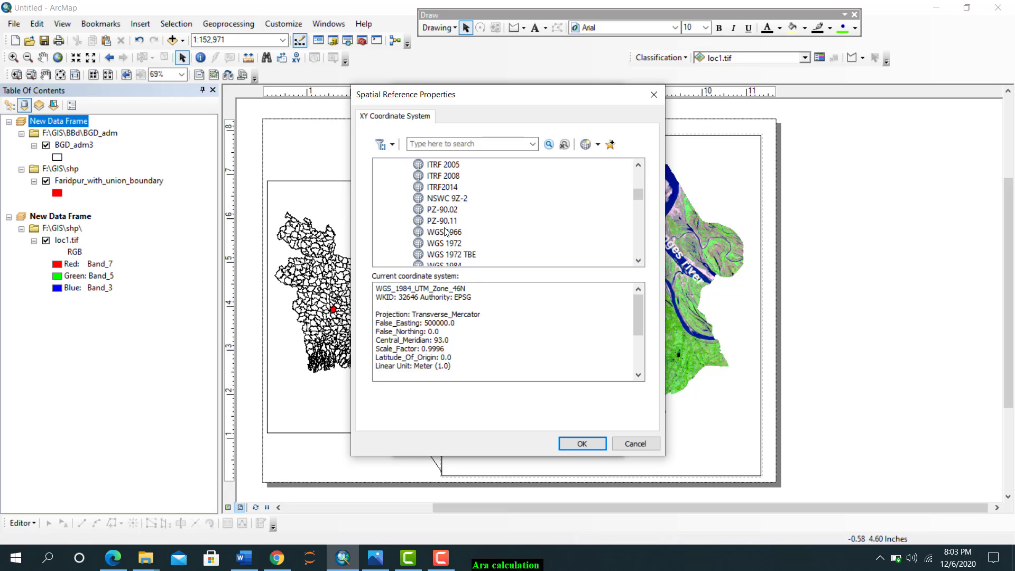
pyautogui.scroll(-1, 443, 249)
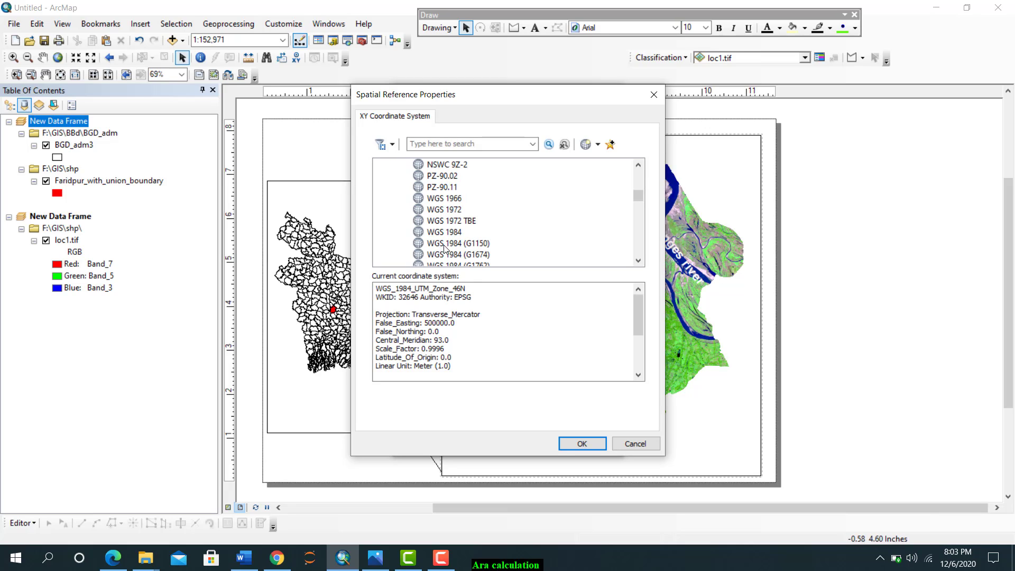
pyautogui.click(447, 232)
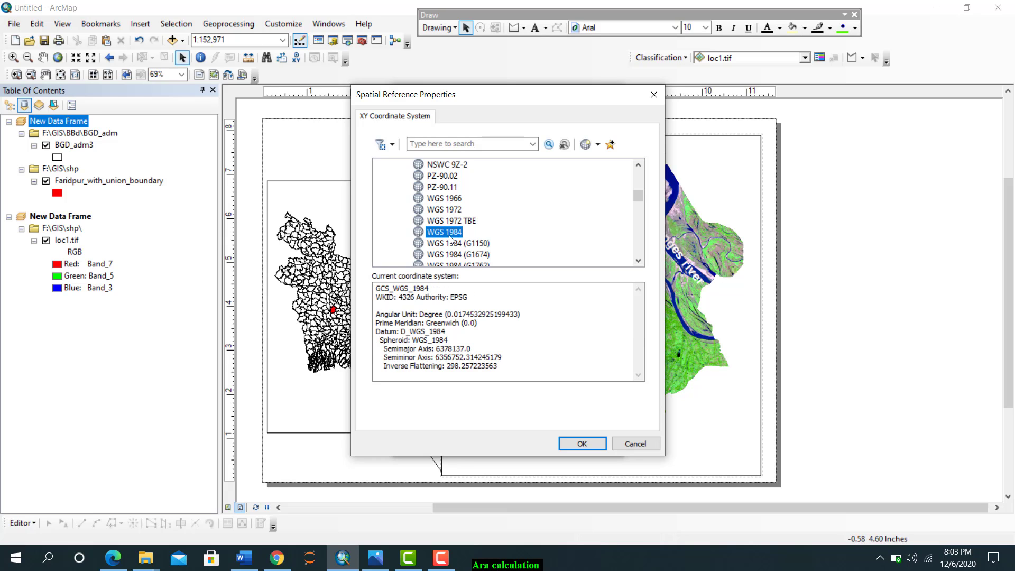
pyautogui.click(587, 442)
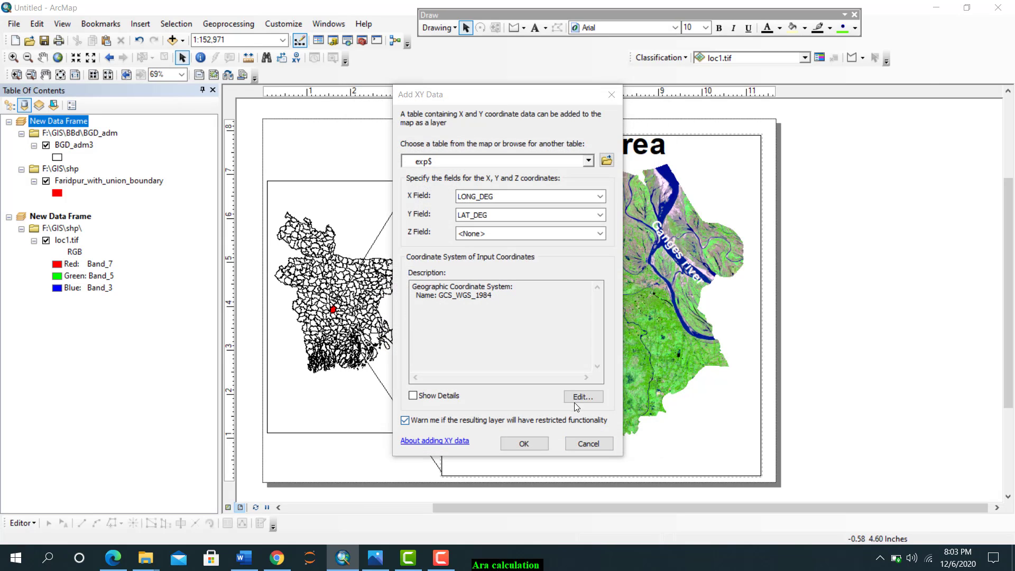
pyautogui.click(522, 442)
pyautogui.click(543, 348)
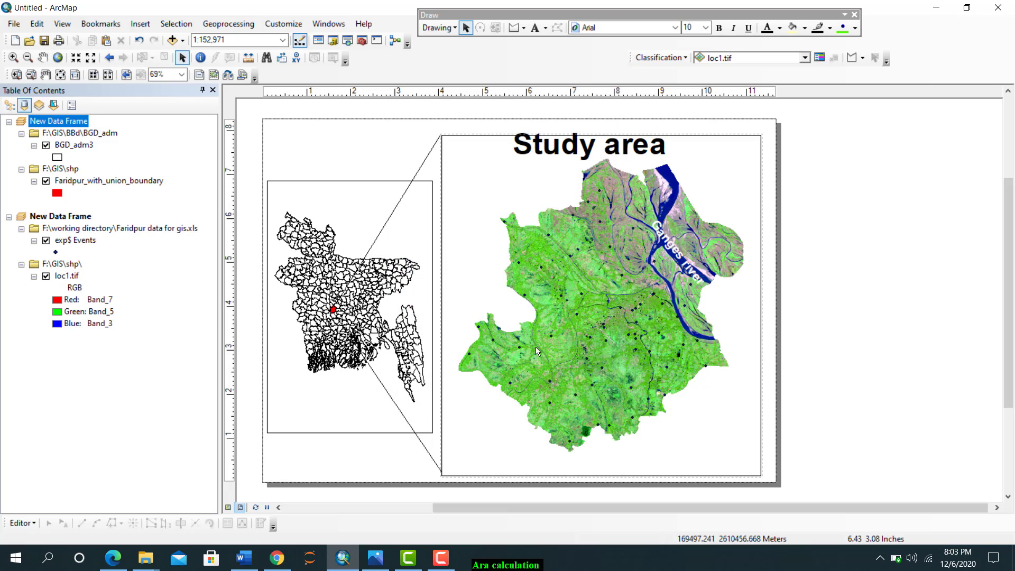
# Change the exp$ Events point symbol to a red Triangle 2 at size 18
pyautogui.doubleClick(56, 253)
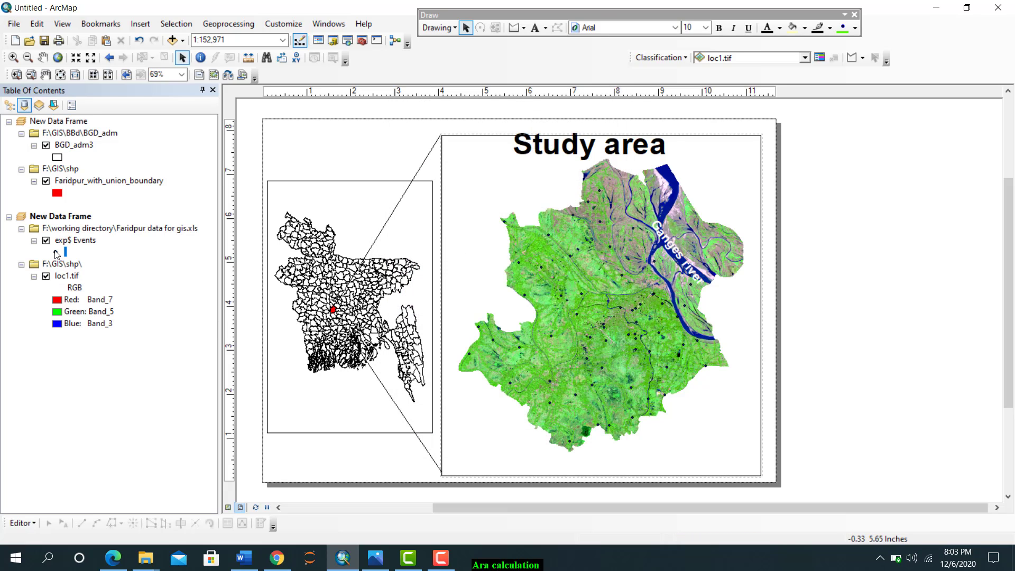
pyautogui.click(365, 359)
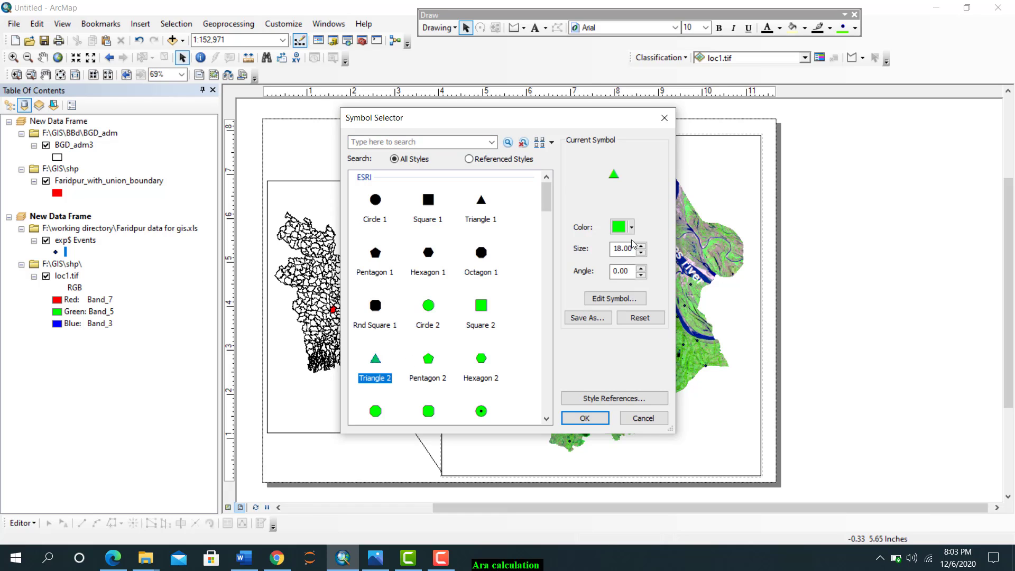
pyautogui.click(631, 228)
pyautogui.click(629, 286)
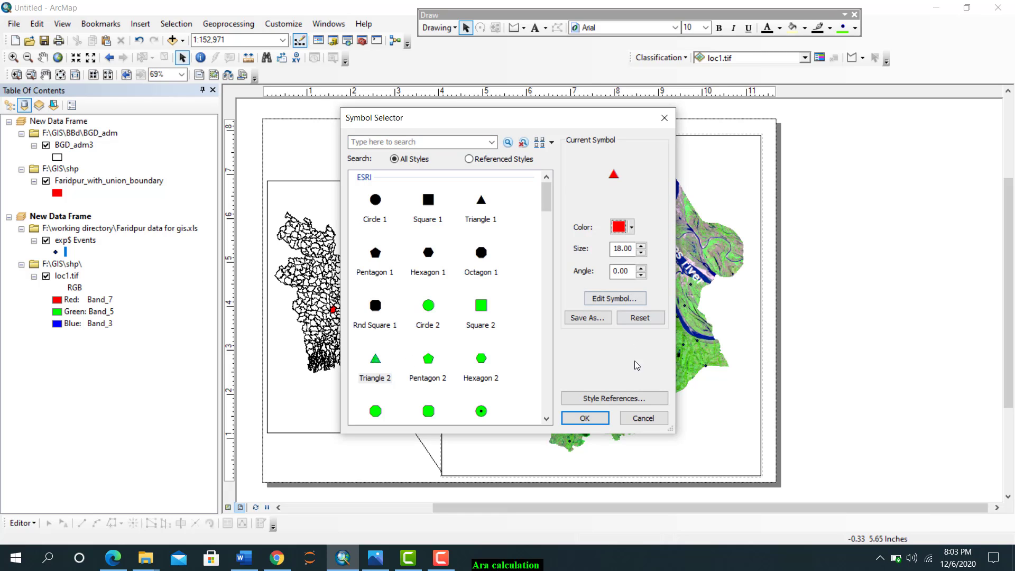
pyautogui.click(572, 423)
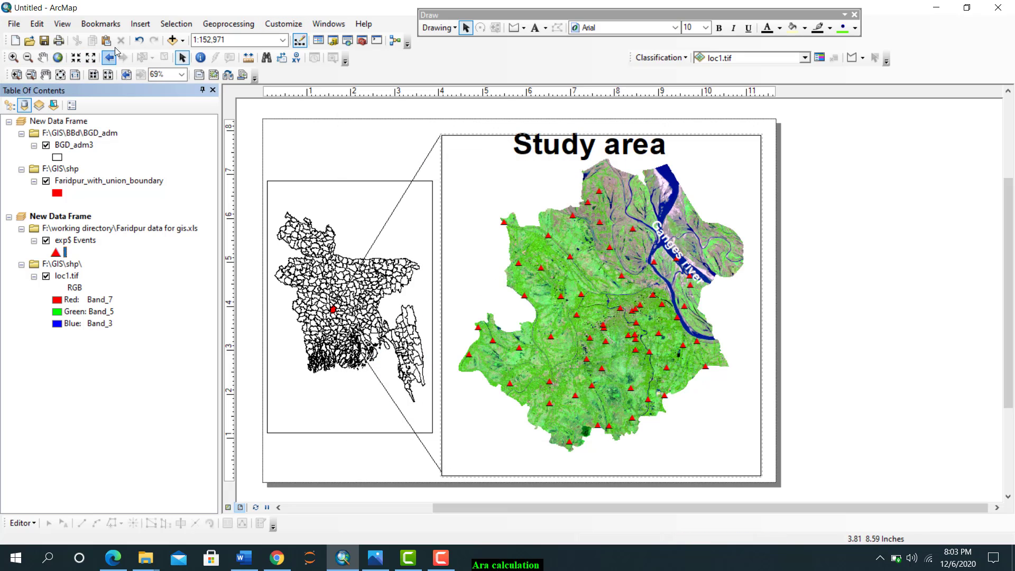
# Insert a legend listing exp$ Events and loc1.tif with an Olive background and place it beside the page, outside the study area map
pyautogui.click(141, 24)
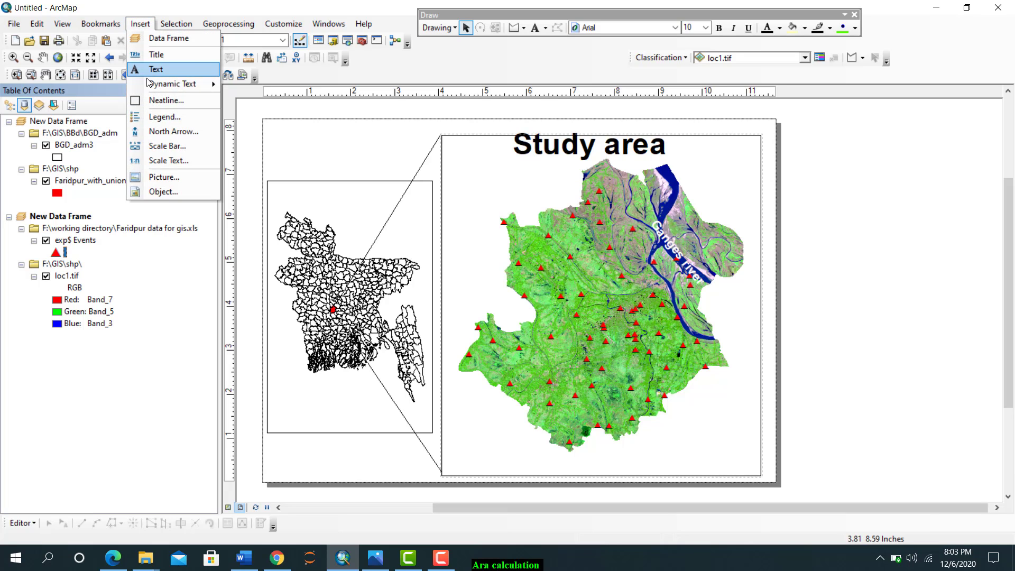
pyautogui.click(155, 118)
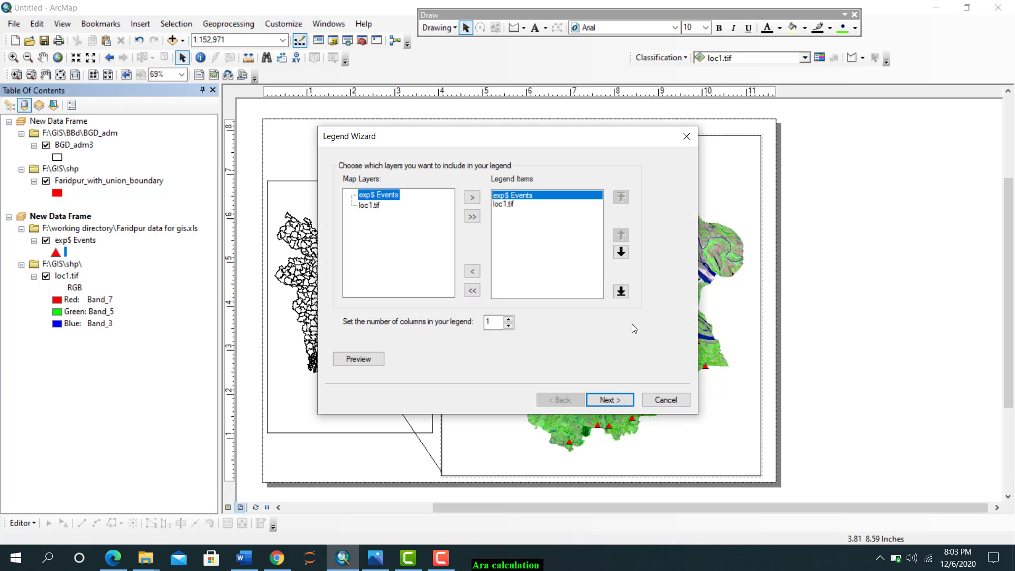
pyautogui.click(600, 399)
pyautogui.click(600, 399)
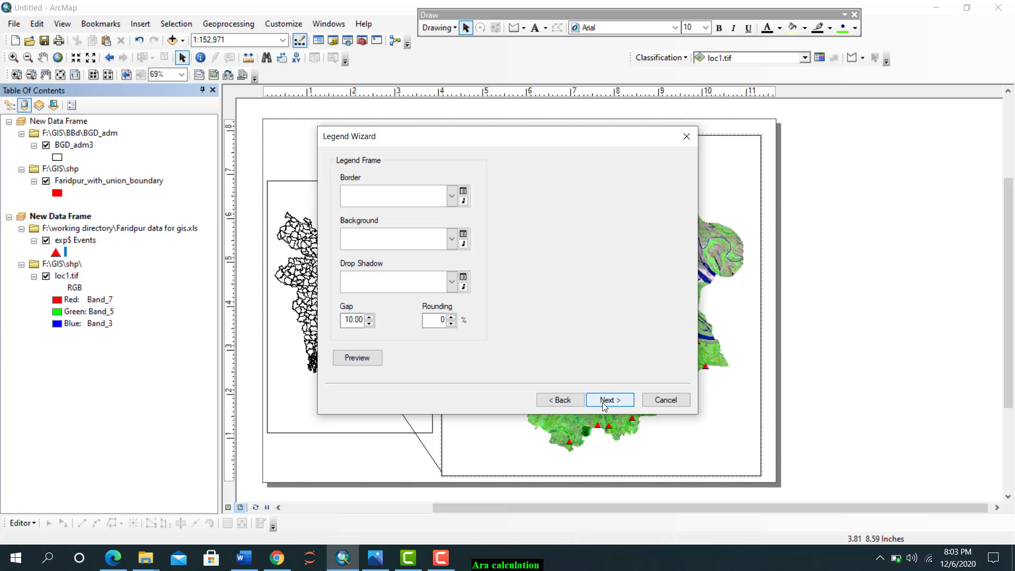
pyautogui.click(451, 239)
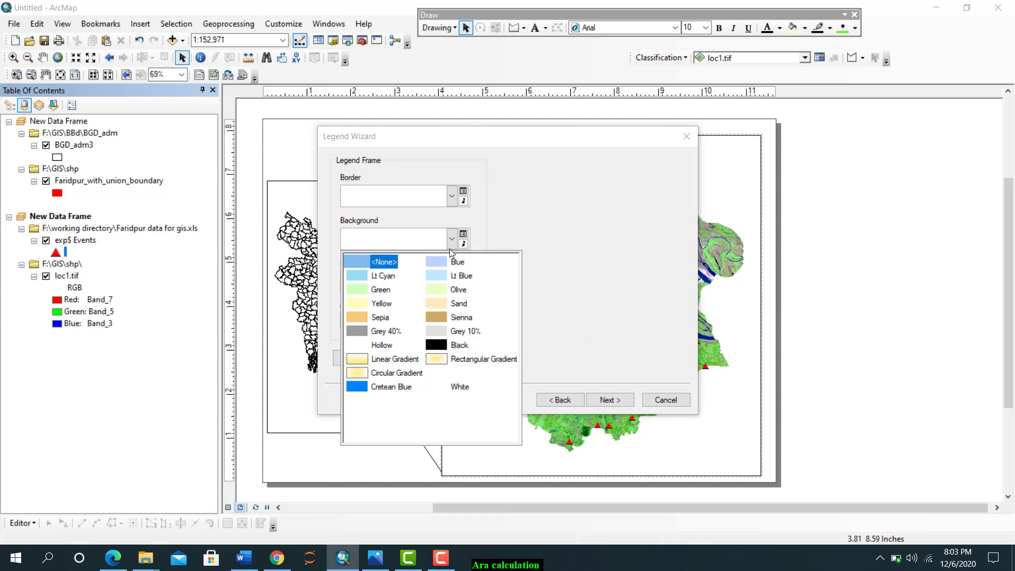
pyautogui.click(437, 294)
pyautogui.click(595, 399)
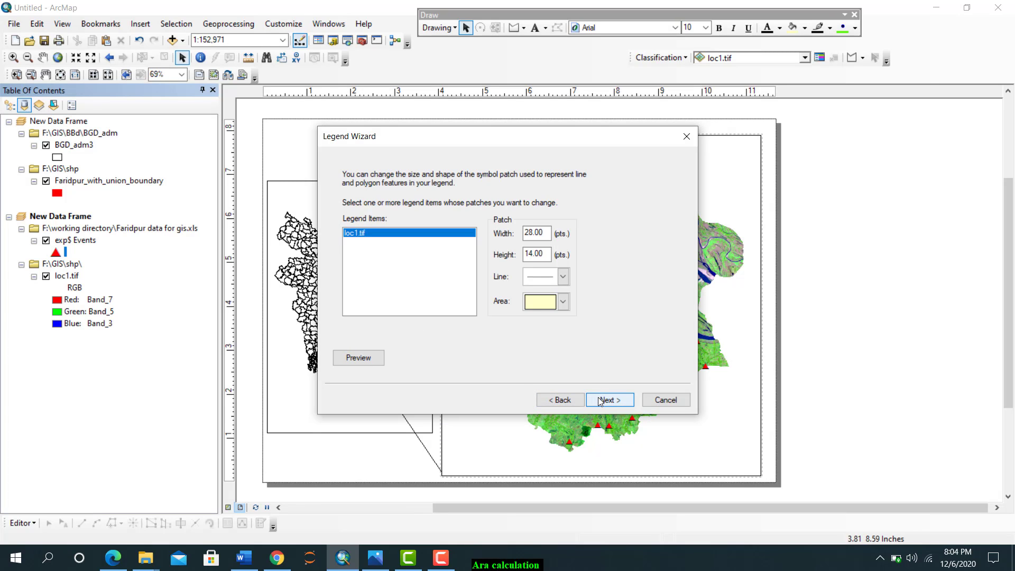
pyautogui.click(600, 399)
pyautogui.click(602, 400)
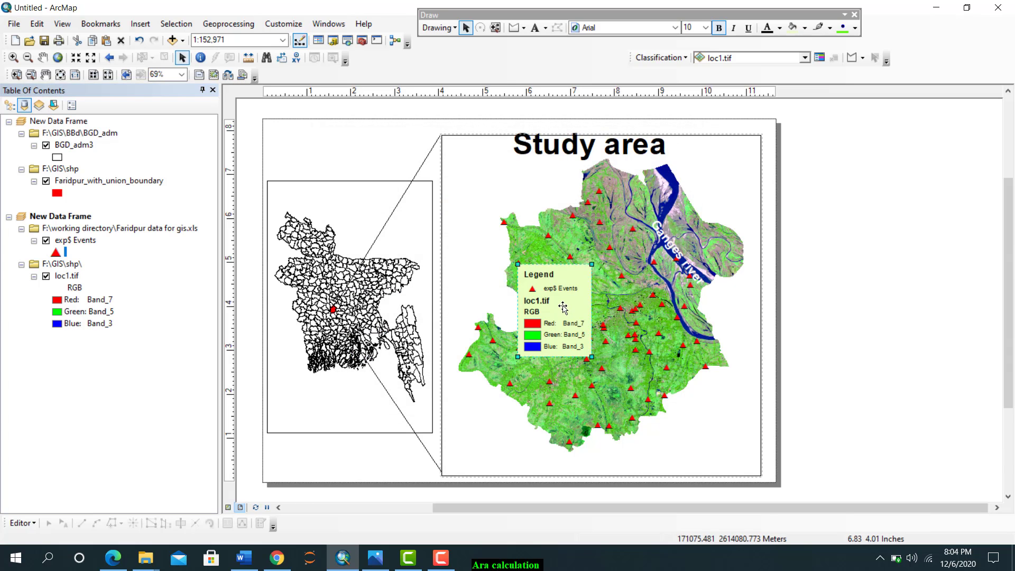
pyautogui.moveTo(563, 307); pyautogui.dragTo(882, 303)
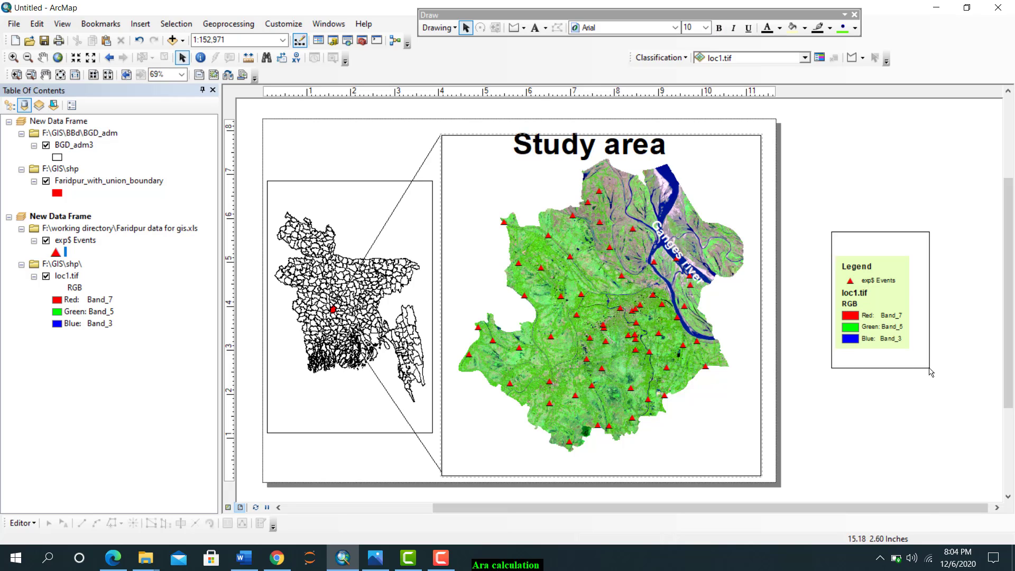
# Convert the legend to graphics, ungroup it and delete the loc1.tif heading, RGB label and band entries
pyautogui.rightClick(881, 300)
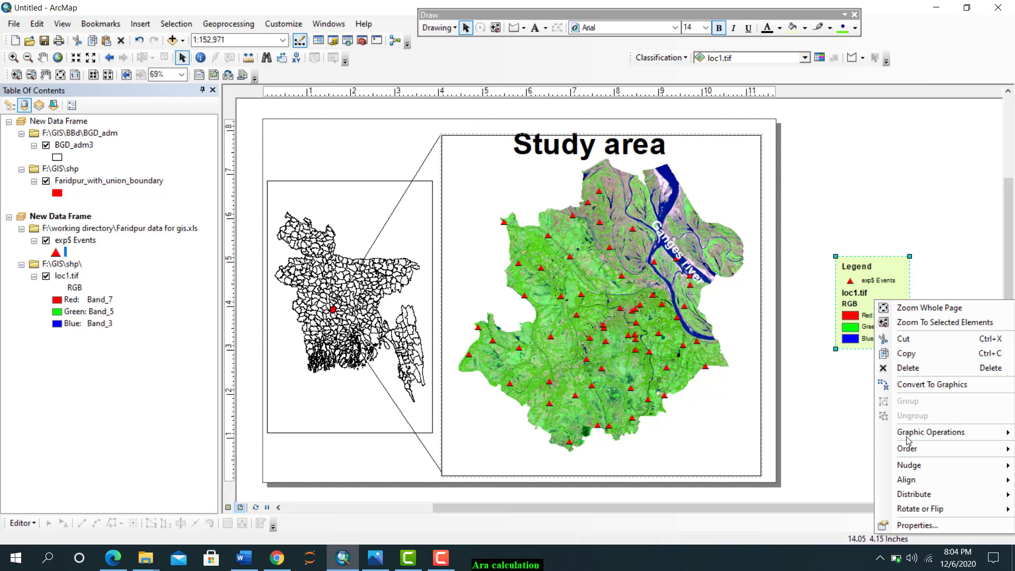
pyautogui.click(908, 387)
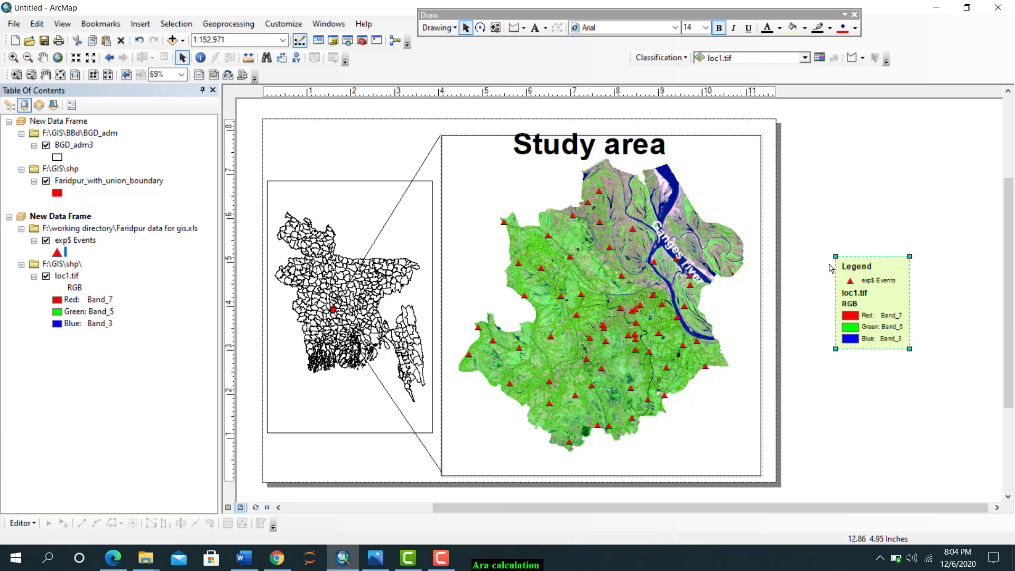
pyautogui.rightClick(881, 317)
pyautogui.click(912, 201)
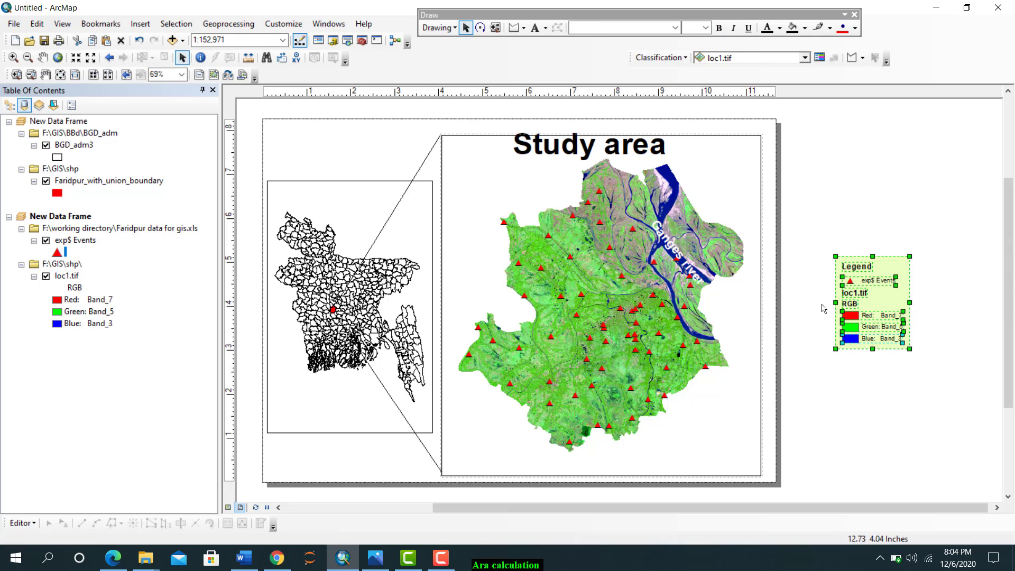
pyautogui.moveTo(826, 299); pyautogui.dragTo(922, 352)
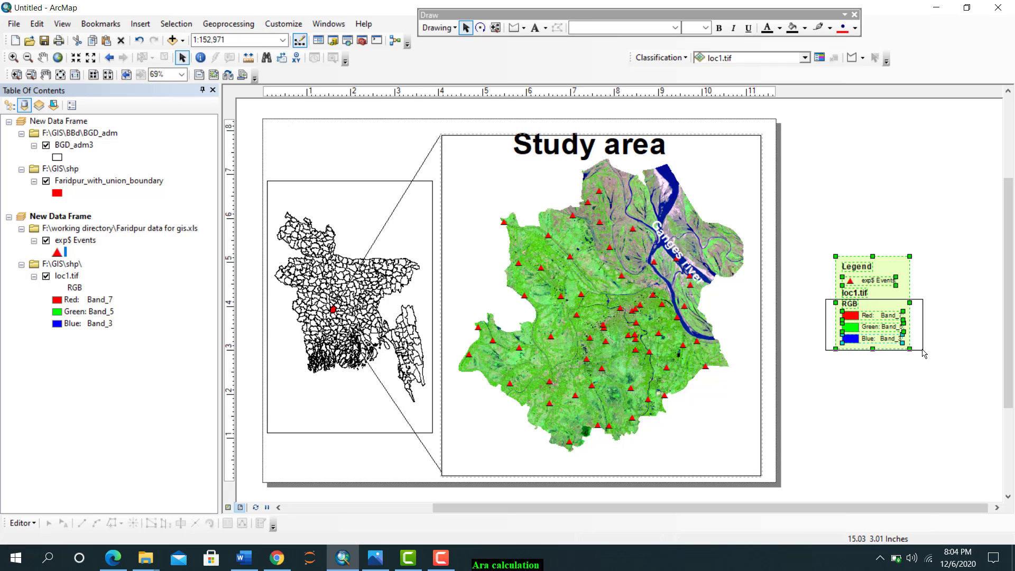
pyautogui.moveTo(885, 316); pyautogui.dragTo(919, 351)
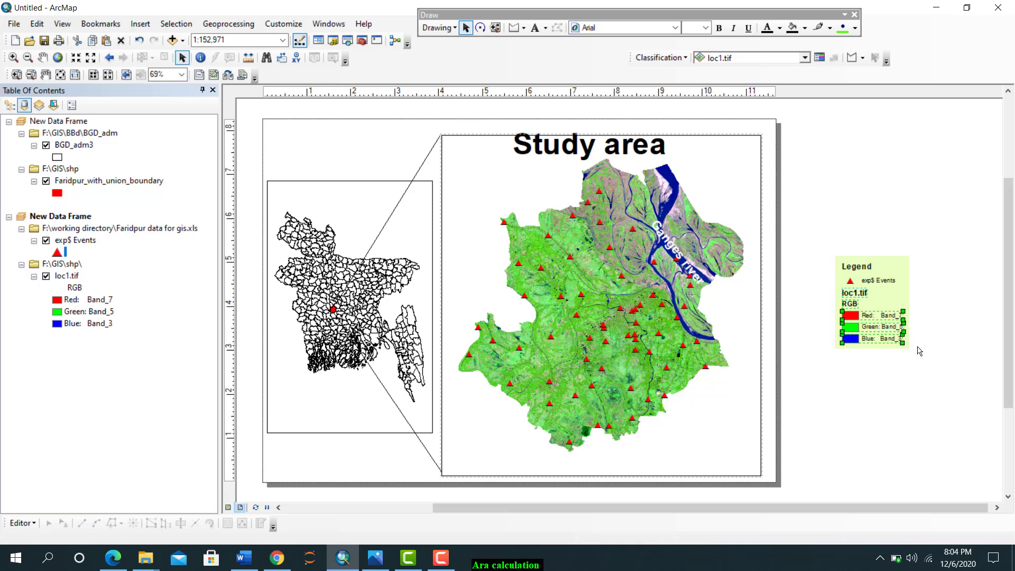
pyautogui.rightClick(868, 319)
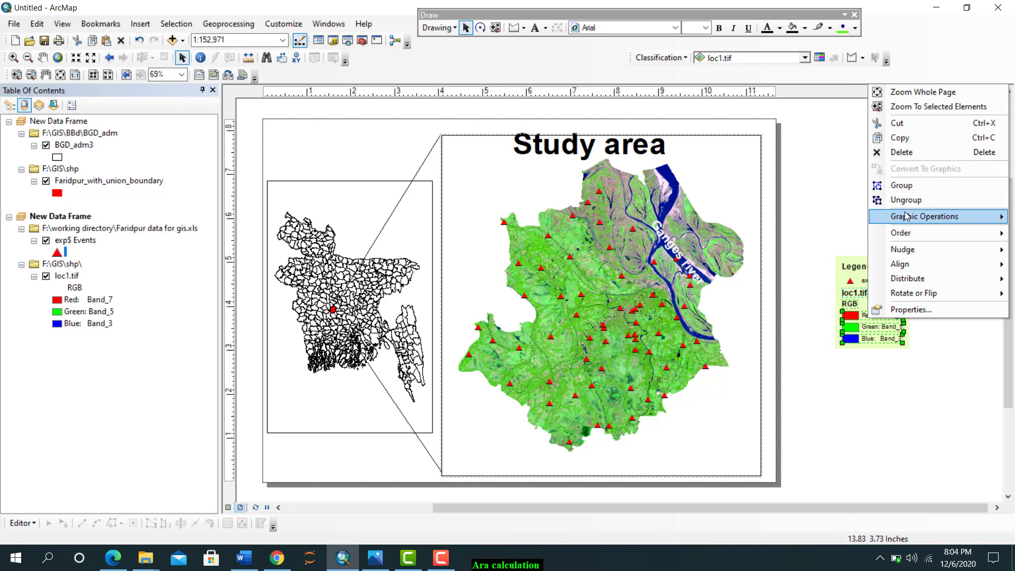
pyautogui.click(898, 152)
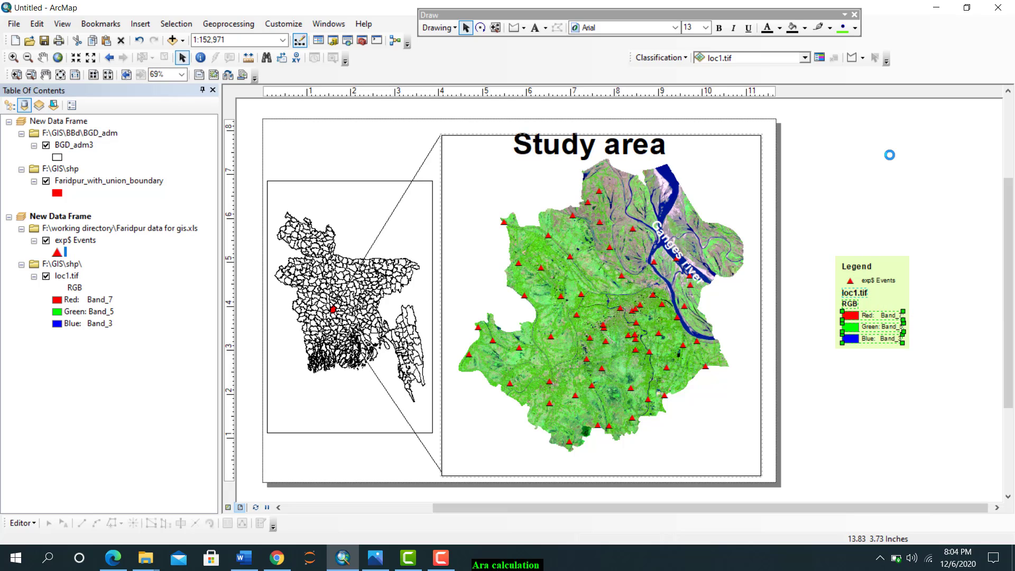
# Group the remaining legend elements and shrink the group slightly
pyautogui.moveTo(820, 234); pyautogui.dragTo(951, 423)
pyautogui.rightClick(887, 314)
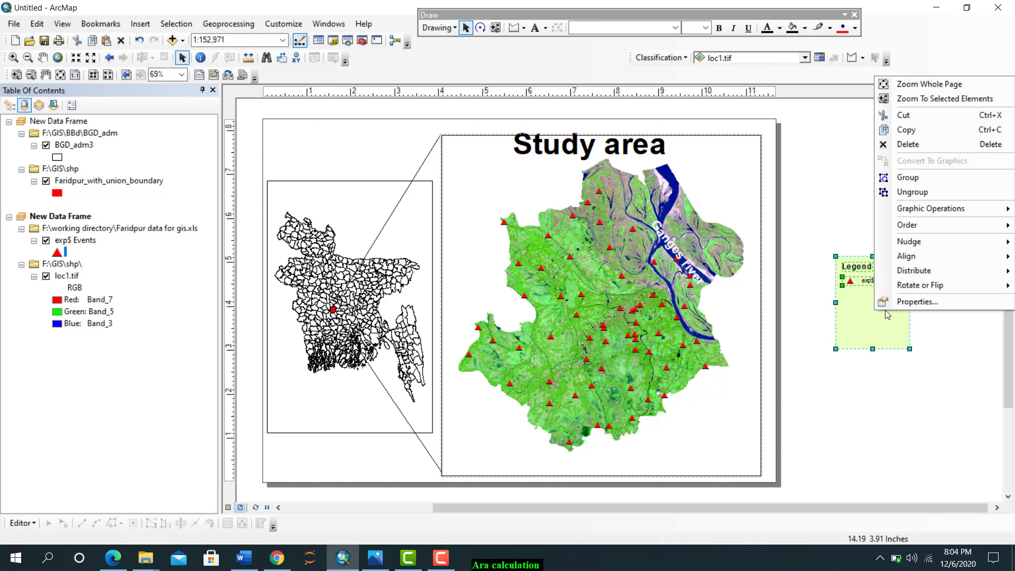
pyautogui.click(905, 178)
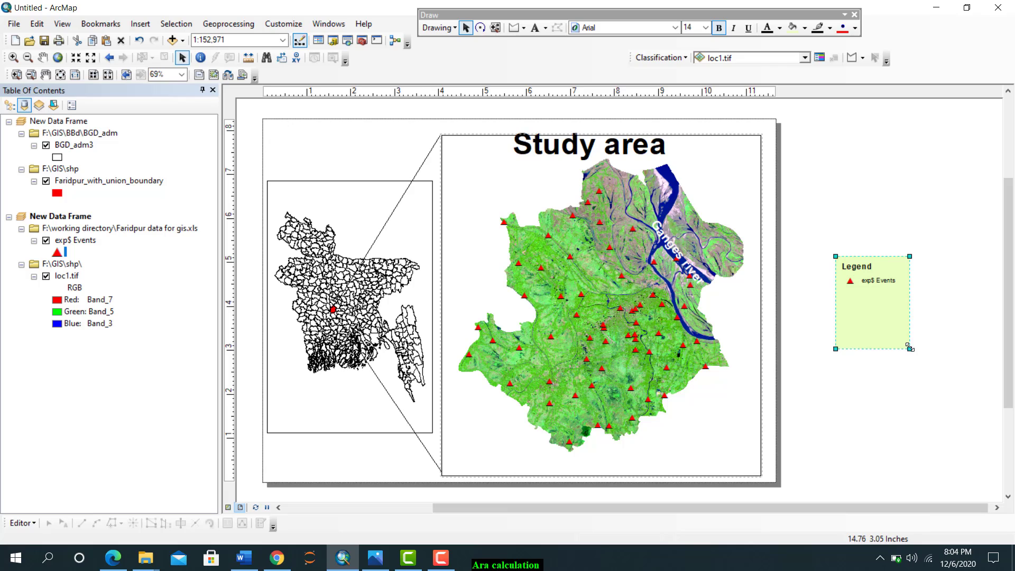
pyautogui.moveTo(909, 349); pyautogui.dragTo(899, 336)
pyautogui.click(871, 351)
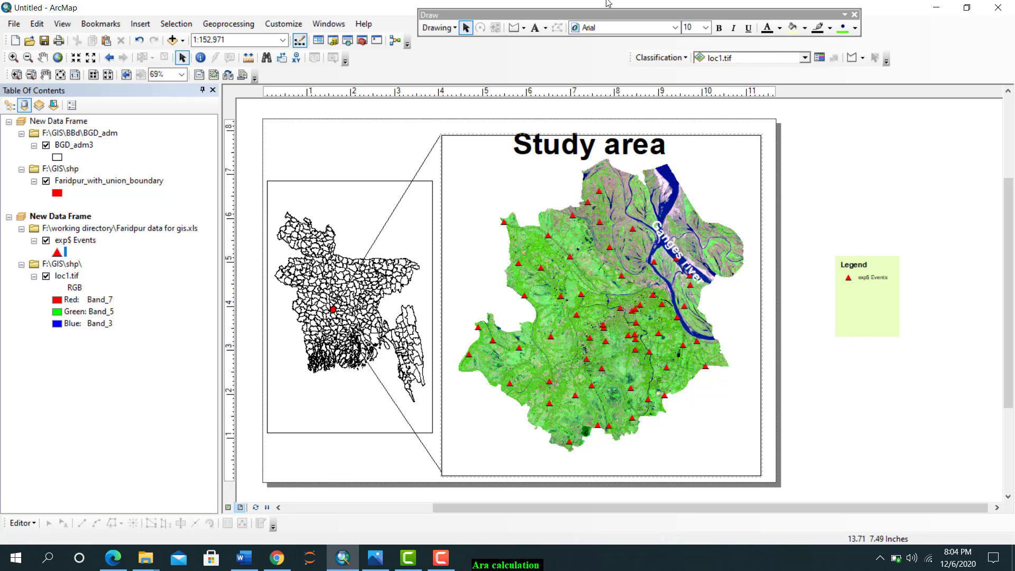
# Enlarge the grouped exp$ Events legend and delete it from the layout
pyautogui.moveTo(837, 264)
pyautogui.mouseDown()
pyautogui.moveTo(857, 288)
pyautogui.moveTo(813, 288)
pyautogui.moveTo(803, 257)
pyautogui.mouseUp()
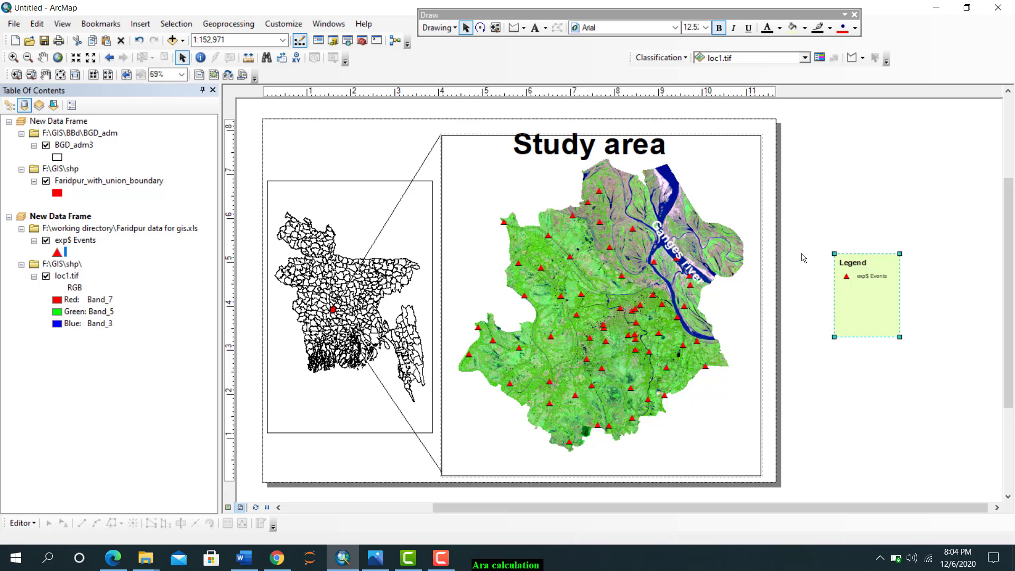
pyautogui.moveTo(899, 337); pyautogui.dragTo(986, 370)
pyautogui.rightClick(904, 316)
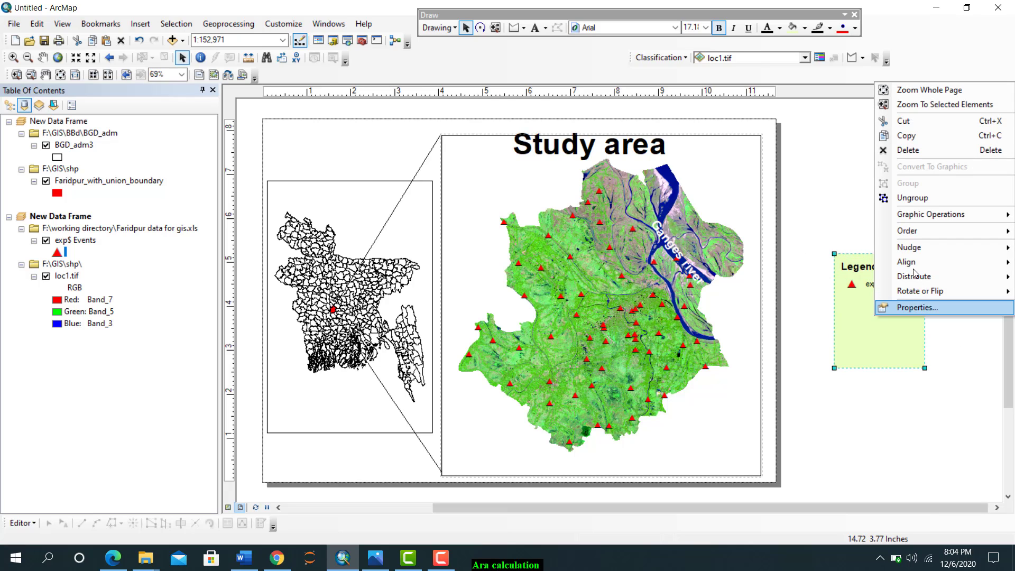
pyautogui.click(905, 151)
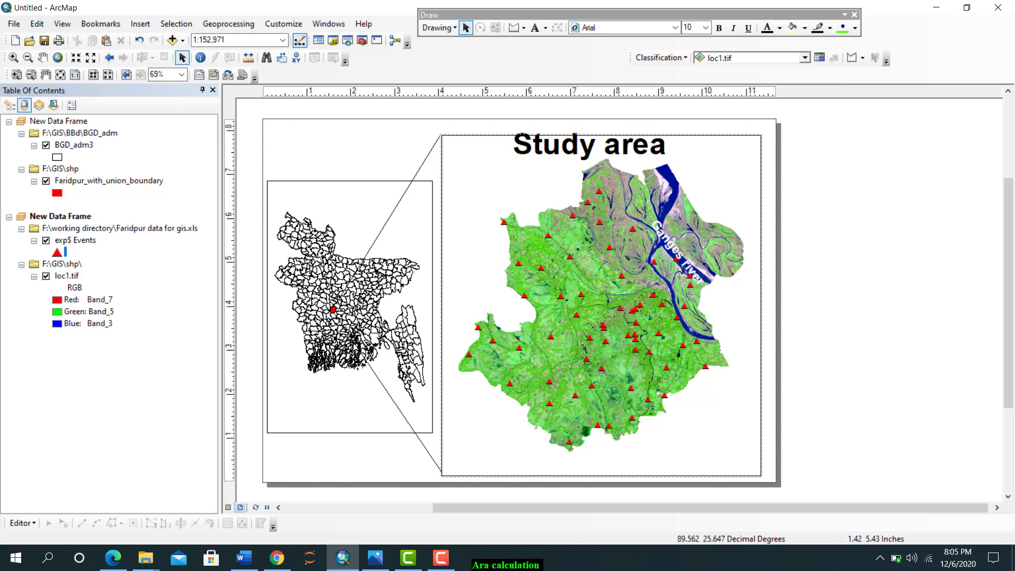
# Rename the exp$ Events layer to Stations
pyautogui.click(78, 244)
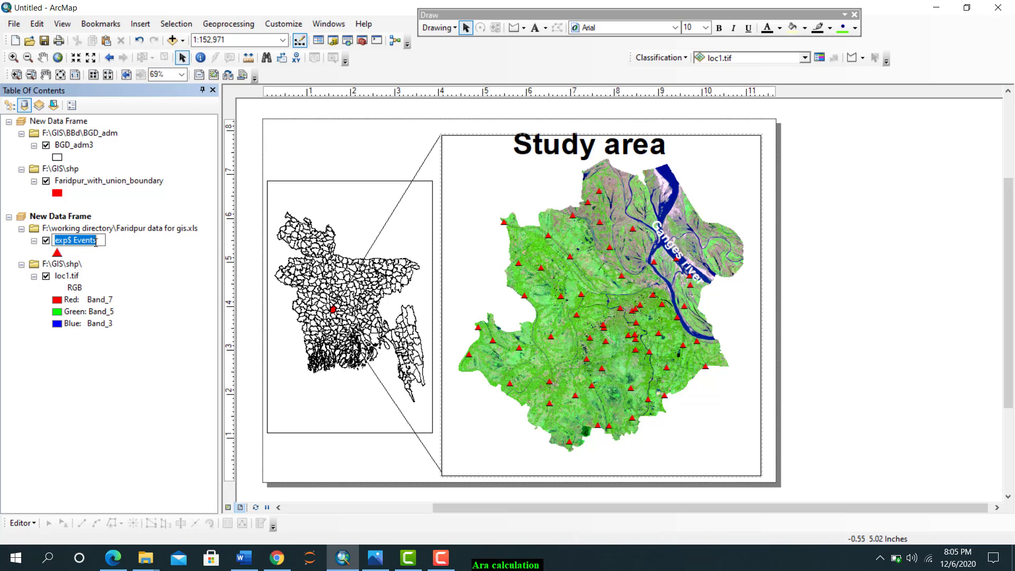
pyautogui.write('Stations')
pyautogui.press('Return')
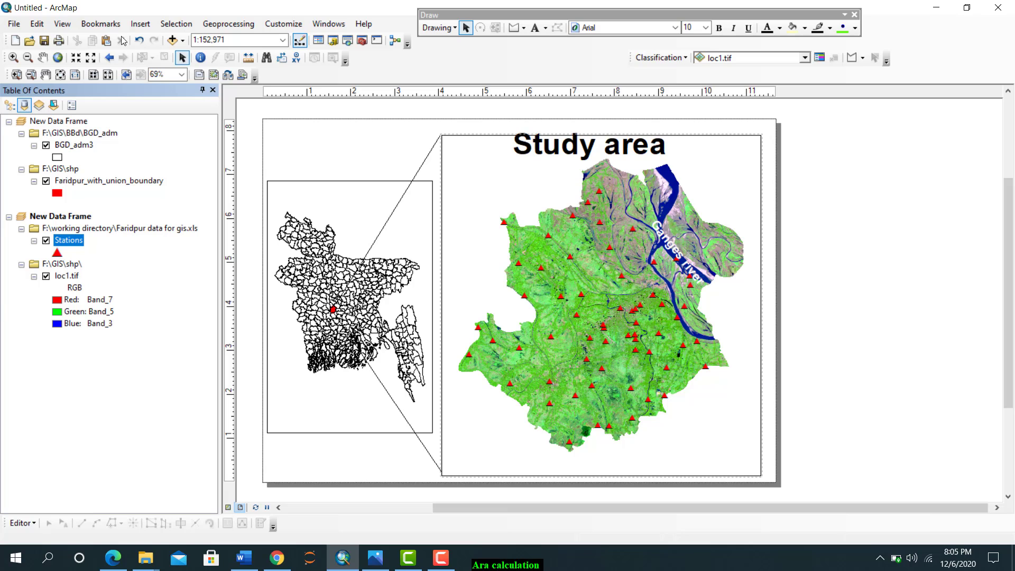
# Insert a legend listing Stations and loc1.tif with an Olive background and place it in the blank area beside the page
pyautogui.click(135, 26)
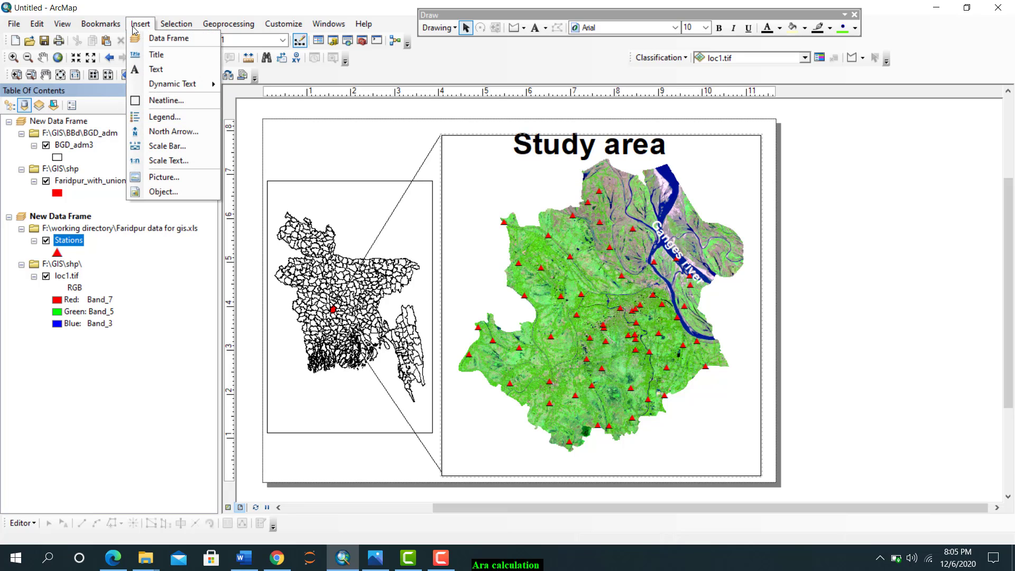
pyautogui.click(159, 117)
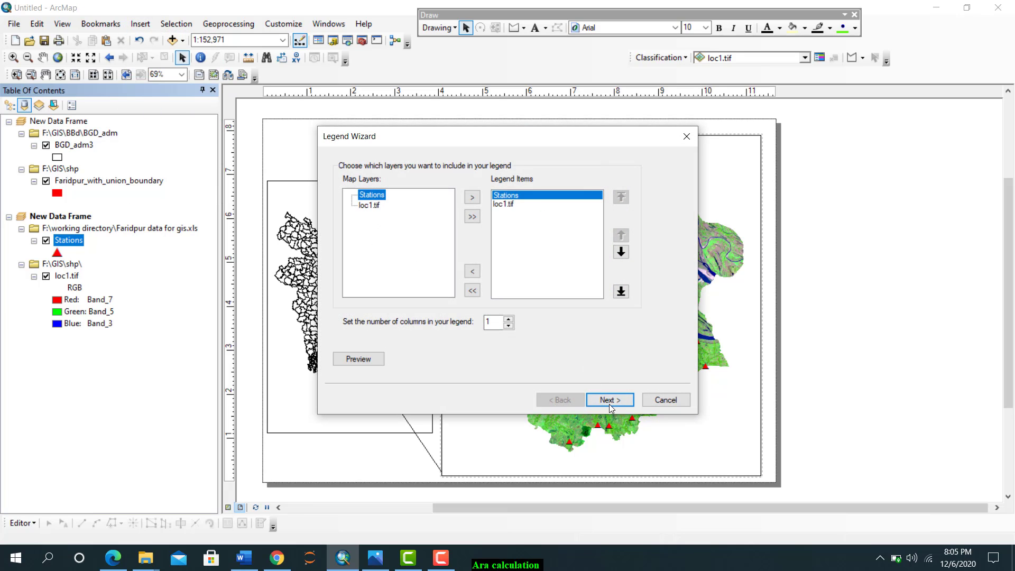
pyautogui.click(609, 403)
pyautogui.click(614, 400)
pyautogui.click(614, 401)
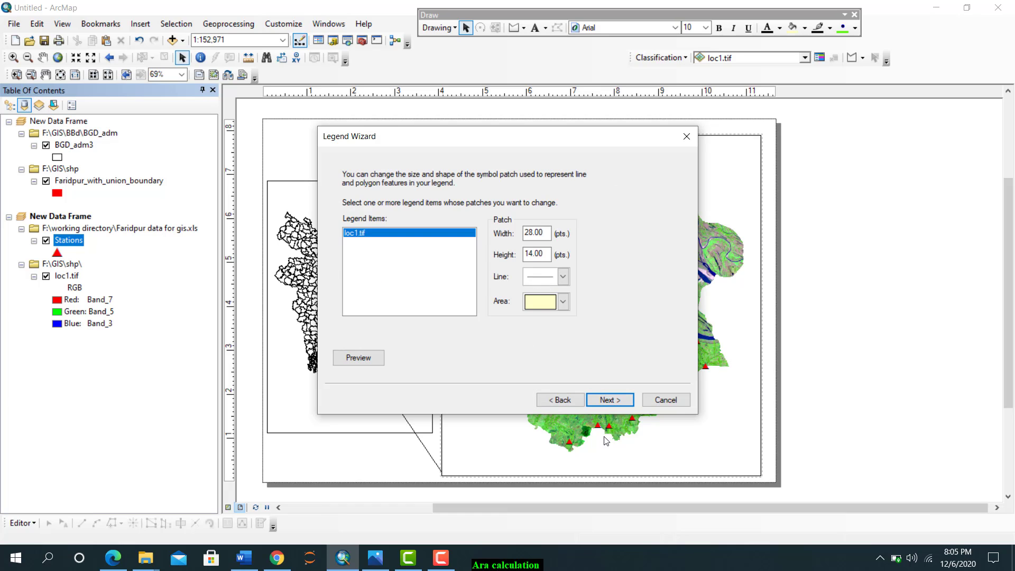
pyautogui.click(545, 403)
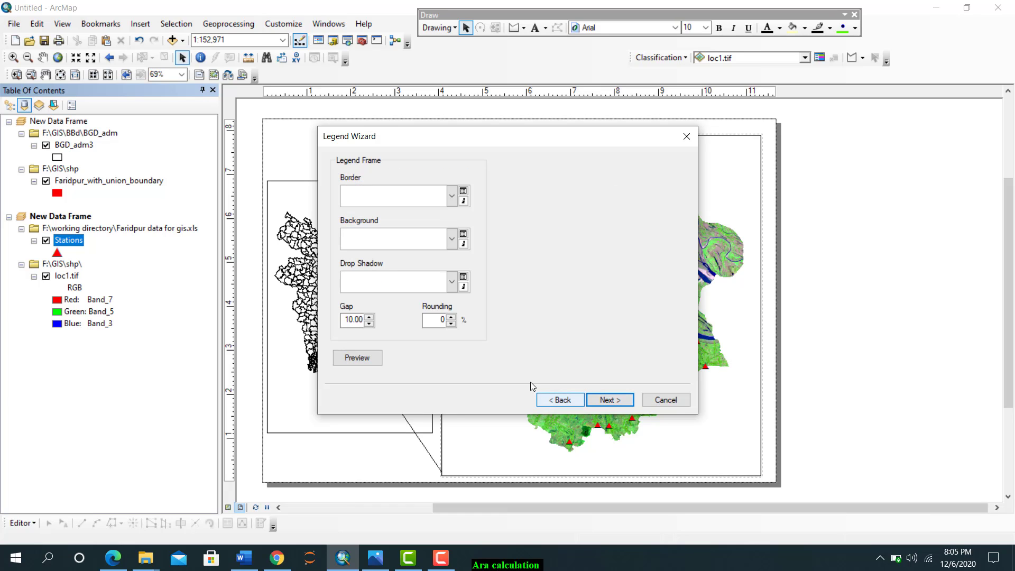
pyautogui.click(452, 239)
pyautogui.click(442, 294)
pyautogui.click(614, 399)
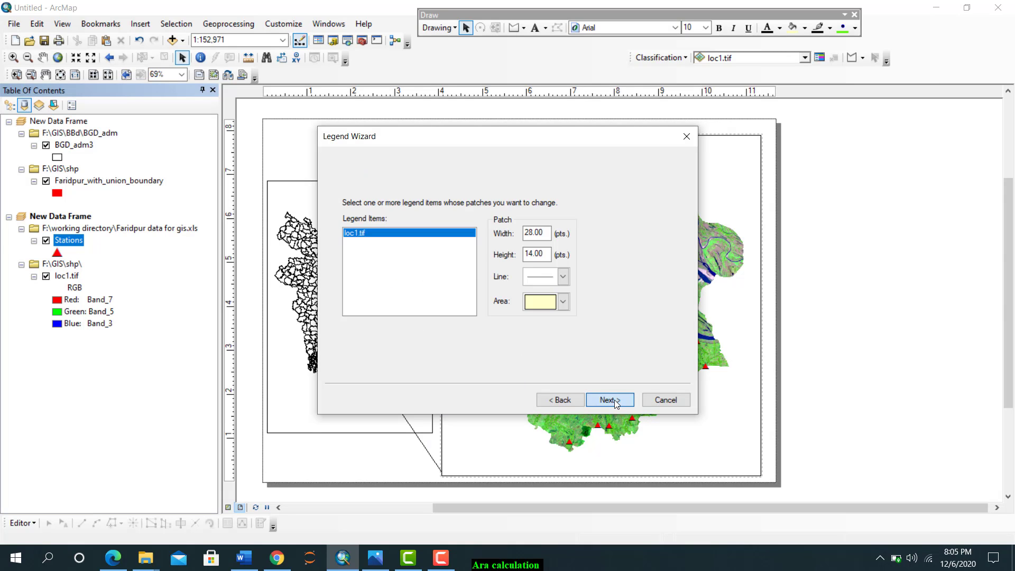
pyautogui.click(614, 399)
pyautogui.click(610, 400)
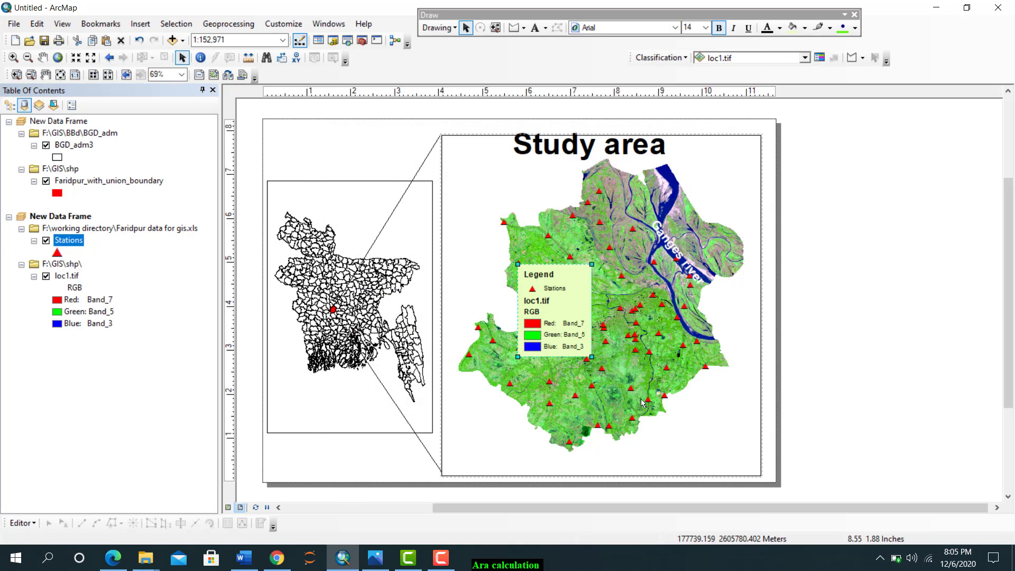
pyautogui.moveTo(581, 325); pyautogui.dragTo(896, 302)
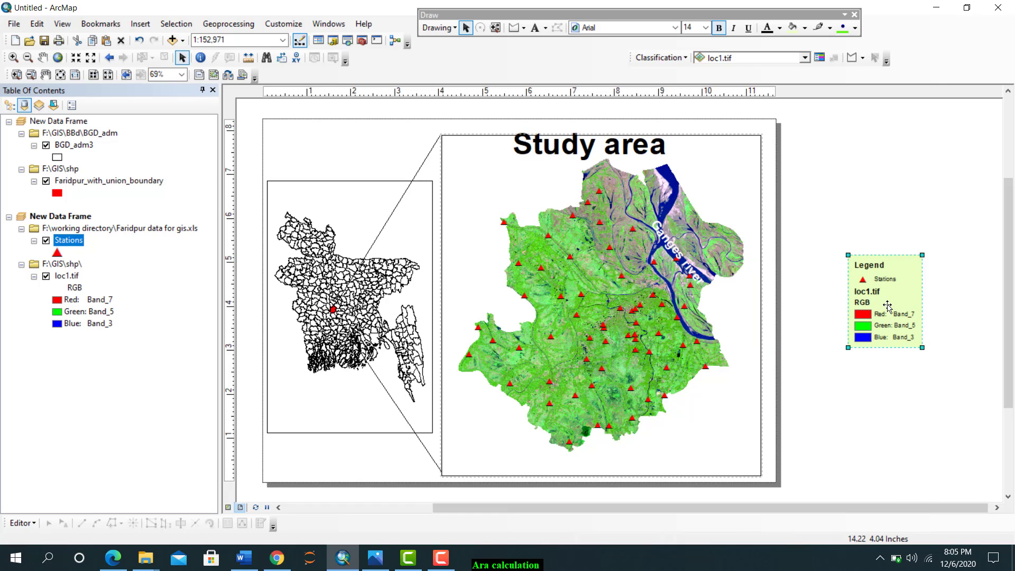
# Convert the Stations legend to graphics, ungroup it and delete its loc1.tif heading, RGB label and band entries
pyautogui.rightClick(887, 305)
pyautogui.click(901, 394)
pyautogui.rightClick(892, 325)
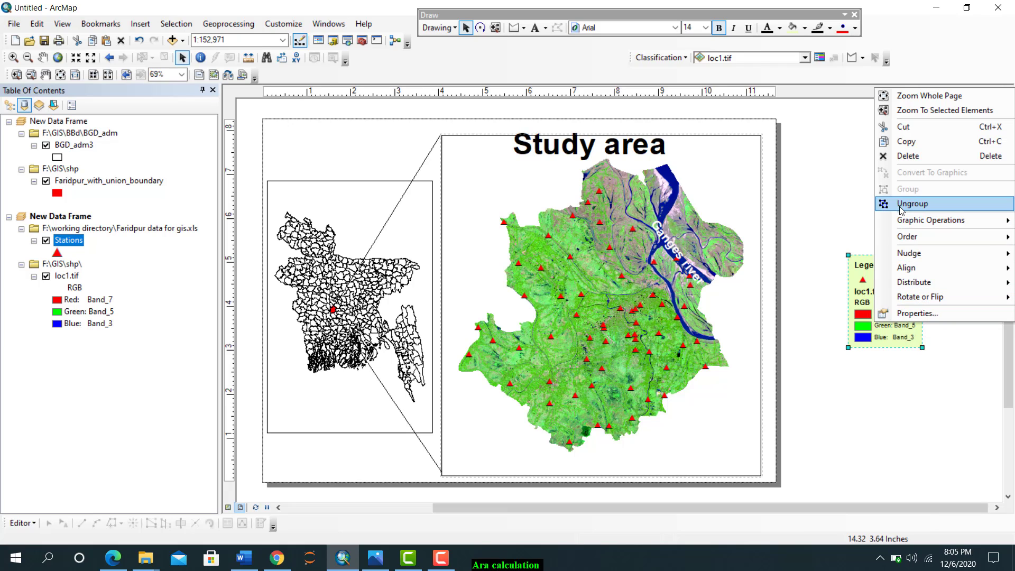
pyautogui.click(901, 203)
pyautogui.click(823, 365)
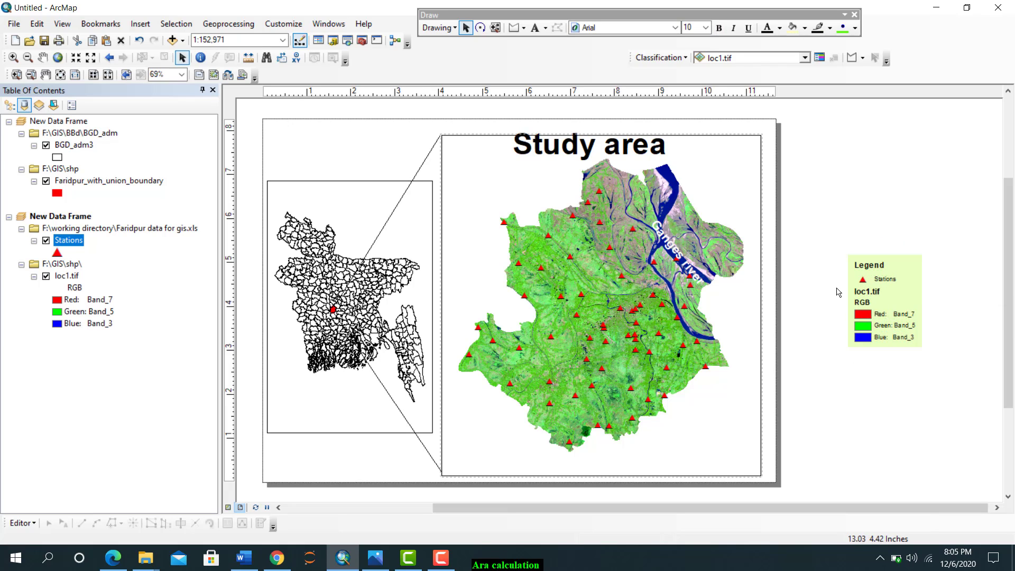
pyautogui.moveTo(838, 286); pyautogui.dragTo(951, 350)
pyautogui.rightClick(903, 329)
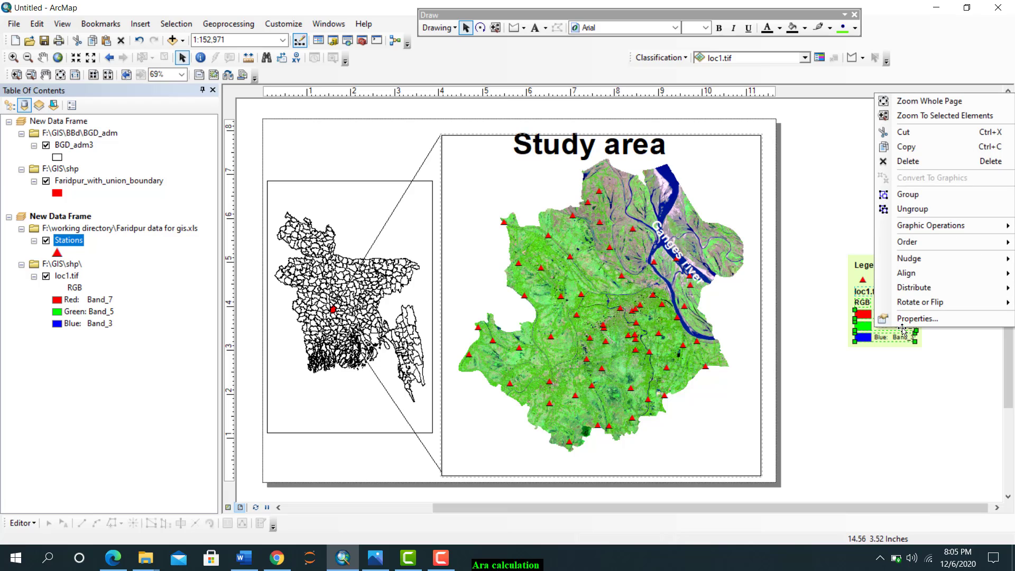
pyautogui.click(906, 161)
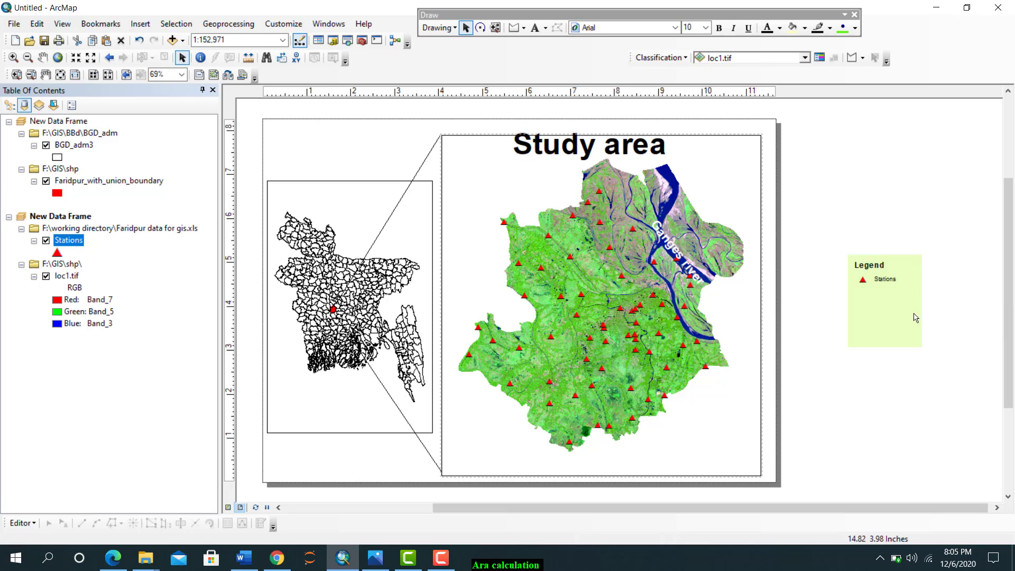
# Shorten the legend's background box so that it closely encloses the Legend title and Stations entry
pyautogui.click(877, 279)
pyautogui.click(896, 323)
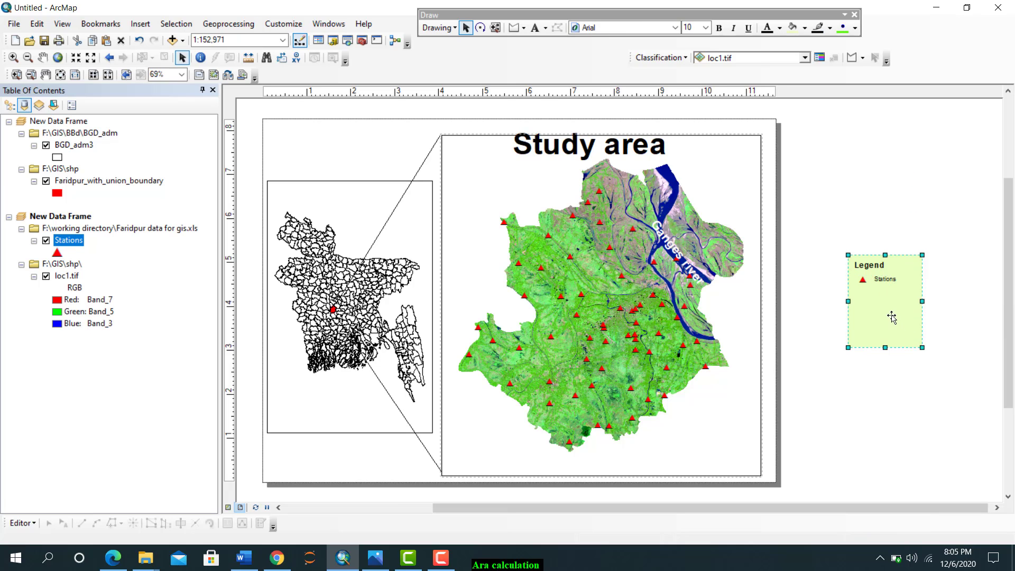
pyautogui.moveTo(922, 347)
pyautogui.mouseDown()
pyautogui.moveTo(916, 316)
pyautogui.moveTo(937, 316)
pyautogui.moveTo(920, 297)
pyautogui.mouseUp()
pyautogui.click(886, 281)
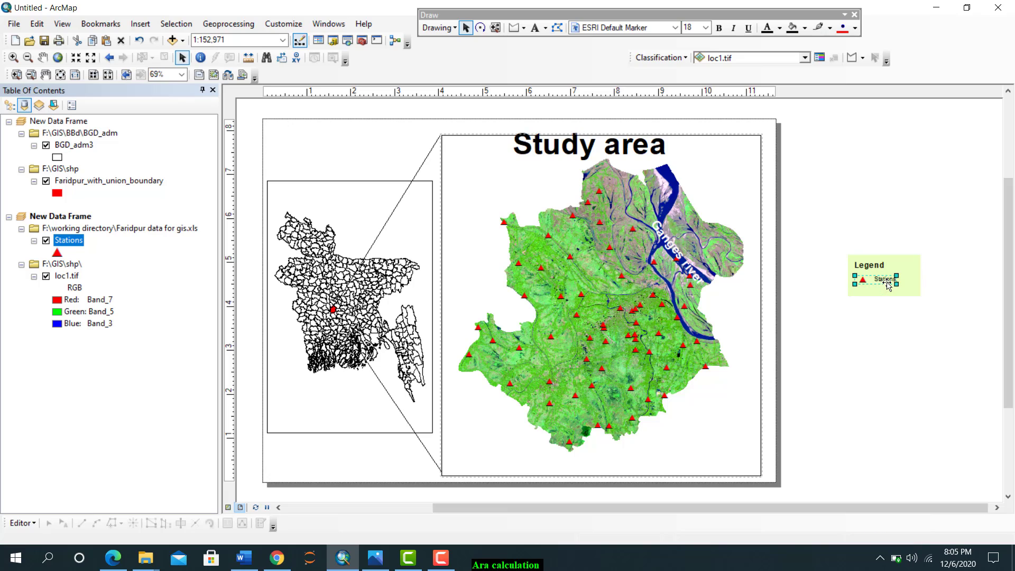
# Trim the legend's background box slightly closer around the Legend title and Stations entry
pyautogui.click(911, 301)
pyautogui.click(905, 285)
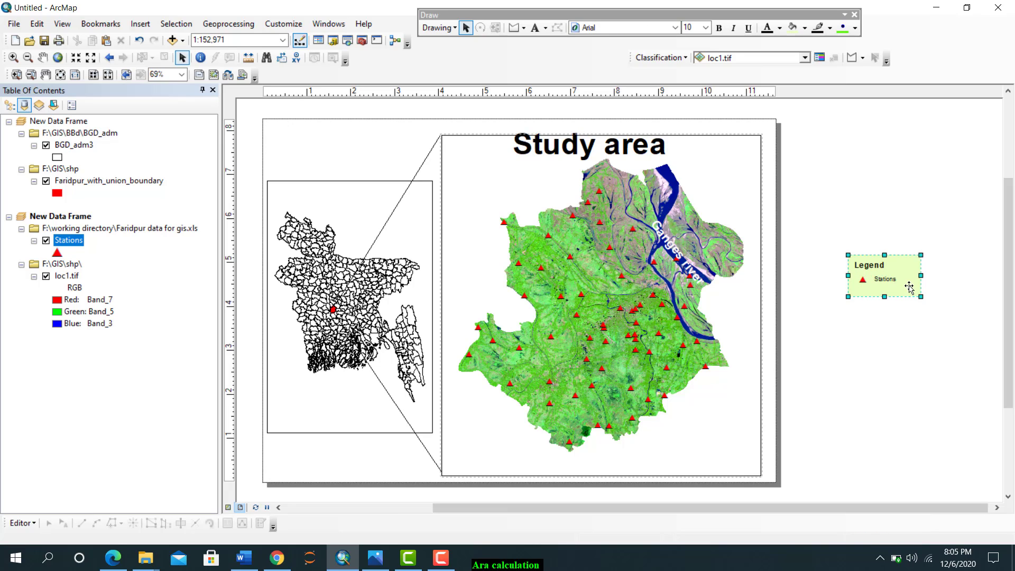
pyautogui.moveTo(920, 297); pyautogui.dragTo(918, 294)
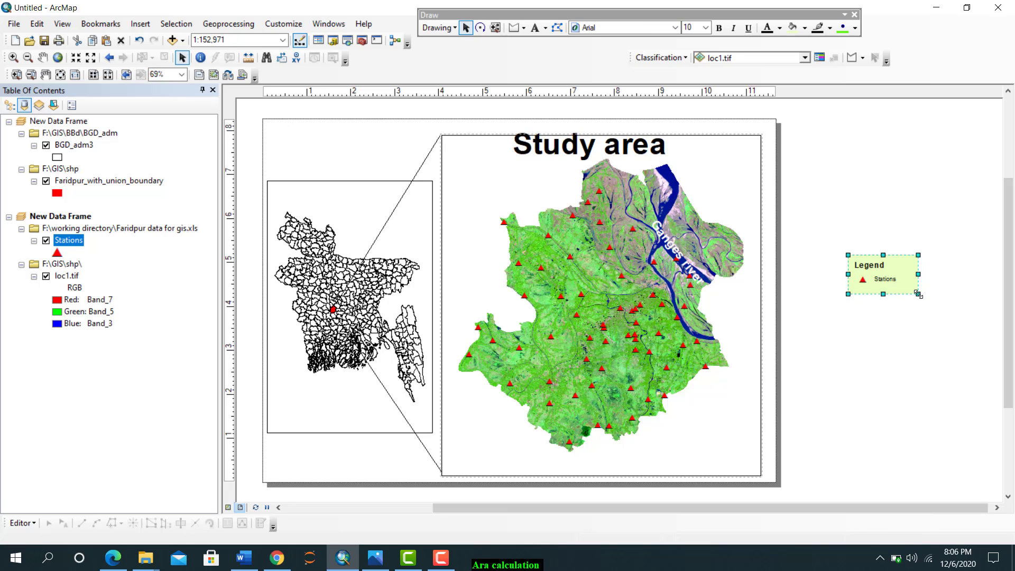
pyautogui.rightClick(902, 282)
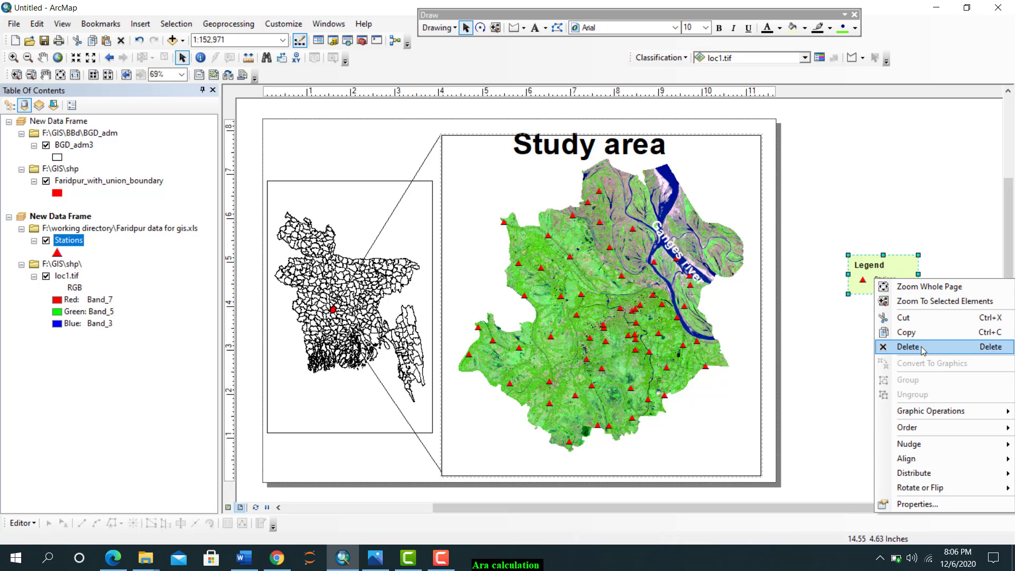
pyautogui.moveTo(917, 428)
pyautogui.click(845, 339)
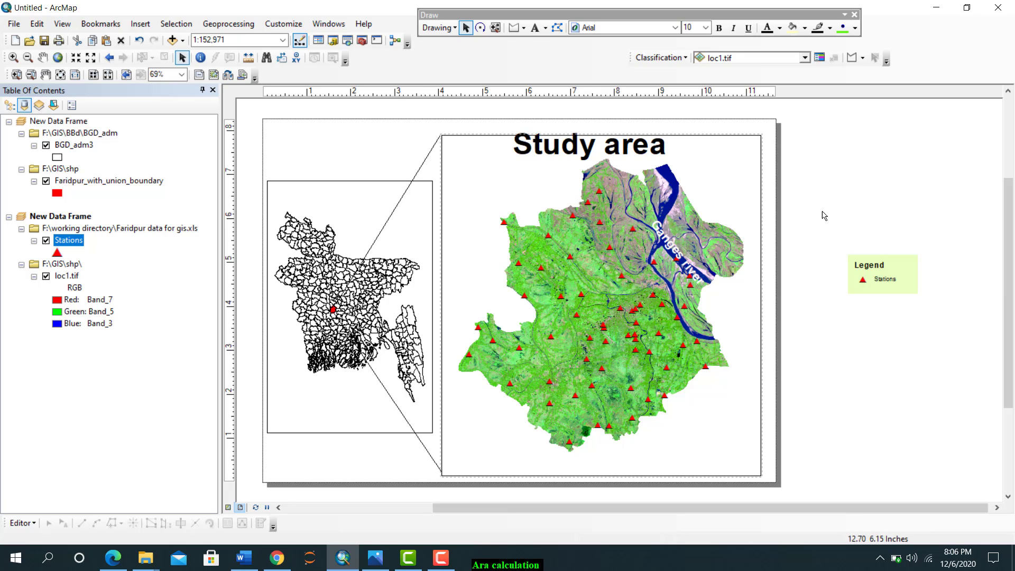
# Group all the legend elements, then enlarge the legend and place it in the lower-right corner of the main map frame
pyautogui.moveTo(822, 212); pyautogui.dragTo(924, 326)
pyautogui.rightClick(887, 278)
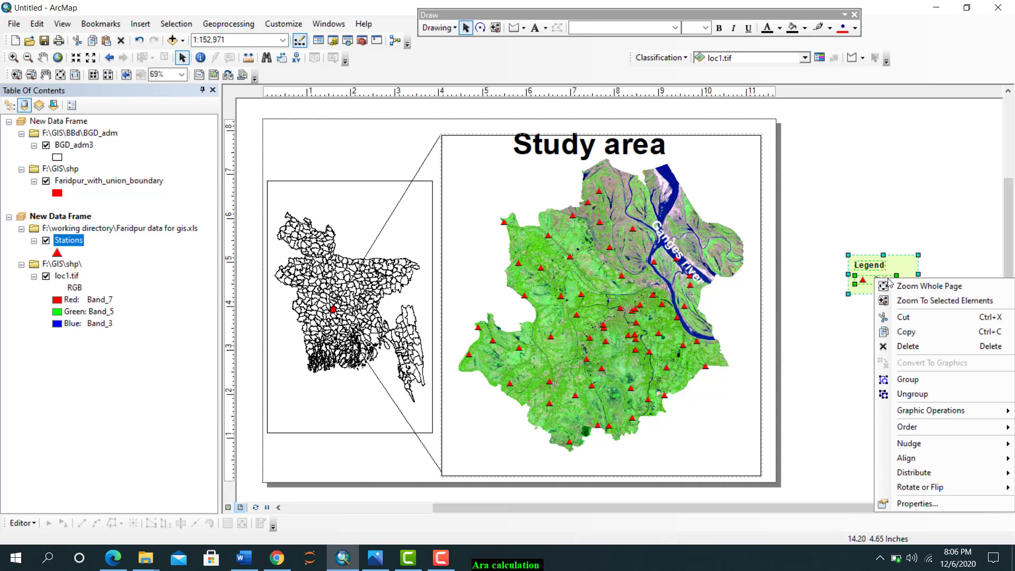
pyautogui.click(907, 379)
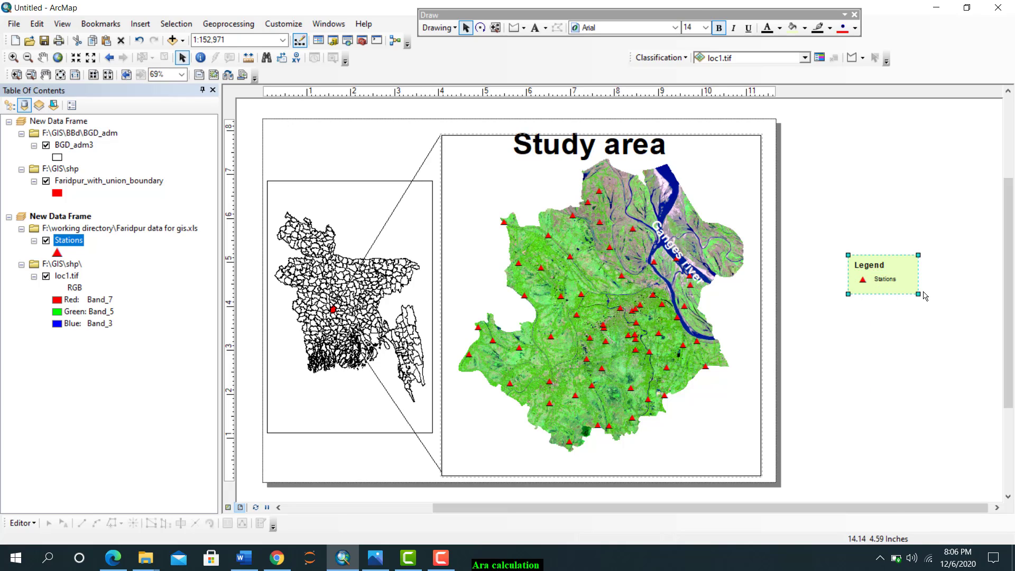
pyautogui.moveTo(918, 291)
pyautogui.mouseDown()
pyautogui.moveTo(949, 333)
pyautogui.moveTo(934, 311)
pyautogui.moveTo(720, 399)
pyautogui.moveTo(721, 444)
pyautogui.mouseUp()
pyautogui.click(862, 415)
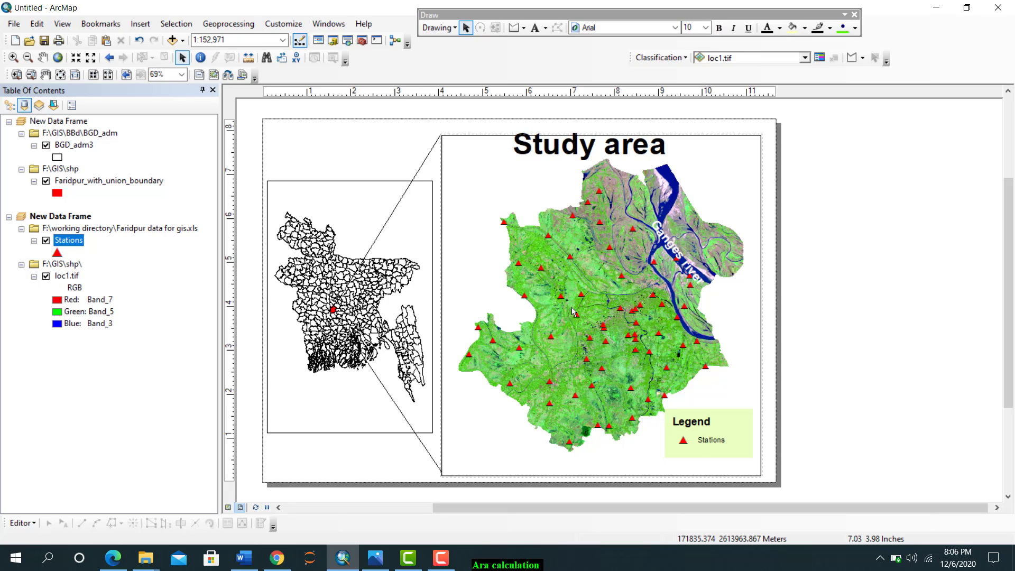
pyautogui.click(537, 207)
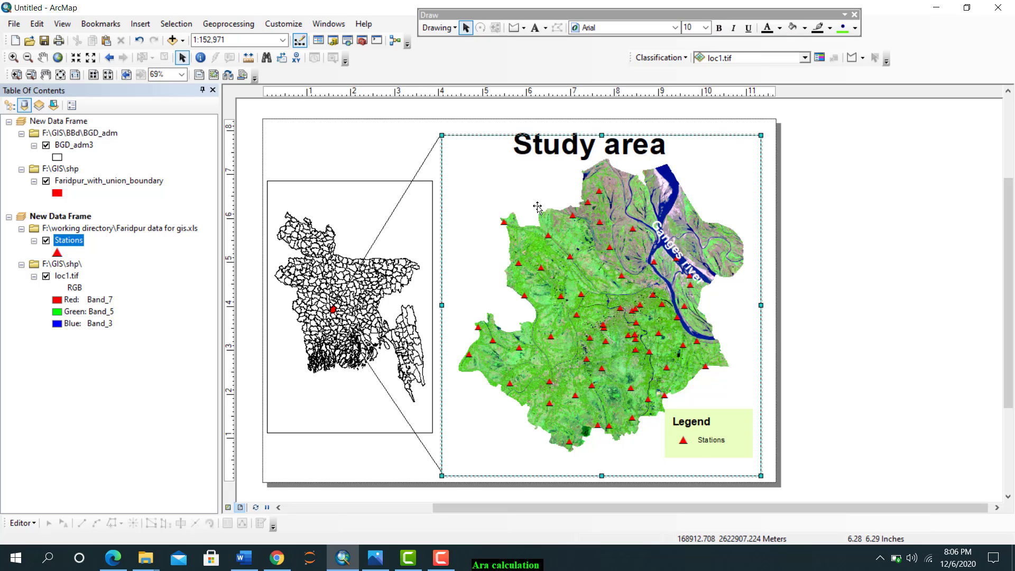
pyautogui.rightClick(537, 207)
pyautogui.click(573, 447)
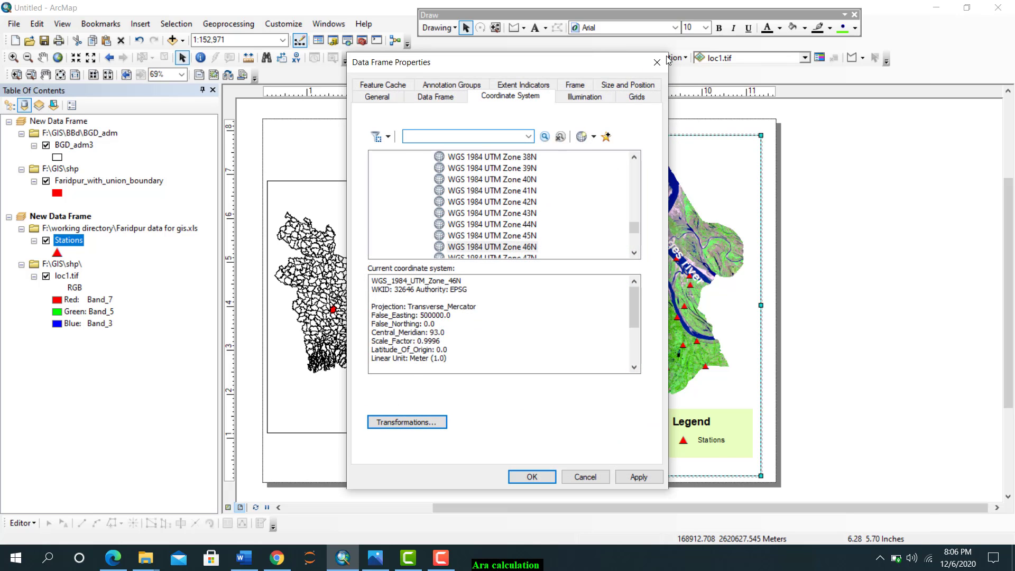
pyautogui.click(657, 62)
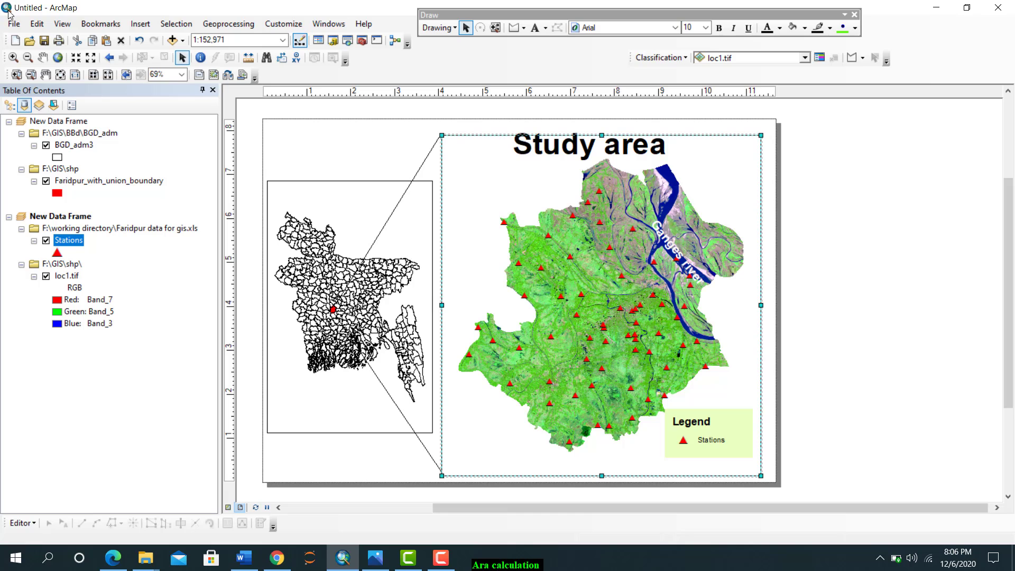
# Export the map layout to the Desktop as a JPEG named Untitled at 300 dpi
pyautogui.click(7, 25)
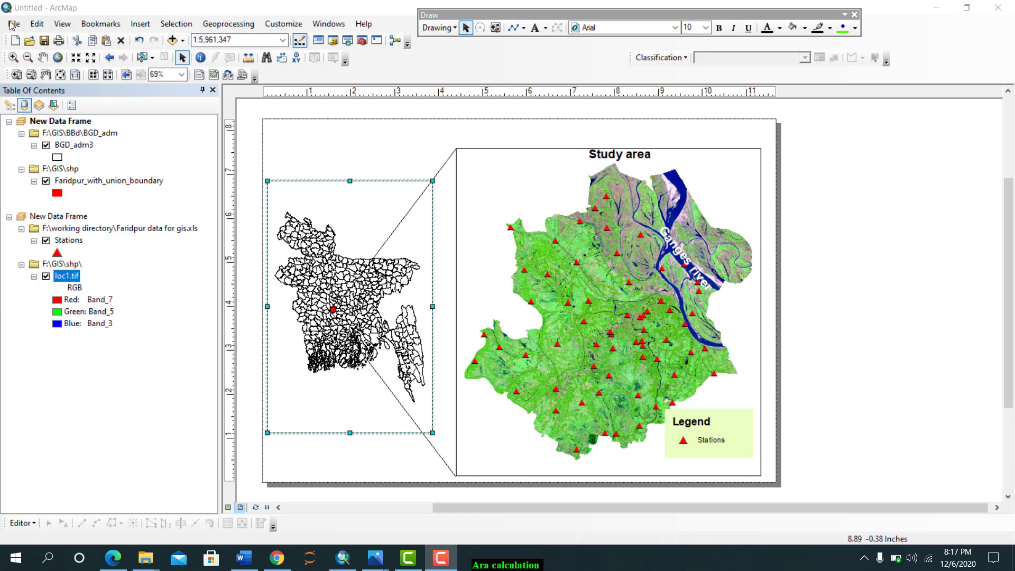
pyautogui.click(12, 25)
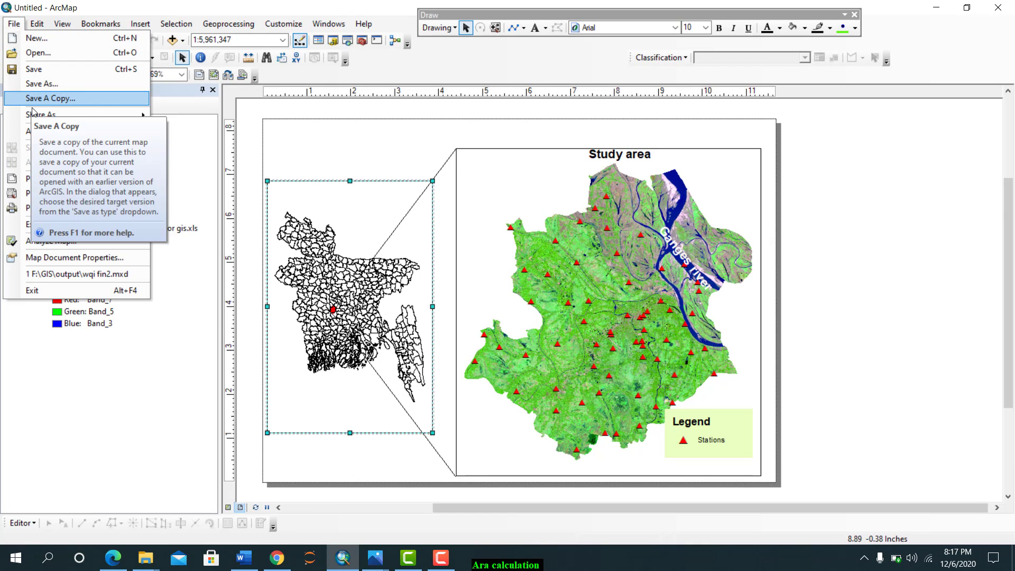
pyautogui.moveTo(33, 113)
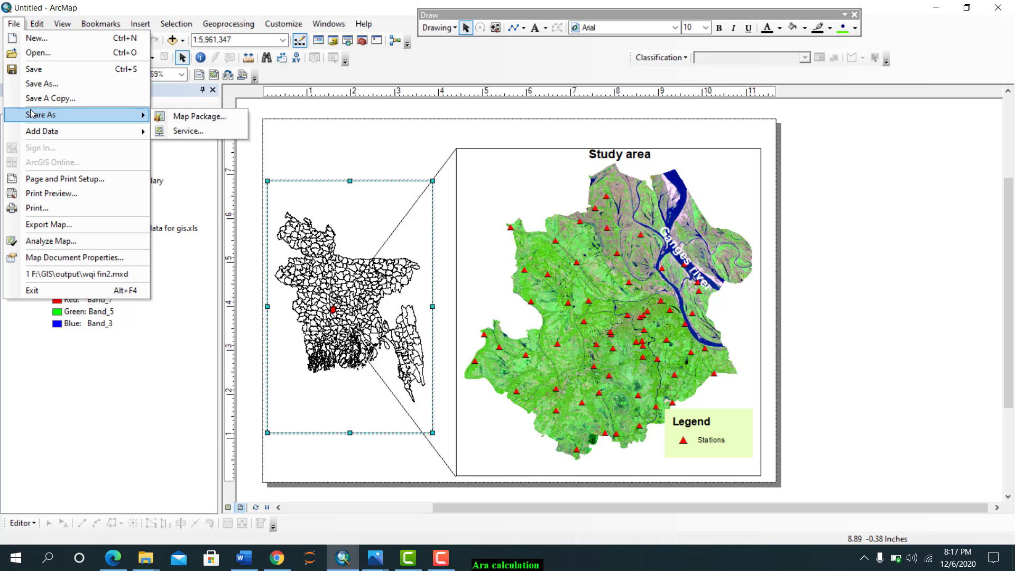
pyautogui.click(48, 224)
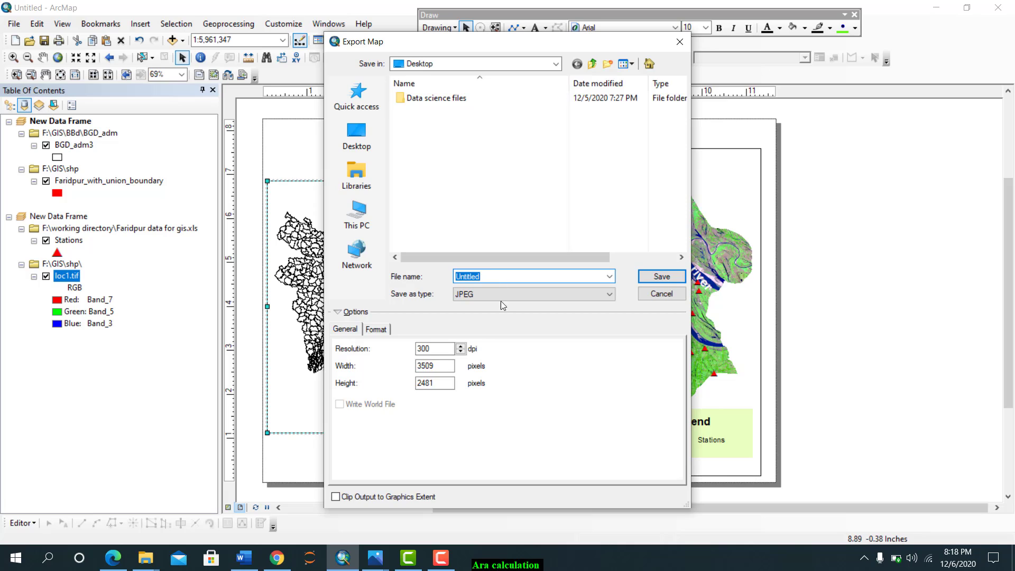
pyautogui.click(505, 296)
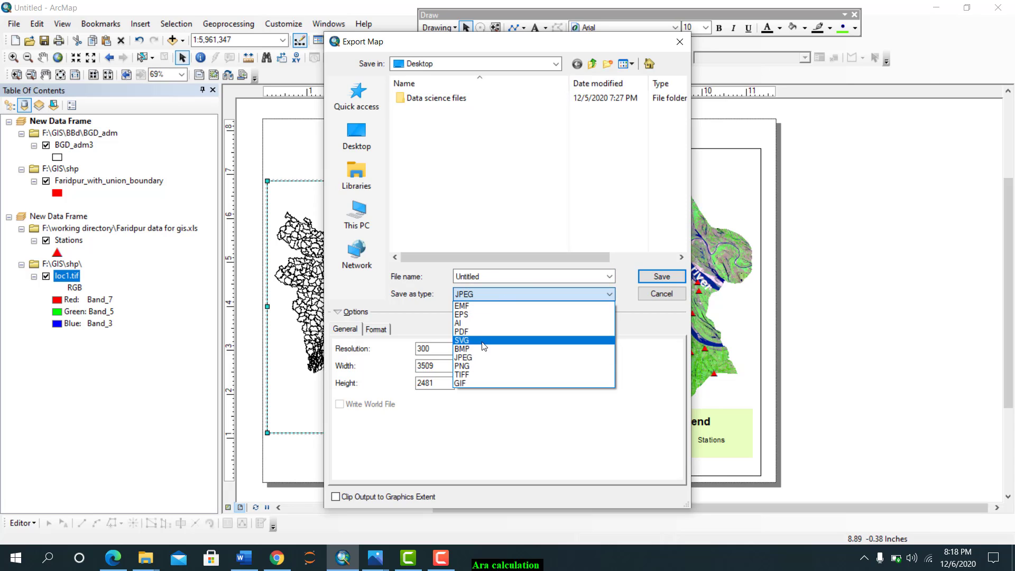
pyautogui.click(483, 357)
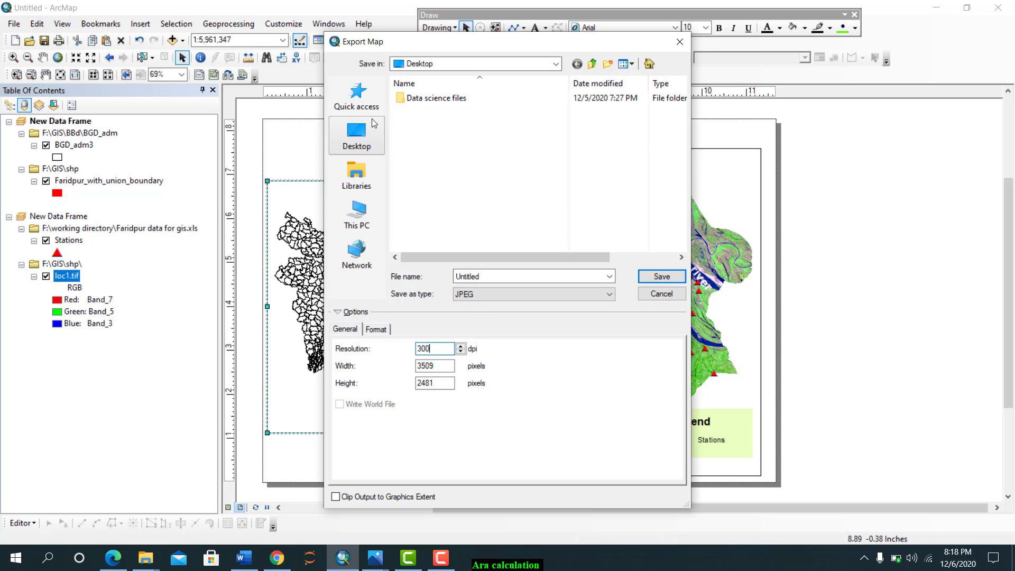
pyautogui.click(365, 141)
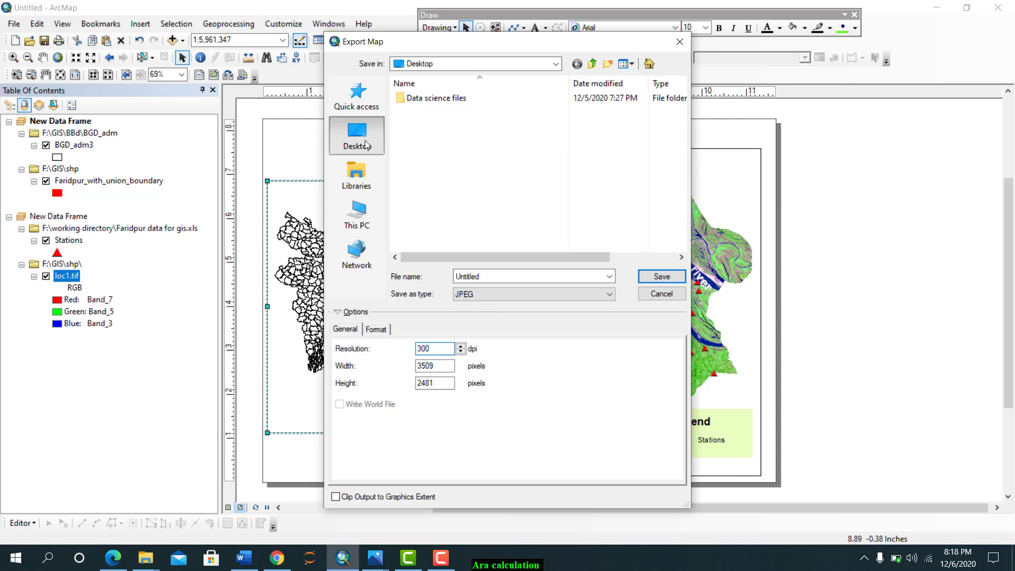
pyautogui.click(647, 280)
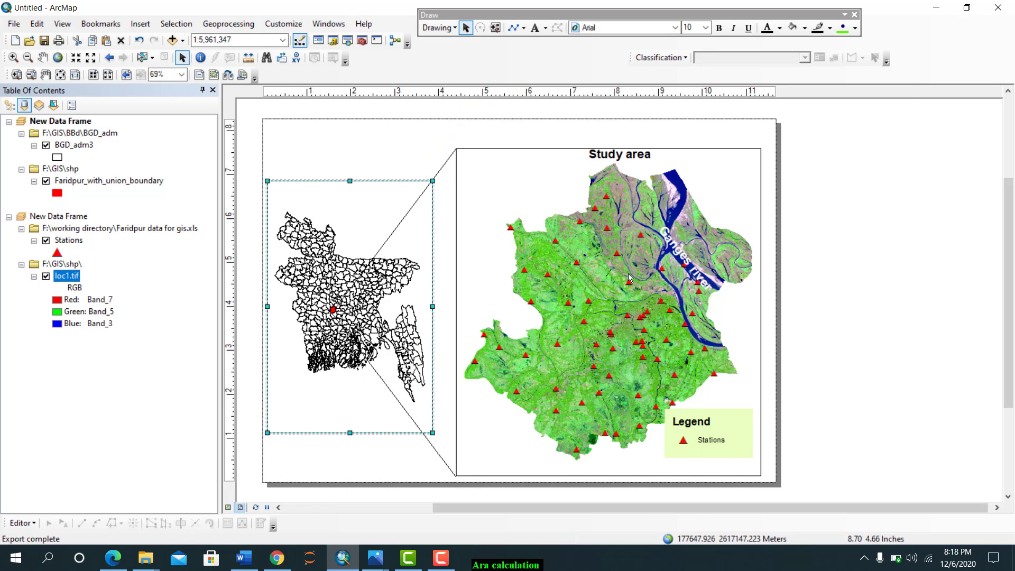
# View the exported Untitled image from the desktop in Photos and return to ArcMap
pyautogui.click(934, 7)
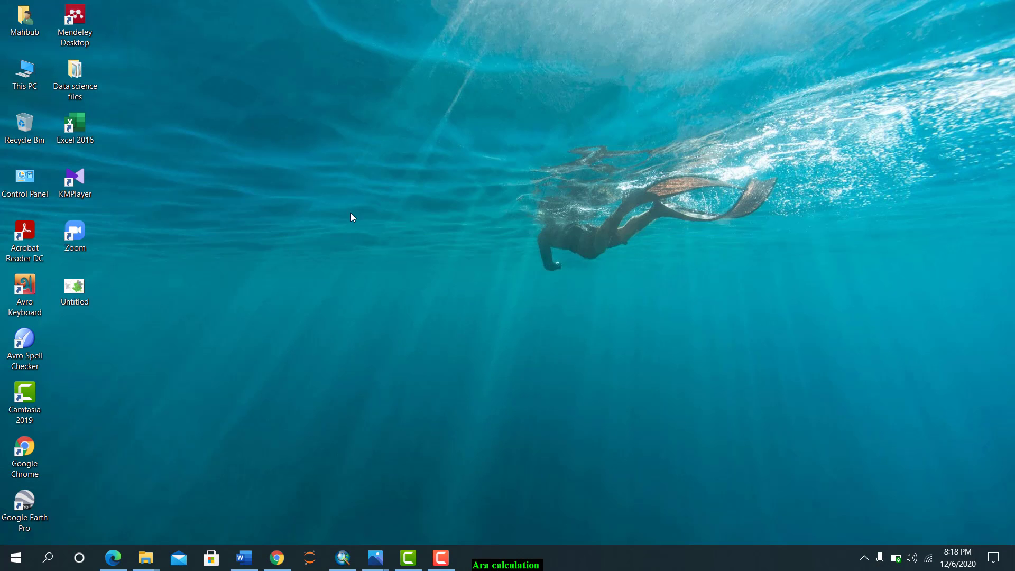
pyautogui.click(65, 300)
pyautogui.doubleClick(64, 300)
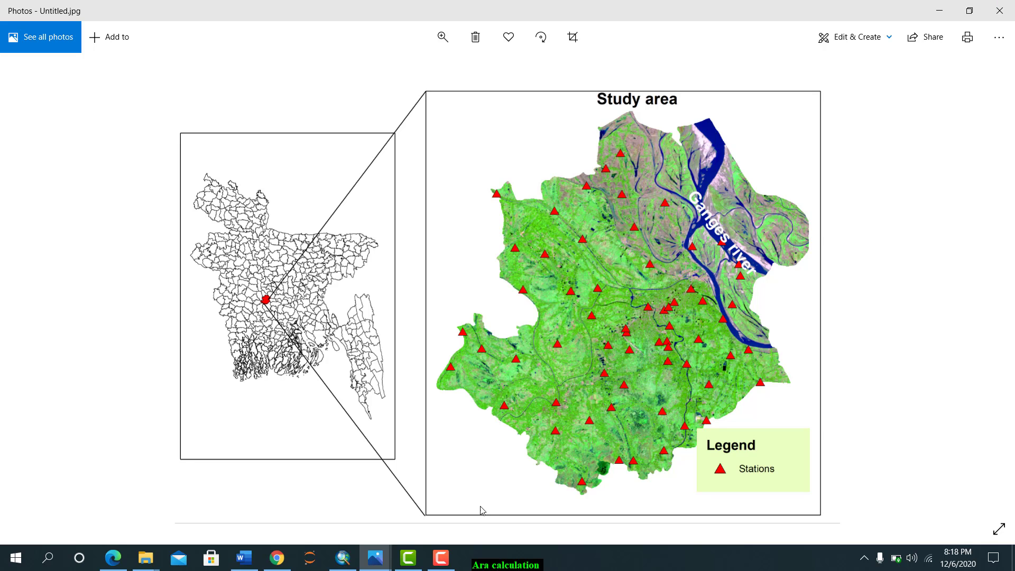
pyautogui.click(343, 558)
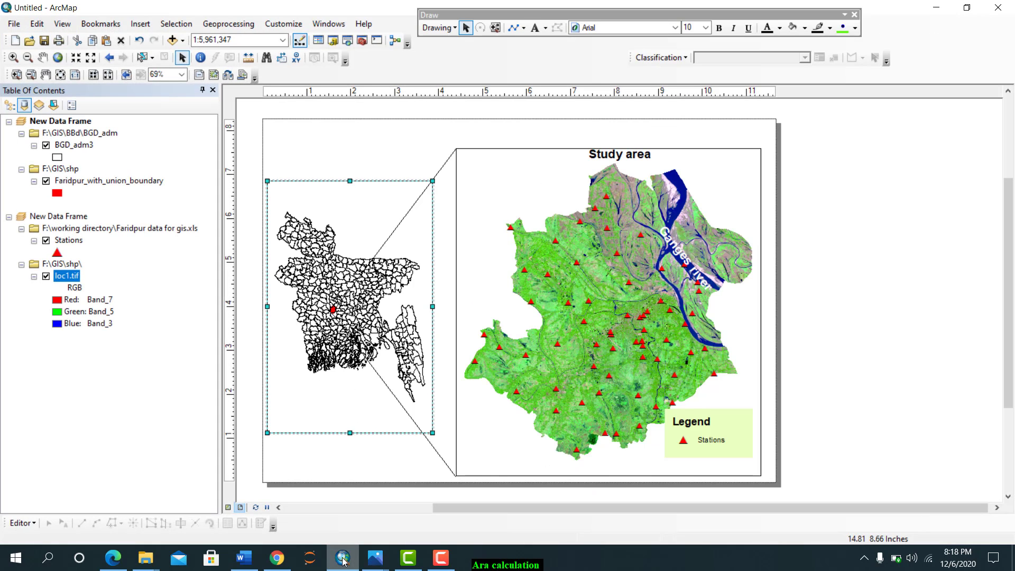